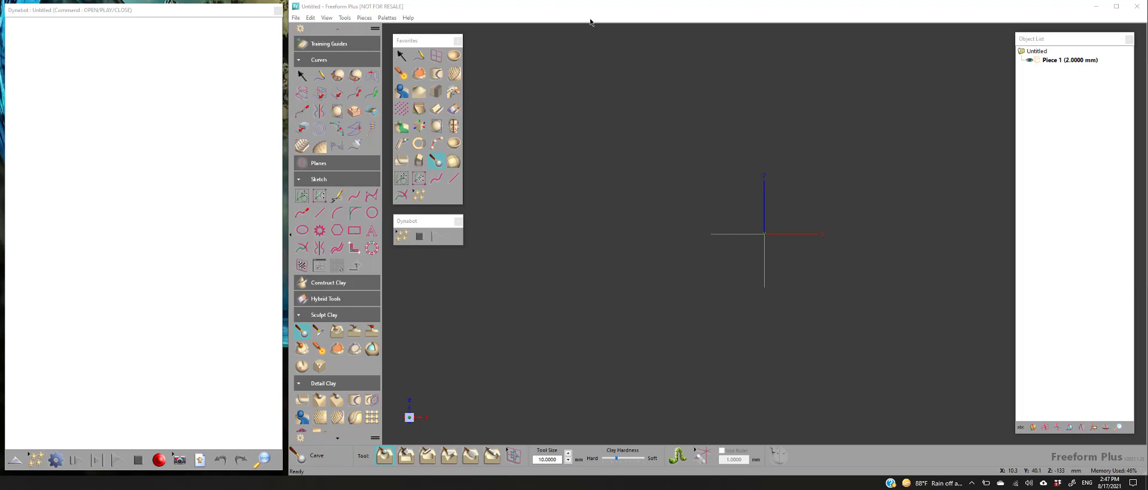
Expand the Dynabot tool group in the tool palette
left_click(110, 17)
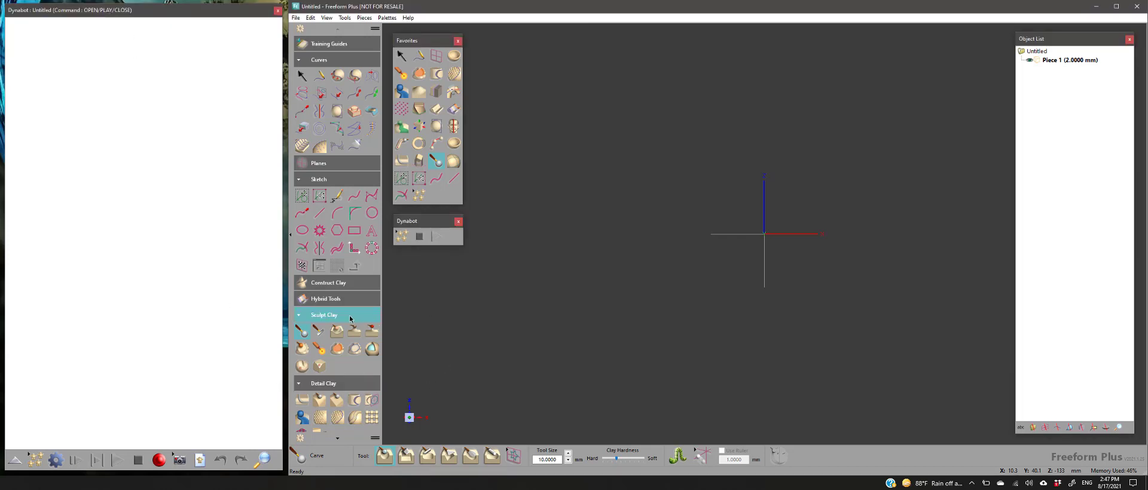
scroll(344, 335, "down", 10)
scroll(335, 355, "down", 5)
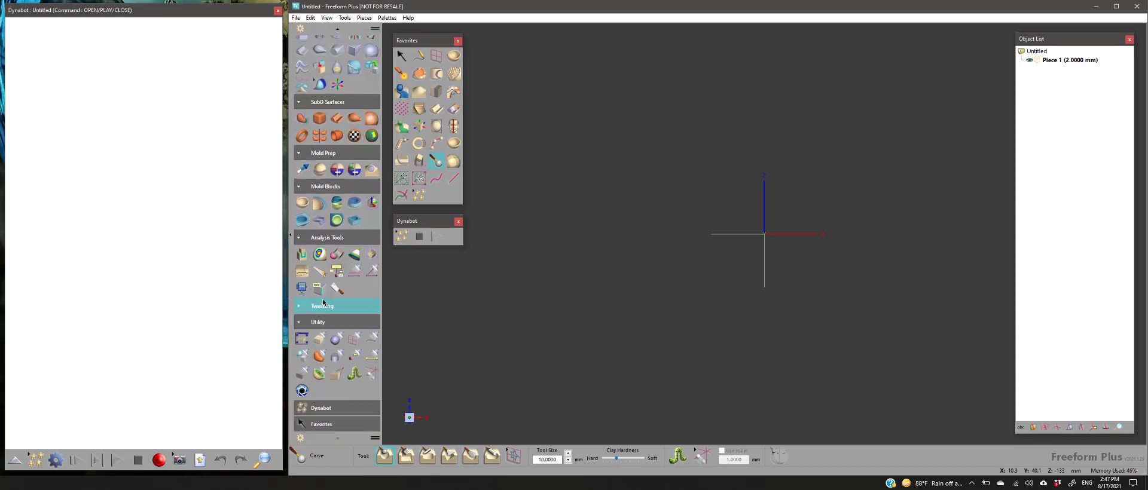
left_click(326, 413)
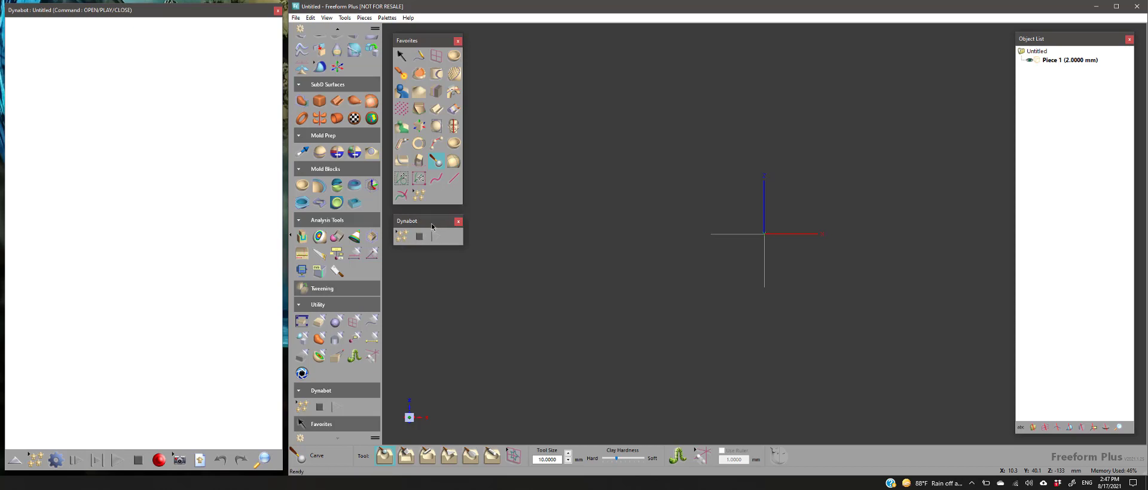
Look inside the gregbots folder of the Dynabot Samples directory and return to the modeling window
left_click(401, 235)
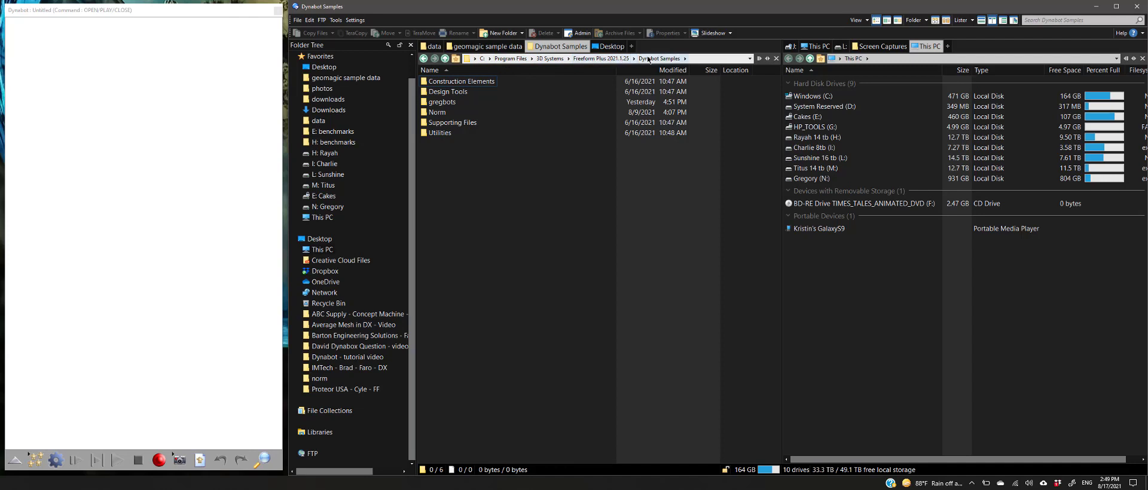
double_click(443, 102)
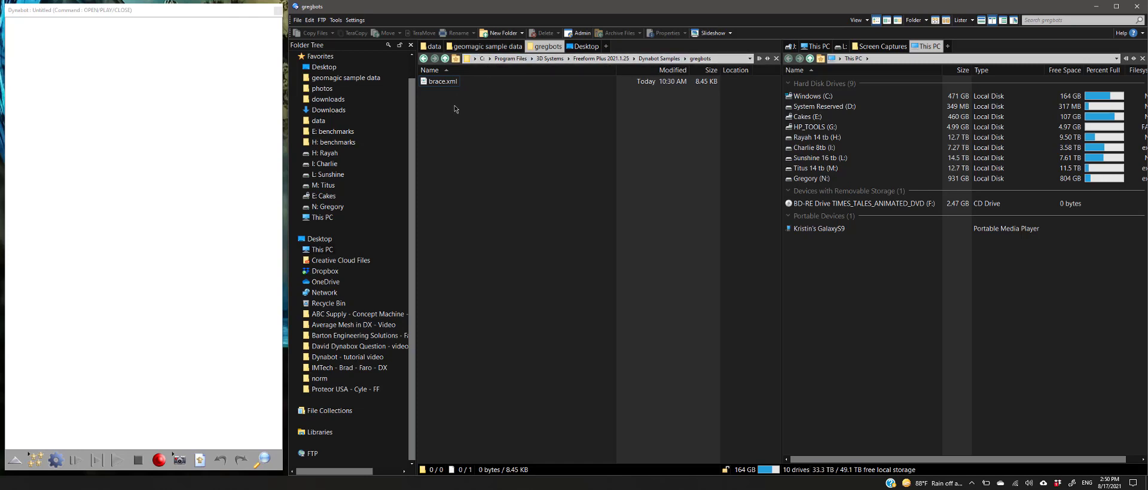
left_click(1095, 6)
Browse the sample Dynabot categories, including Norm, Design Tools and Construction Elements
left_click(409, 239)
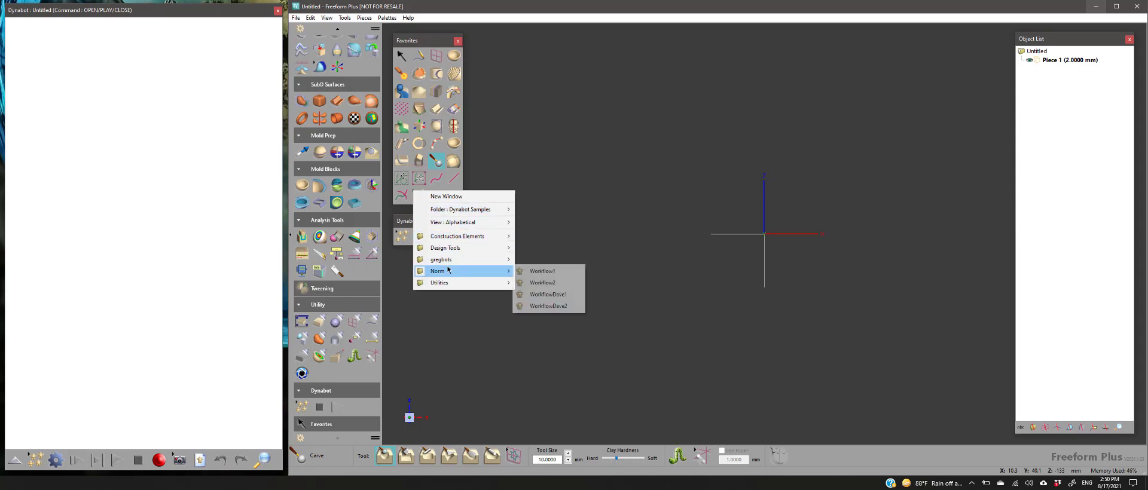
mouse_move(484, 277)
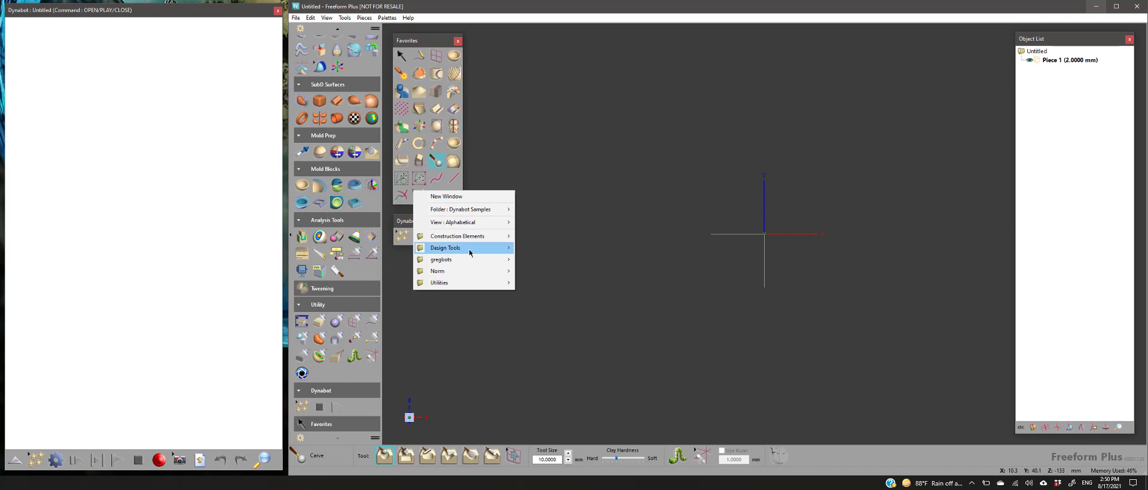
mouse_move(480, 253)
mouse_move(450, 236)
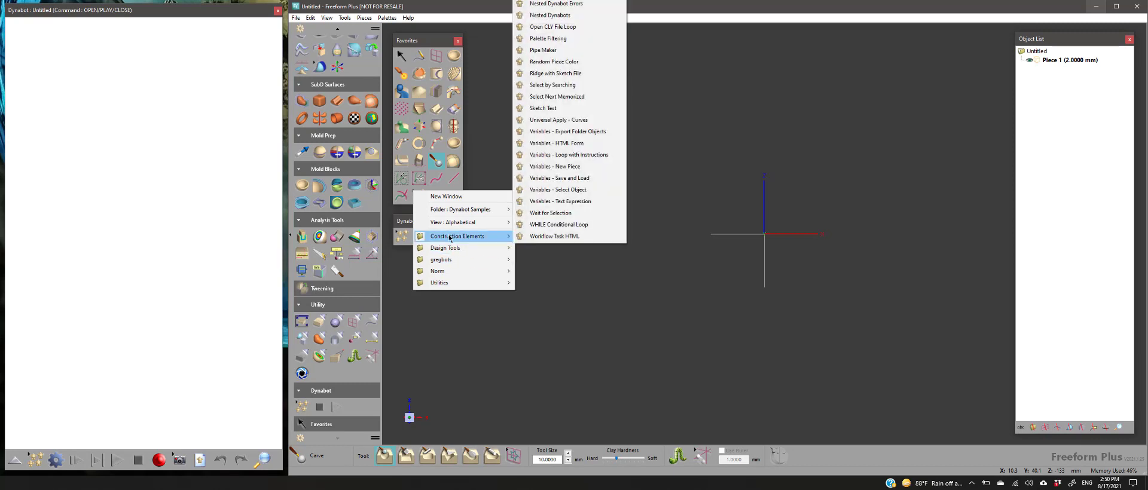
left_click(656, 321)
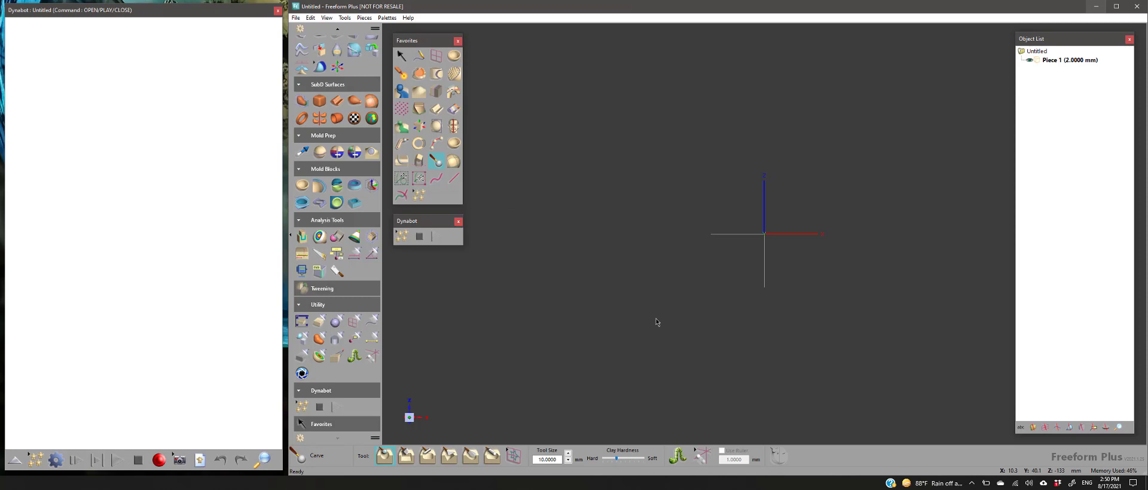
Open an additional empty Dynabot window and close it again
left_click(406, 241)
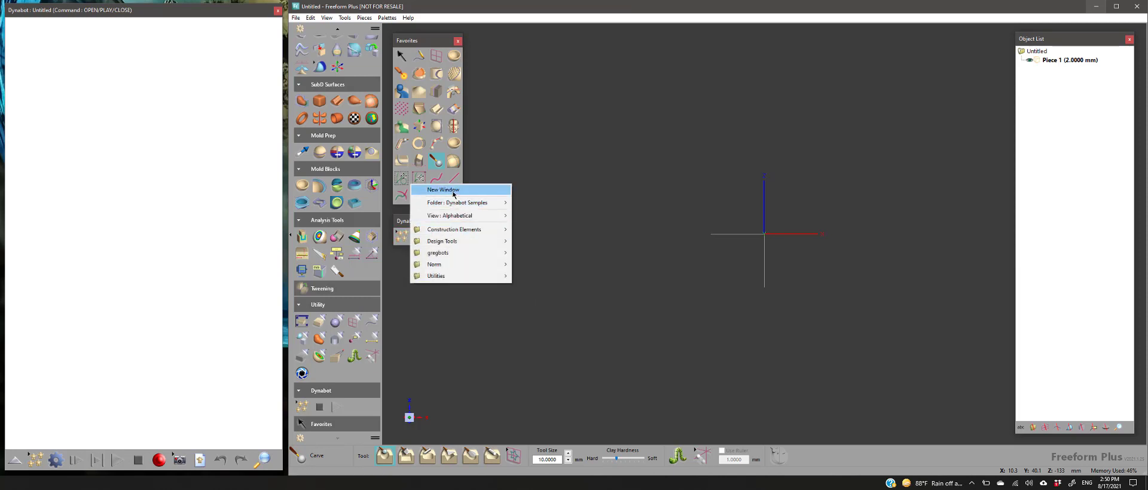
left_click(453, 191)
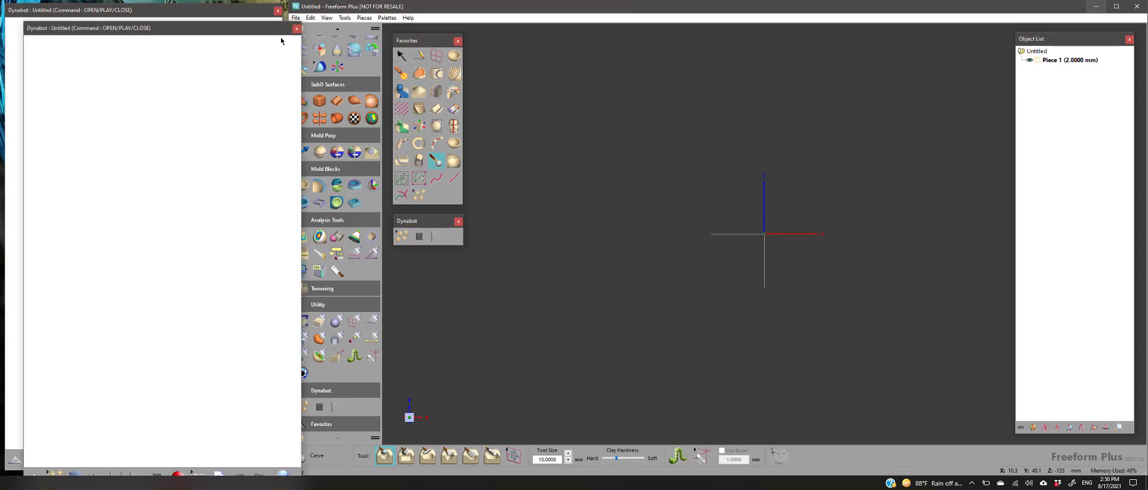
left_click(296, 28)
Review the Dynabot window's task-adding commands, sample categories, Dynabot Palette options and Recording Options
right_click(230, 56)
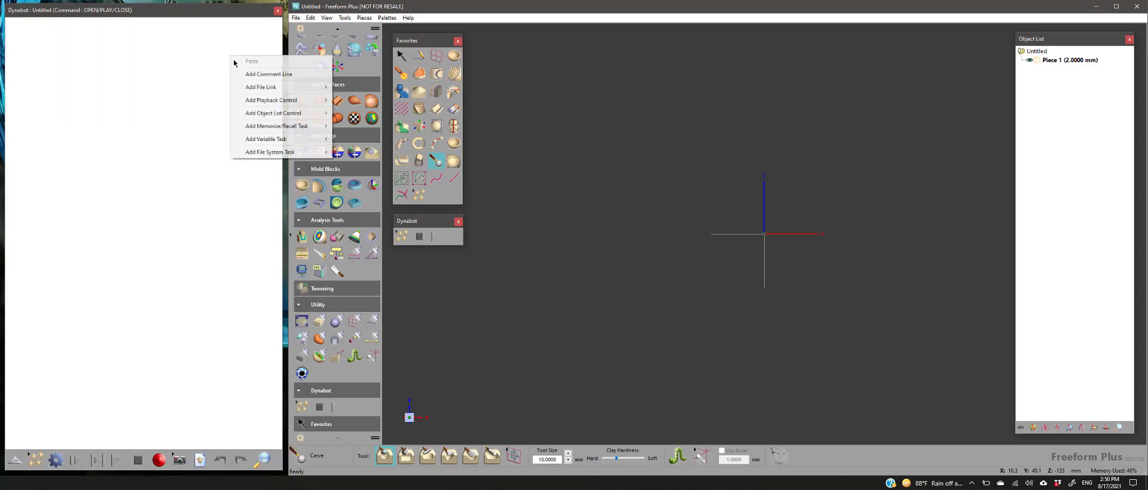
right_click(190, 292)
right_click(121, 315)
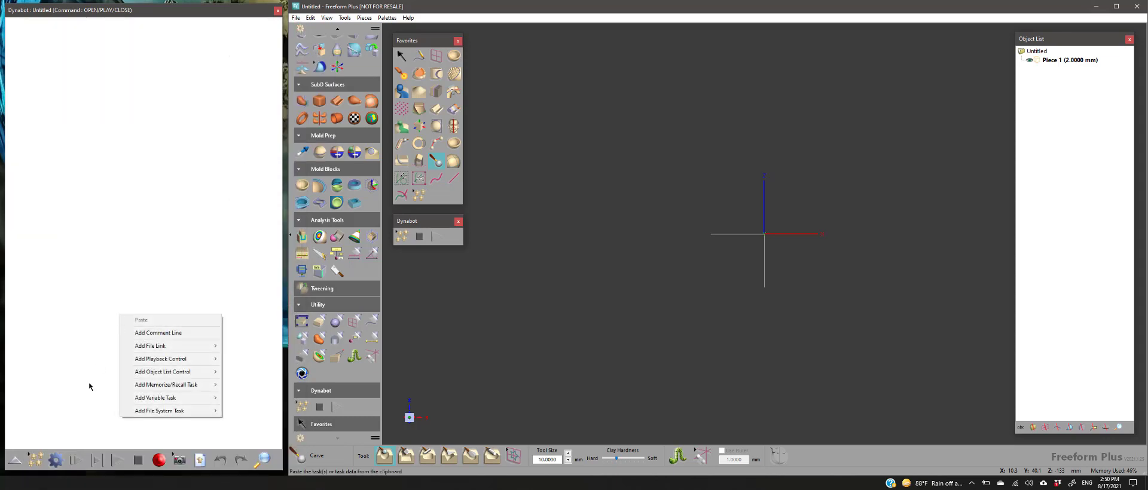
left_click(35, 458)
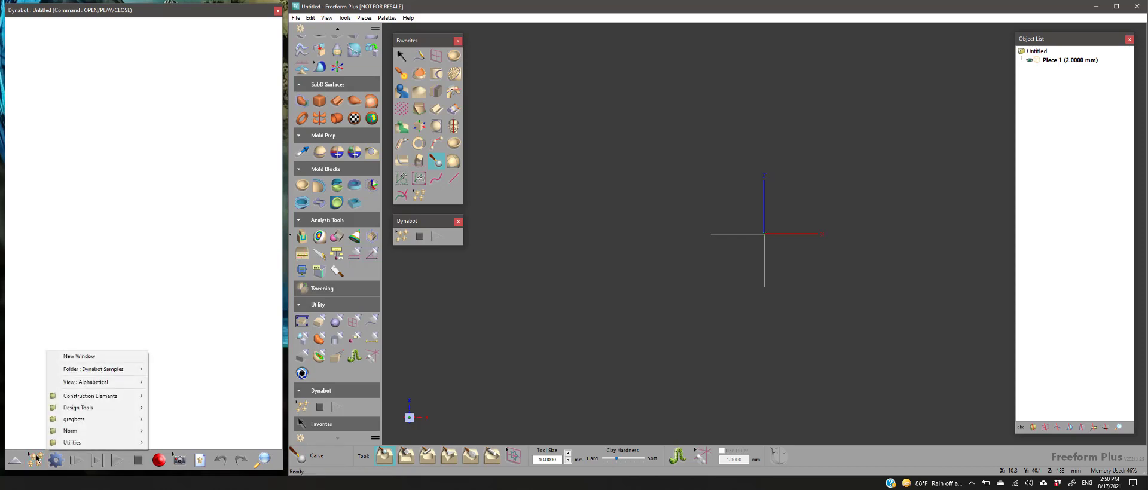
left_click(55, 459)
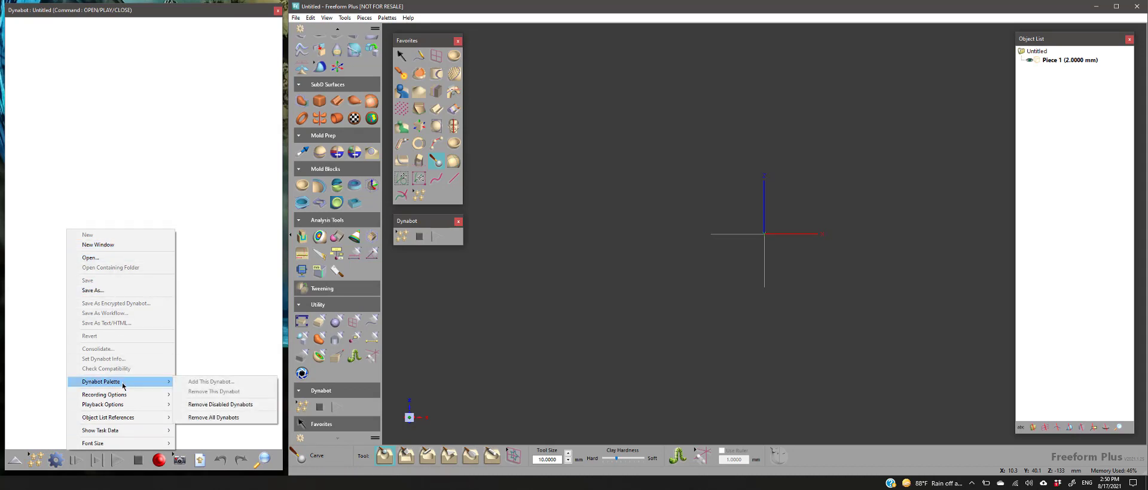
mouse_move(123, 396)
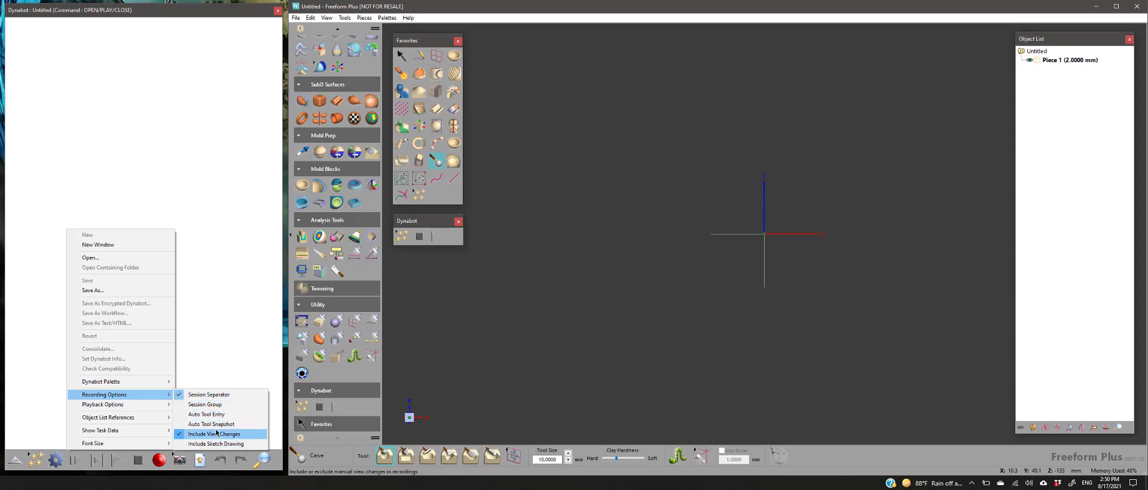
right_click(231, 355)
right_click(212, 276)
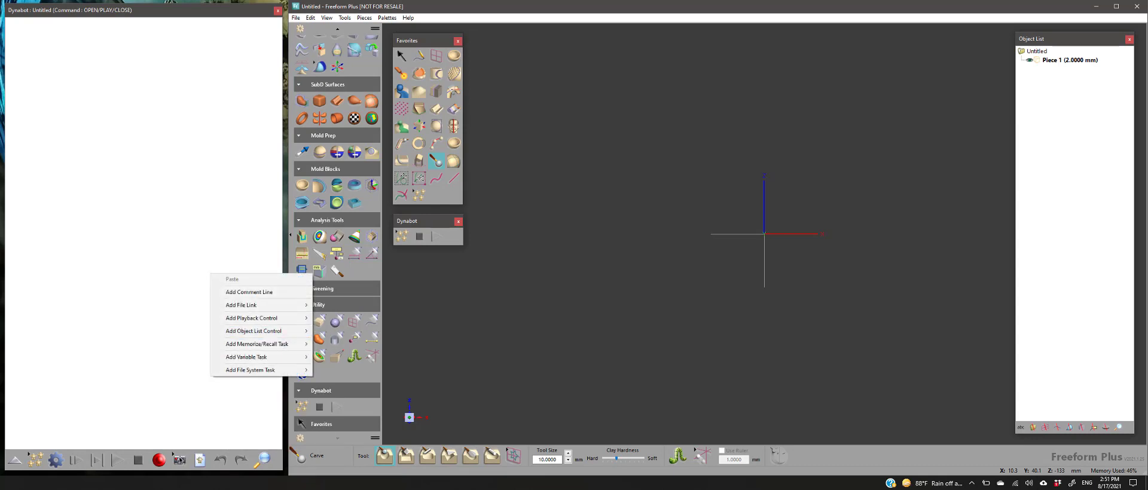
left_click(149, 421)
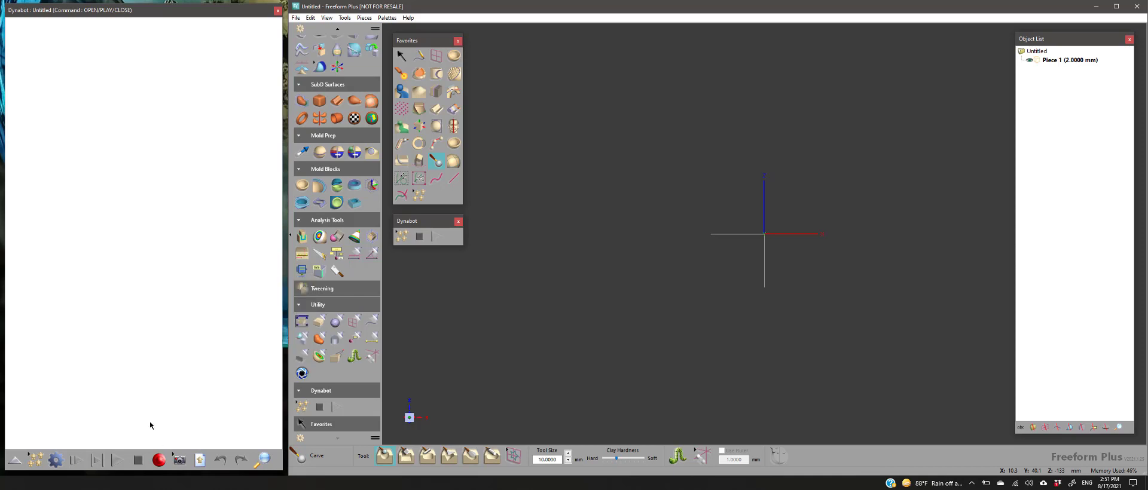
right_click(150, 421)
right_click(122, 238)
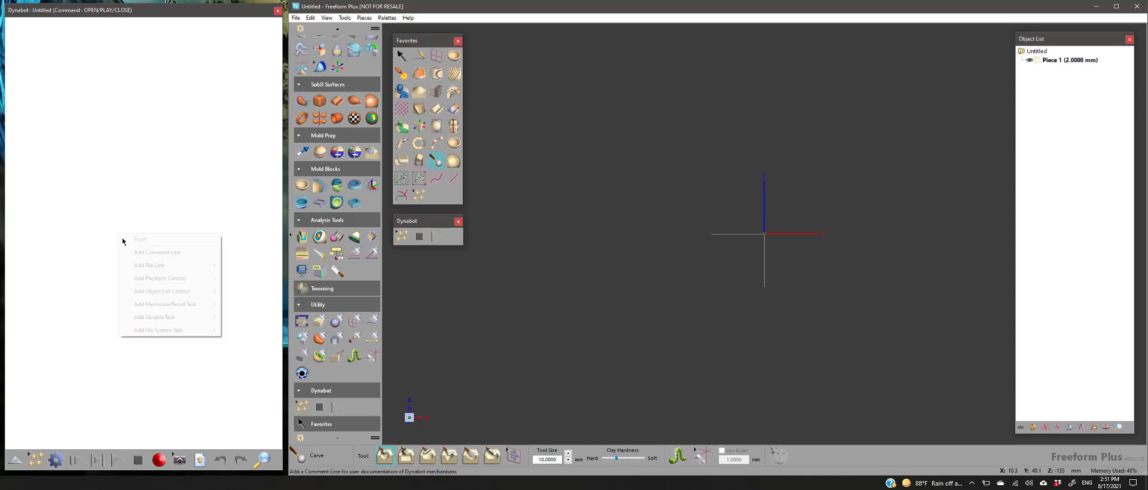
left_click(536, 267)
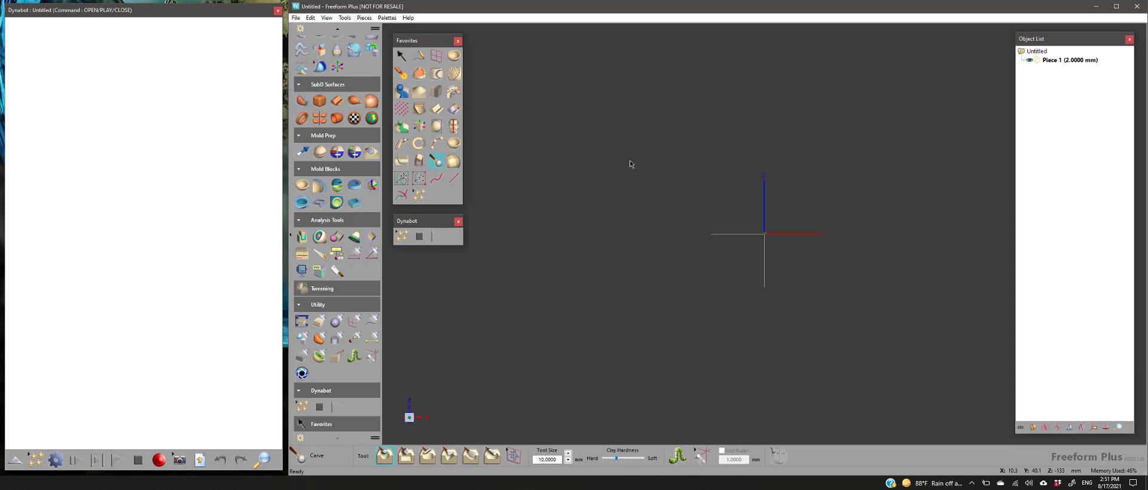
Start recording tasks in the empty Untitled Dynabot
scroll(344, 161, "up", 10)
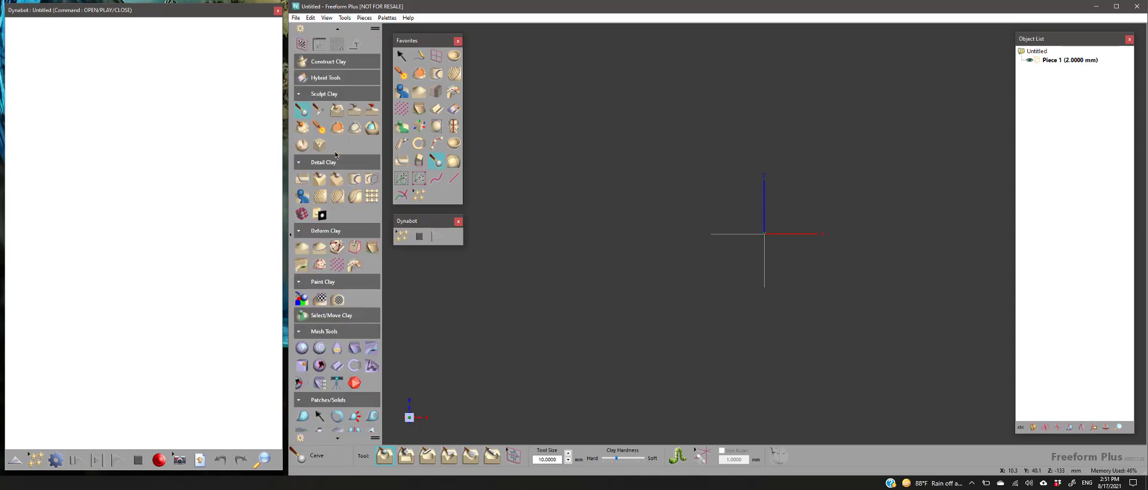
scroll(337, 151, "up", 3)
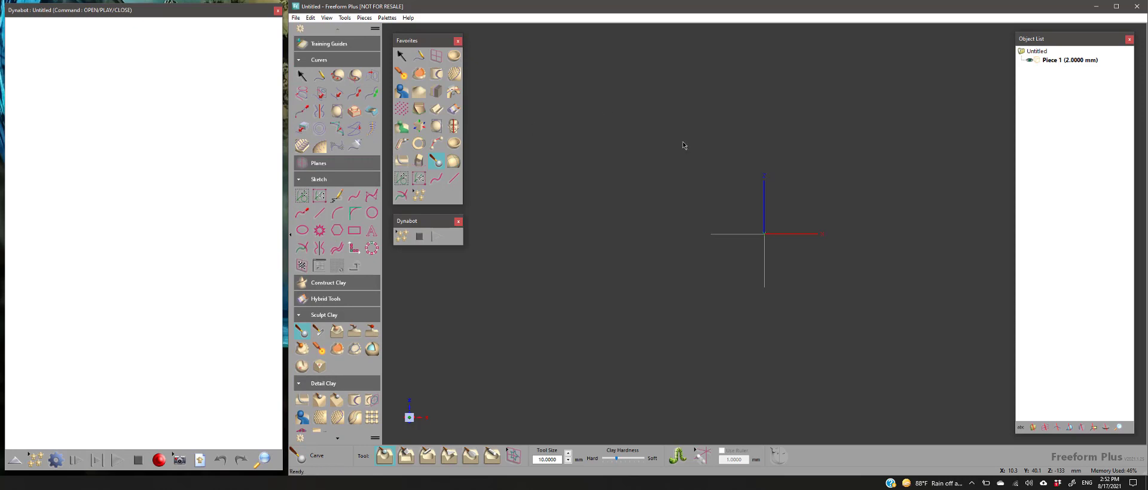
left_click(159, 460)
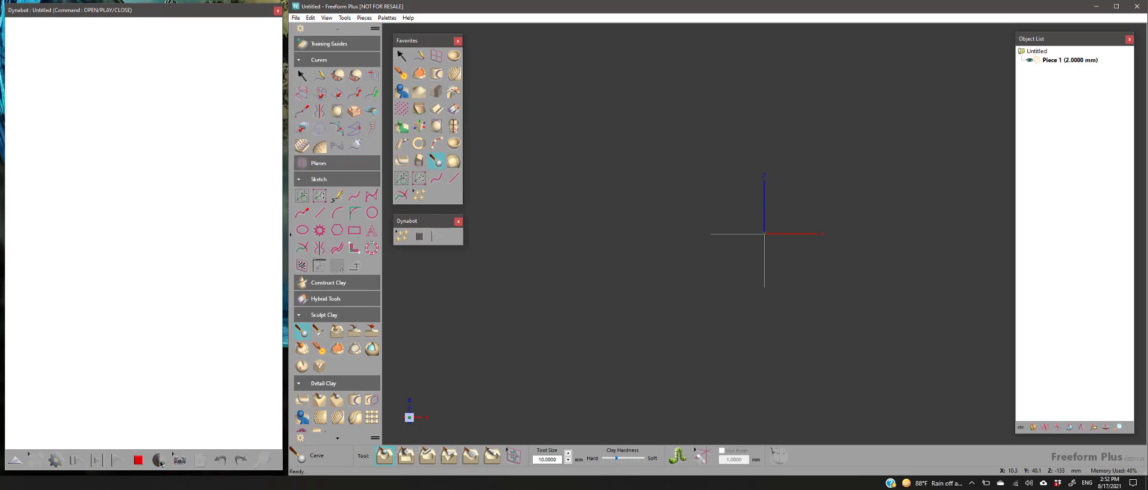
Import the model arm best start.cly from the Freeform folder
left_click(293, 17)
left_click(323, 94)
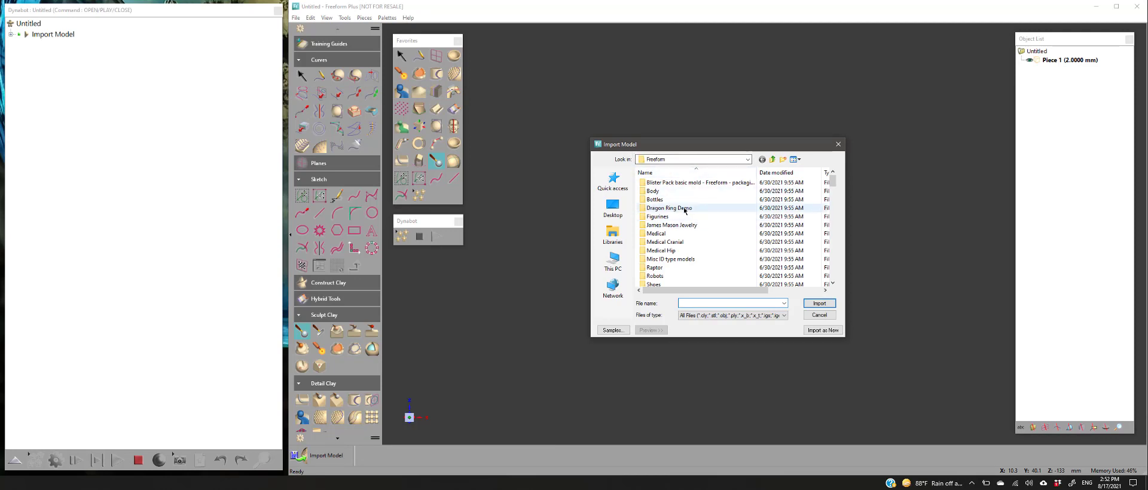
scroll(681, 227, "down", 5)
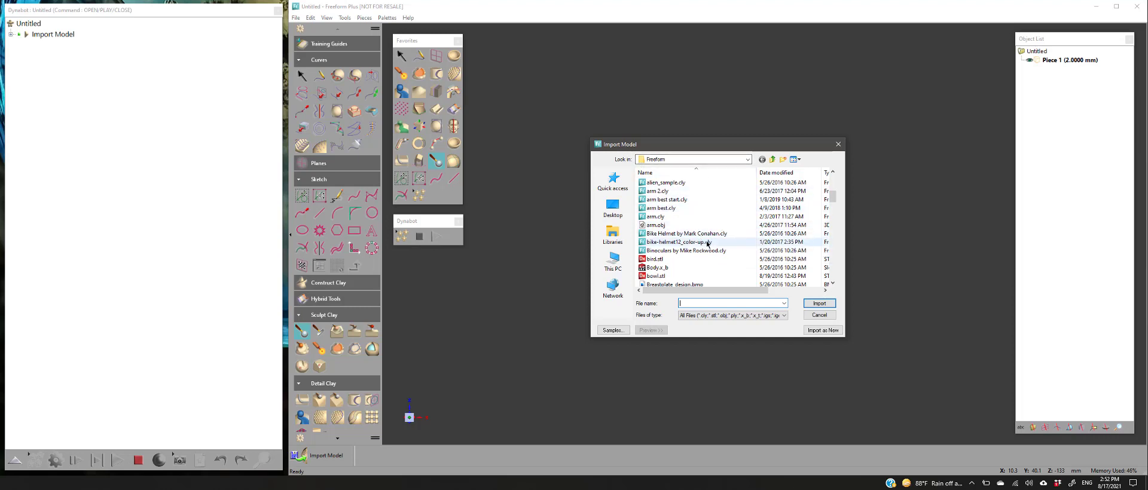
left_click(677, 200)
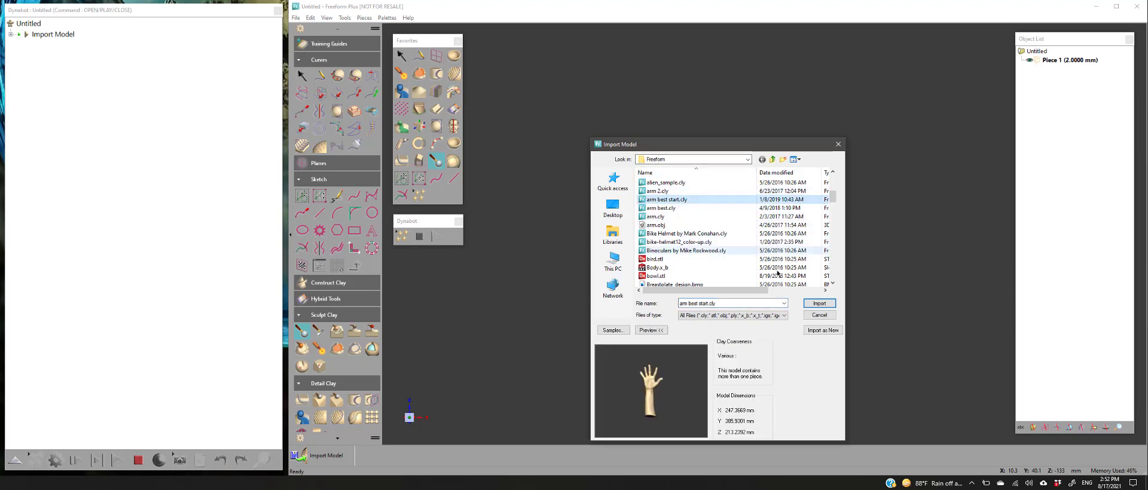
left_click(818, 304)
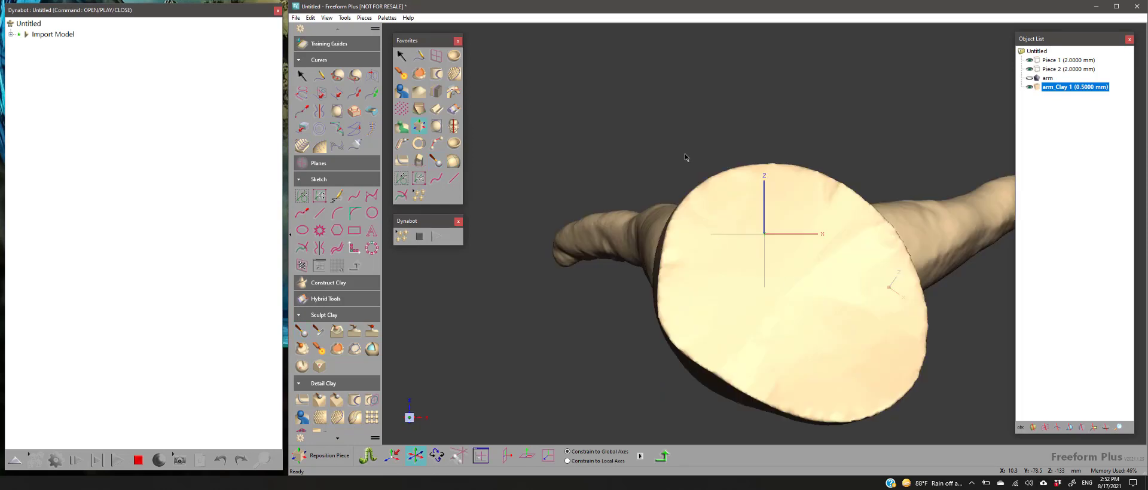
Record a fitted front view of the arm followed by six +X rotations, and stop the recording
key("Home")
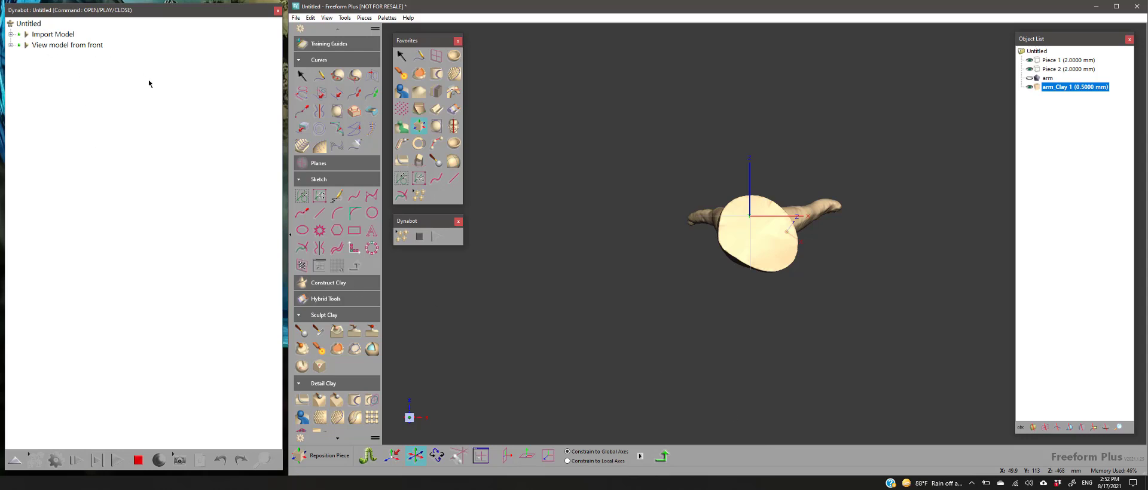
key("Home")
key("Down")
key("Down")
key("Down")
key("Down")
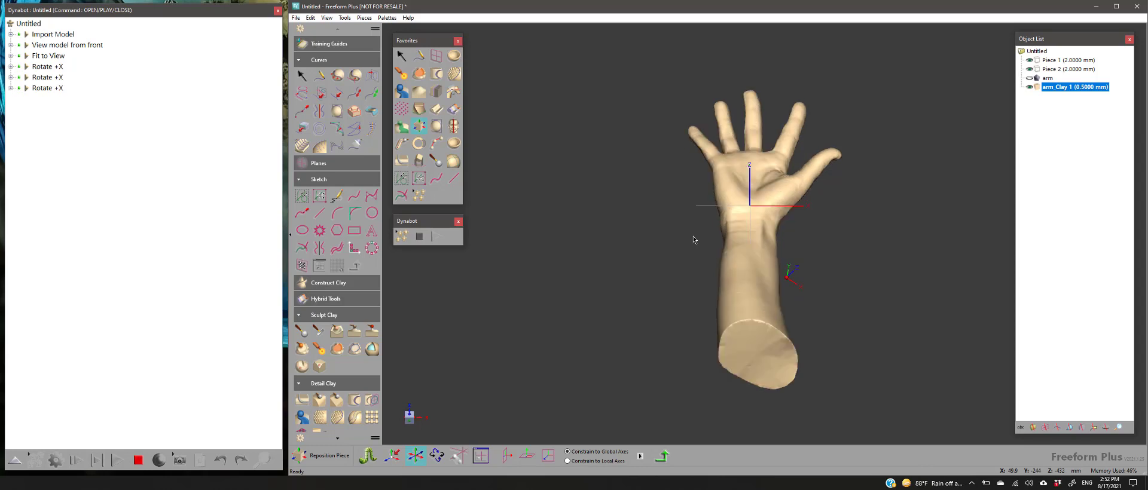
key("Down")
key("Down")
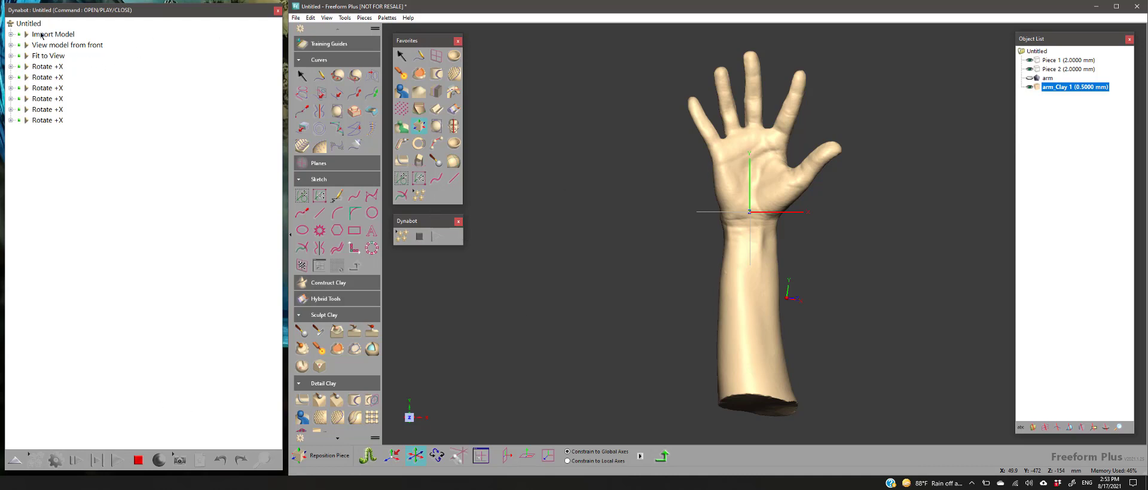
left_click(140, 462)
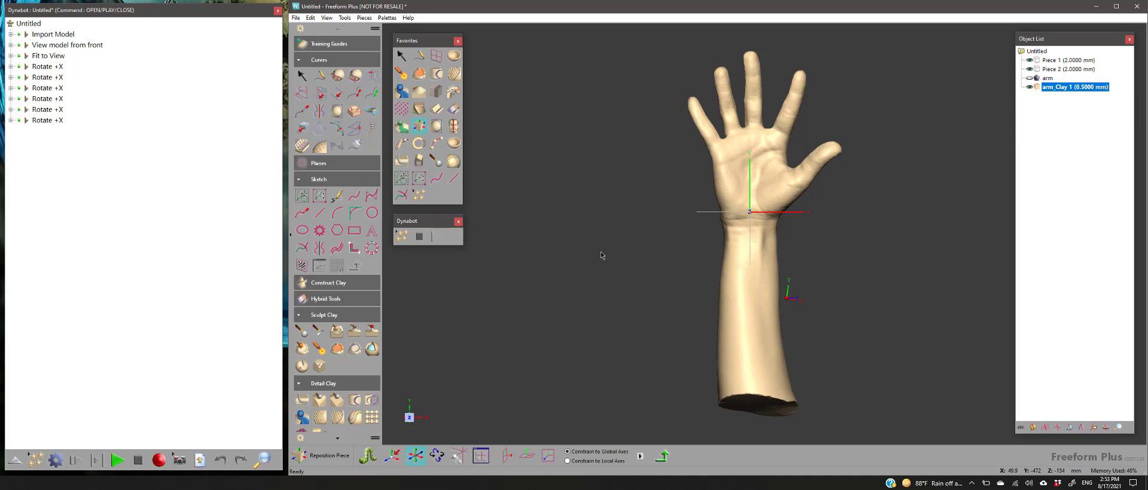
Examine the recorded Import Model, View model from front and Fit to View tasks in the Dynabot
left_click(50, 34)
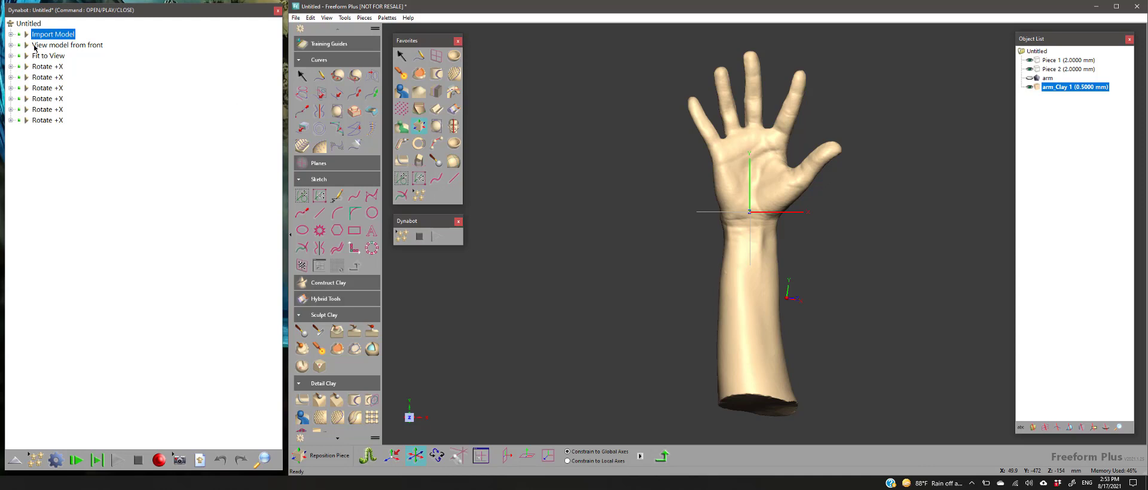
left_click(42, 46)
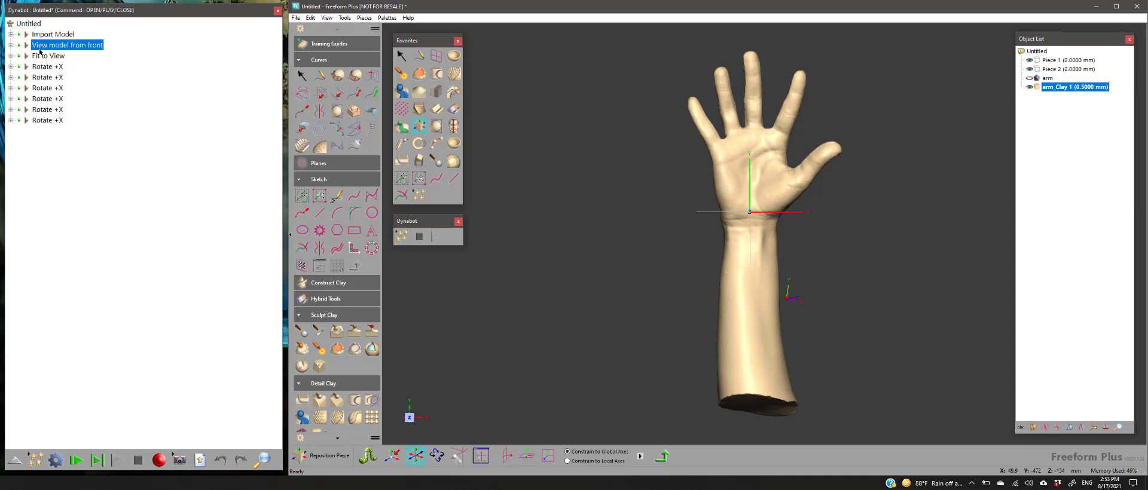
left_click(45, 55)
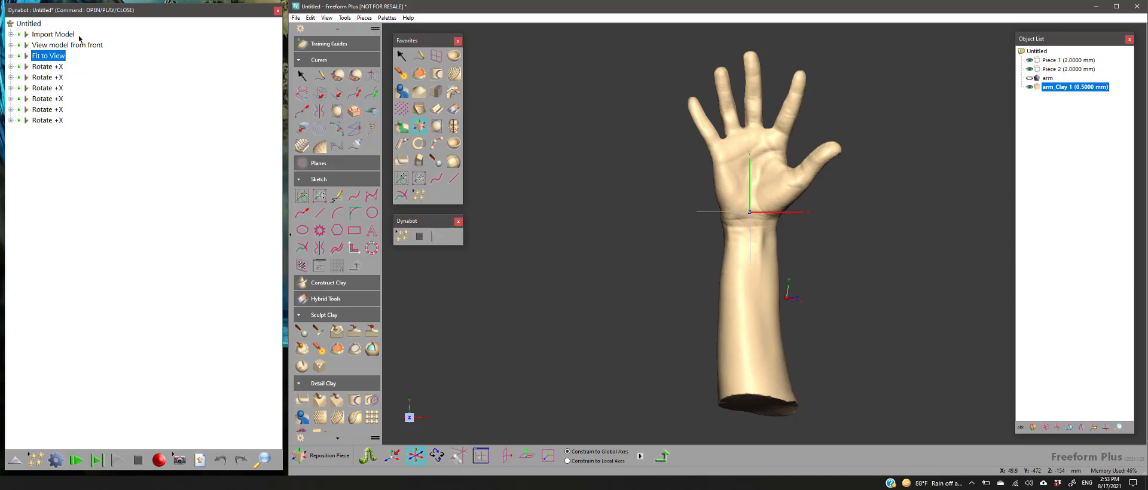
Start a new empty model without saving the current one, and play back the whole recorded Dynabot
left_click(297, 18)
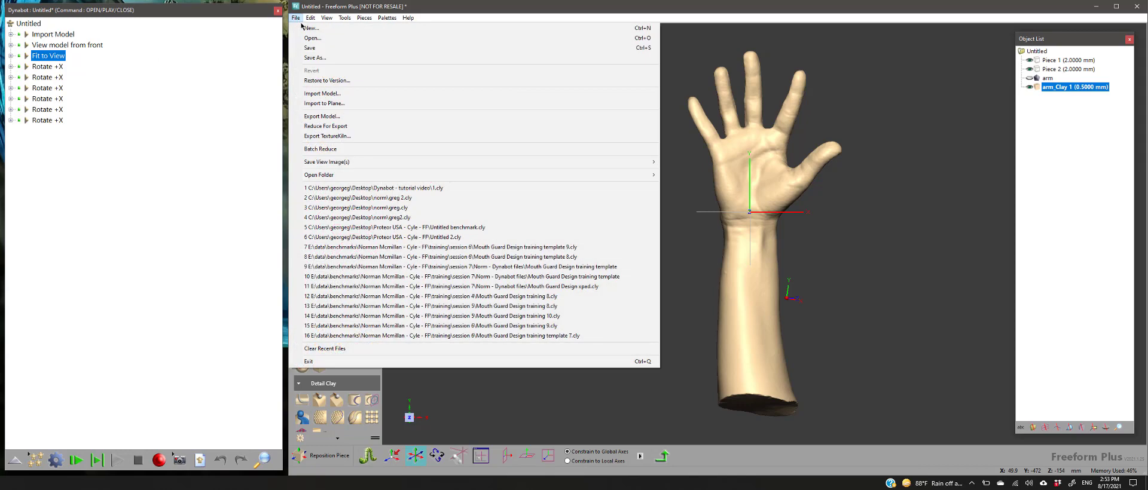
left_click(303, 28)
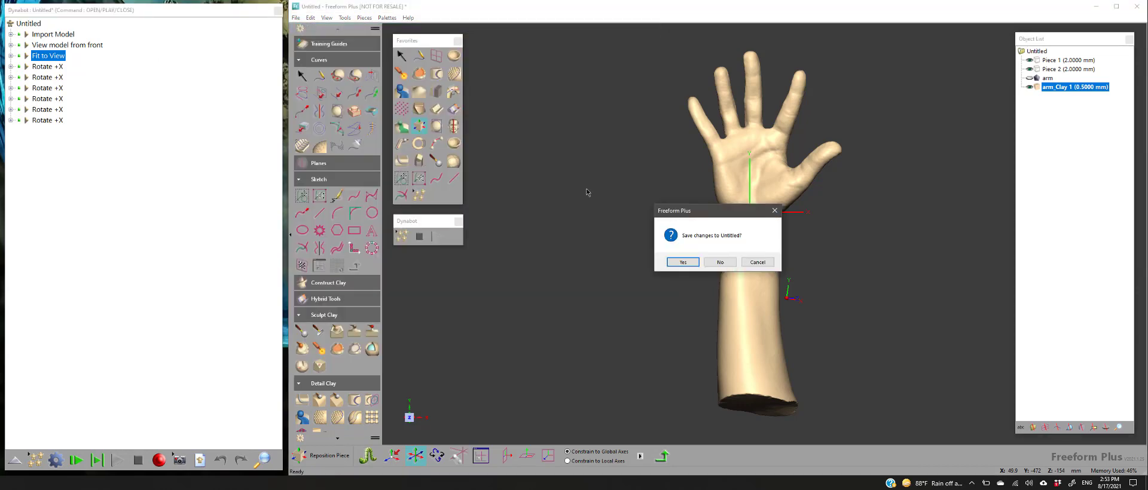
left_click(720, 263)
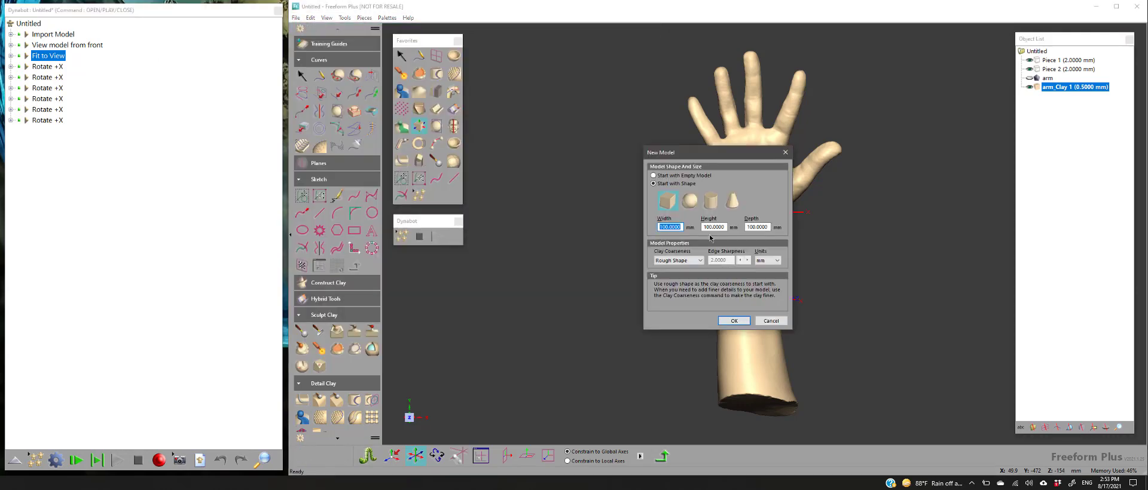
left_click(669, 175)
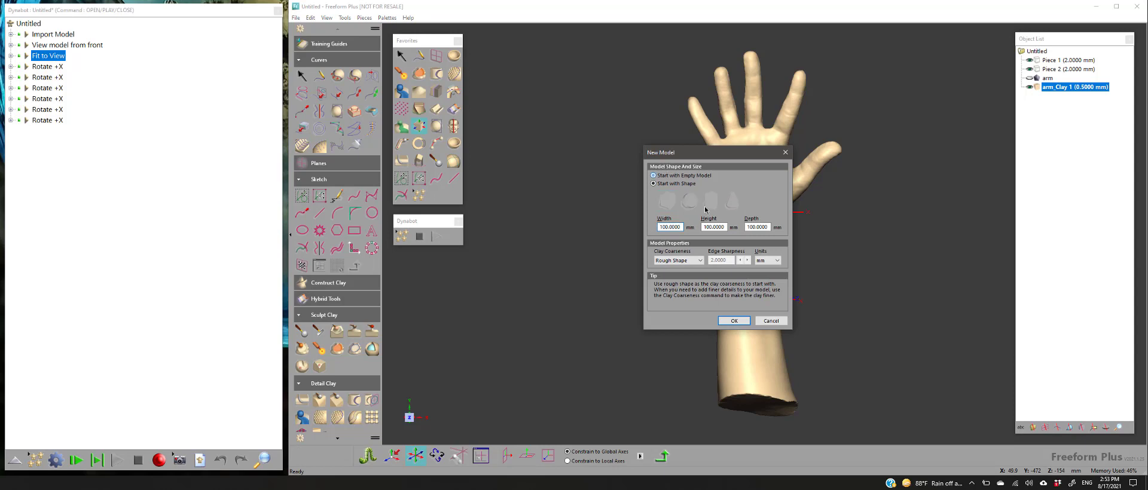
left_click(730, 321)
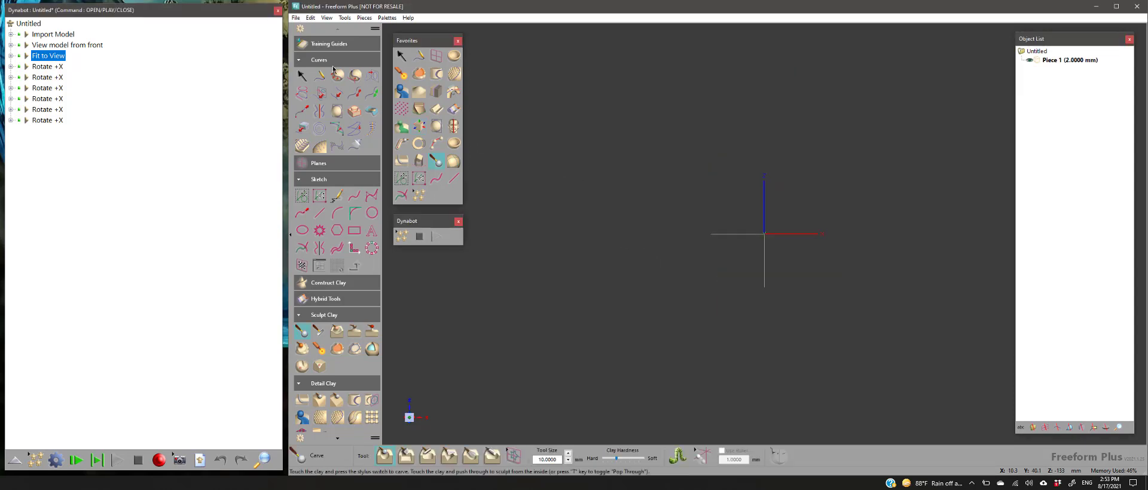
left_click(28, 24)
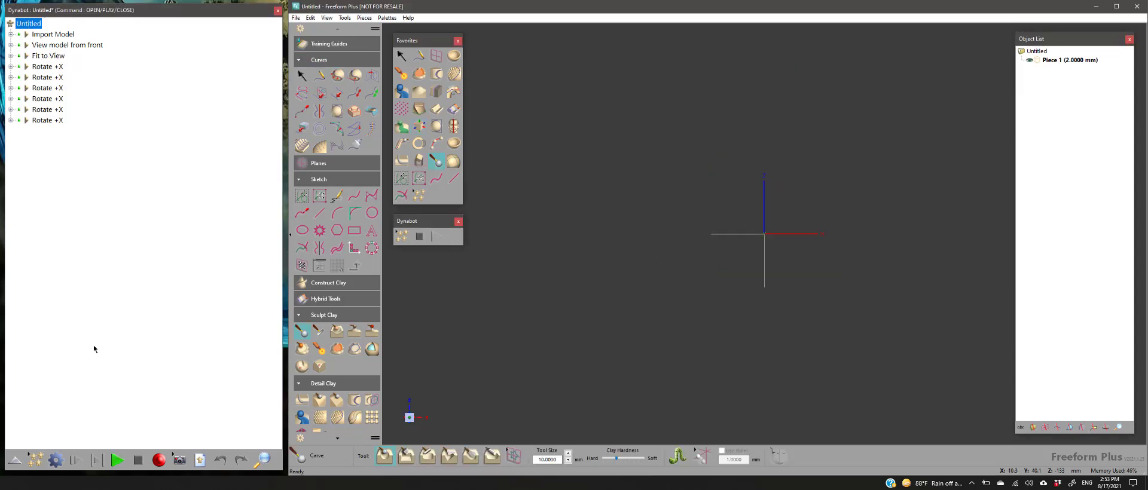
left_click(117, 459)
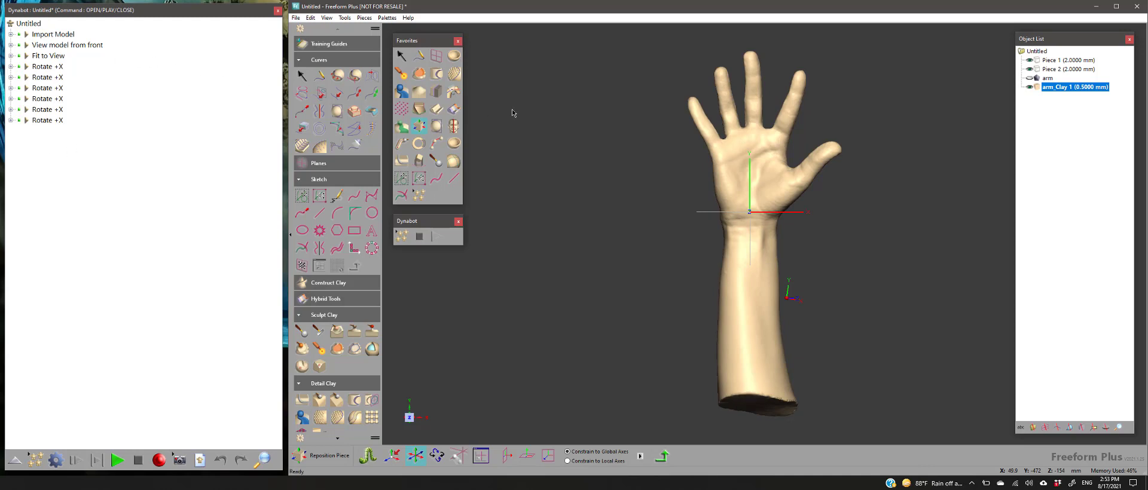
Group all Dynabot tasks from Import Model through the last Rotate +X under the name import
left_click(51, 35)
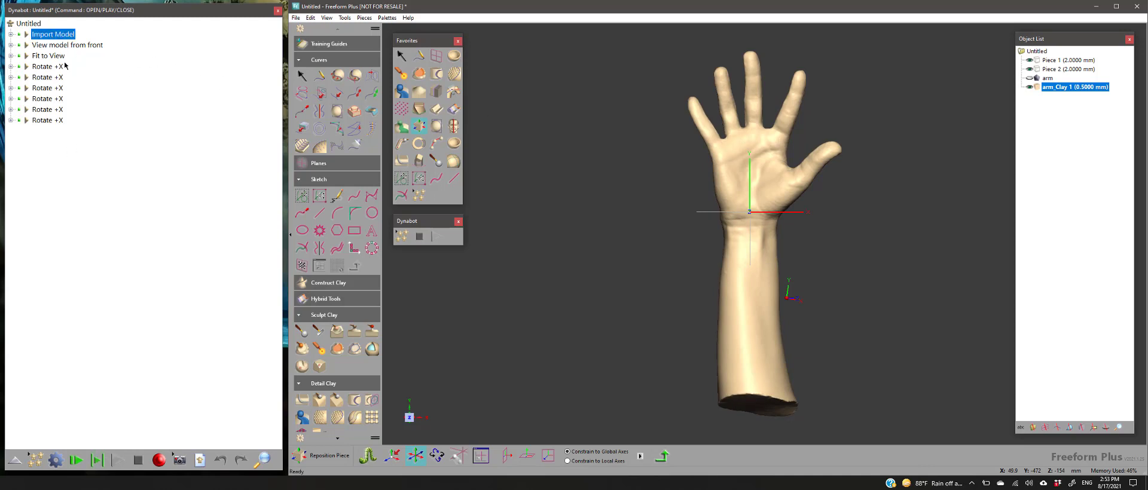
left_click(49, 121, "shift")
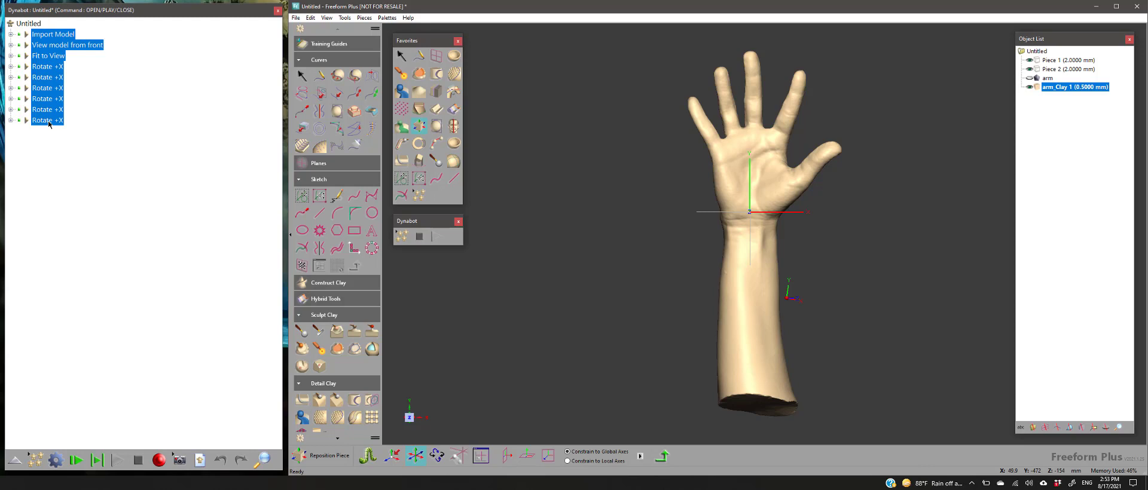
right_click(49, 121)
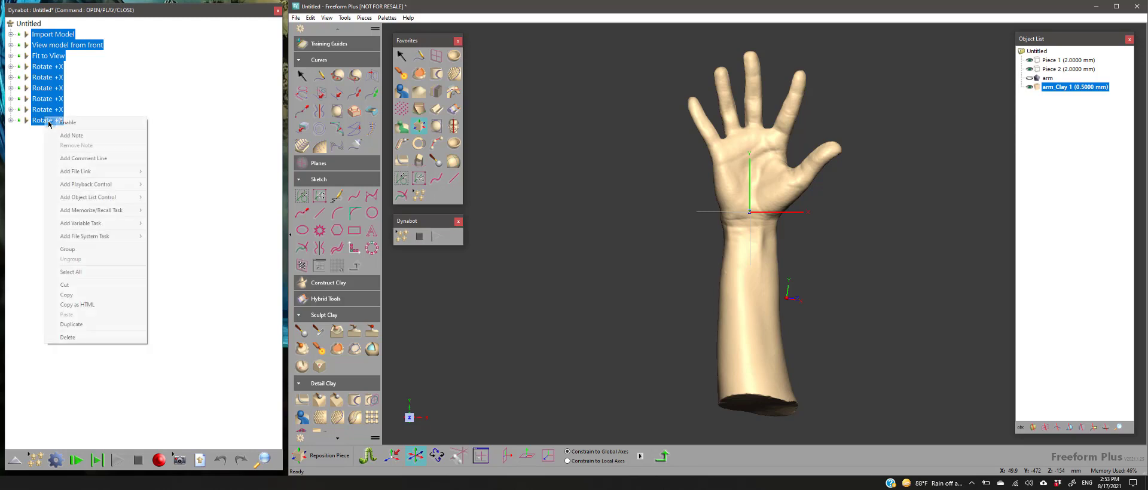
left_click(80, 249)
type("import")
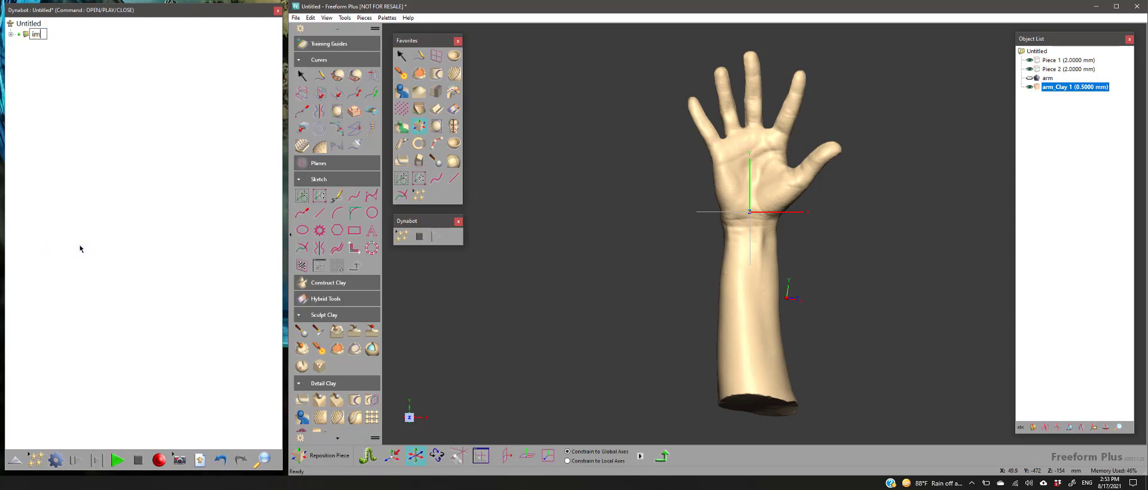
key("Return")
Open a second empty Dynabot and place its window just below the import group of the first one
left_click(407, 236)
left_click(430, 188)
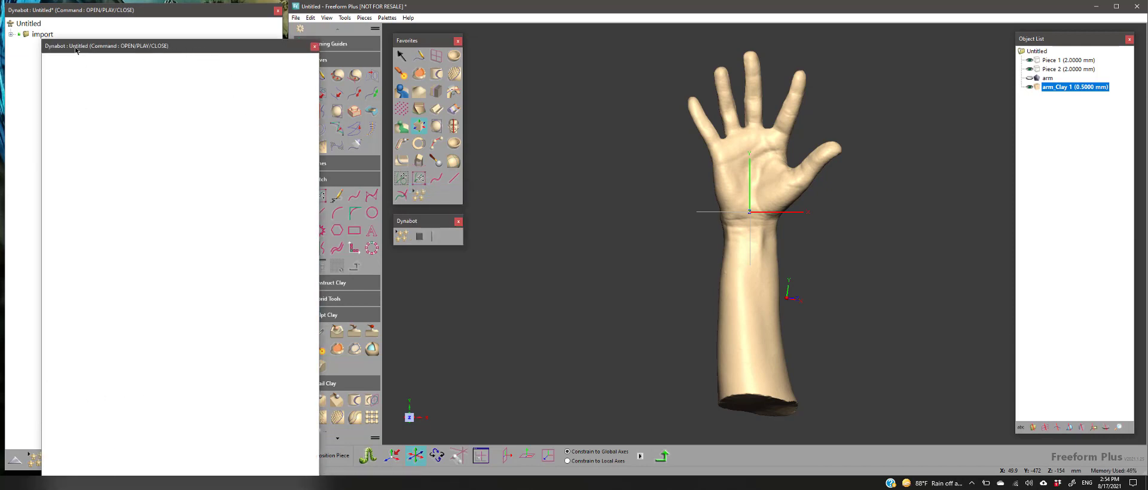
left_click_drag(116, 45, 115, 148)
left_click_drag(107, 61, 98, 64)
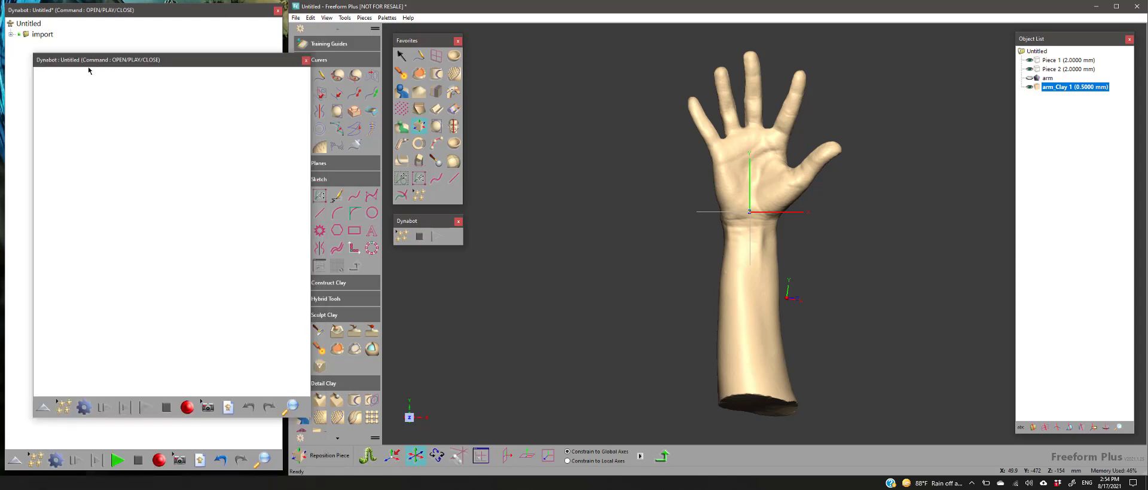
left_click_drag(88, 70, 87, 73)
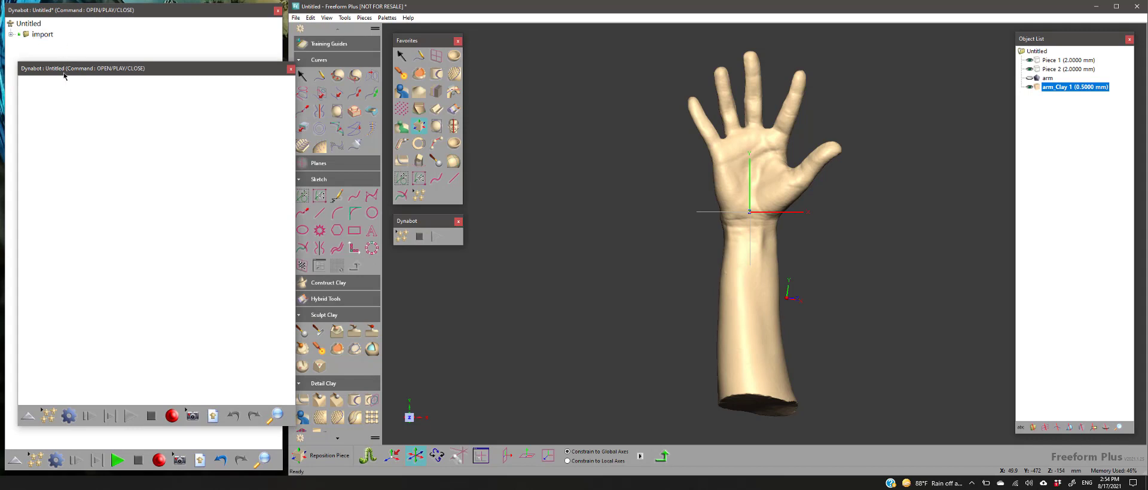
Record in the second Dynabot the creation of an empty model without saving changes and a switch to the Select tool, and stop recording
left_click(171, 415)
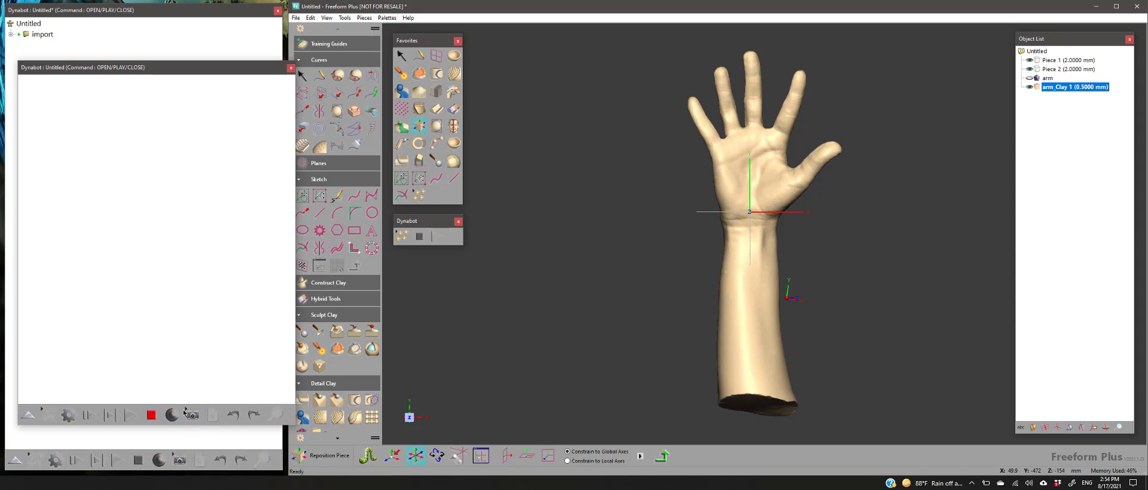
left_click(295, 17)
left_click(318, 34)
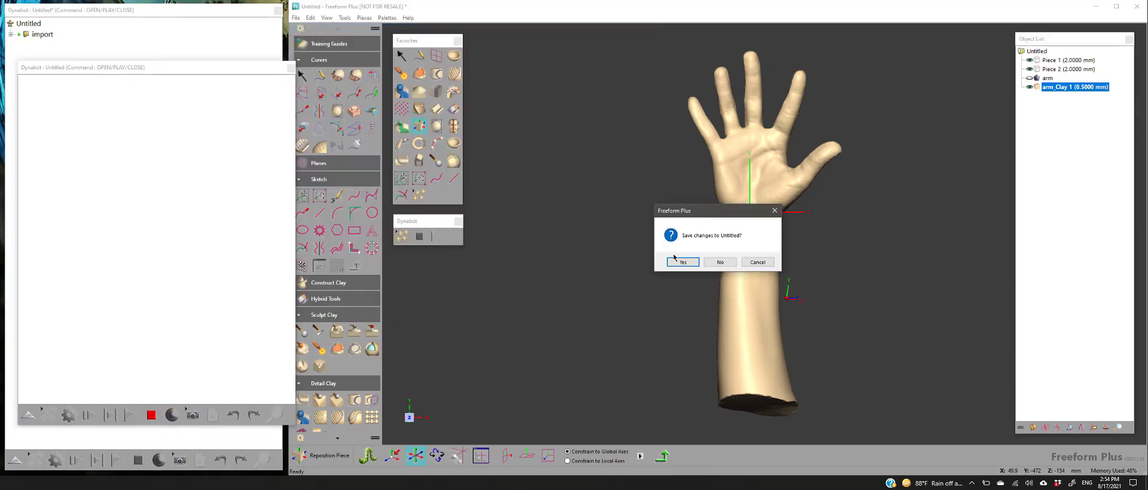
left_click(710, 263)
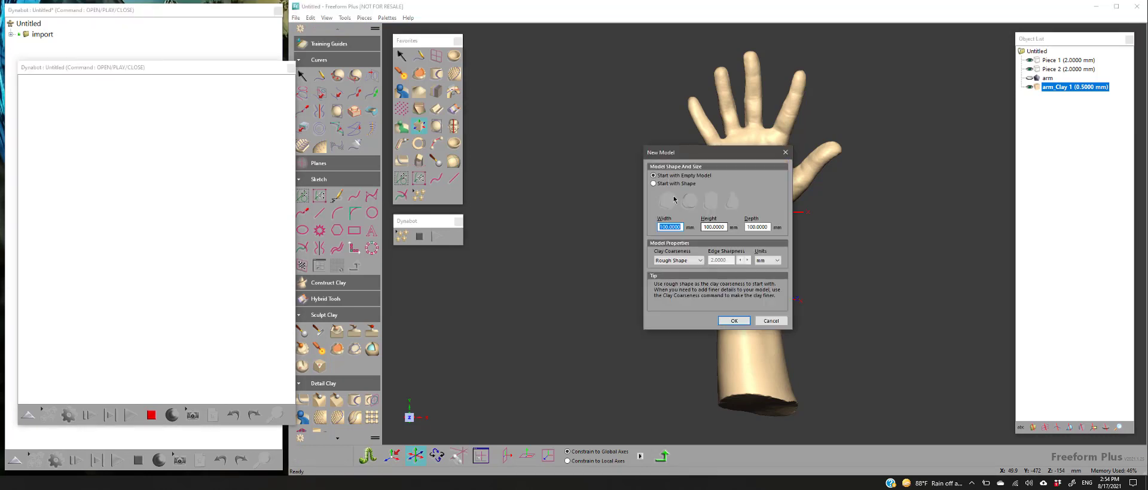
left_click(739, 319)
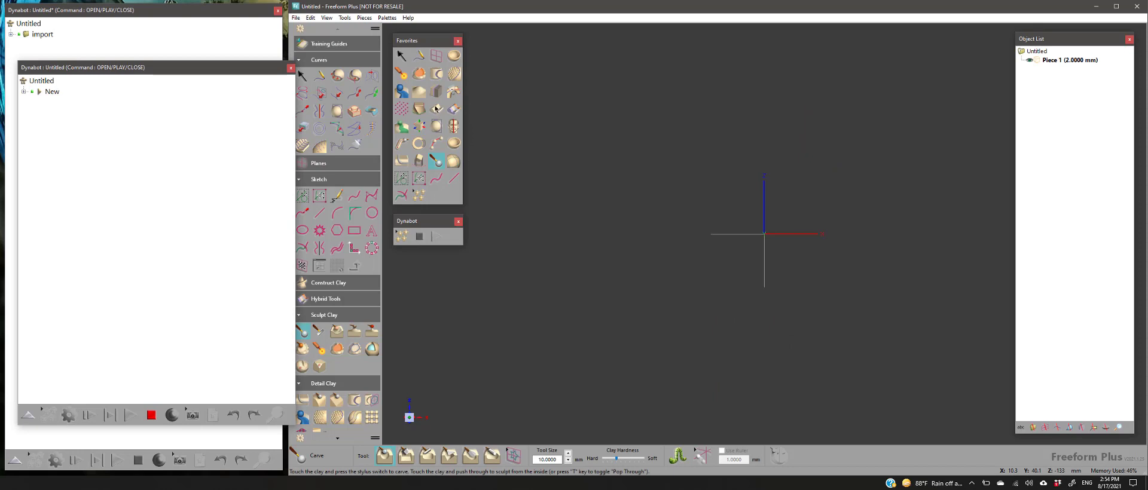
left_click(402, 55)
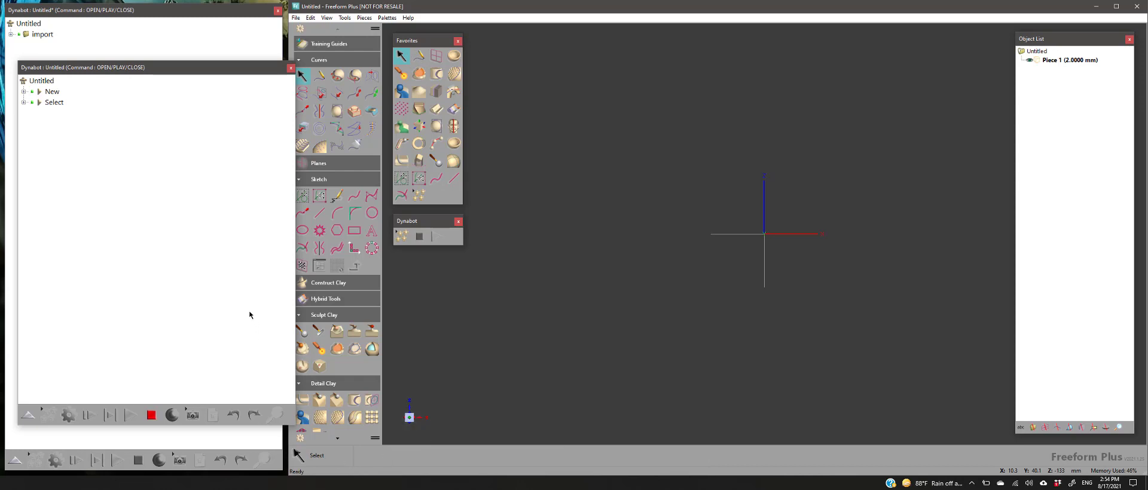
left_click(153, 415)
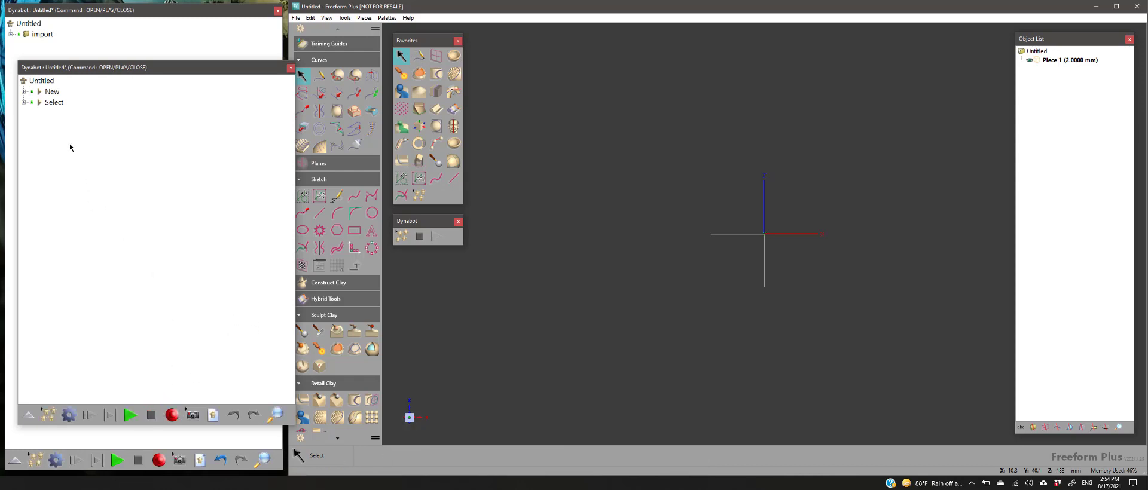
Group the recorded New and Select tasks under the name File New
left_click_drag(66, 130, 47, 89)
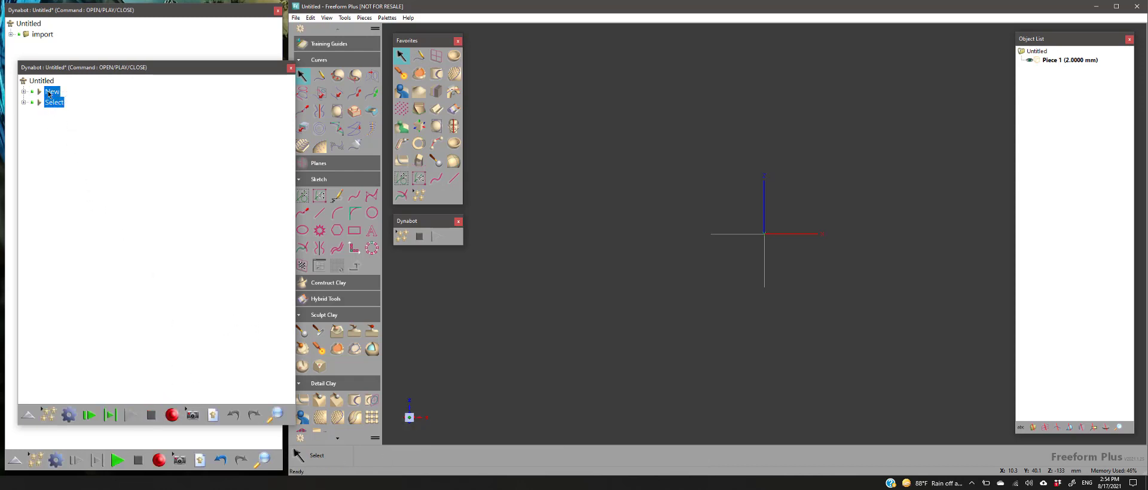
right_click(46, 90)
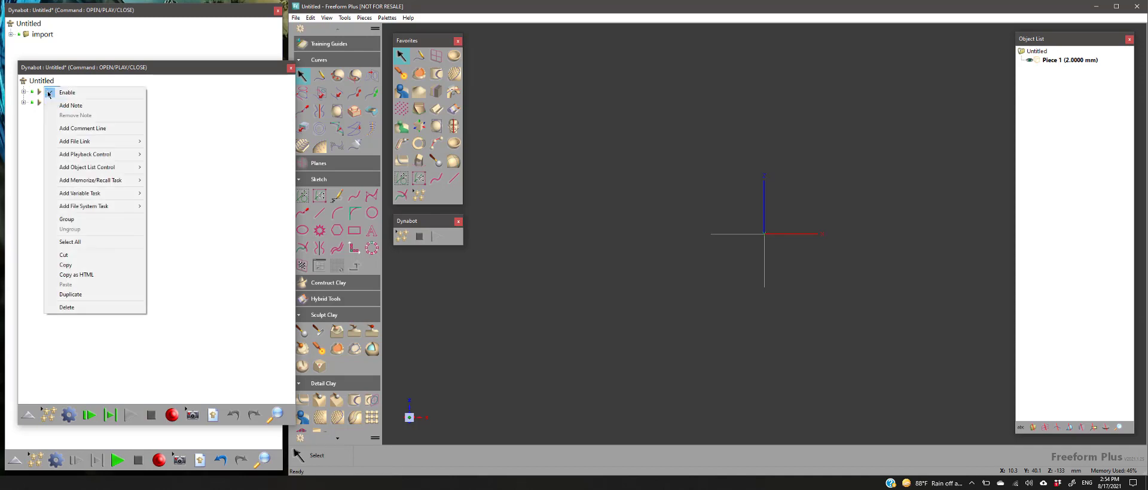
left_click(78, 221)
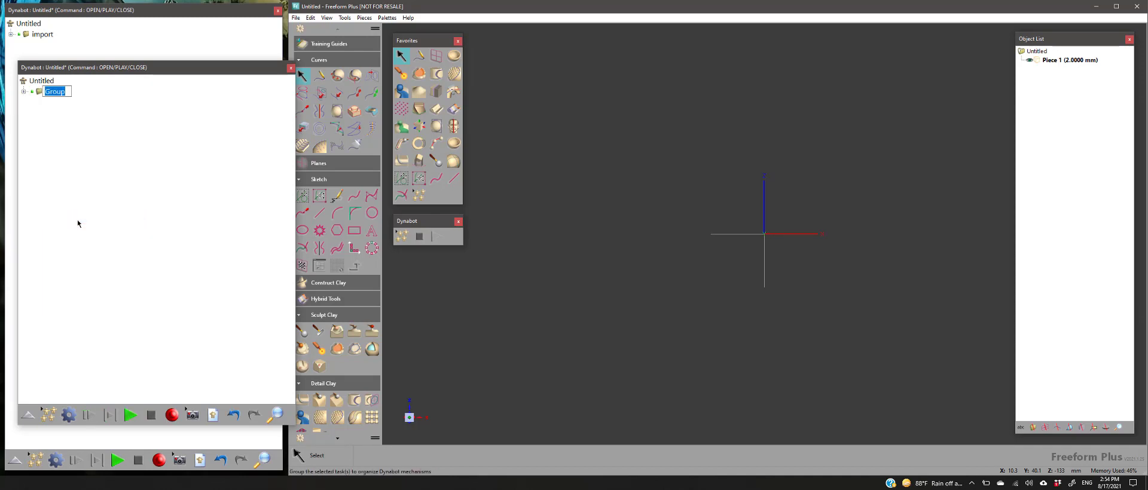
type("File New")
key("Return")
Copy the File New group into the first Dynabot and place it above the import group
right_click(50, 90)
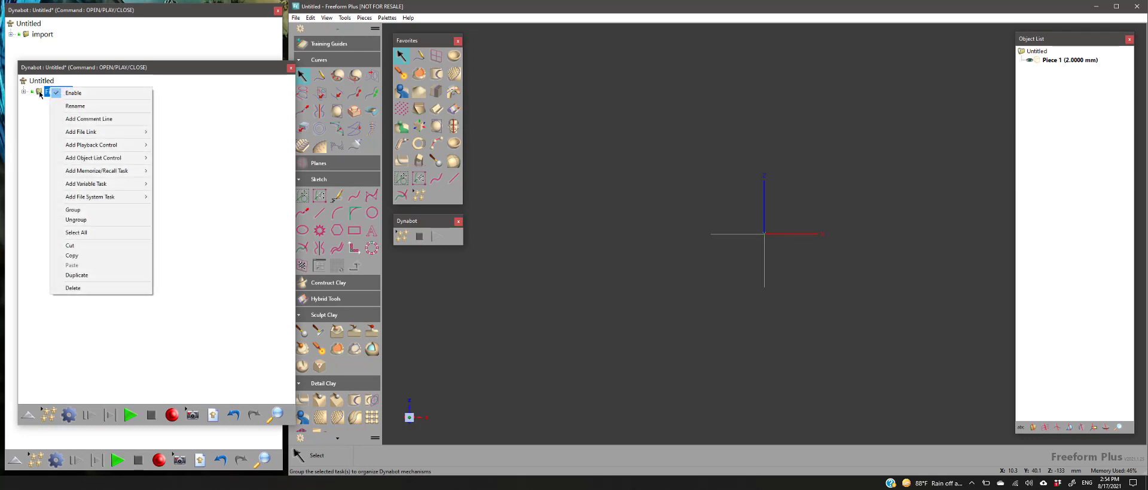
left_click(88, 256)
left_click(53, 52)
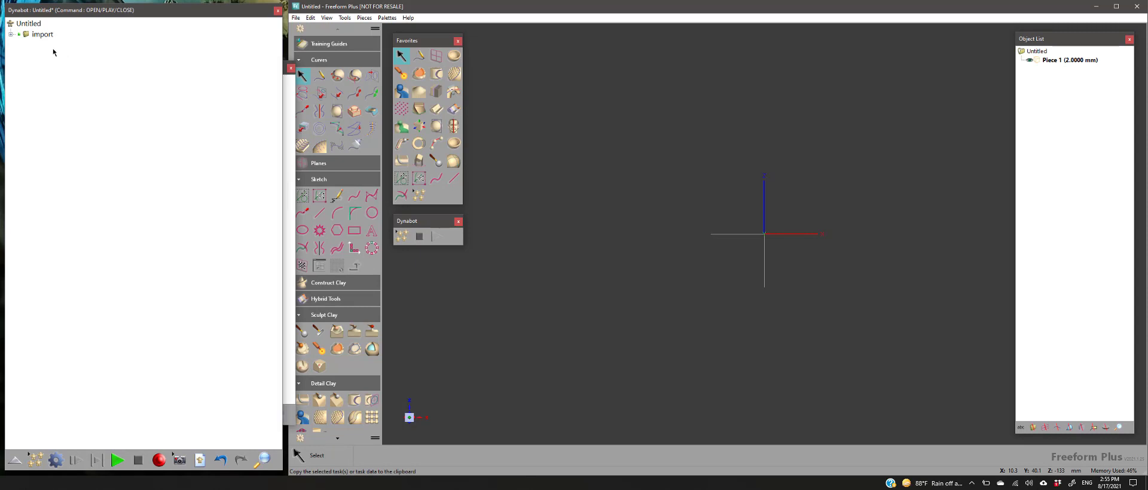
right_click(29, 36)
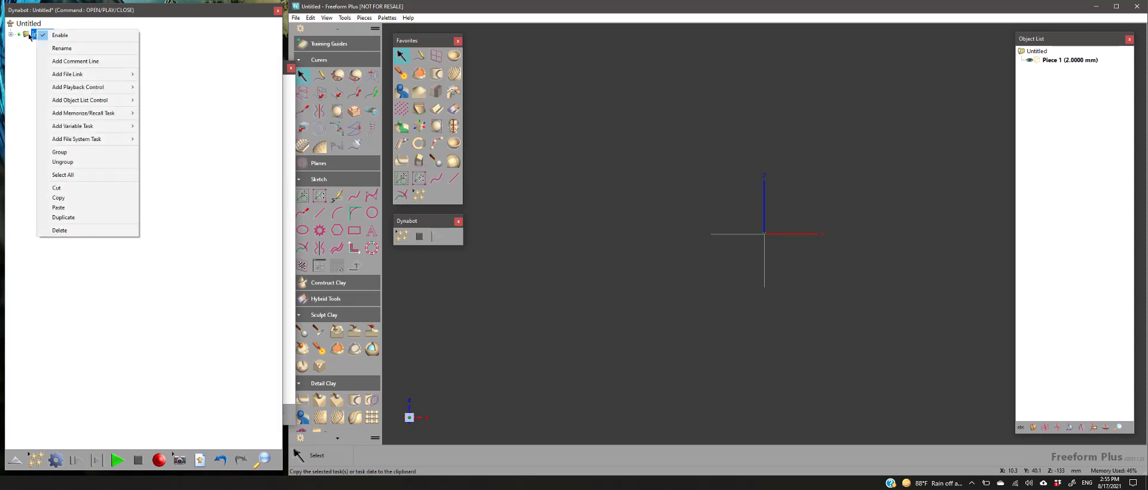
left_click(23, 55)
left_click(27, 25)
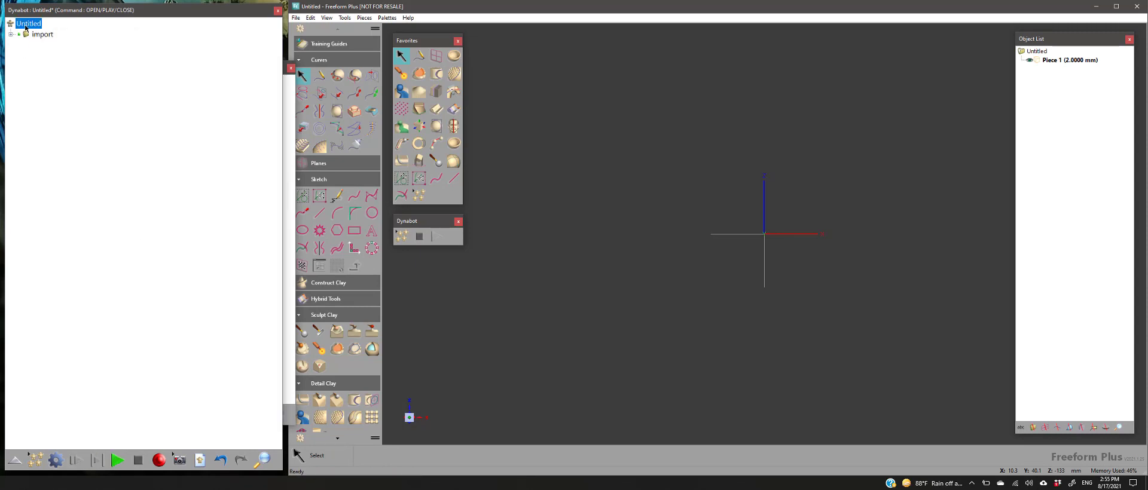
right_click(28, 34)
left_click(26, 25)
right_click(23, 22)
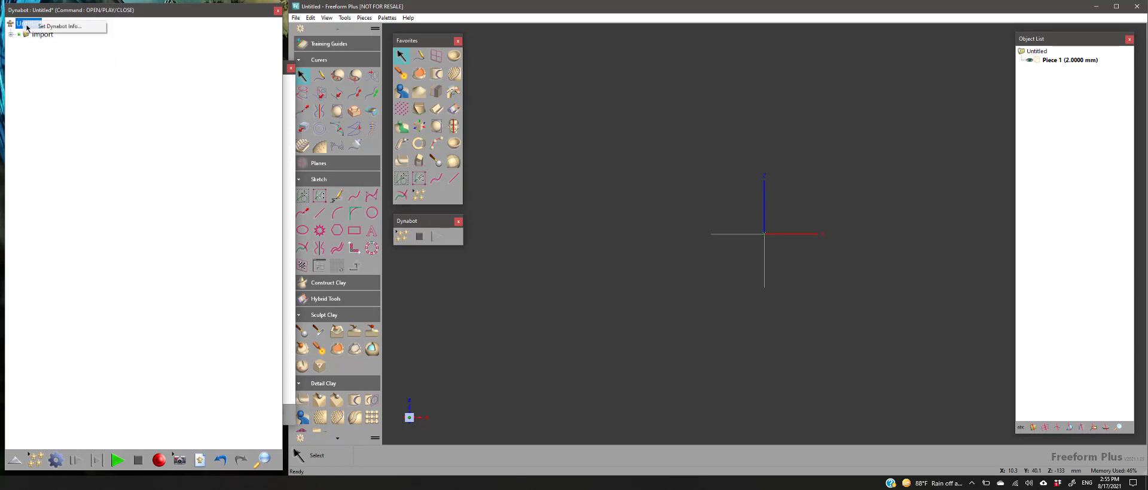
left_click(30, 43)
right_click(37, 33)
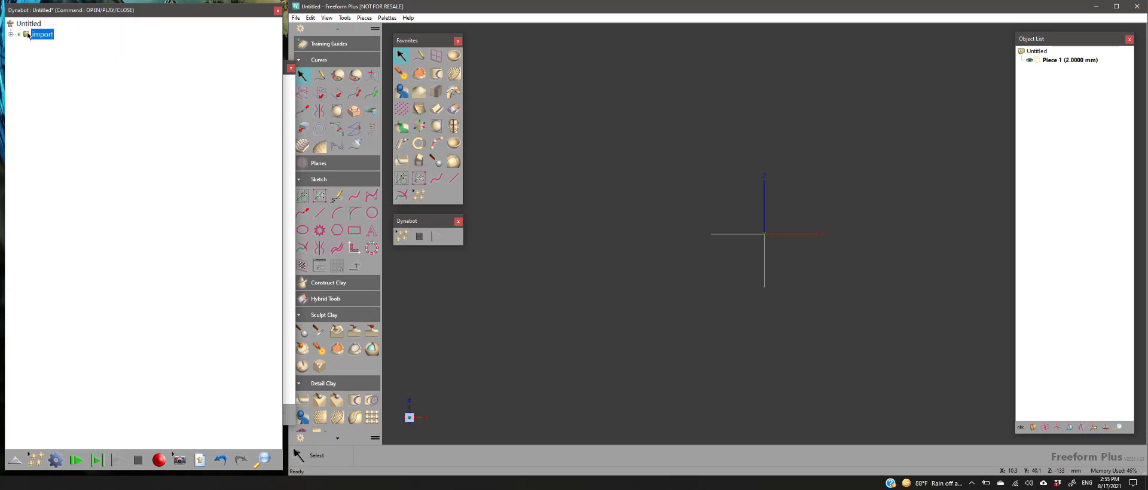
right_click(25, 32)
left_click(45, 206)
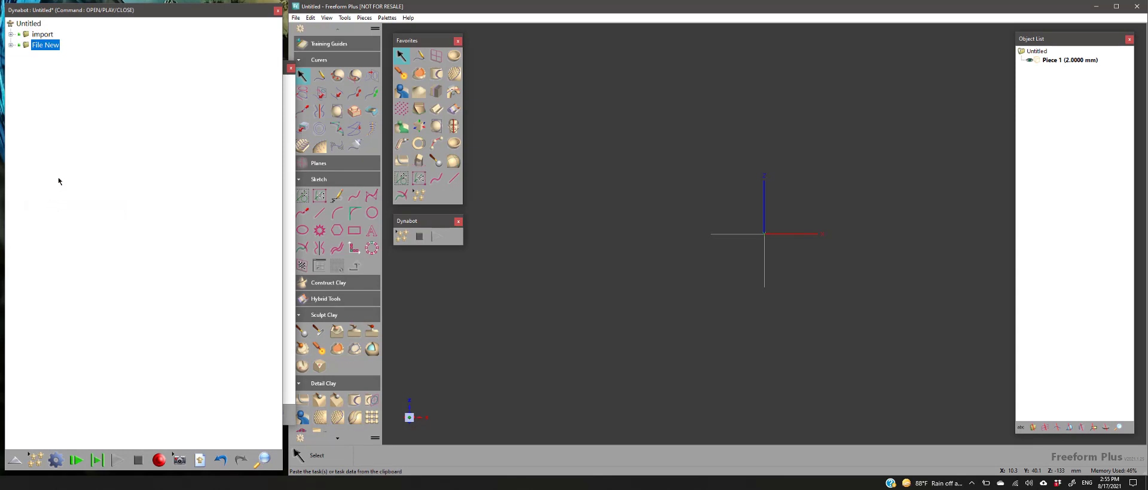
left_click_drag(45, 46, 48, 34)
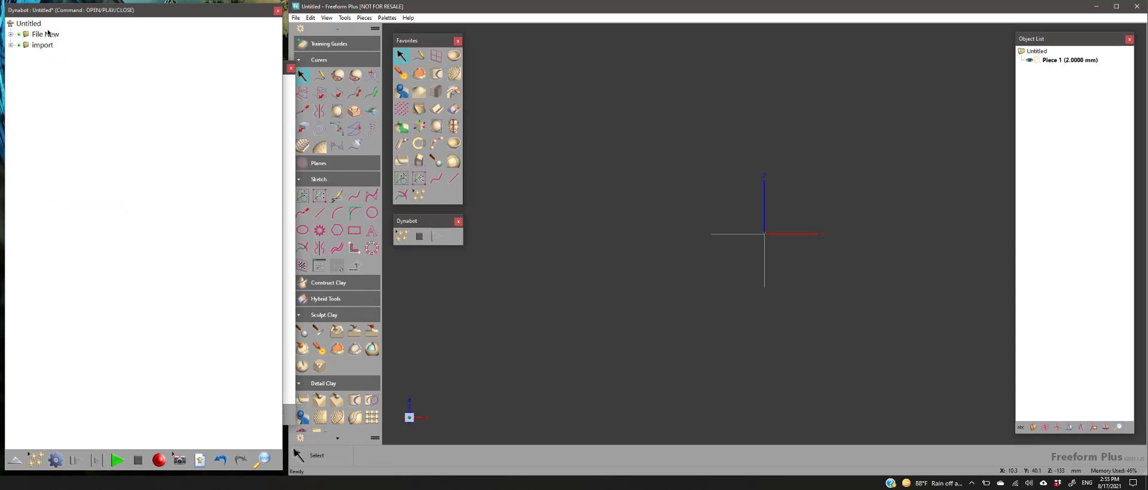
Expand the File New group and examine the settings recorded in its New task
left_click(10, 35)
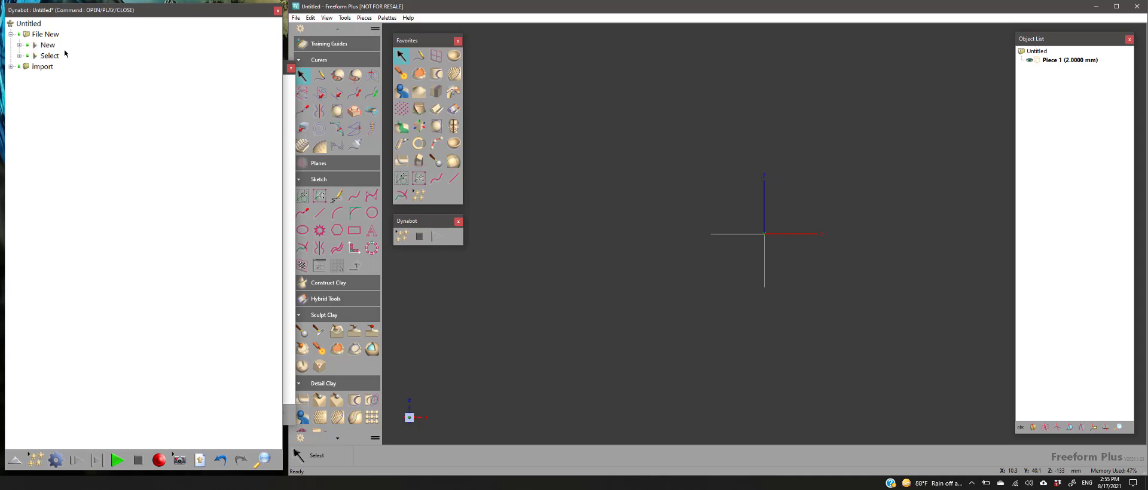
left_click(48, 45)
left_click(19, 45)
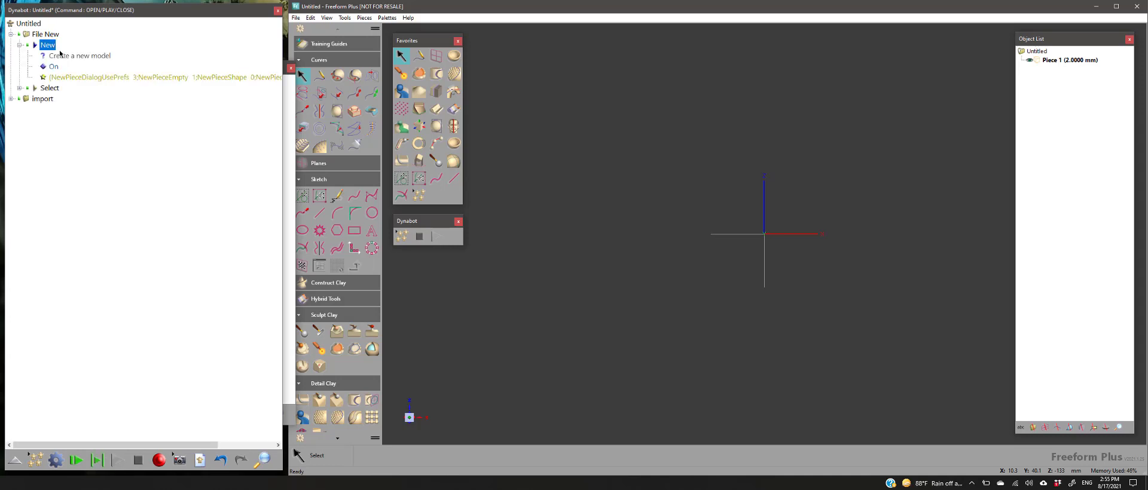
mouse_move(56, 78)
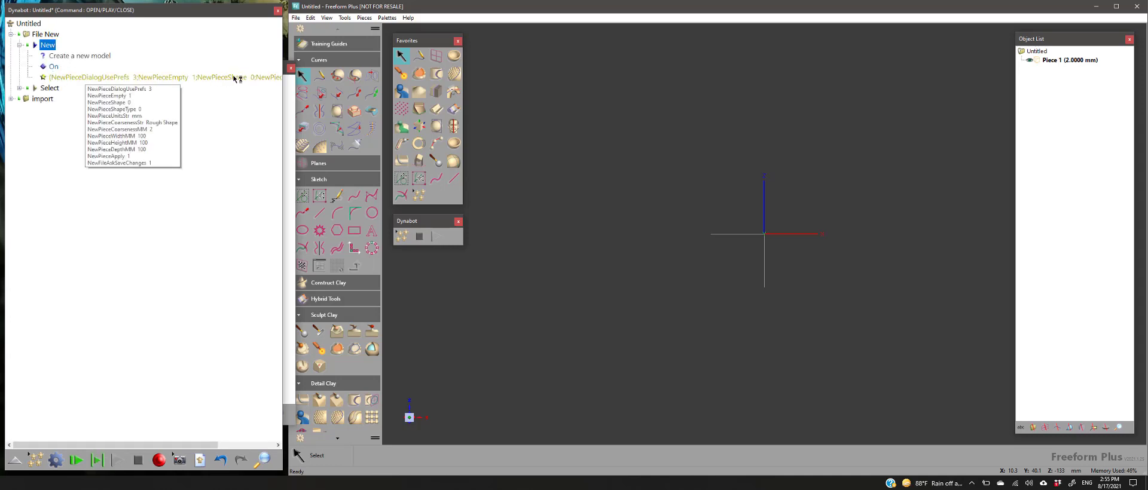
left_click(19, 45)
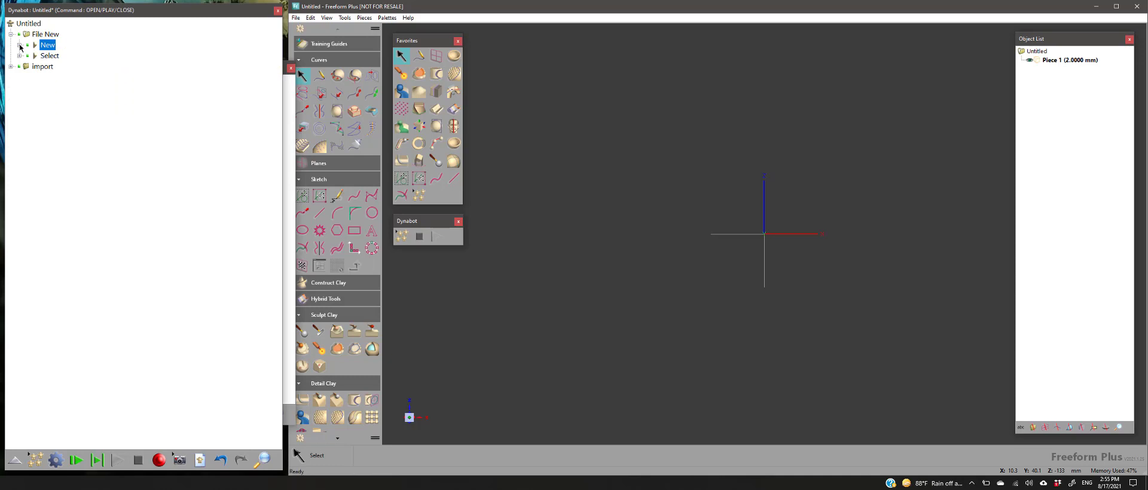
Look through the import group's tasks, collapse both groups, and play back the combined File New and import sequence
left_click(19, 55)
left_click(19, 55)
left_click(11, 66)
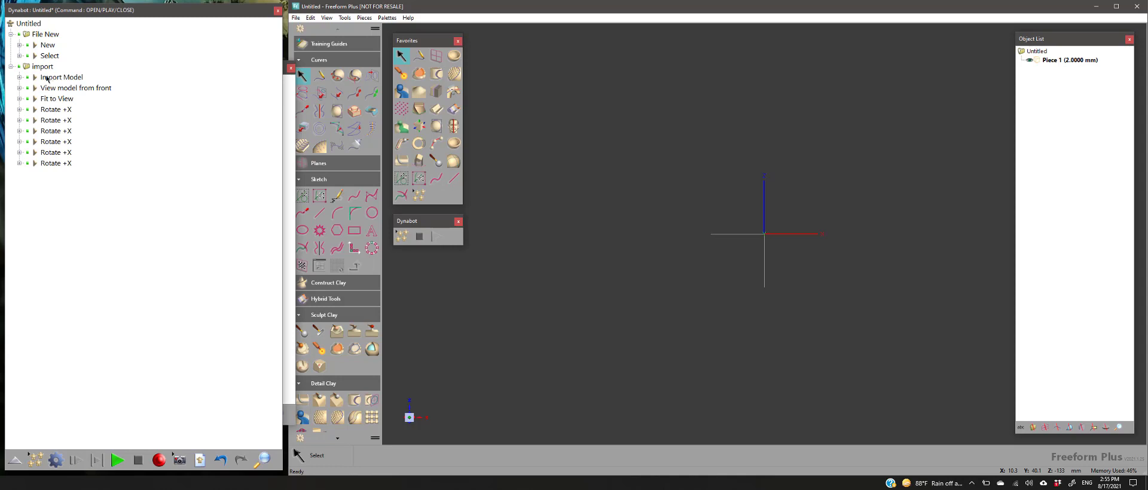
left_click(11, 66)
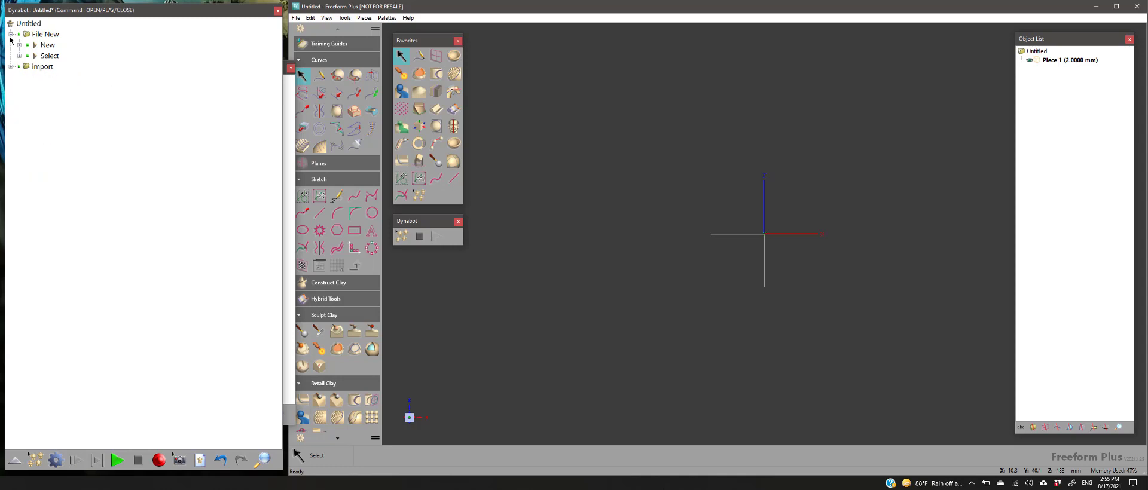
left_click(10, 34)
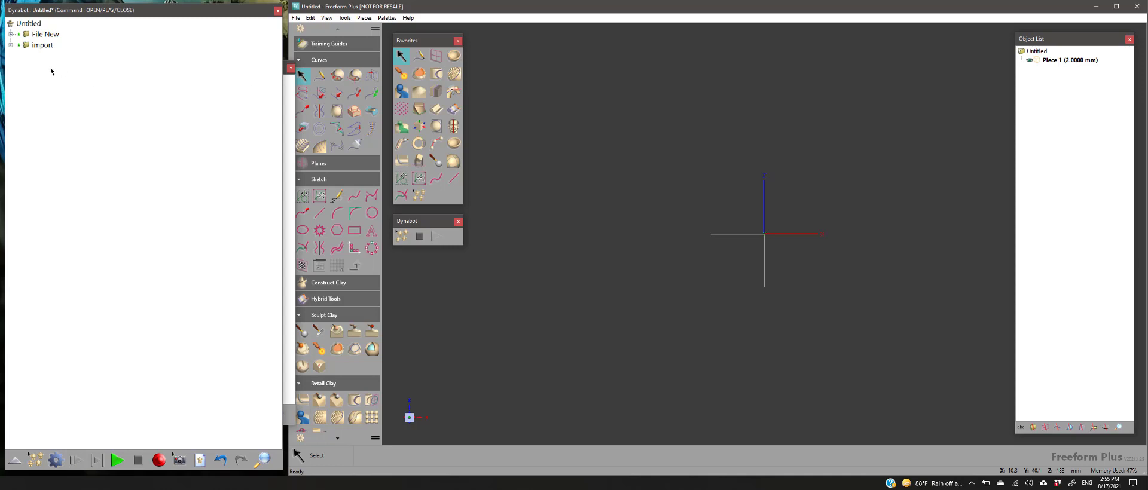
left_click(118, 459)
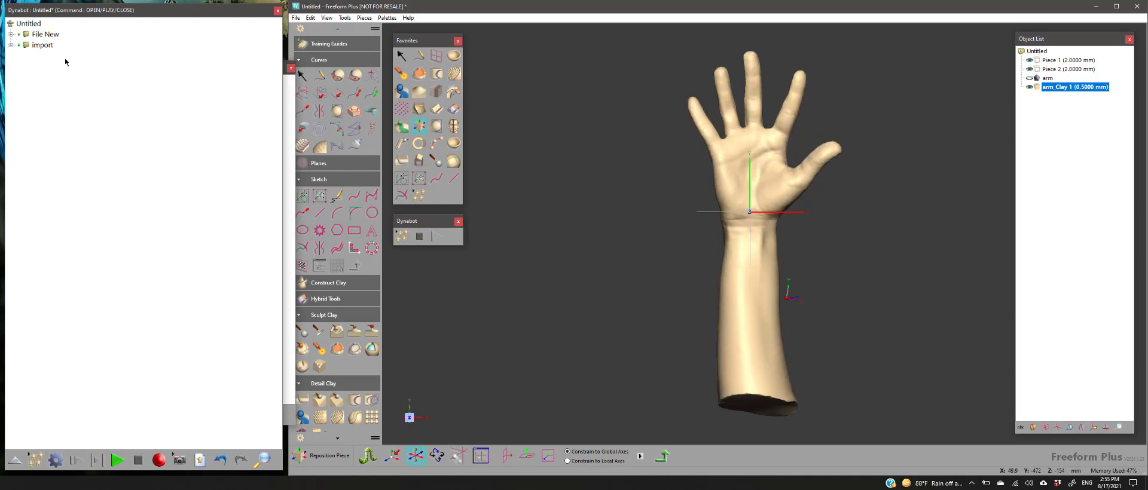
Clear the recorded file path from the Import Model task in the import group so playback asks for a file
left_click(11, 45)
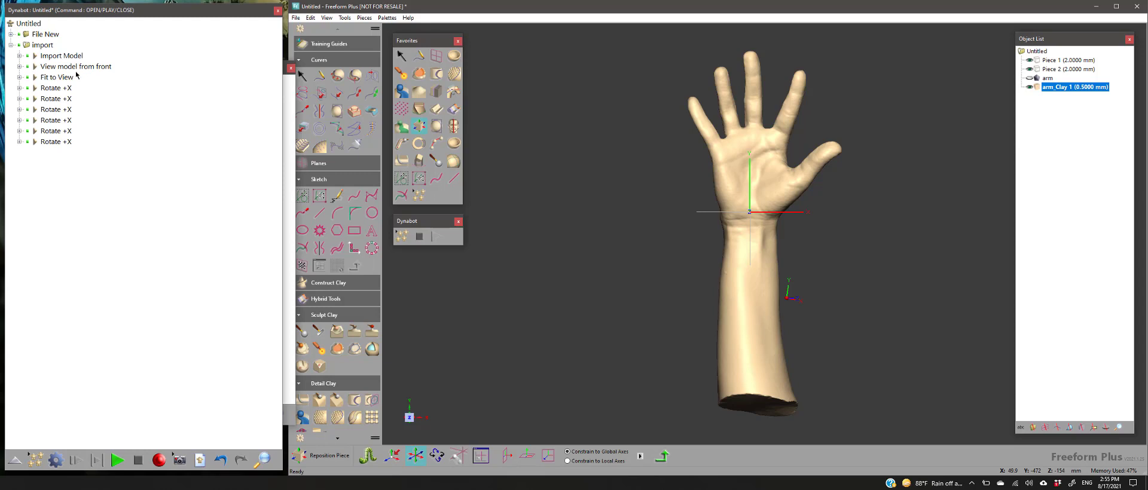
left_click(19, 56)
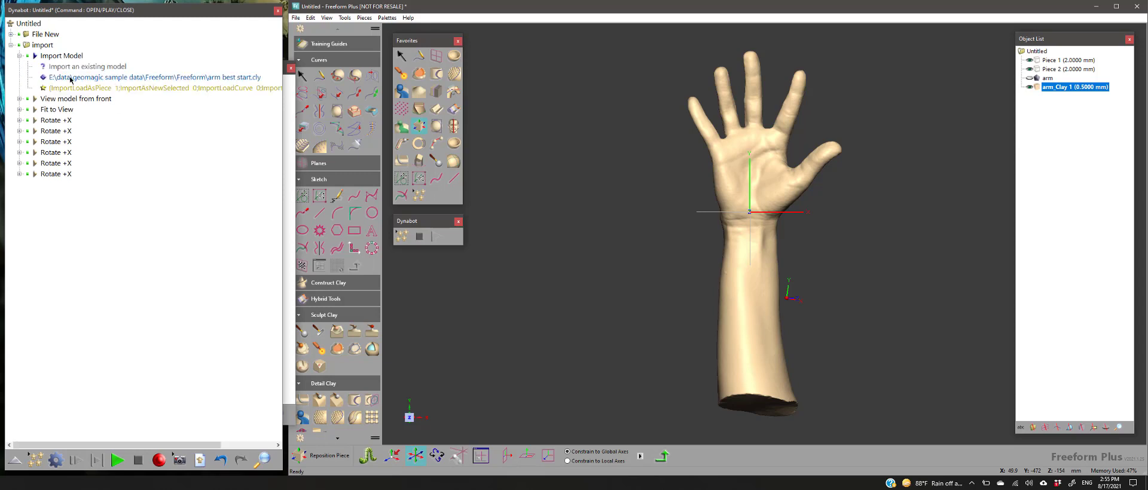
left_click(70, 77)
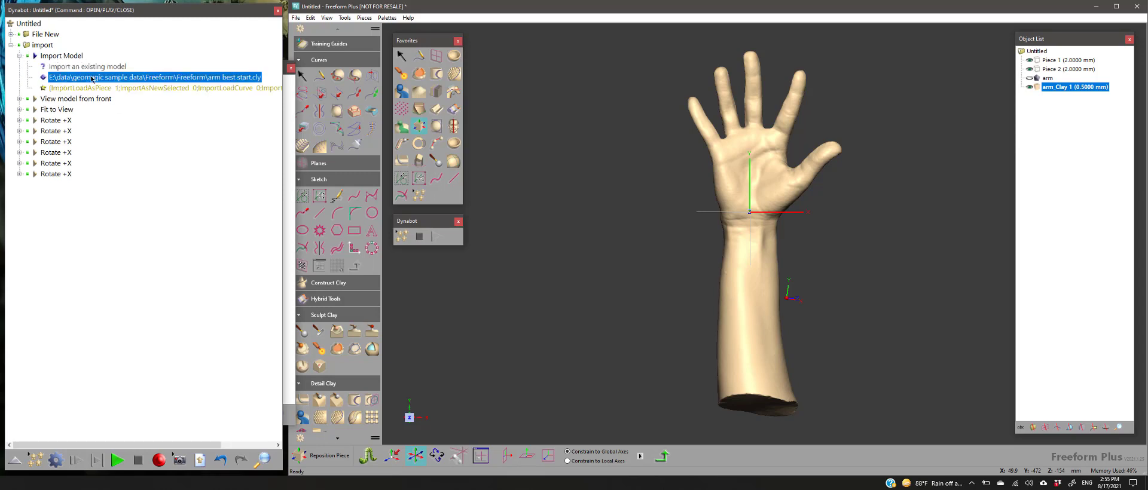
left_click(204, 78)
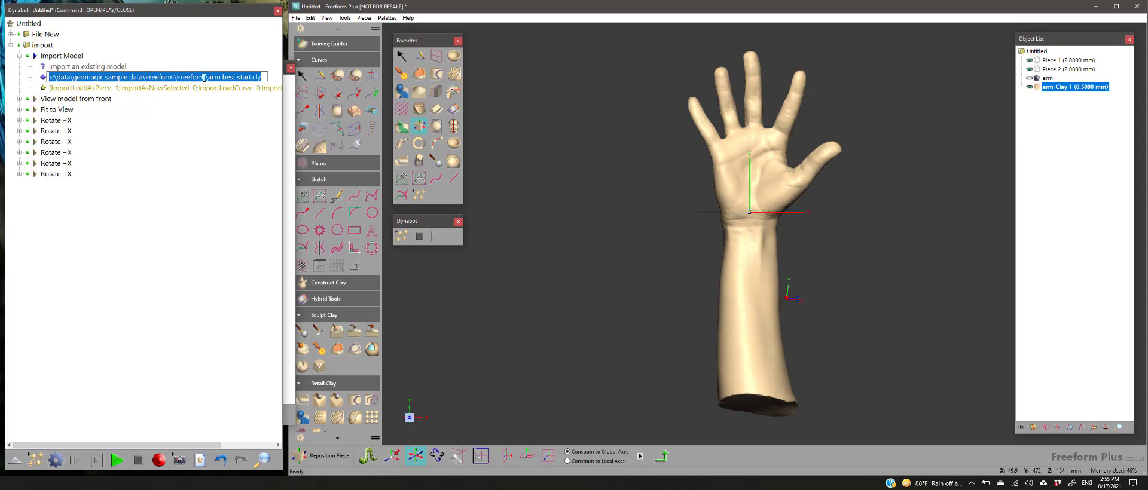
key("BackSpace")
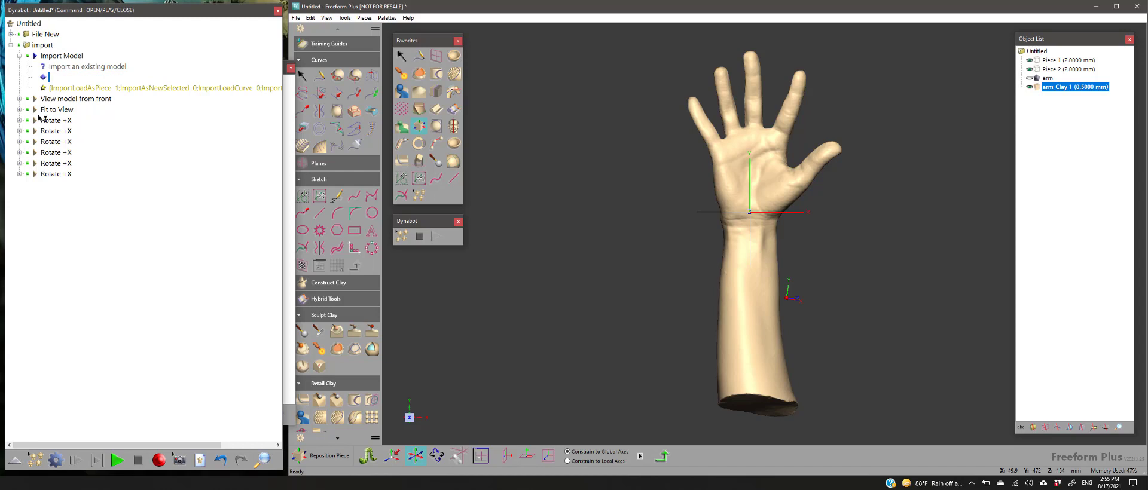
left_click(19, 56)
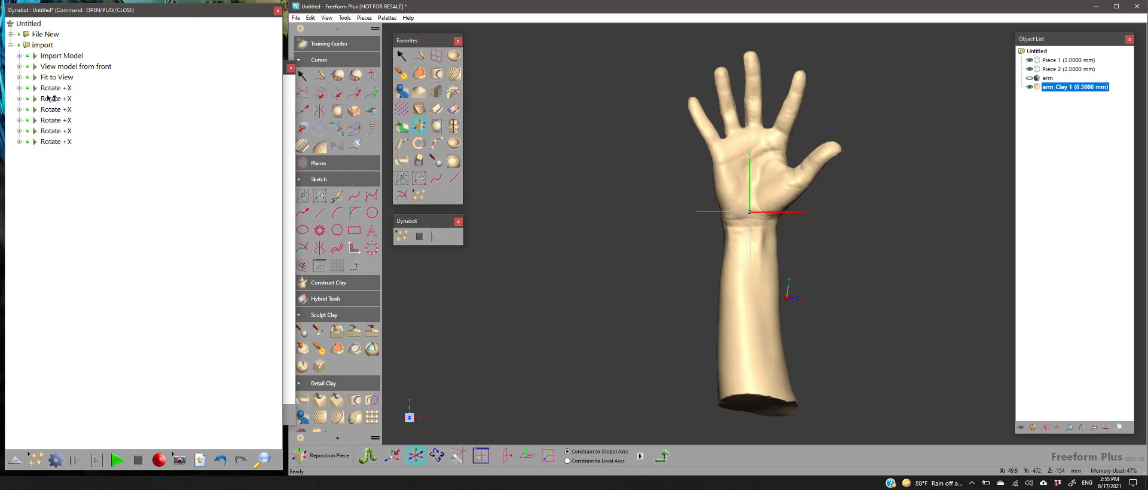
Play back the Dynabot without saving changes, import arm best start.cly when asked for a model, and collapse the import group
left_click(121, 457)
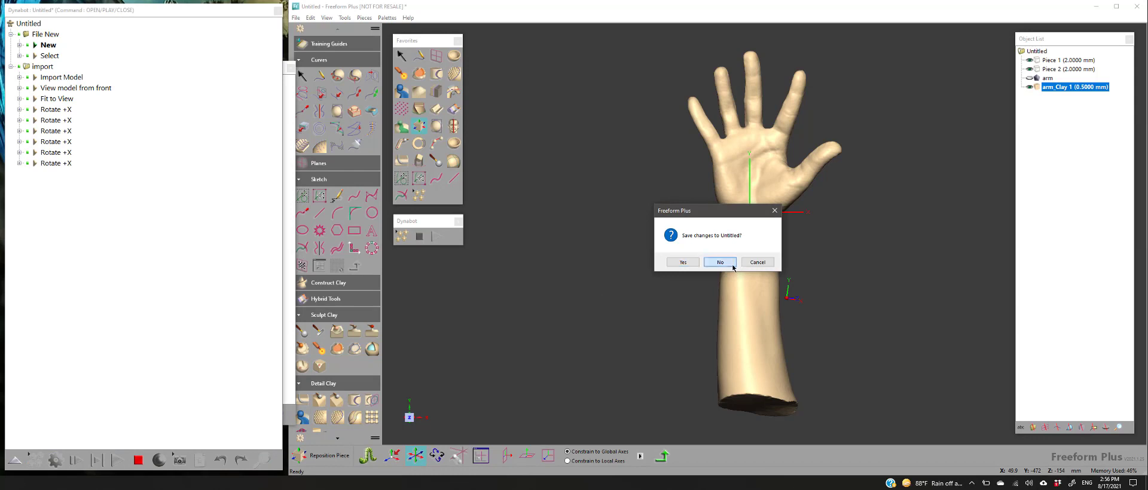
left_click(722, 262)
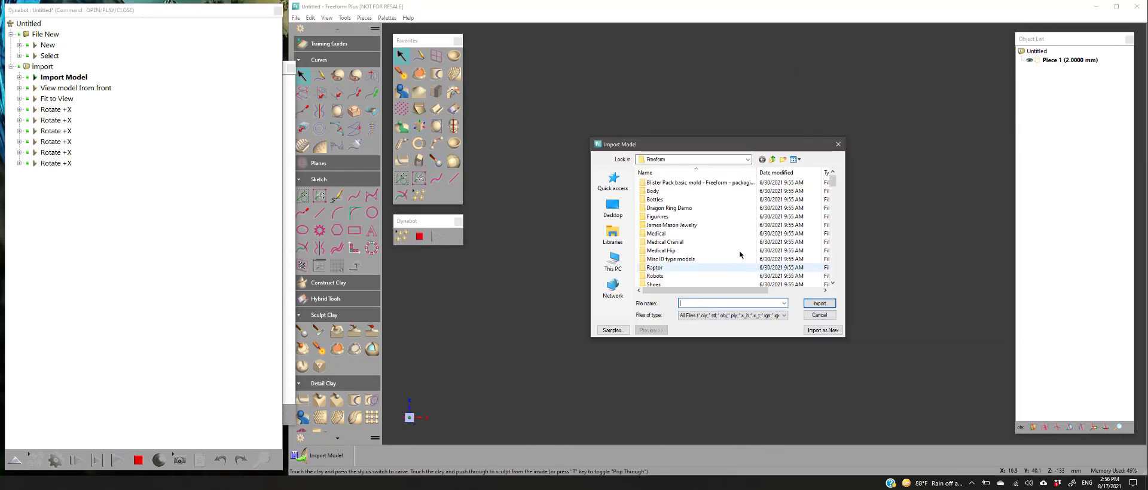
scroll(707, 236, "down", 3)
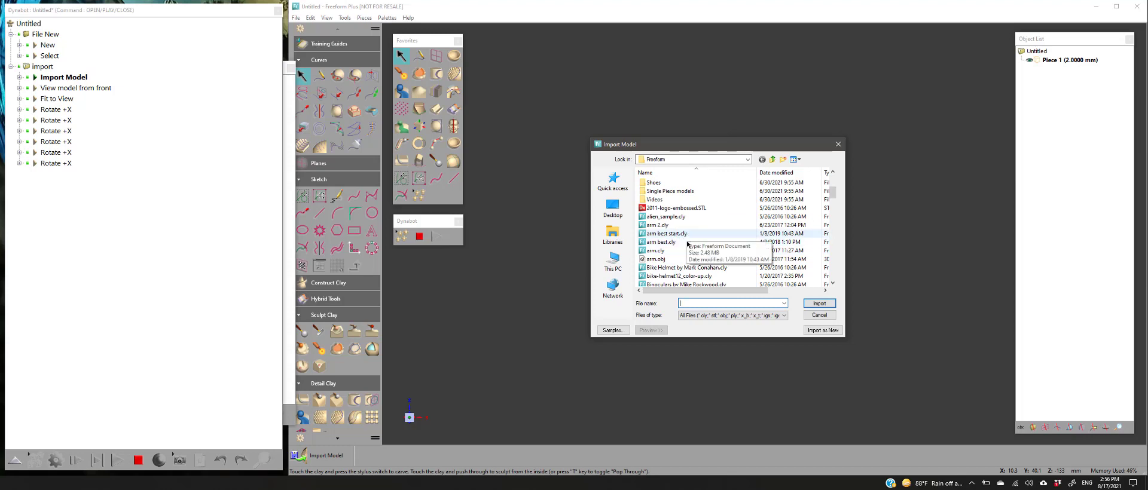
left_click(678, 233)
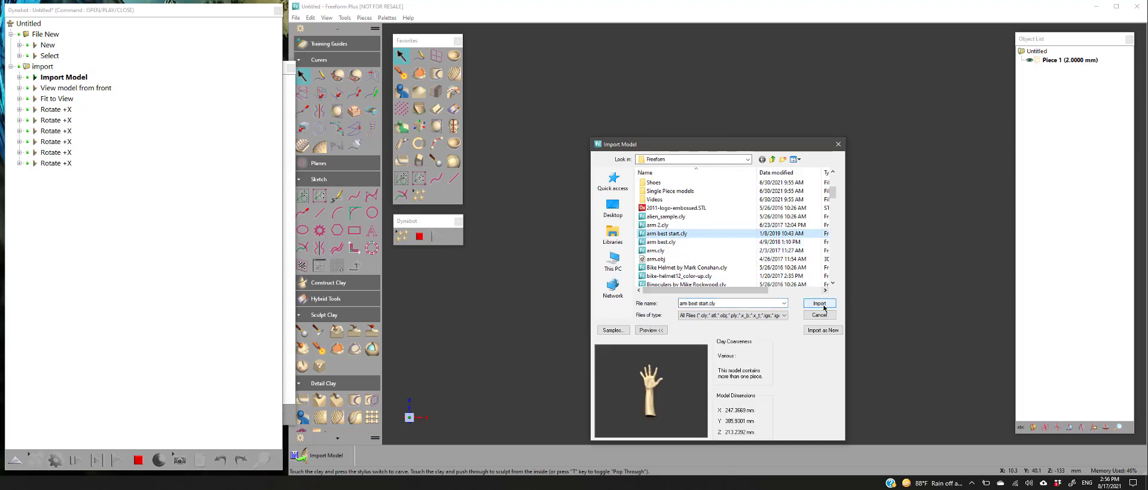
left_click(819, 304)
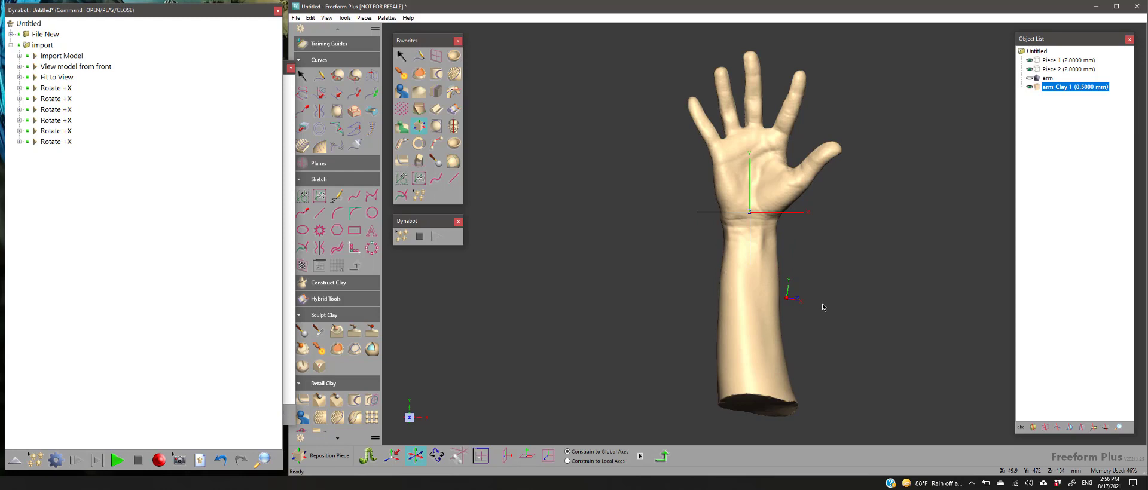
left_click(11, 45)
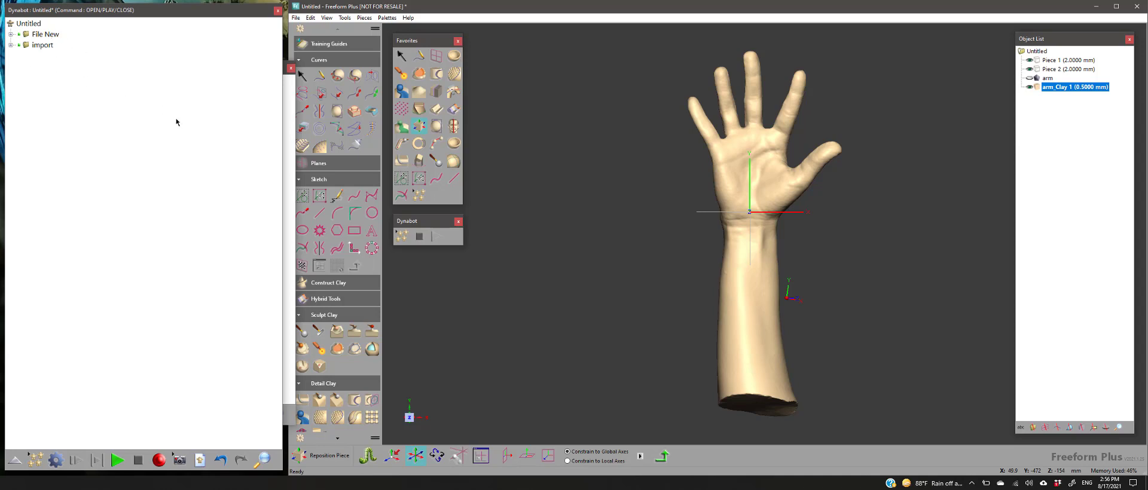
Add a Memorize/Recall Selection 1 task below the import group
left_click(411, 124)
right_click(38, 87)
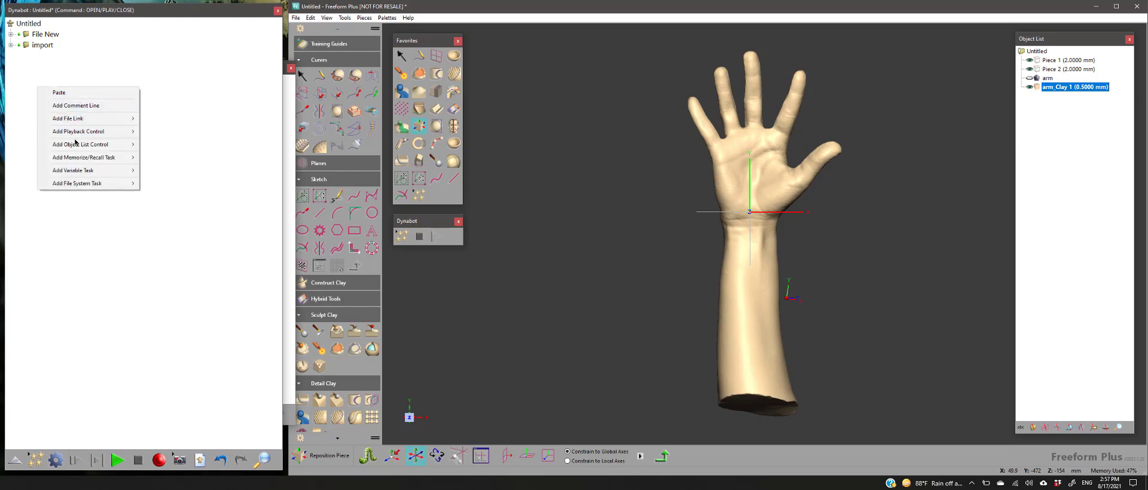
mouse_move(70, 159)
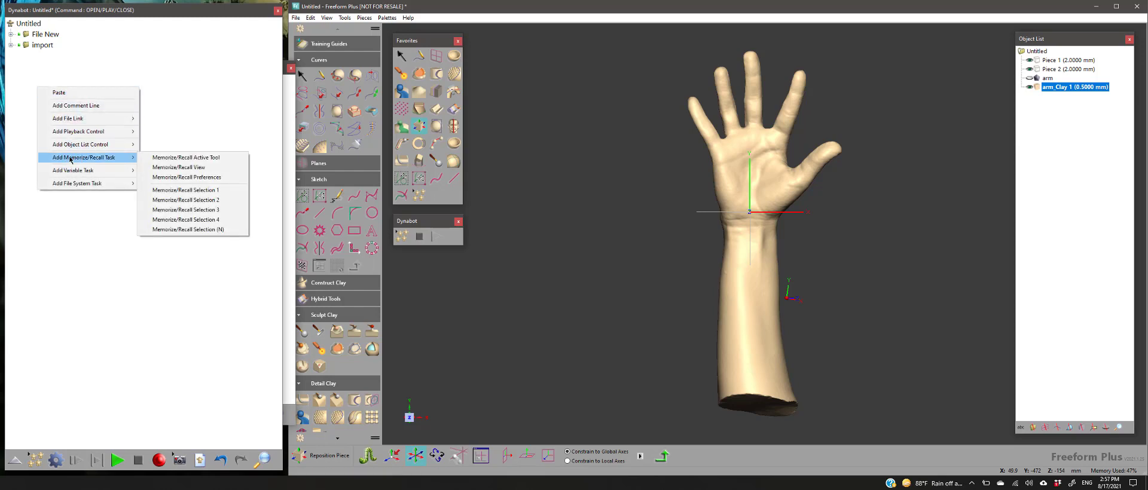
left_click(192, 190)
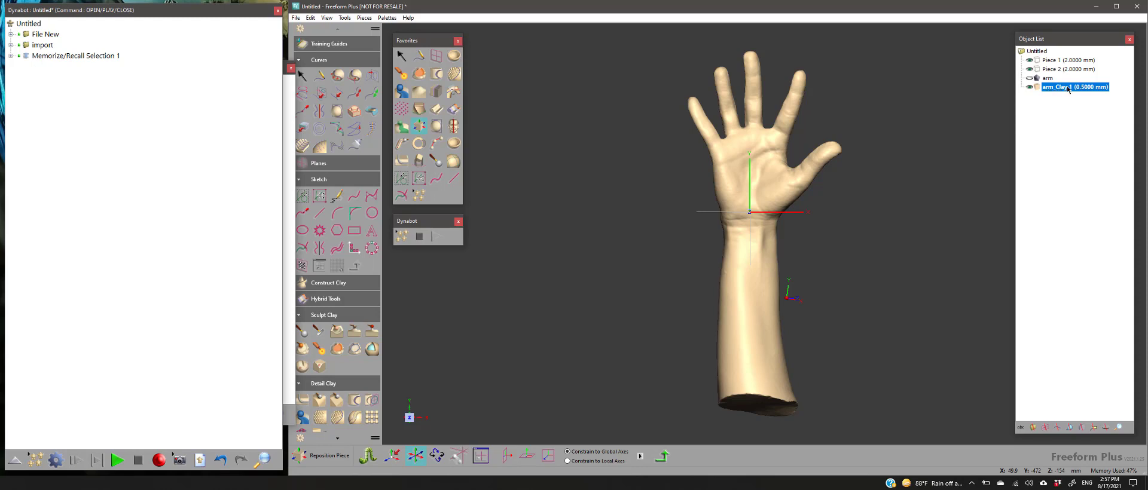
Examine the Memorize and Recall choices of the new selection task, keep it on Memorize, and collapse the task
left_click(12, 56)
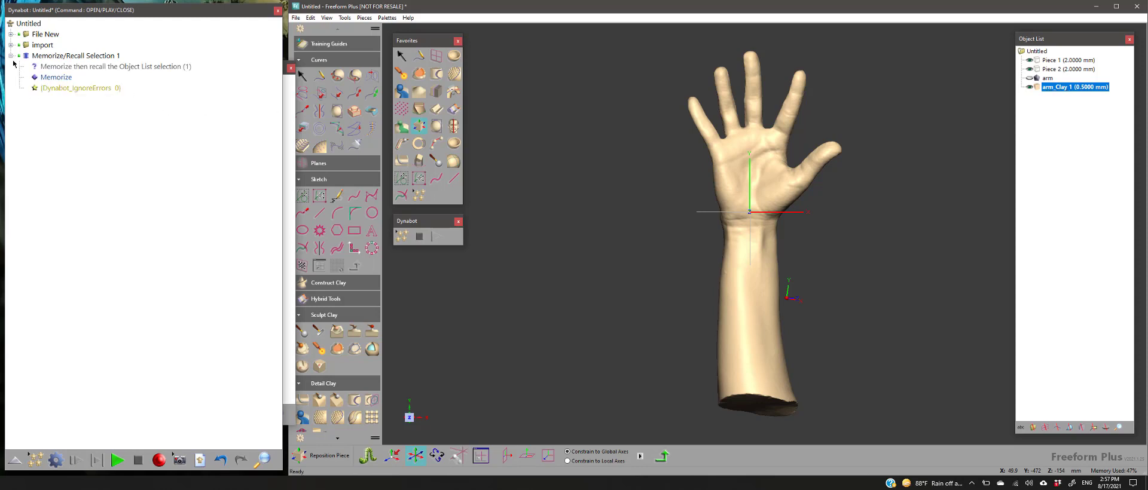
double_click(51, 77)
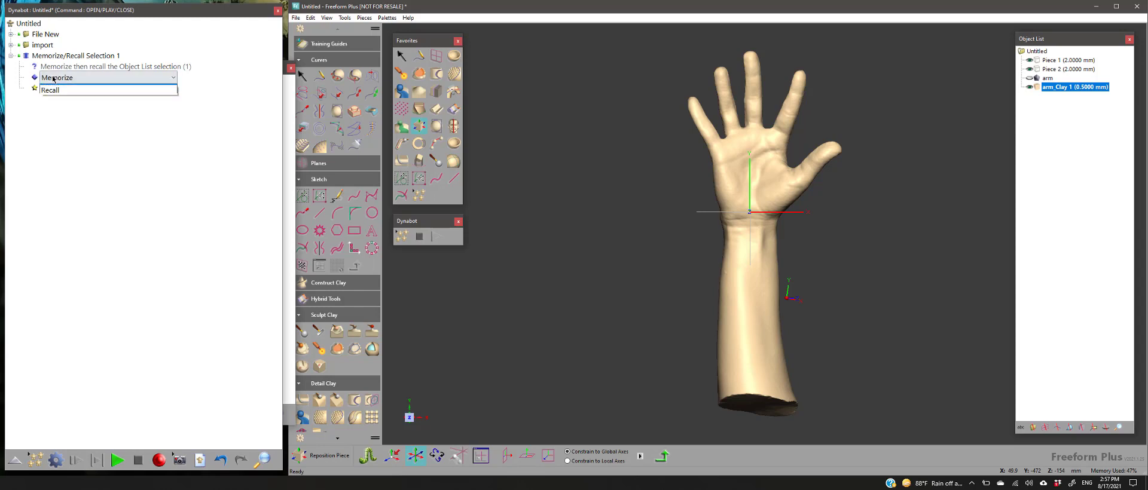
left_click(66, 120)
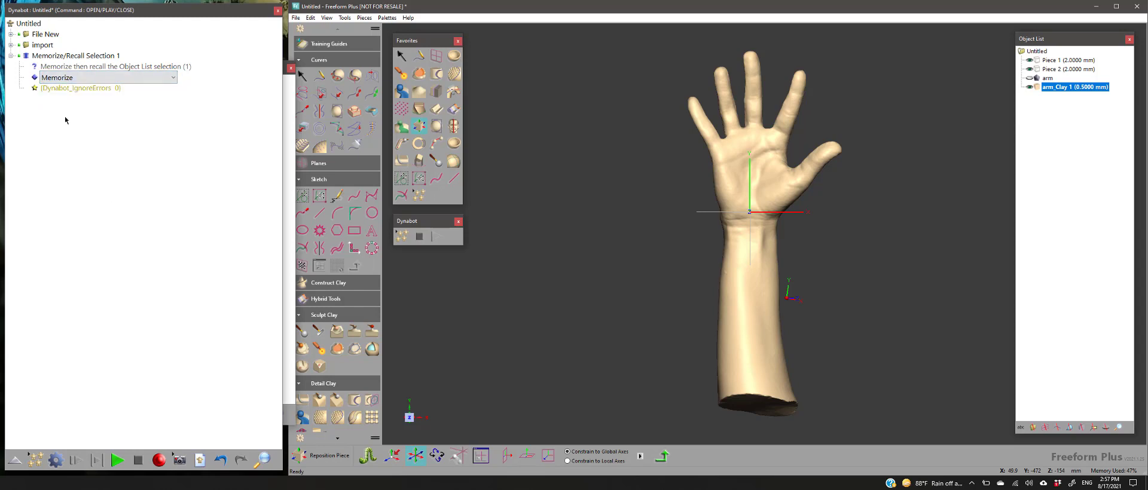
left_click(12, 56)
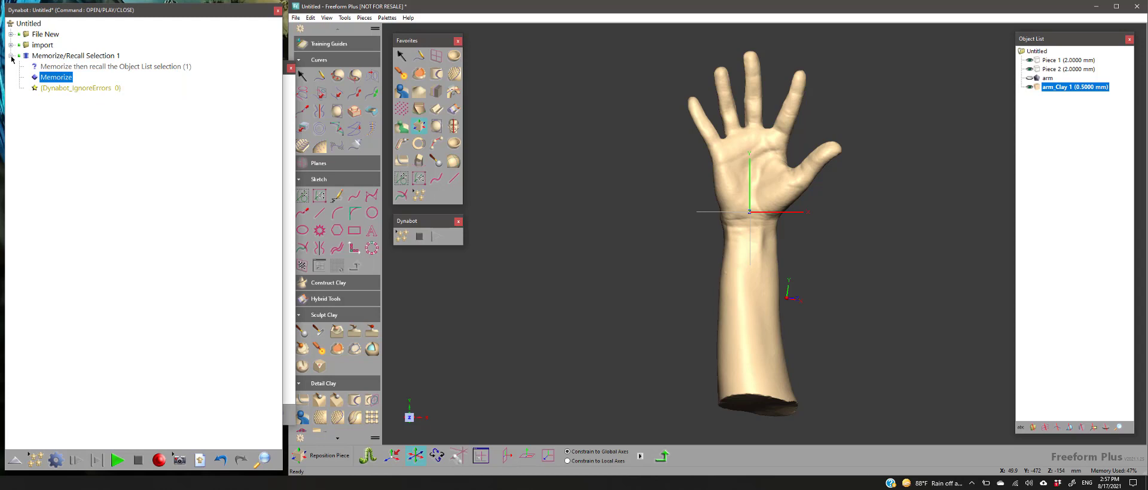
left_click(11, 57)
left_click(52, 60)
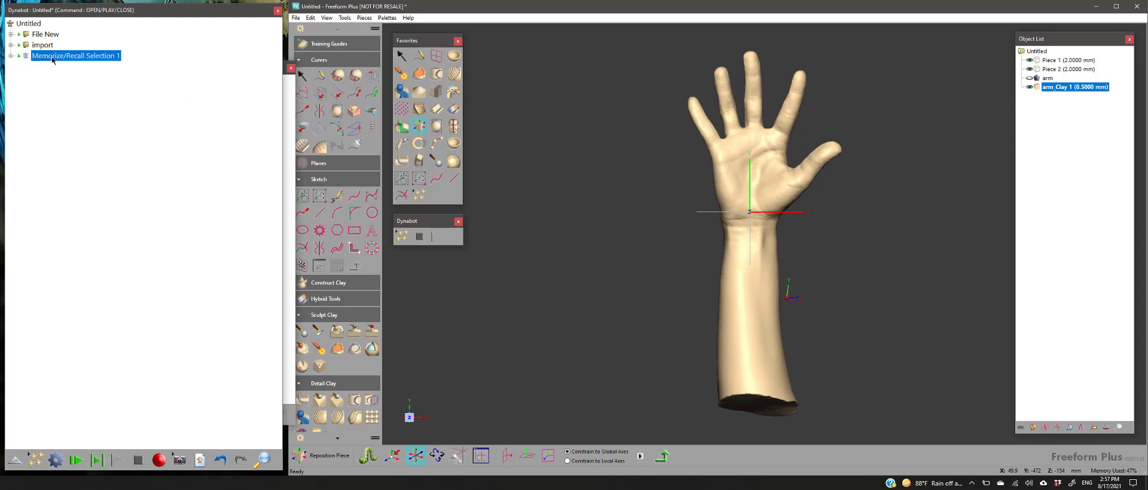
left_click(79, 106)
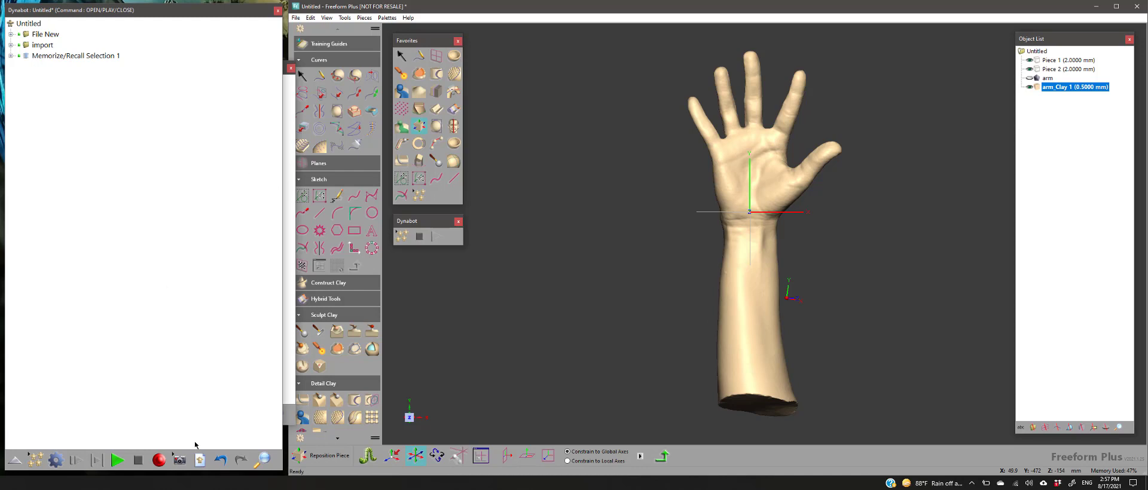
Save the Dynabot as brace 2 in the gregbots folder
left_click(200, 461)
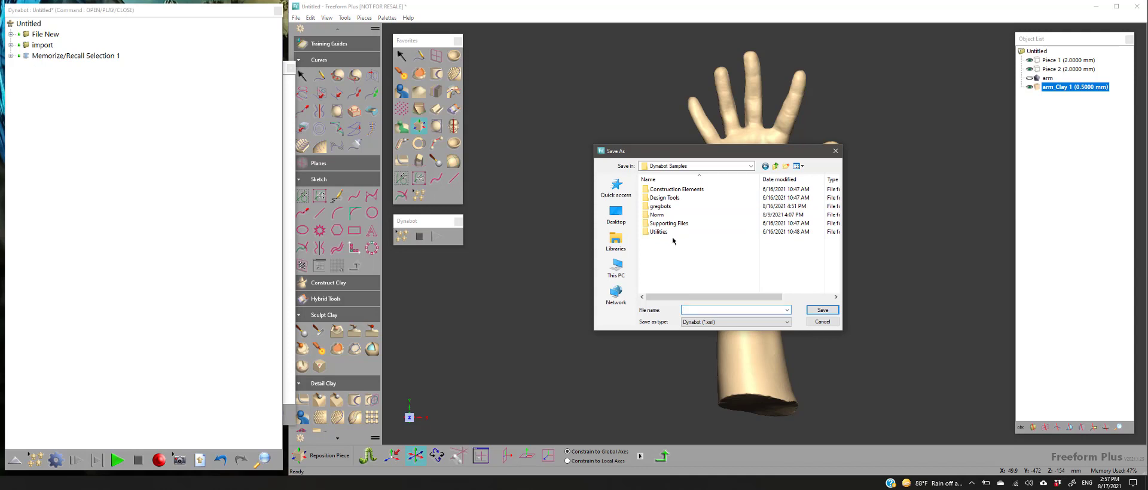
double_click(660, 206)
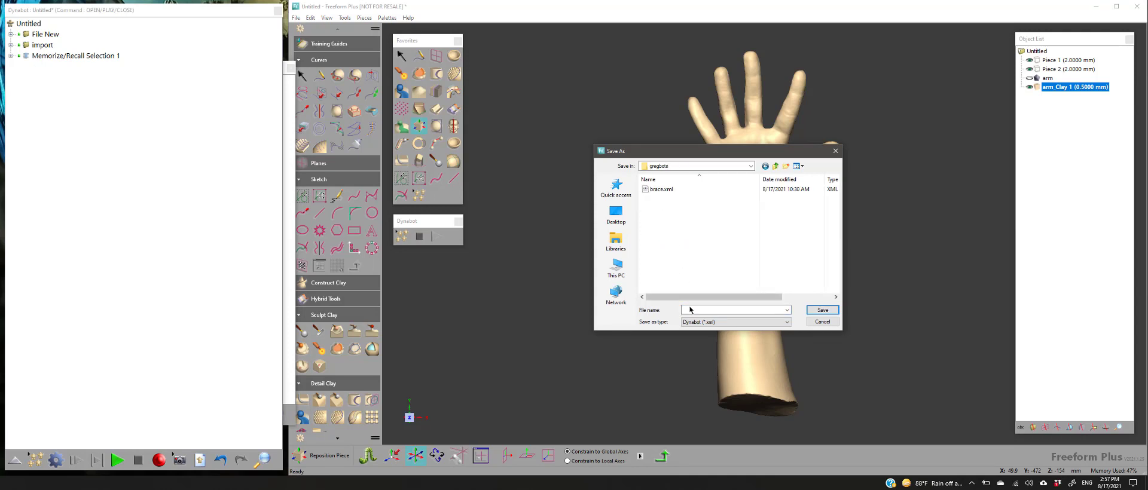
left_click(690, 310)
type("b")
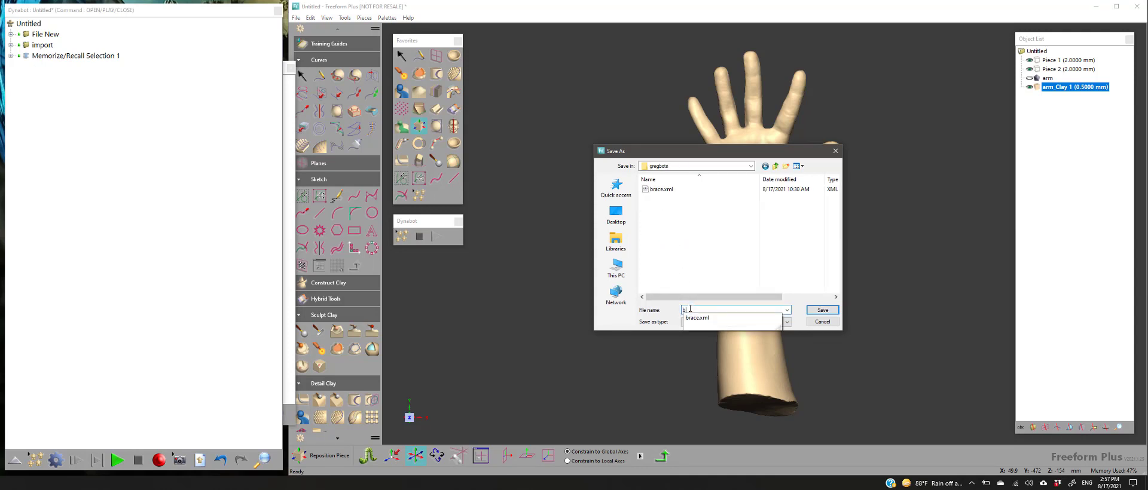
type("race 2")
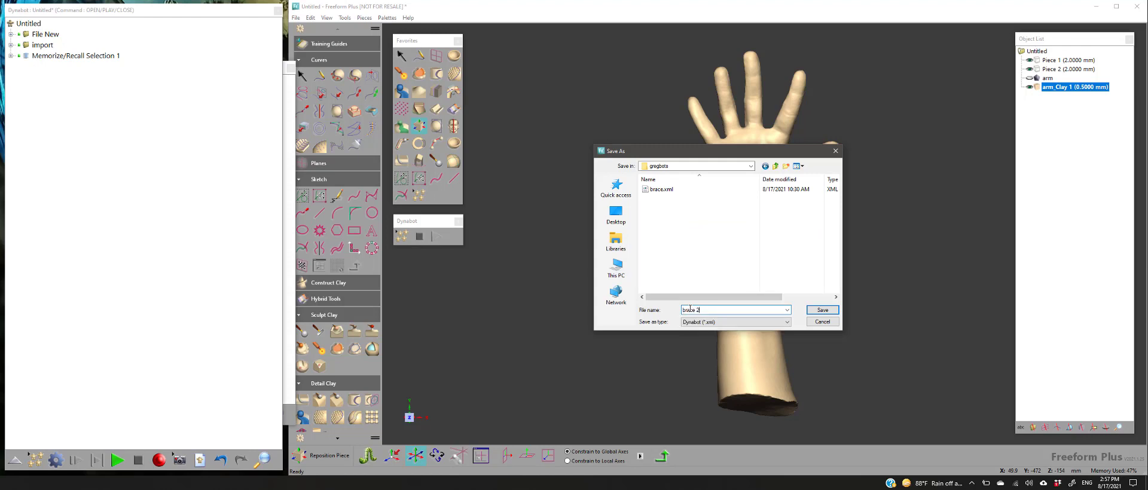
left_click(822, 310)
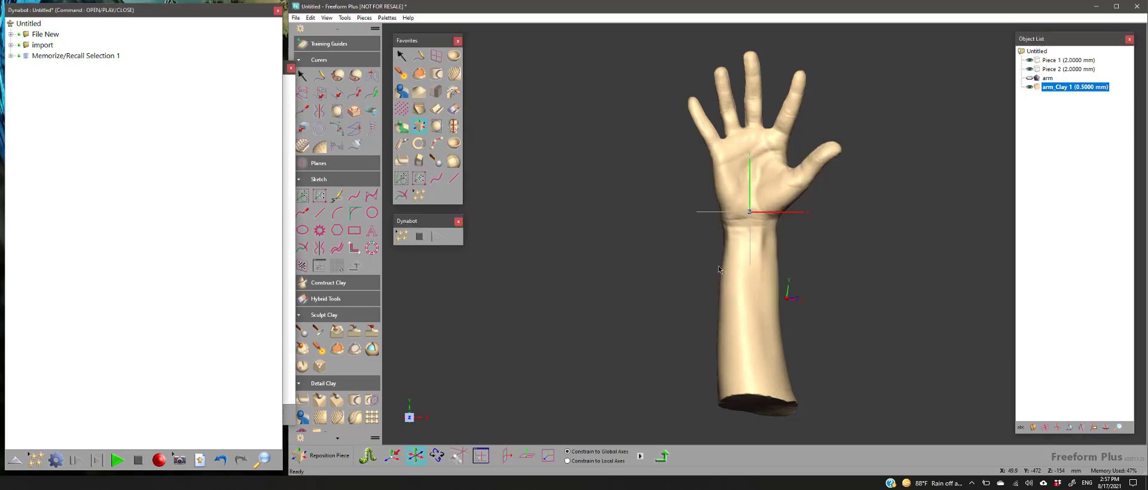
Bring up the second Dynabot and delete its File New group
left_click(289, 157)
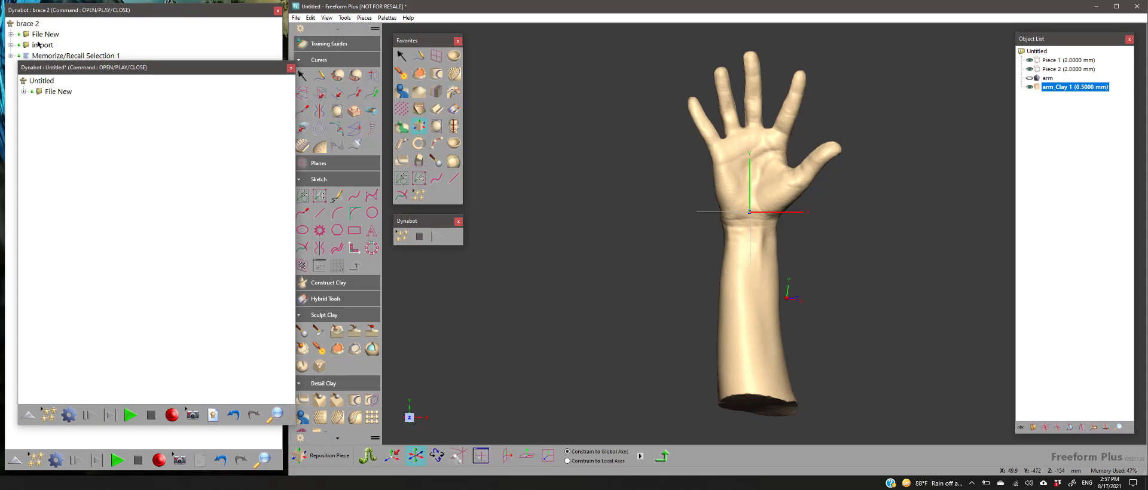
right_click(52, 90)
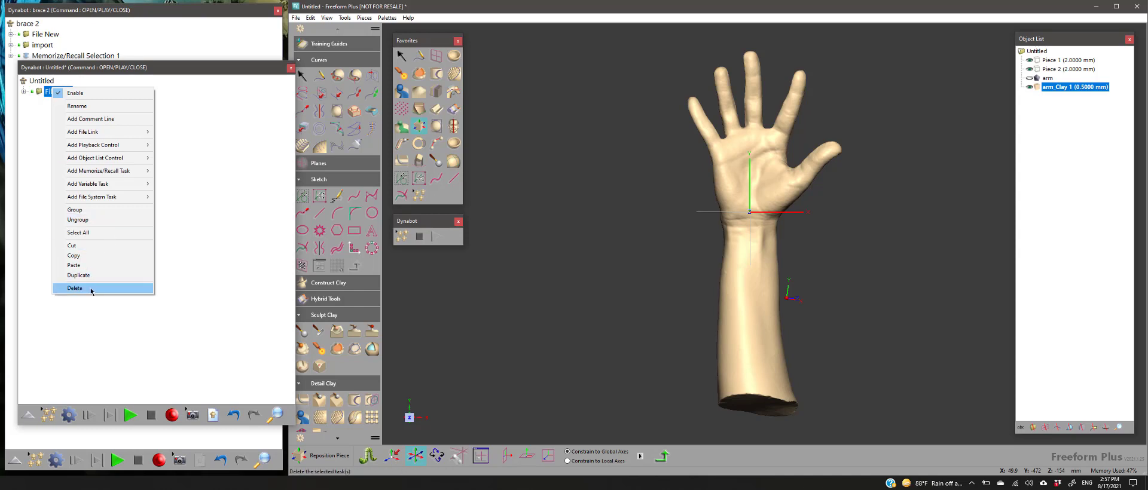
left_click(91, 290)
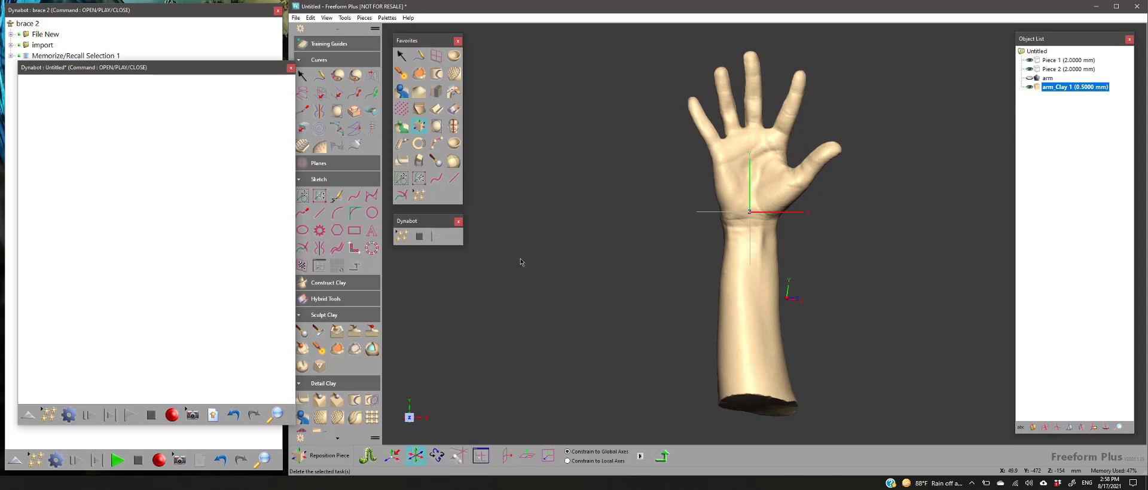
Start recording in the second Dynabot, fit the arm to the view, and create a front plane on it
left_click(173, 417)
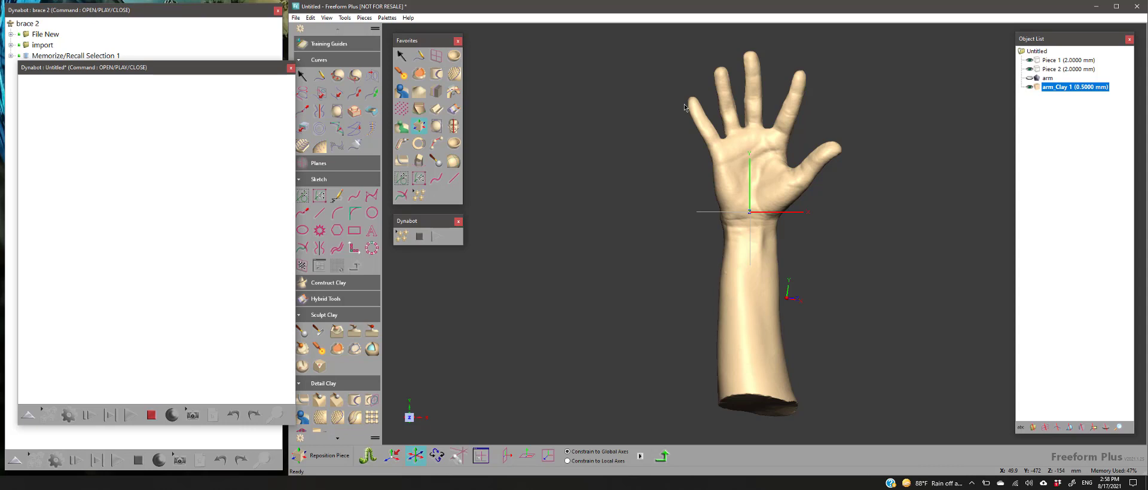
key("Home")
left_click(435, 57)
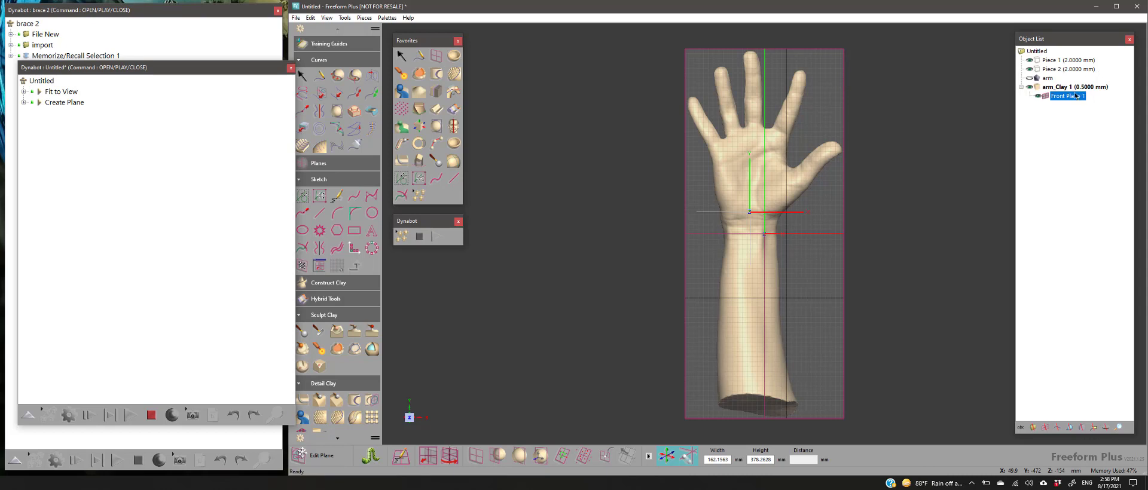
Activate sketching on the front plane and draw a closed freehand curve around the palm, wrist and forearm, crossing the thumb
right_click(1043, 96)
left_click(1060, 97)
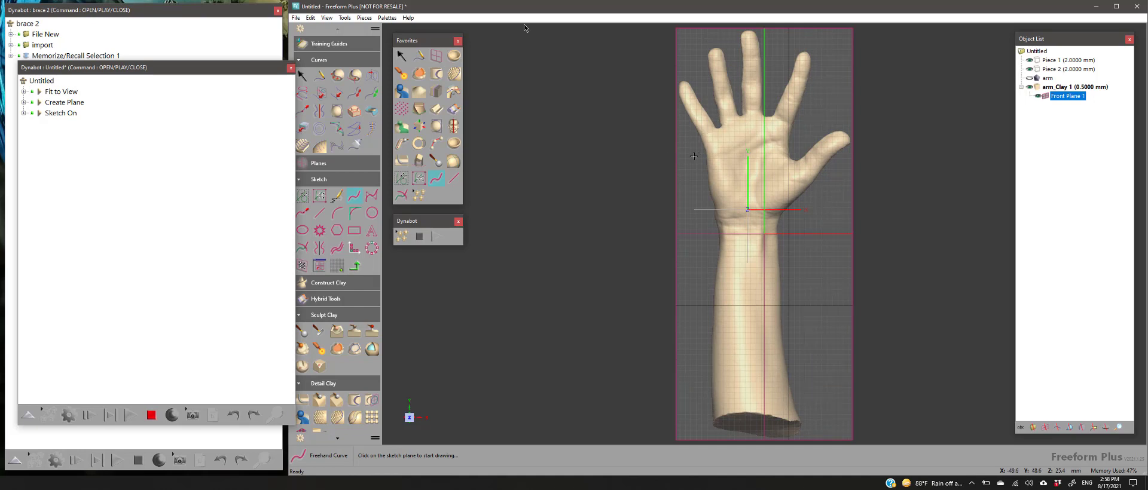
left_click(693, 156)
left_click(742, 133)
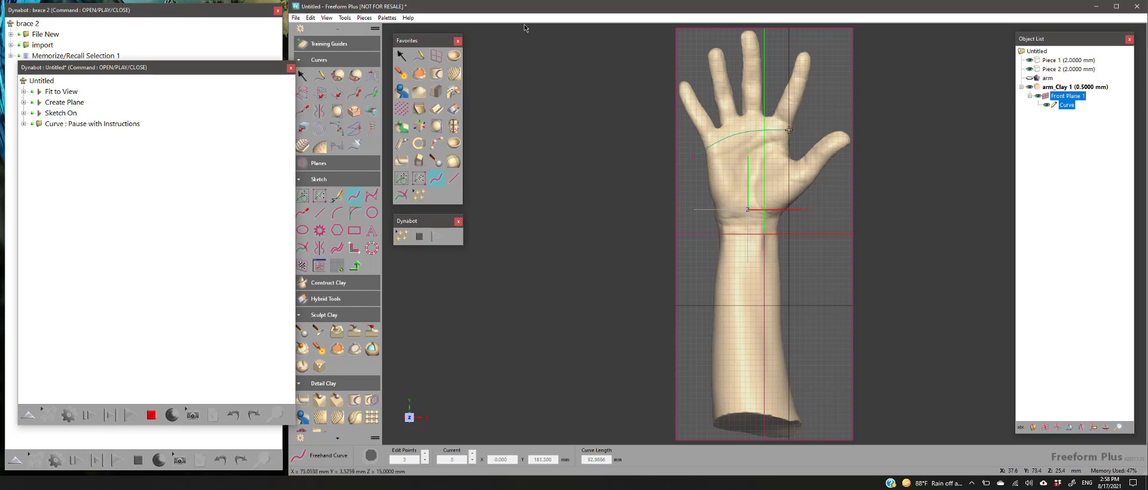
left_click(789, 129)
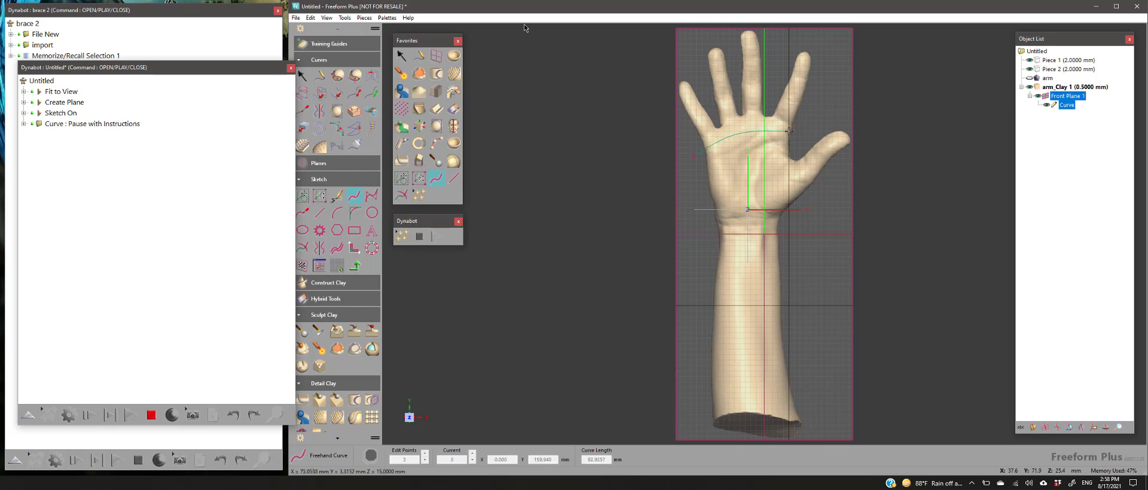
left_click(821, 167)
left_click(831, 290)
left_click(836, 336)
left_click(788, 374)
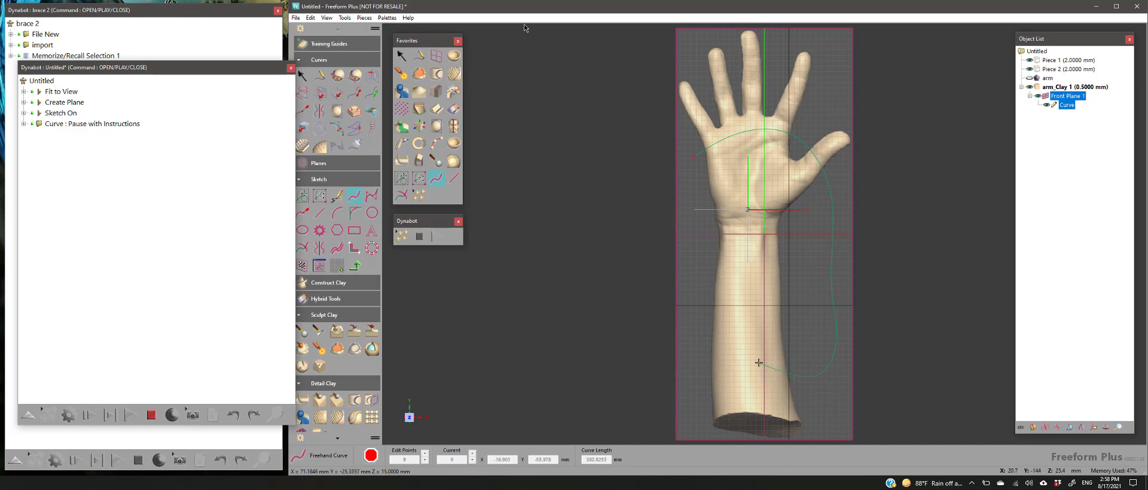
left_click(691, 371)
left_click(671, 324)
left_click(693, 156)
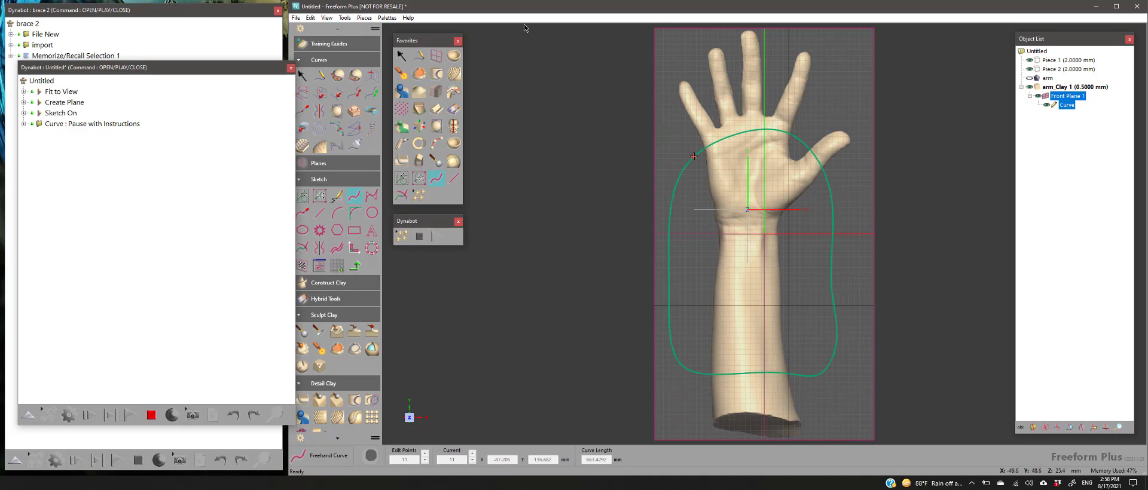
left_click(401, 56)
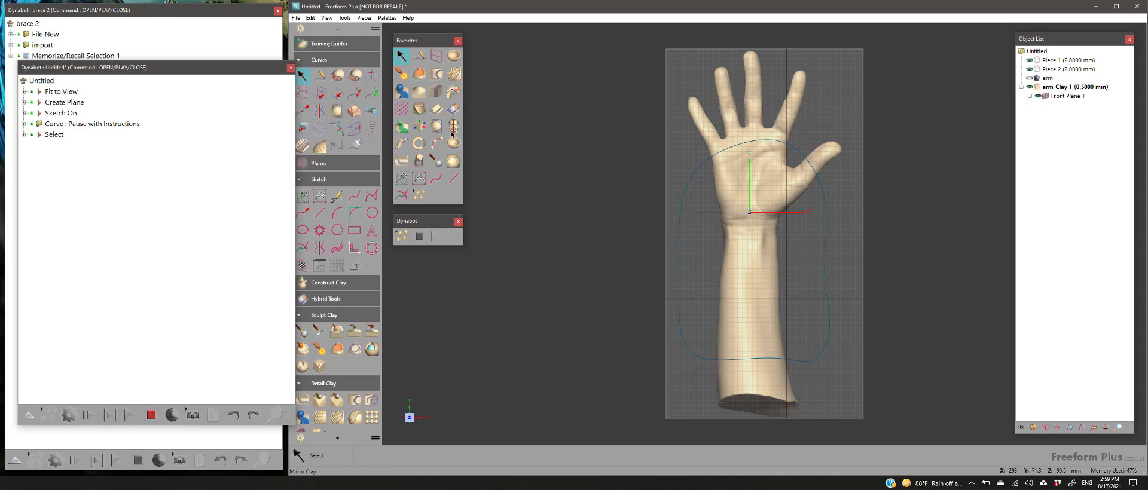
Shell cut the arm clay using the closed curve as profile, creating the brace shell in a new clay piece
left_click(420, 144)
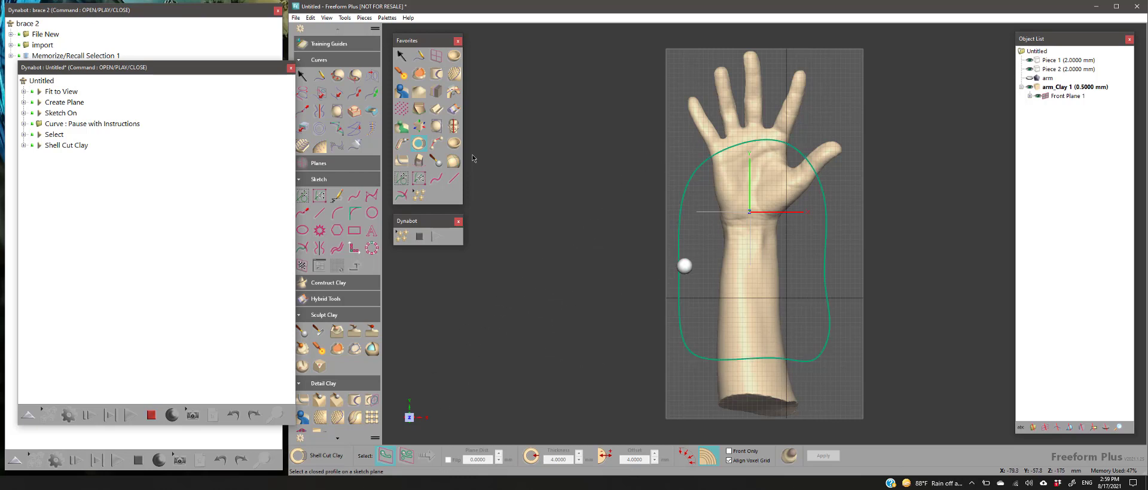
left_click(684, 266)
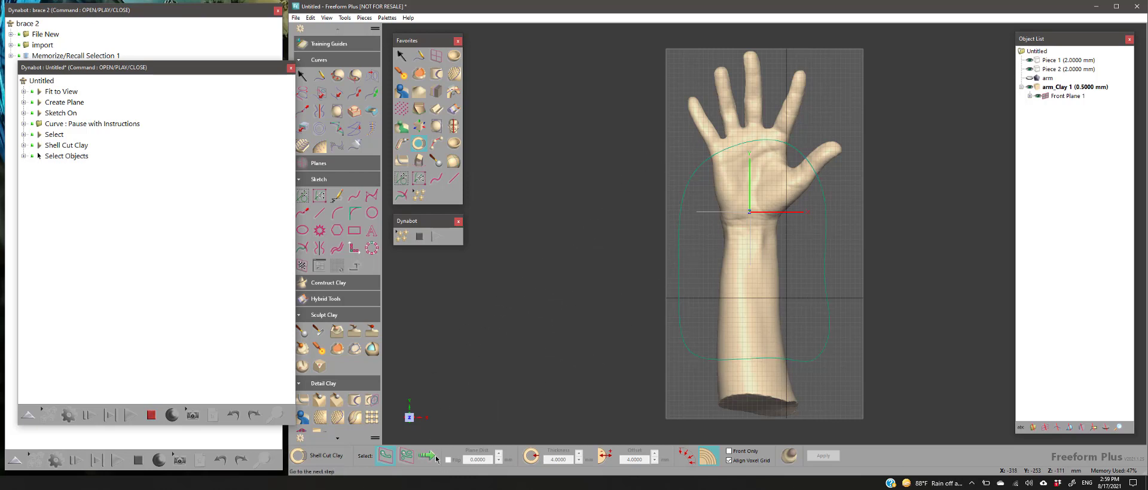
left_click(428, 456)
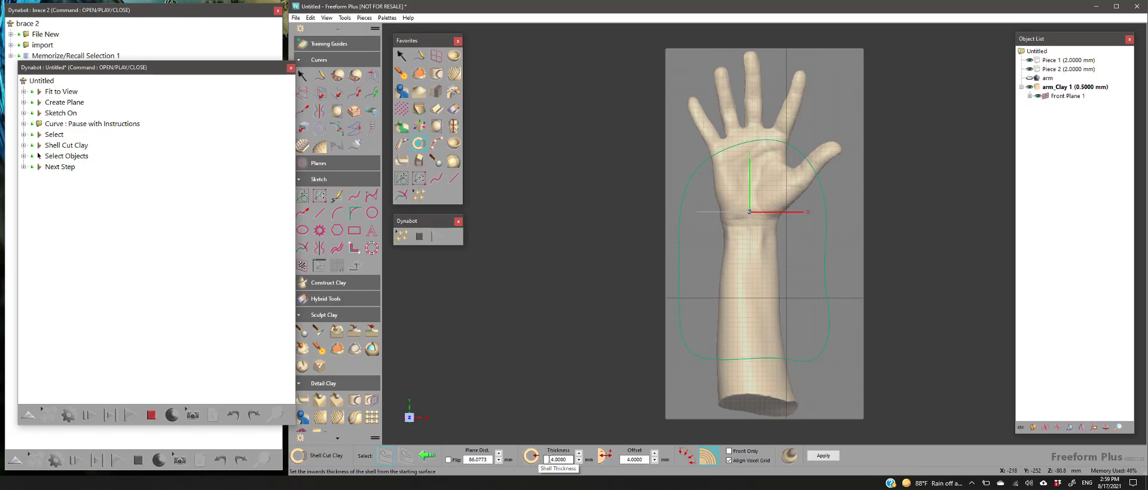
left_click(790, 455)
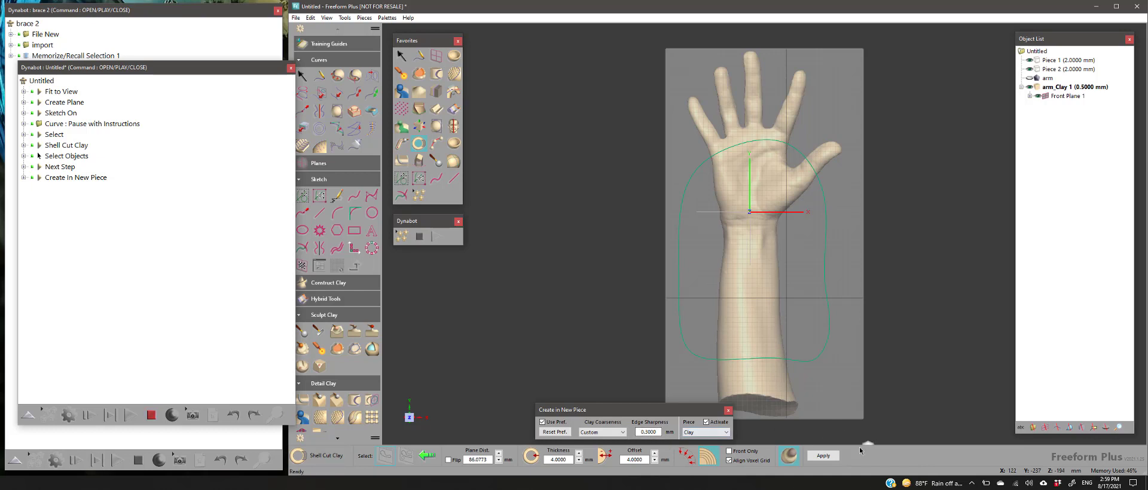
left_click(823, 456)
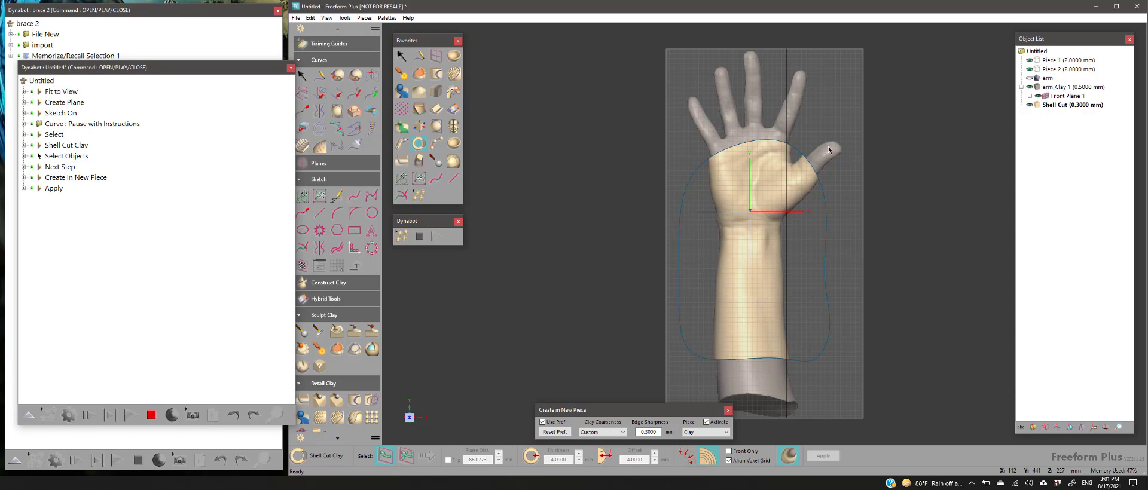
left_click(401, 57)
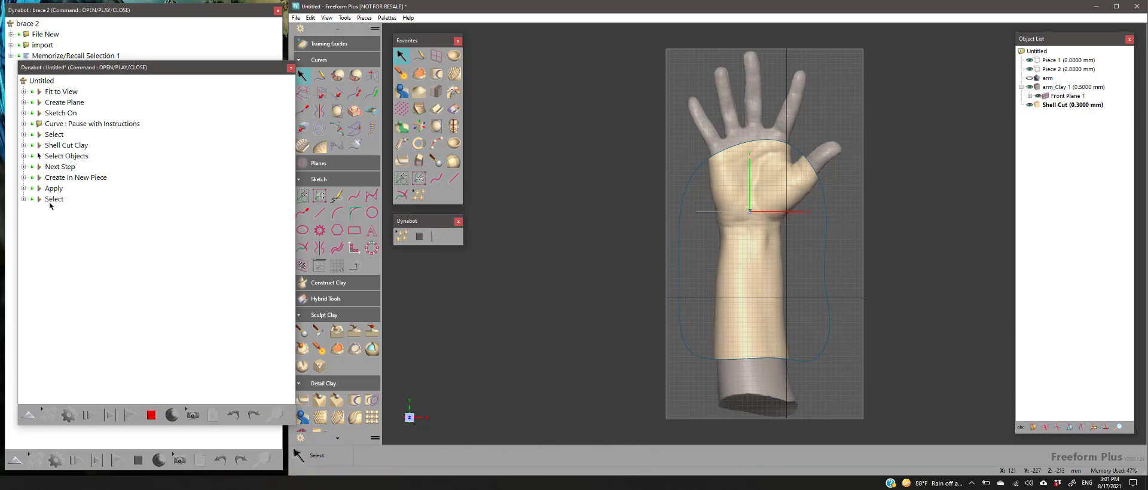
Stop the Dynabot recording and review the tasks inside the Curve : Pause with Instructions group
left_click(151, 420)
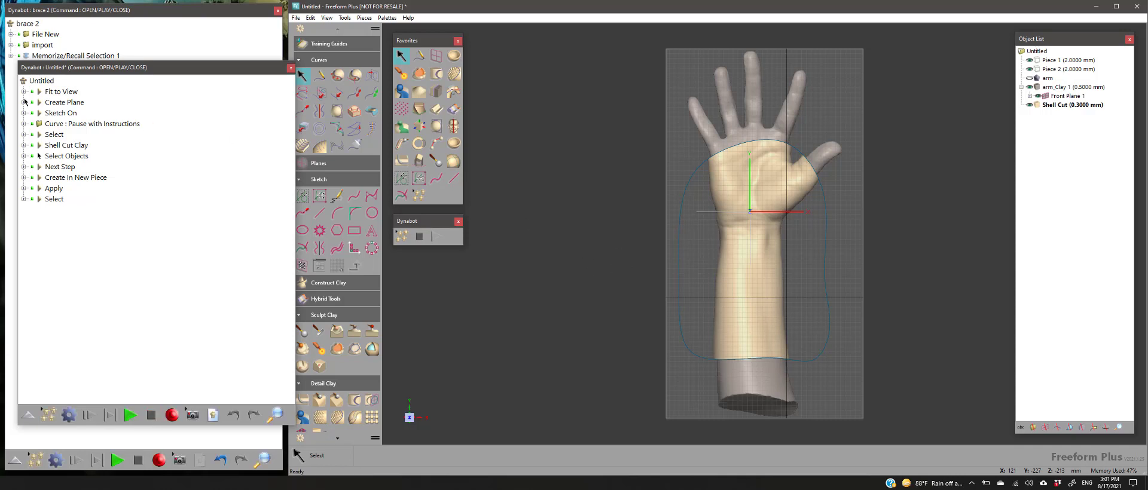
left_click(52, 93)
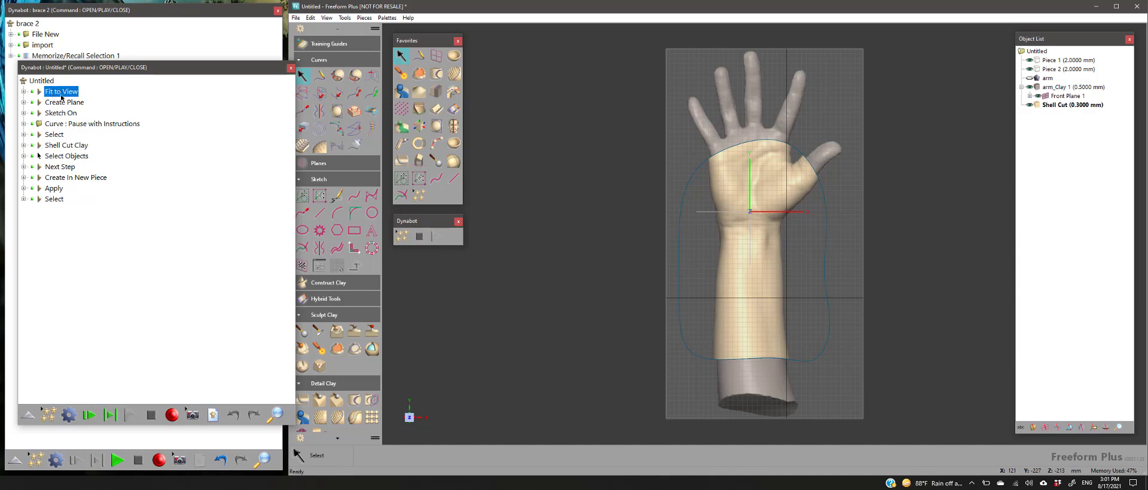
left_click(24, 124)
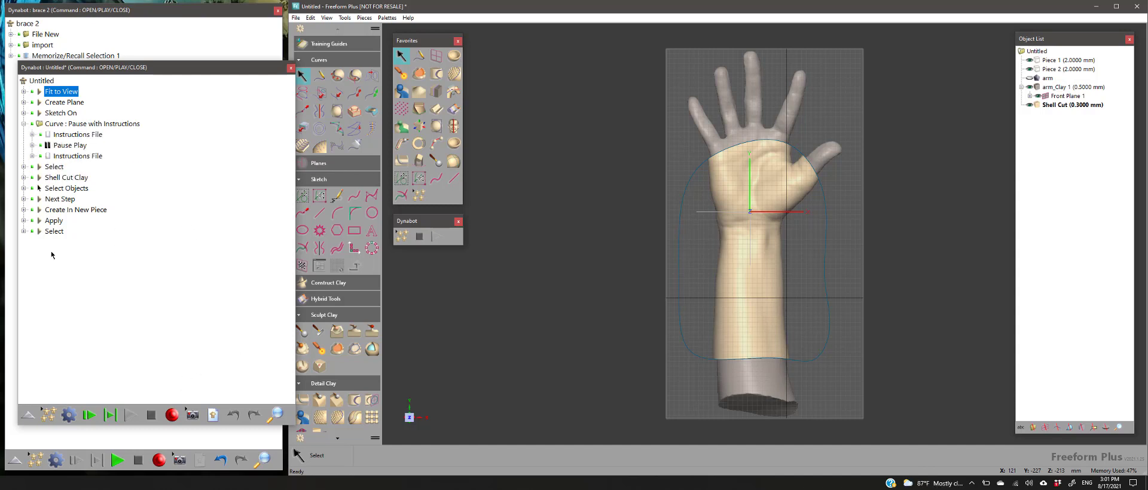
left_click(24, 124)
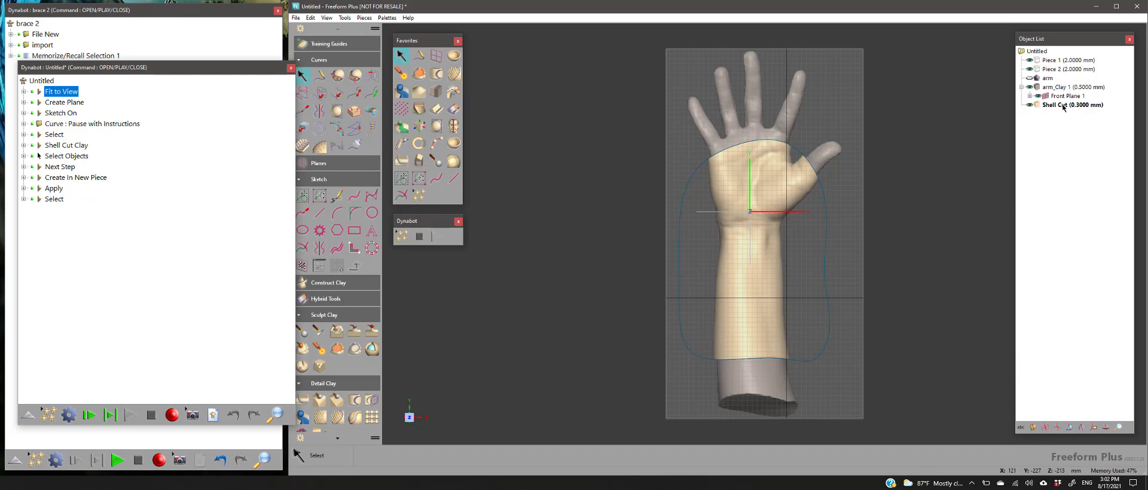
Add a Memorize/Recall Selection 2 task at the end of the recorded list and keep it on Memorize
left_click(72, 216)
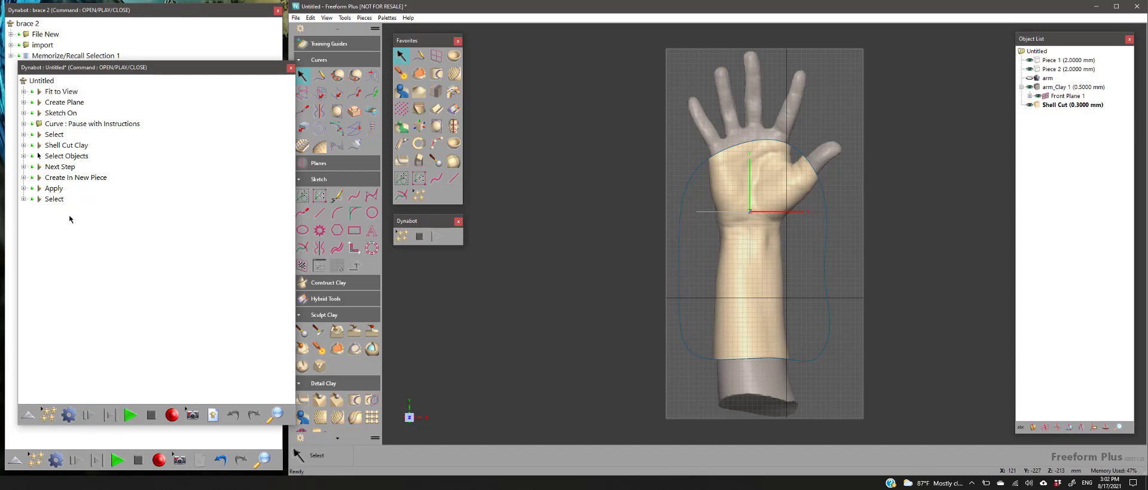
right_click(61, 213)
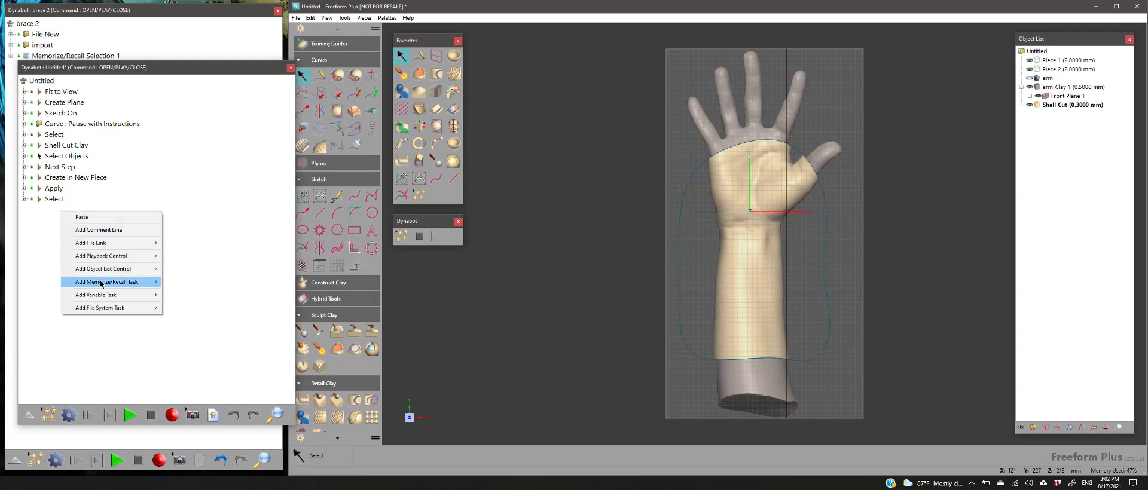
mouse_move(144, 281)
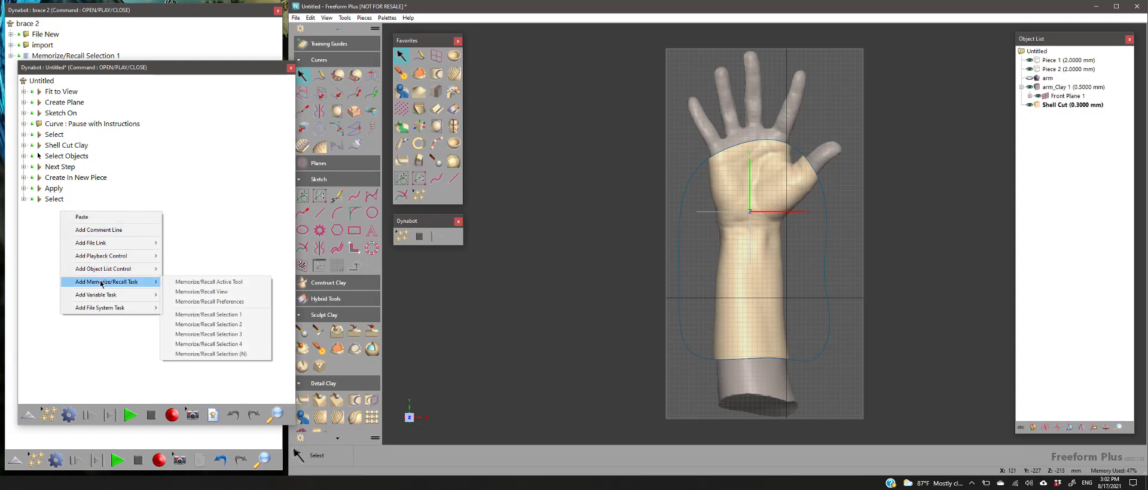
left_click(212, 324)
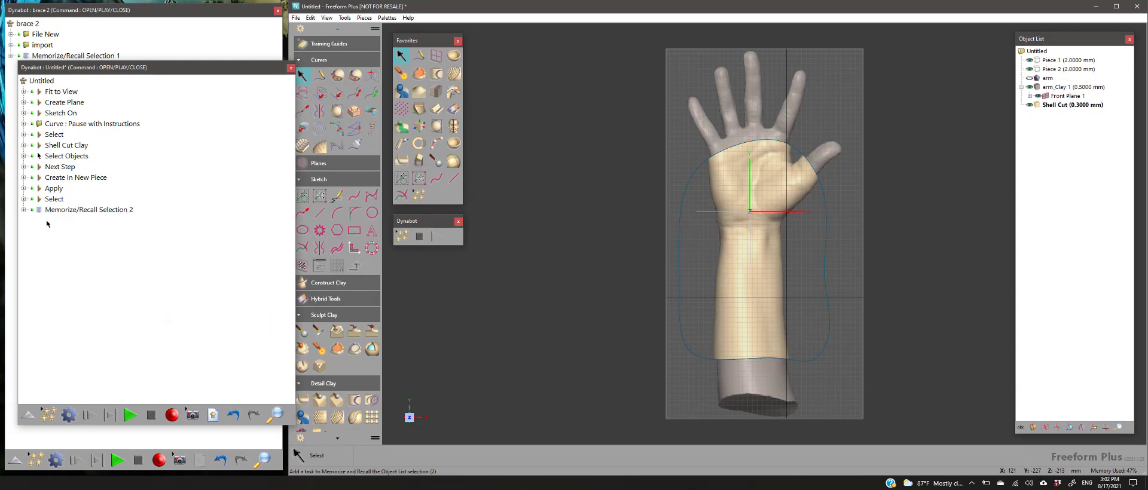
left_click(23, 210)
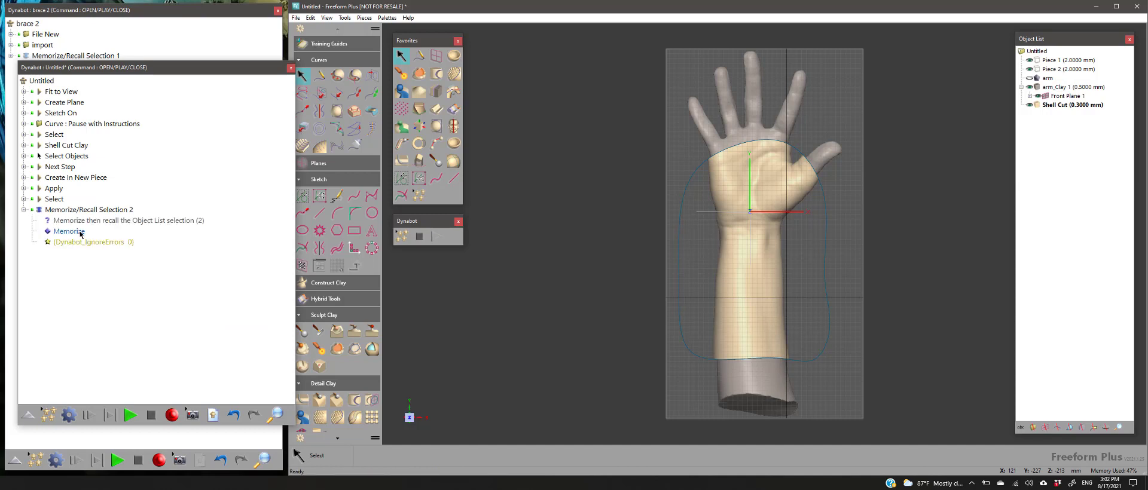
left_click(69, 231)
left_click(46, 300)
left_click(24, 209)
Group all tasks from Fit to View through Memorize/Recall Selection 2 and name the group Shell Cut Brace
left_click(59, 91)
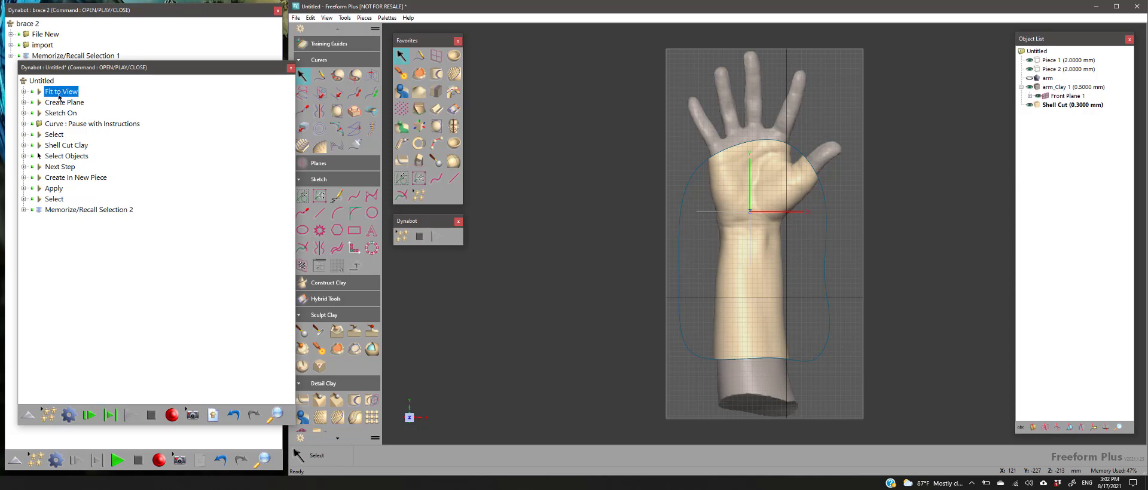
left_click(52, 209, "shift")
right_click(50, 205)
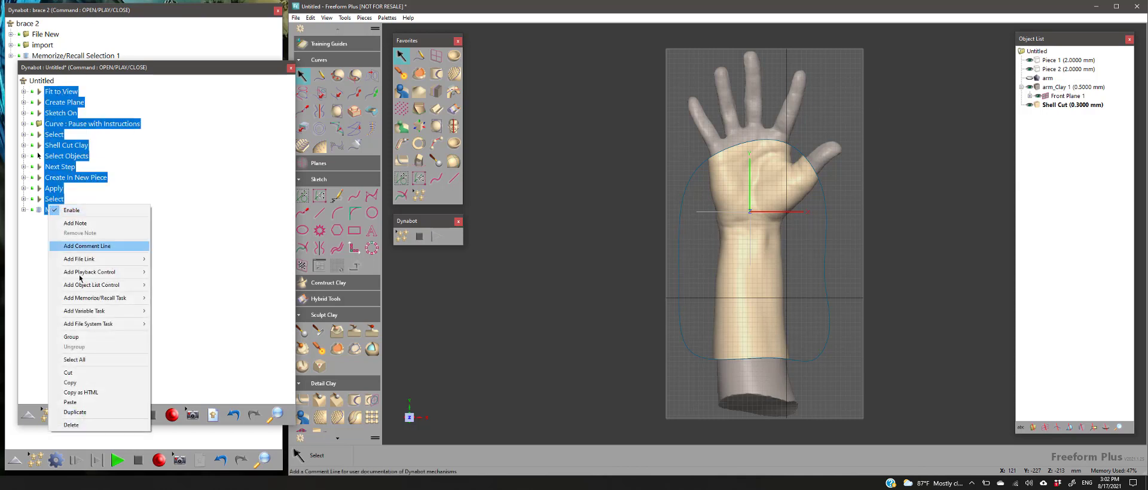
left_click(71, 337)
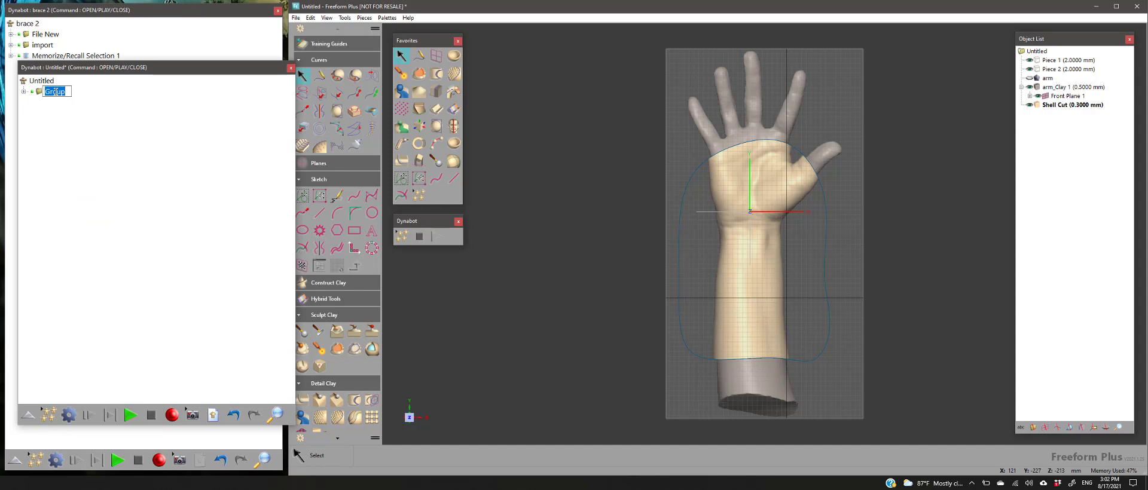
type("Shell Cut Brace")
key("Return")
Copy the Shell Cut Brace group into the brace 2 Dynabot after Memorize/Recall Selection 1 and check its contents
right_click(43, 91)
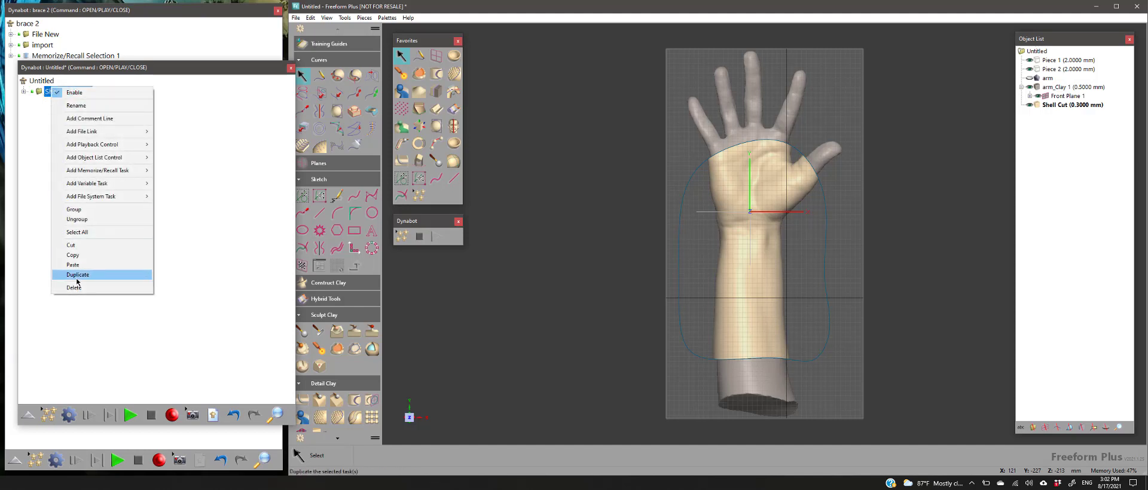
left_click(72, 254)
left_click(92, 32)
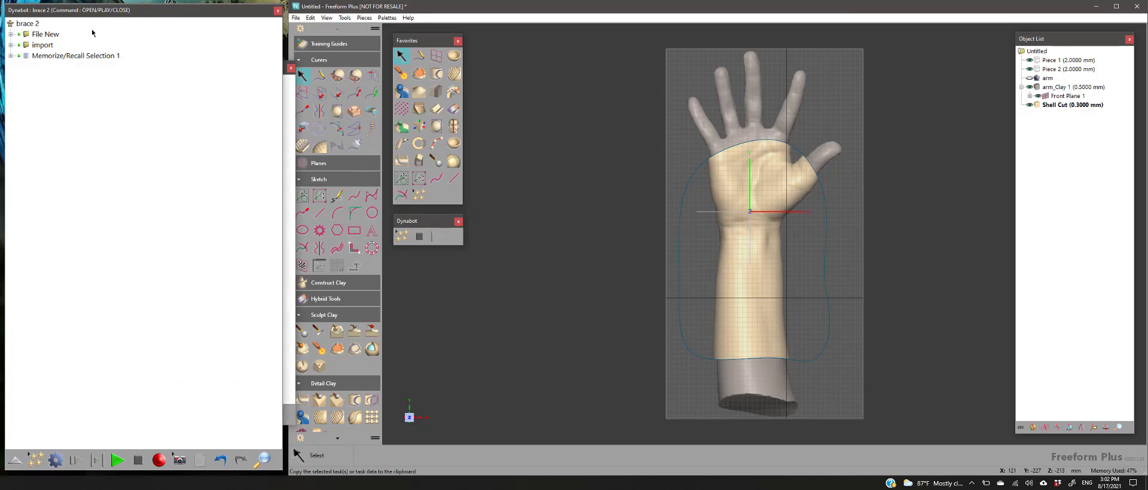
right_click(38, 56)
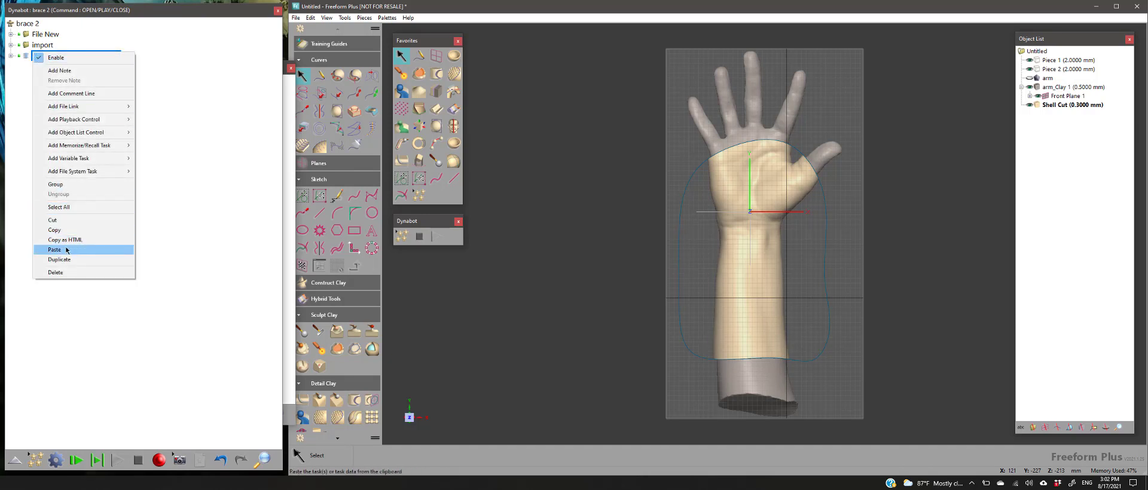
left_click(66, 249)
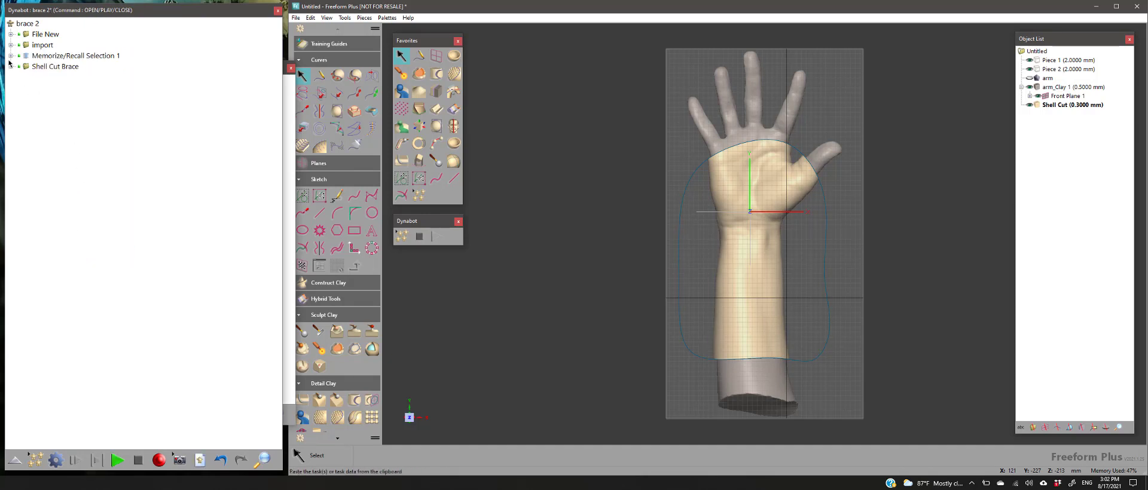
double_click(26, 68)
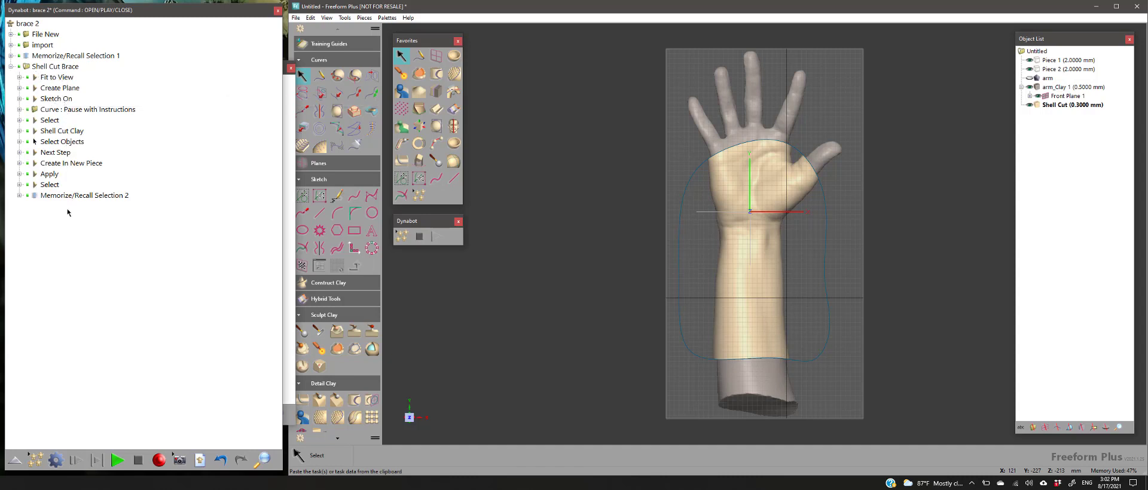
left_click(11, 67)
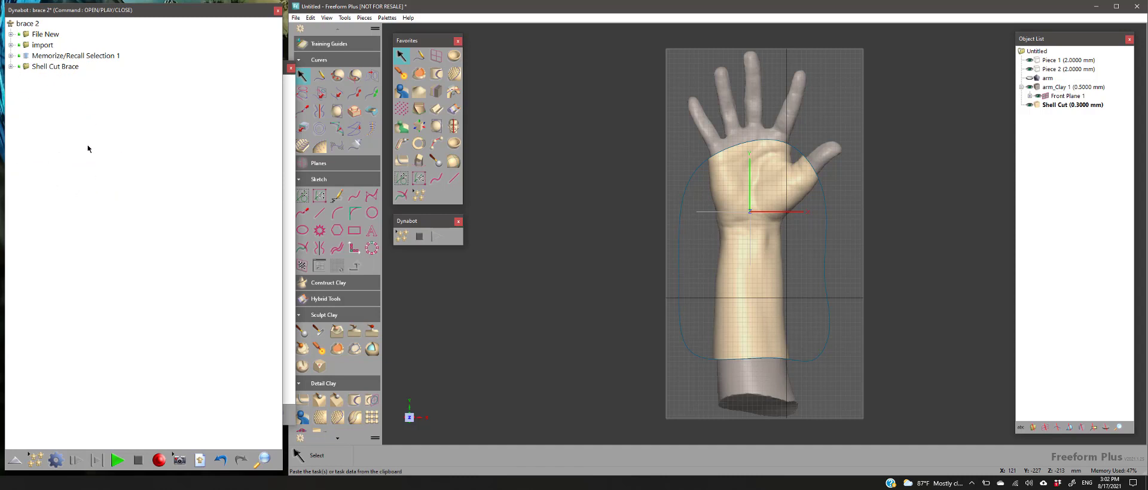
Play back the whole brace 2 Dynabot, discard the untitled model's changes, and import arm best start.cly when the playback asks for a model
left_click(36, 25)
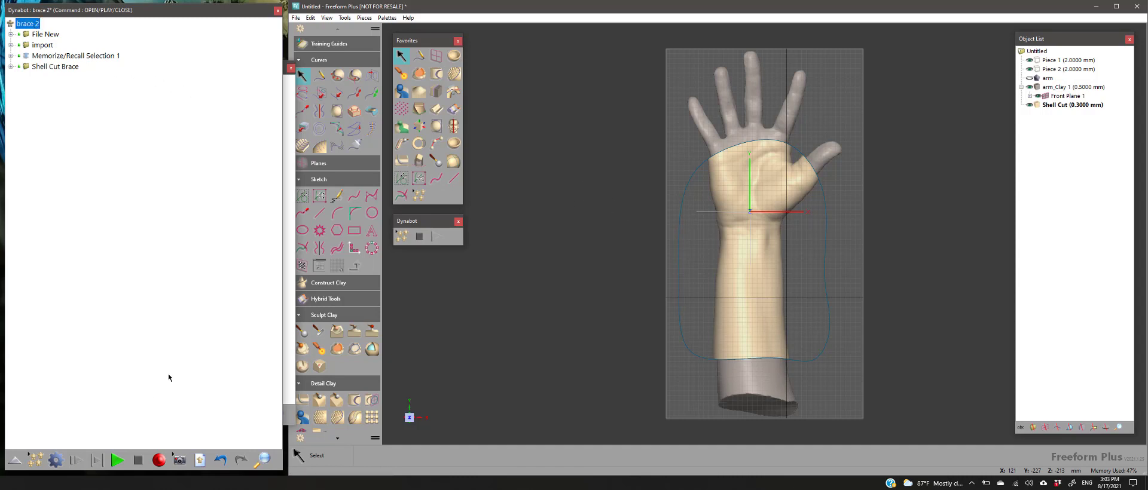
left_click(112, 458)
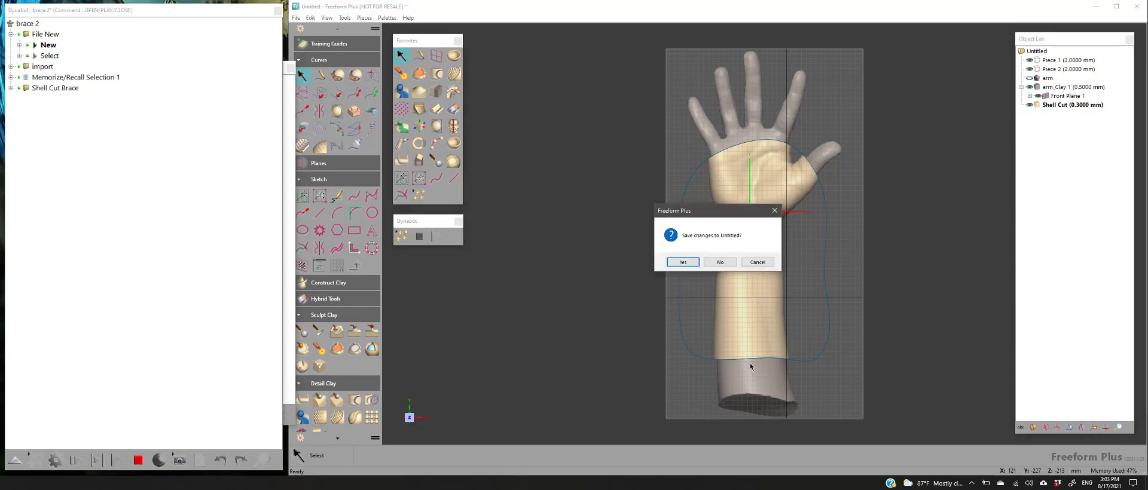
left_click(720, 263)
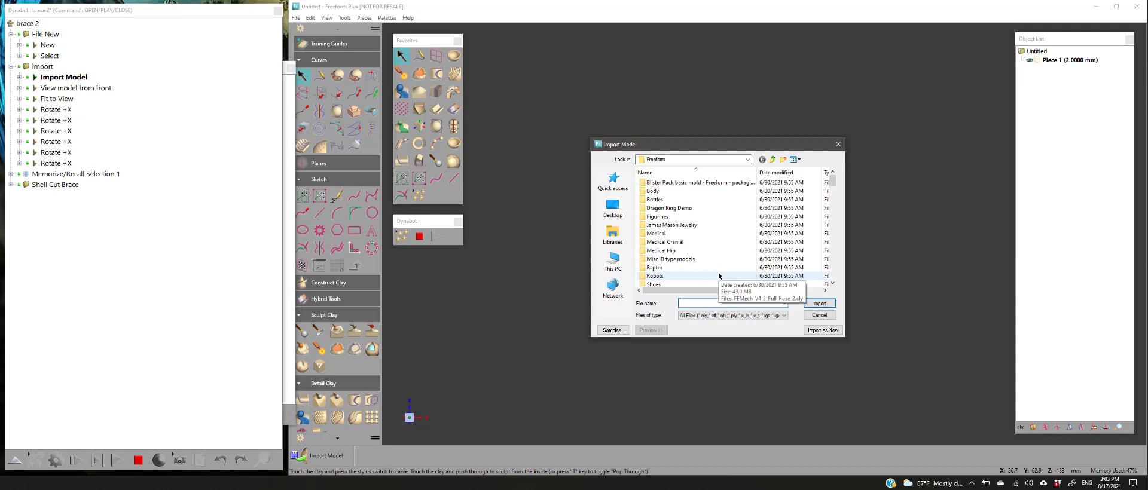
scroll(711, 257, "down", 6)
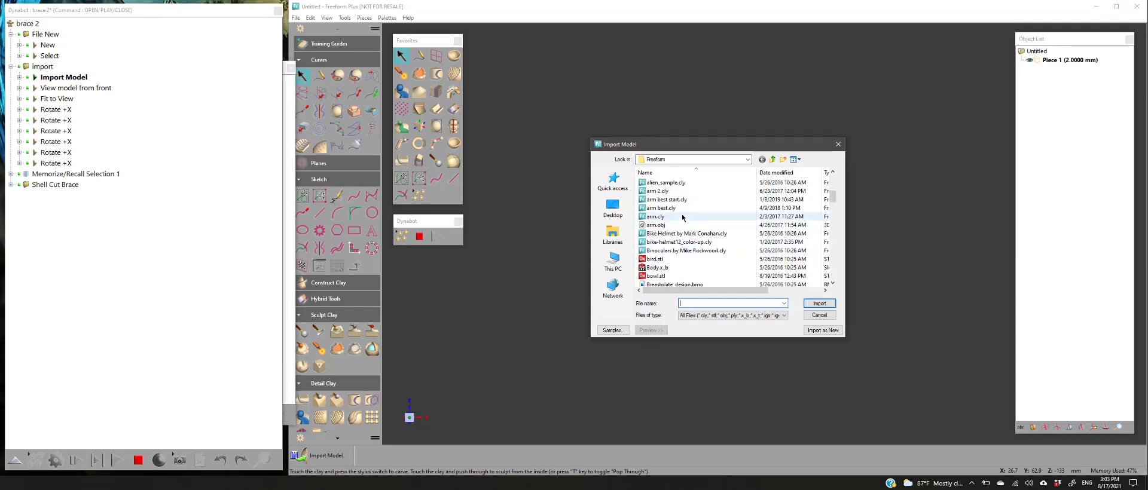
left_click(675, 200)
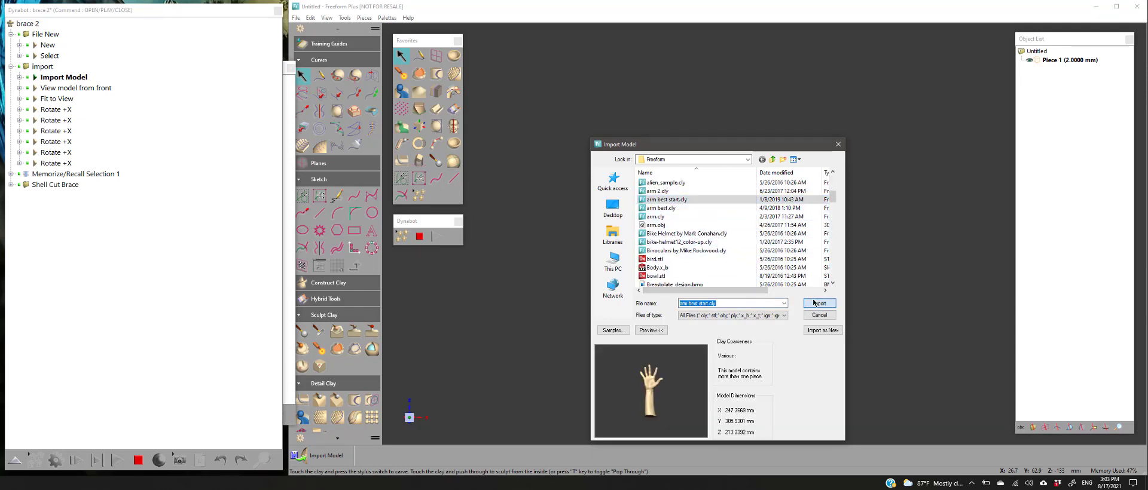
left_click(814, 303)
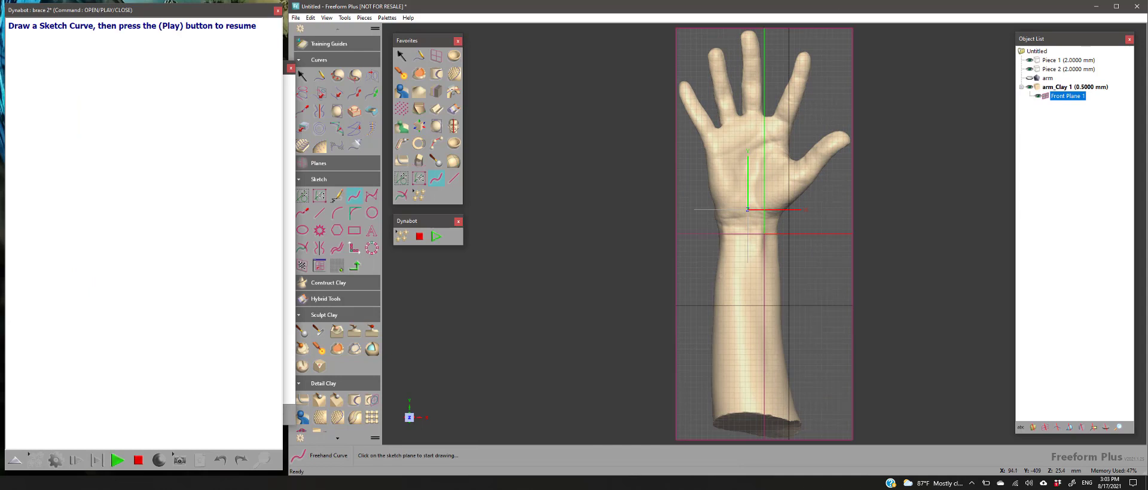
Draw a closed freehand curve around the palm and forearm on Front Plane 1, and resume the playback
mouse_move(688, 159)
left_mouse_down()
mouse_move(750, 136)
mouse_move(813, 150)
mouse_move(849, 245)
mouse_move(849, 367)
mouse_move(861, 359)
mouse_move(795, 377)
mouse_move(735, 373)
mouse_move(647, 308)
mouse_move(688, 159)
left_mouse_up()
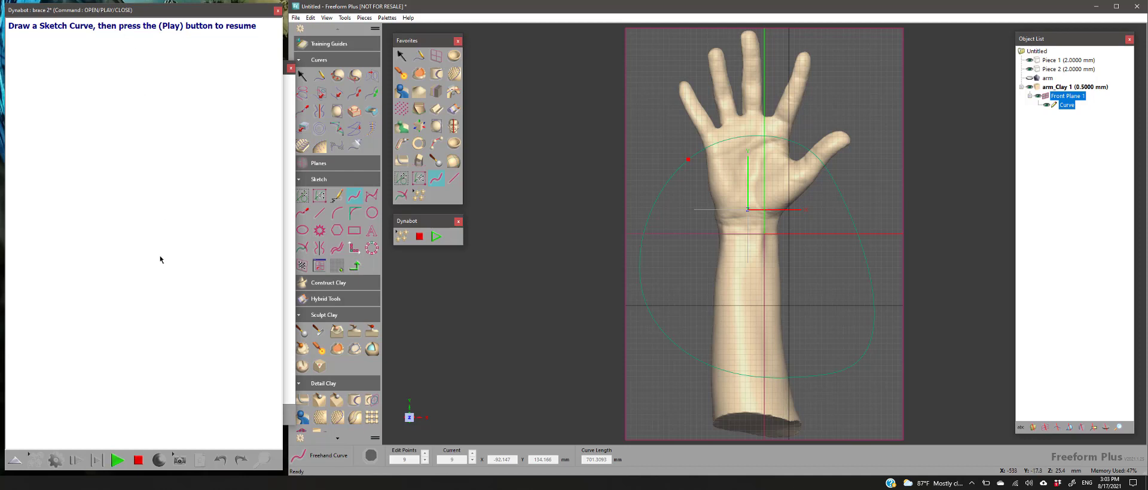
left_click(117, 459)
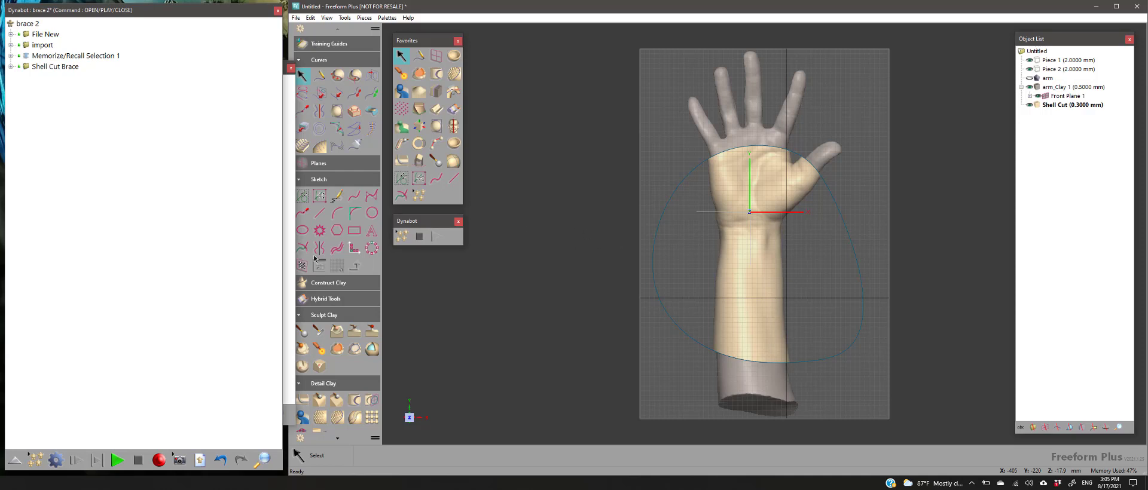
Add a Memorize/Recall Selection 1 task after the Shell Cut Brace group in brace 2 and set it to Recall
left_click(43, 56)
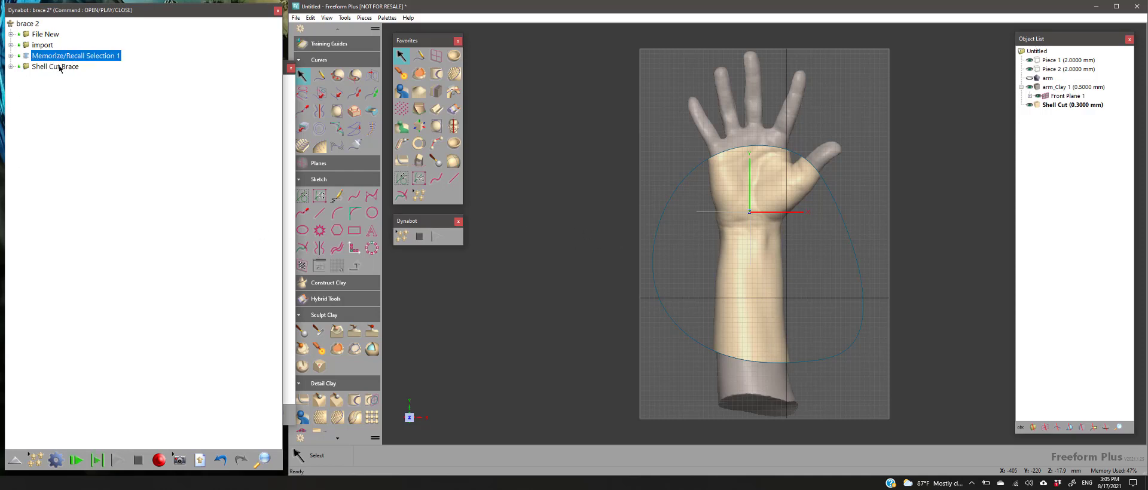
right_click(41, 73)
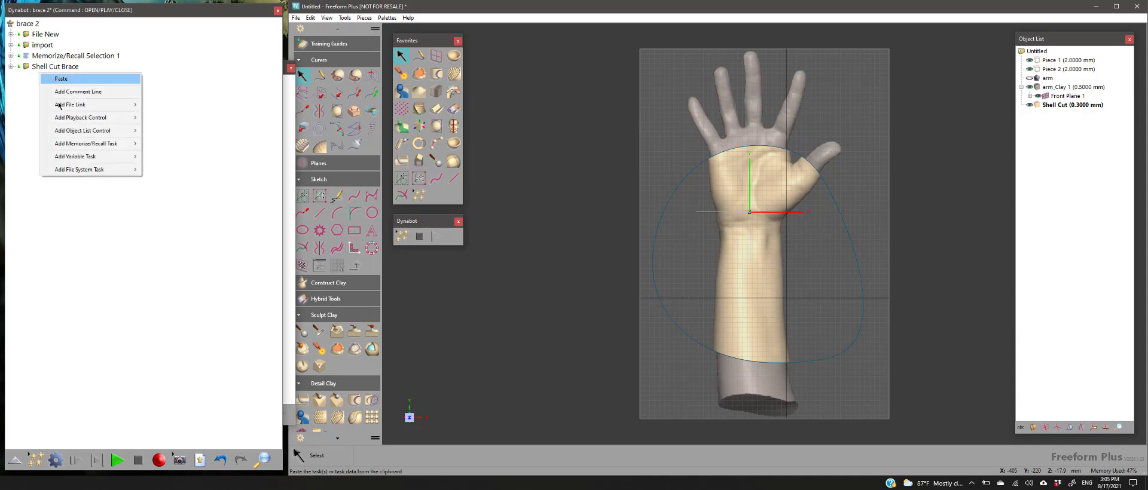
mouse_move(90, 143)
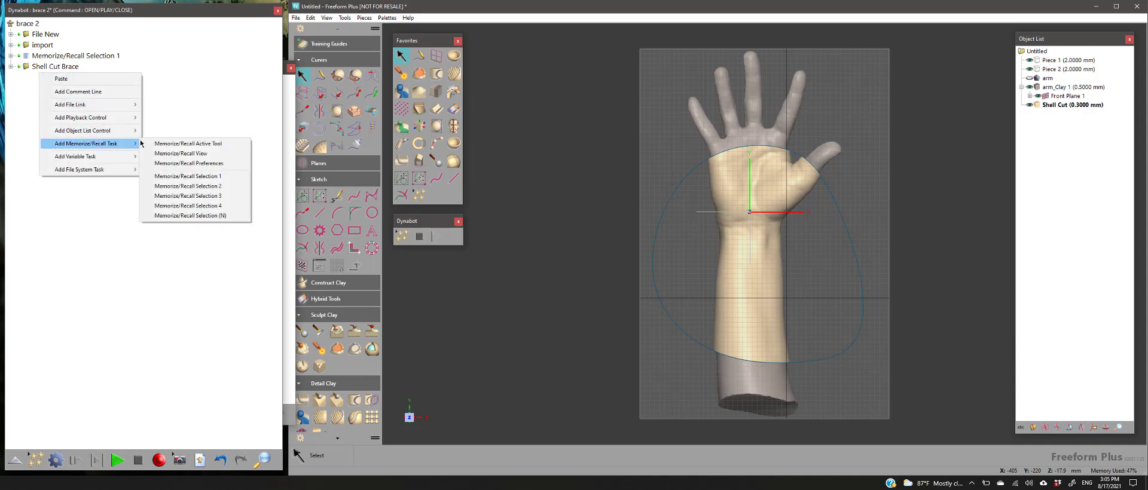
left_click(177, 178)
left_click(89, 78)
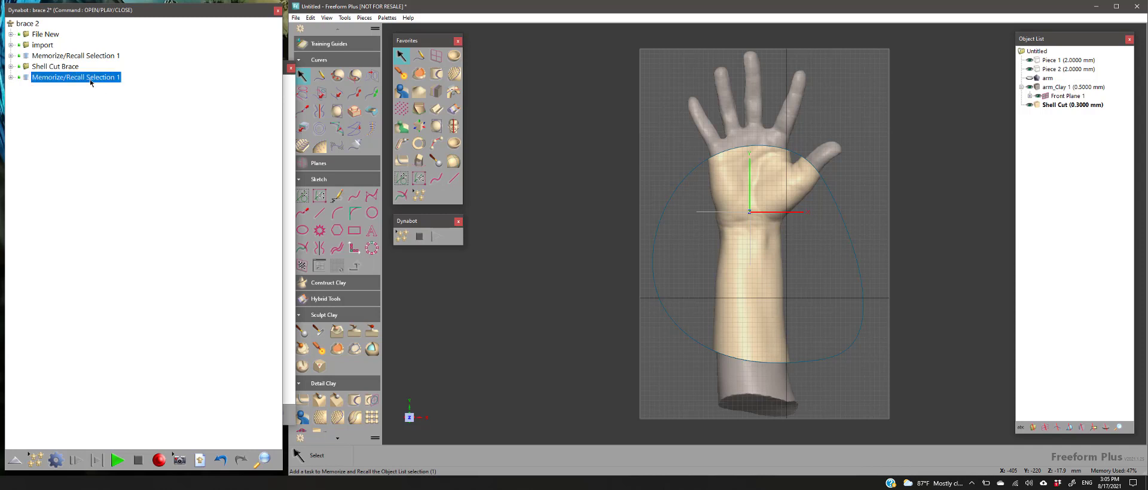
left_click(11, 78)
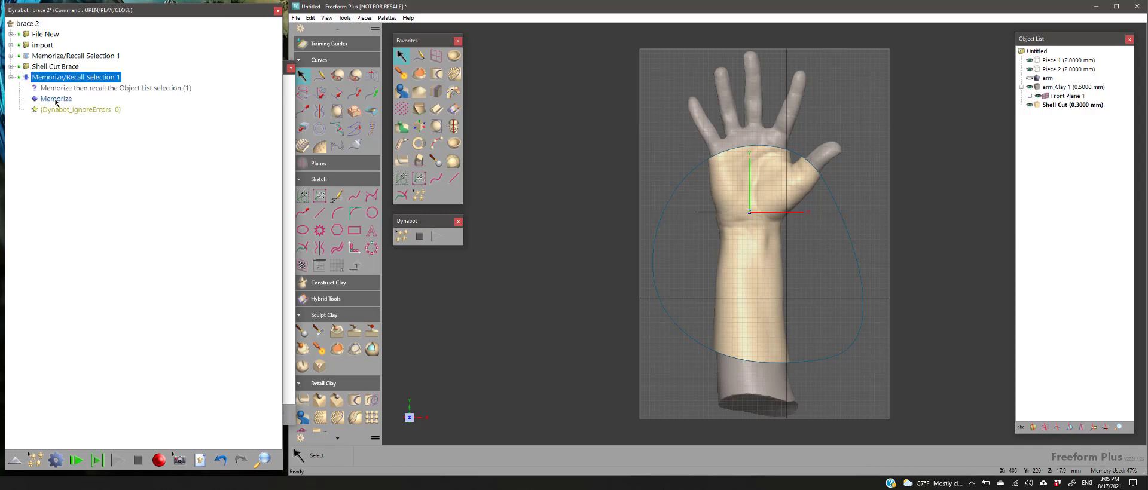
left_click(57, 99)
left_click(65, 99)
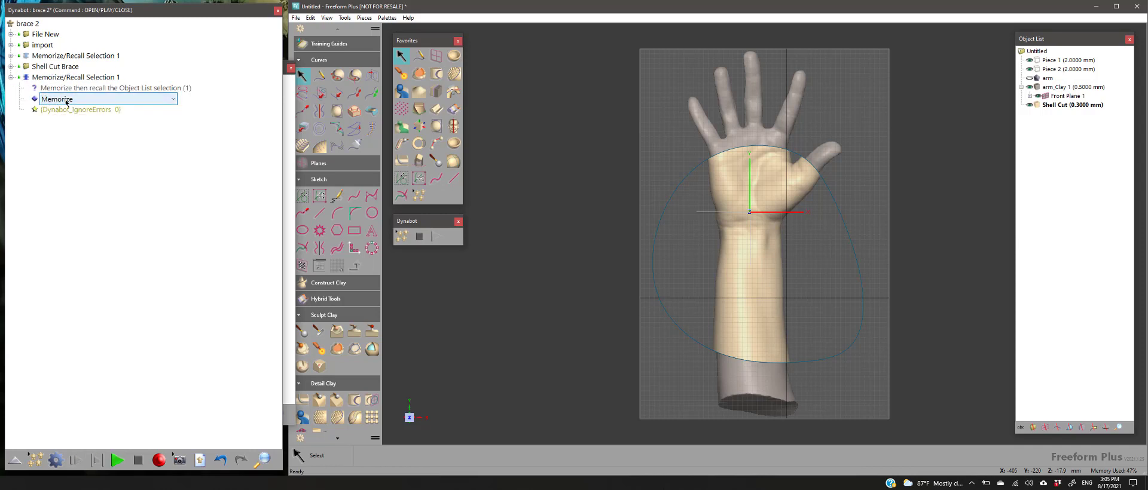
left_click(66, 102)
left_click(68, 124)
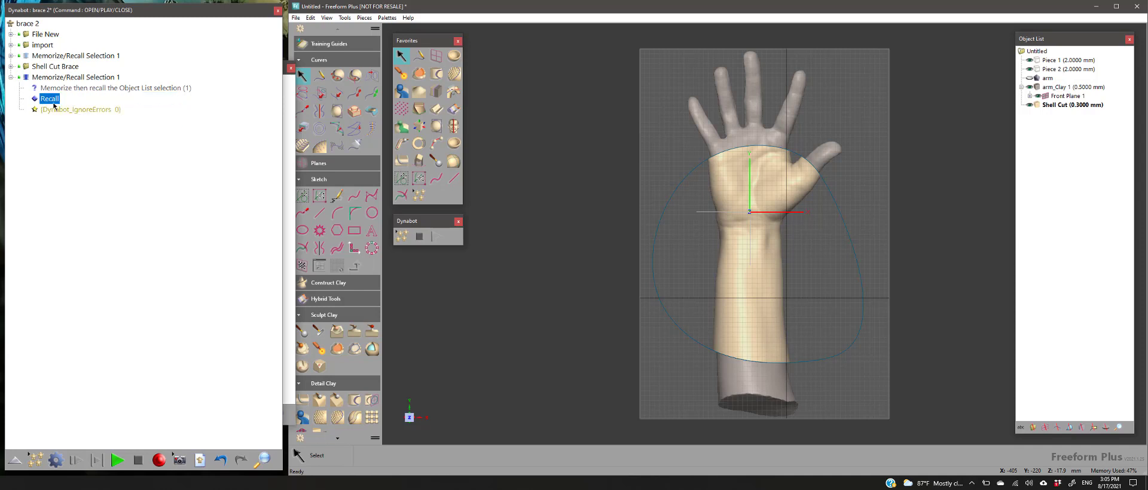
left_click(11, 77)
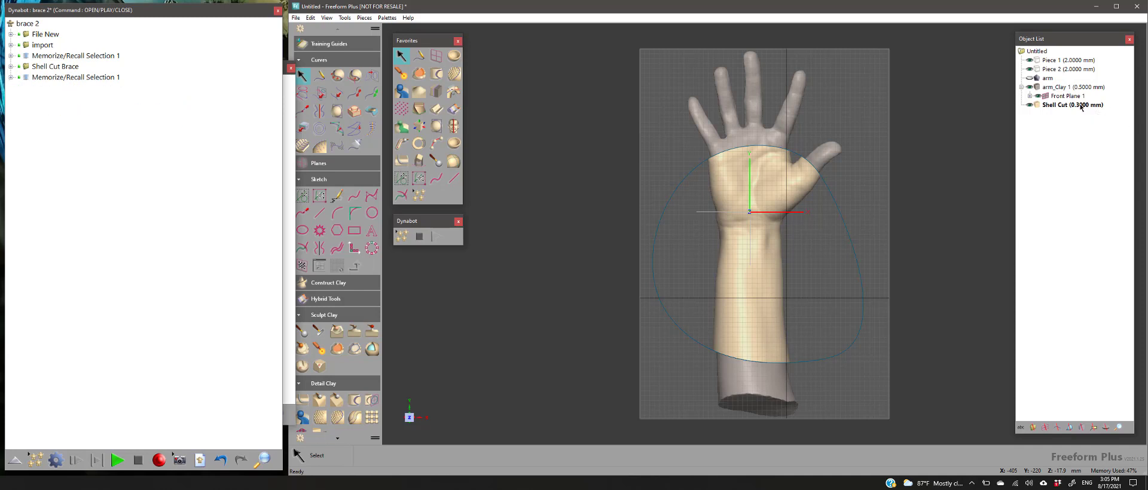
Add an Activate Object task at the end of brace 2 and set its value to search for selected objects
right_click(52, 104)
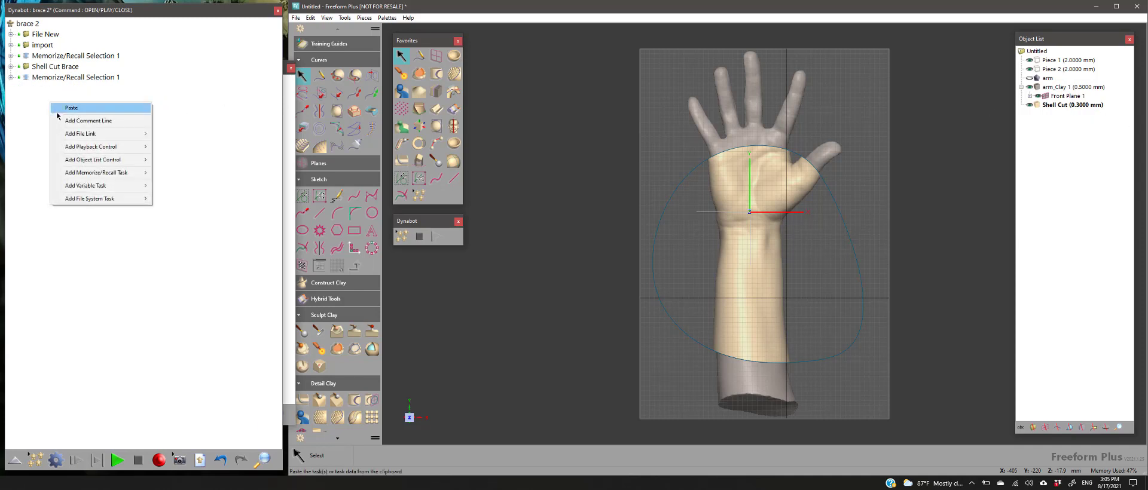
mouse_move(75, 149)
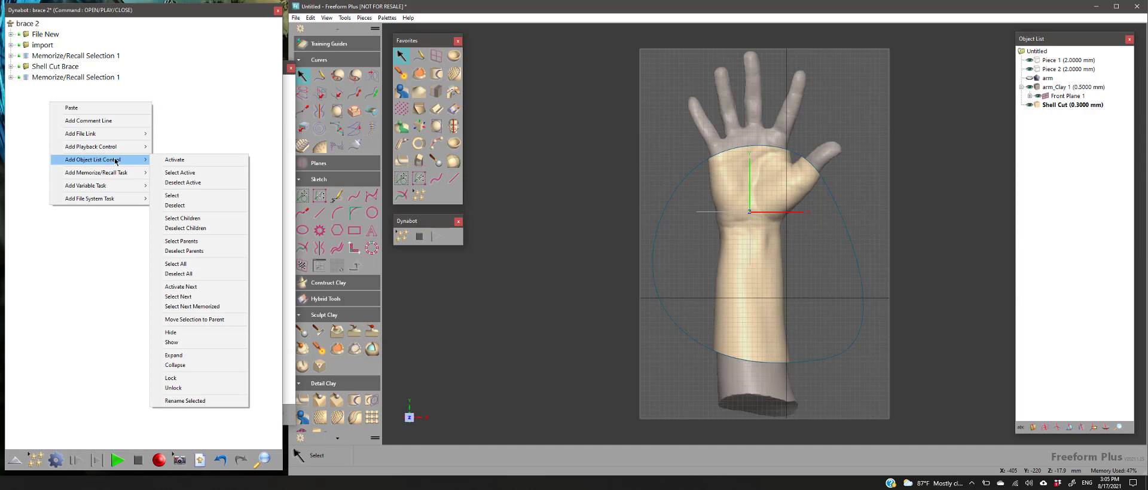
left_click(177, 162)
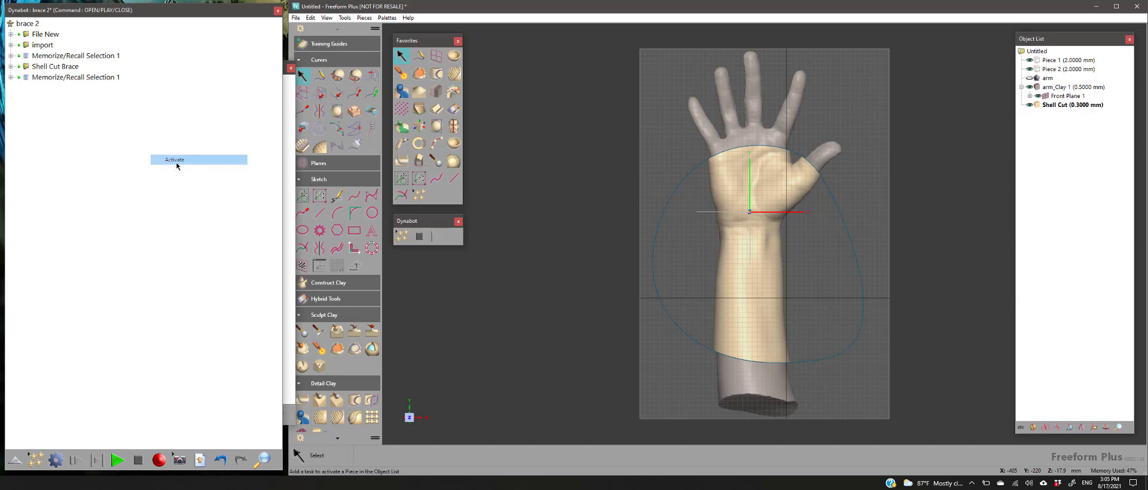
left_click(11, 88)
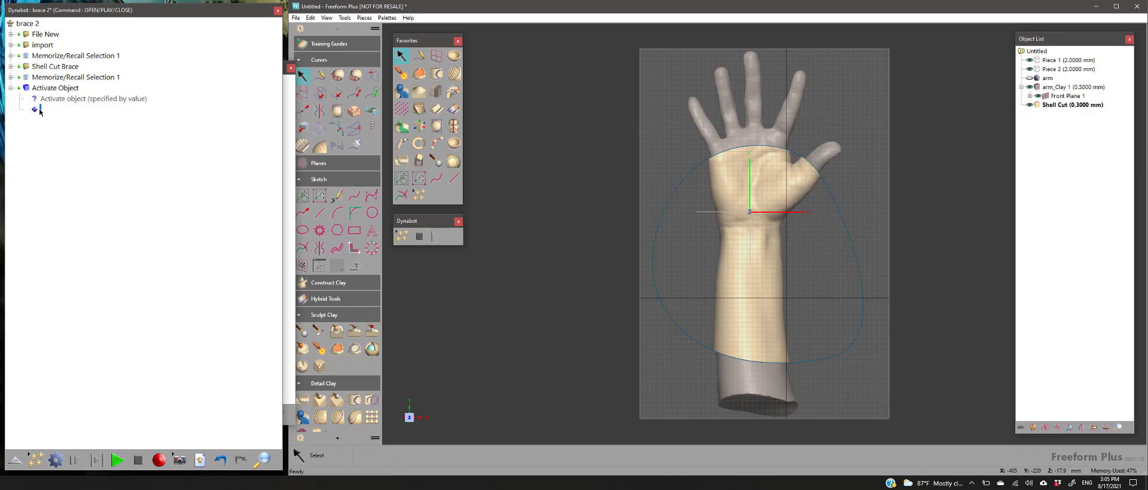
right_click(40, 111)
mouse_move(40, 112)
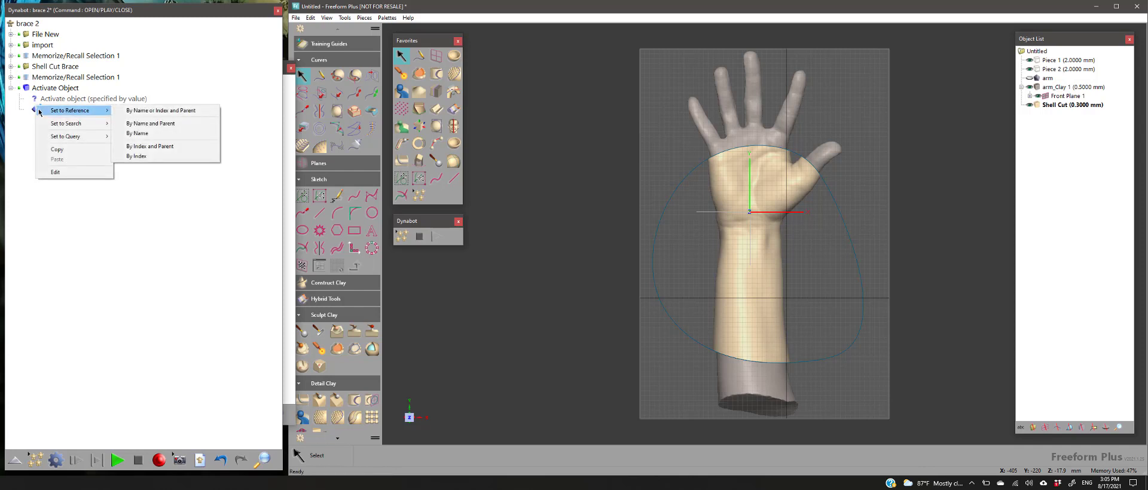
mouse_move(89, 123)
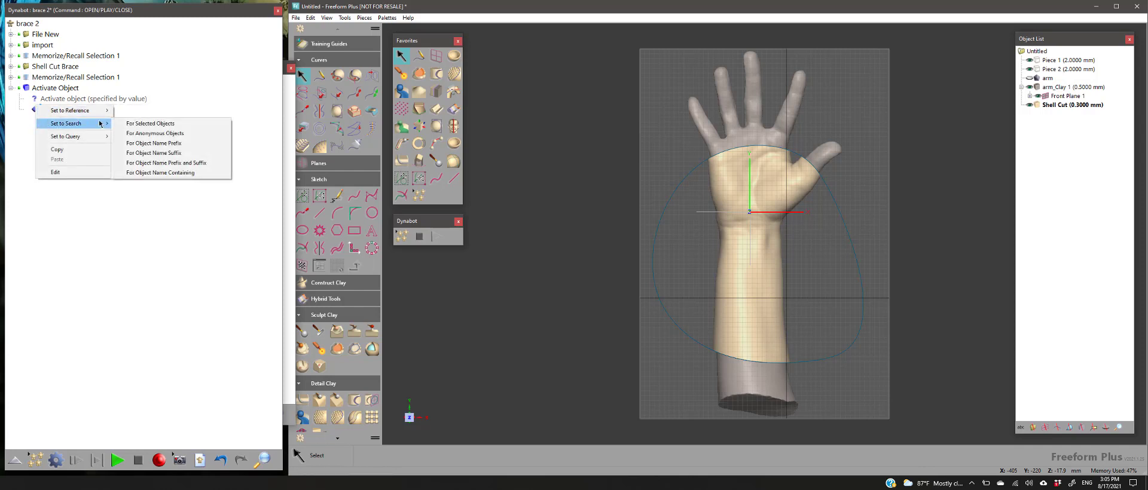
left_click(134, 123)
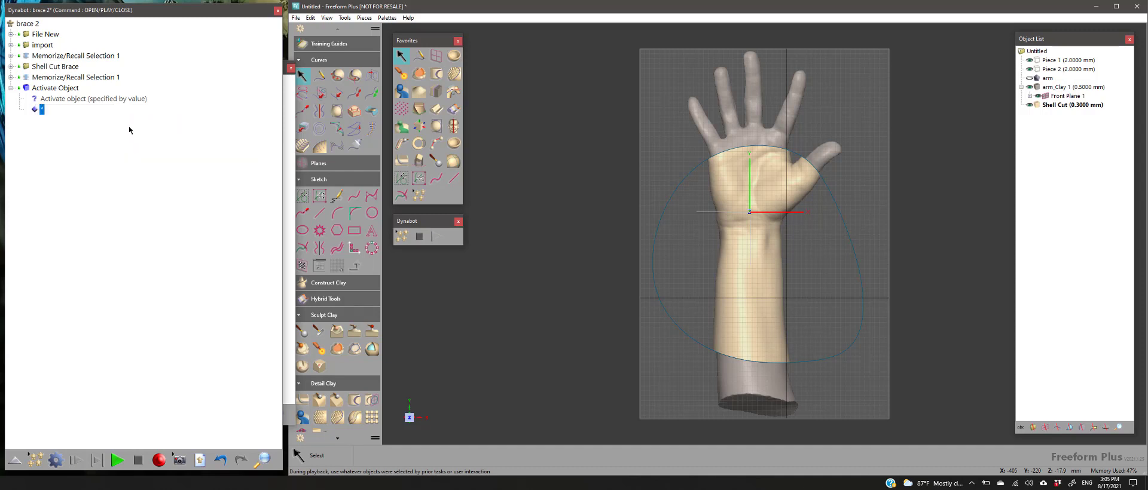
left_click(11, 88)
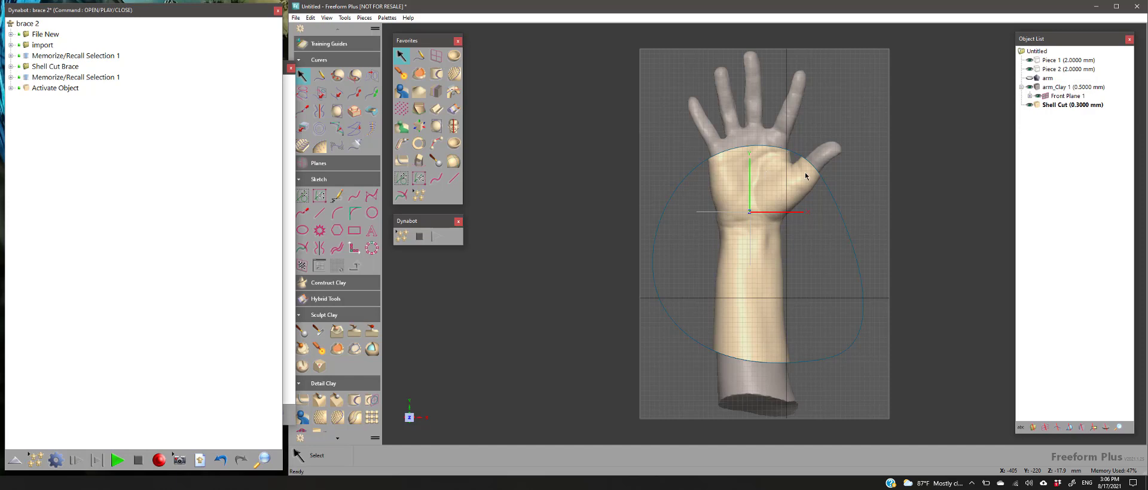
Inspect the brace from several sides and delete the Shell Cut Brace group from the untitled Dynabot
left_click(292, 255)
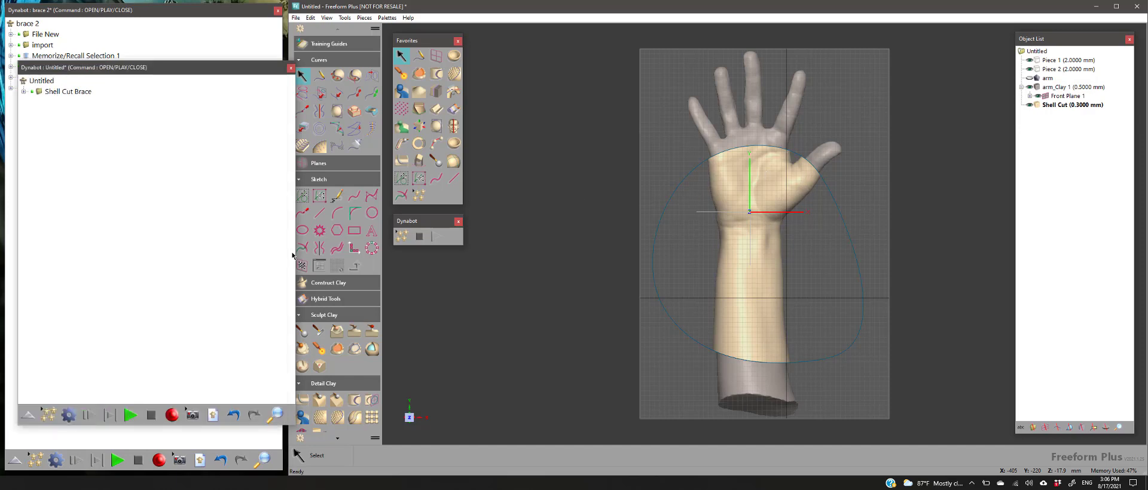
middle_click_drag(670, 237, 715, 146)
scroll(902, 179, "up", 5)
scroll(887, 183, "down", 5)
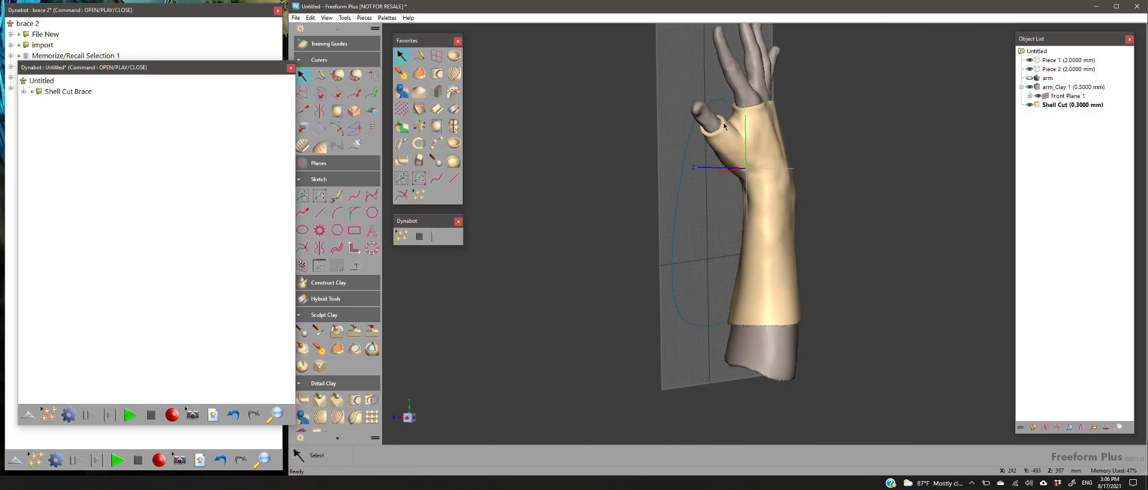
middle_click_drag(744, 105, 777, 197)
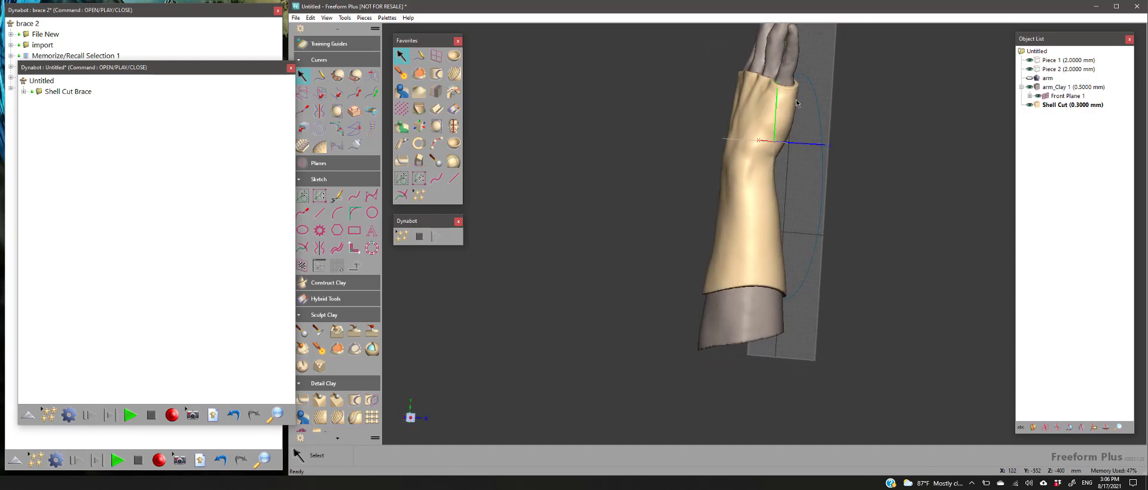
middle_click_drag(771, 293, 766, 285)
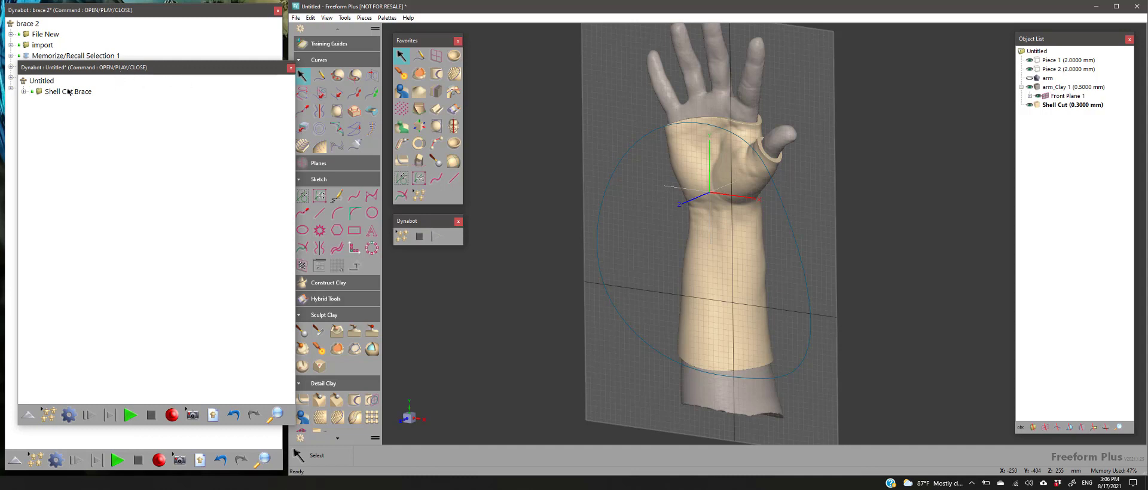
right_click(37, 93)
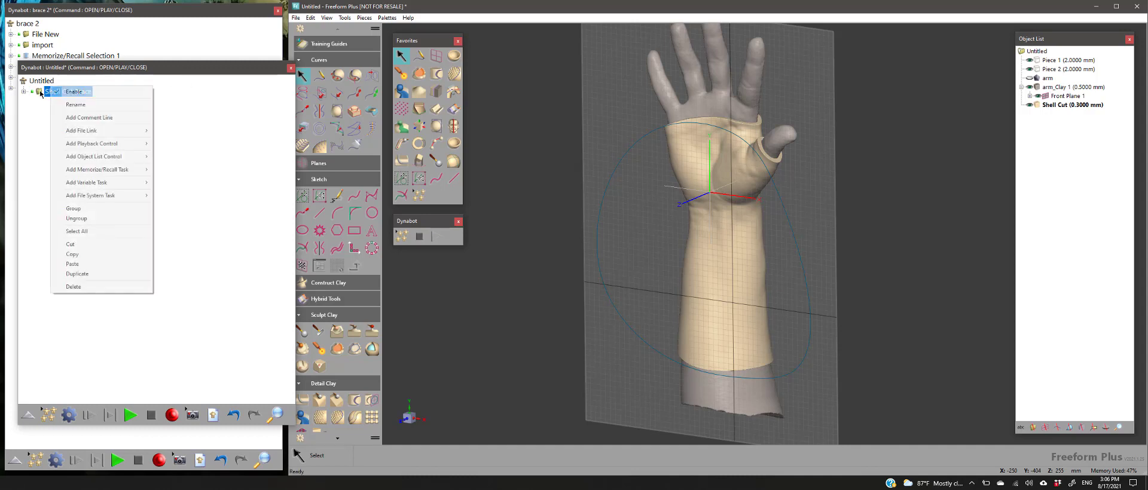
left_click(84, 287)
left_click(65, 11)
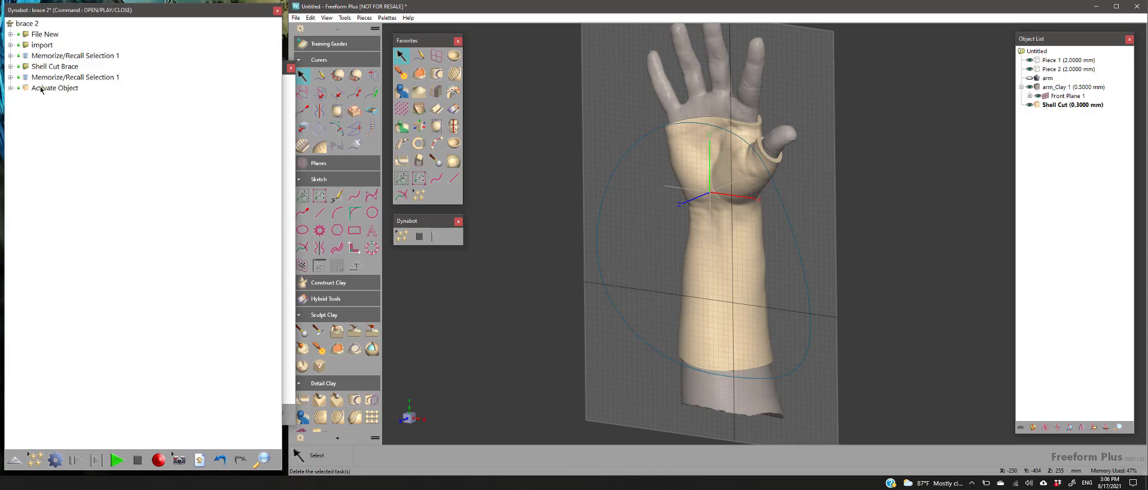
right_click(288, 174)
right_click(138, 160)
left_click(125, 117)
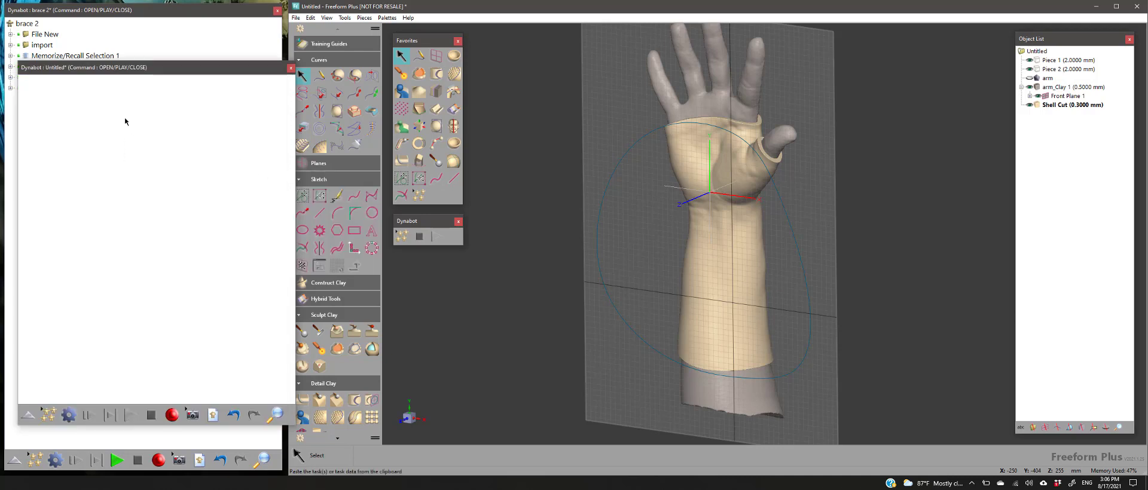
right_click(125, 122)
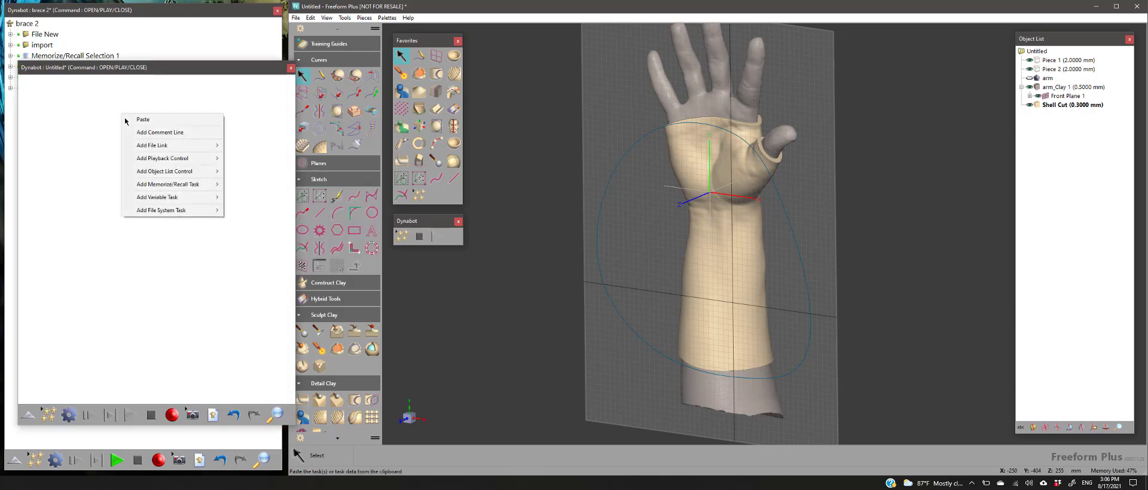
right_click(85, 96)
left_click(127, 69)
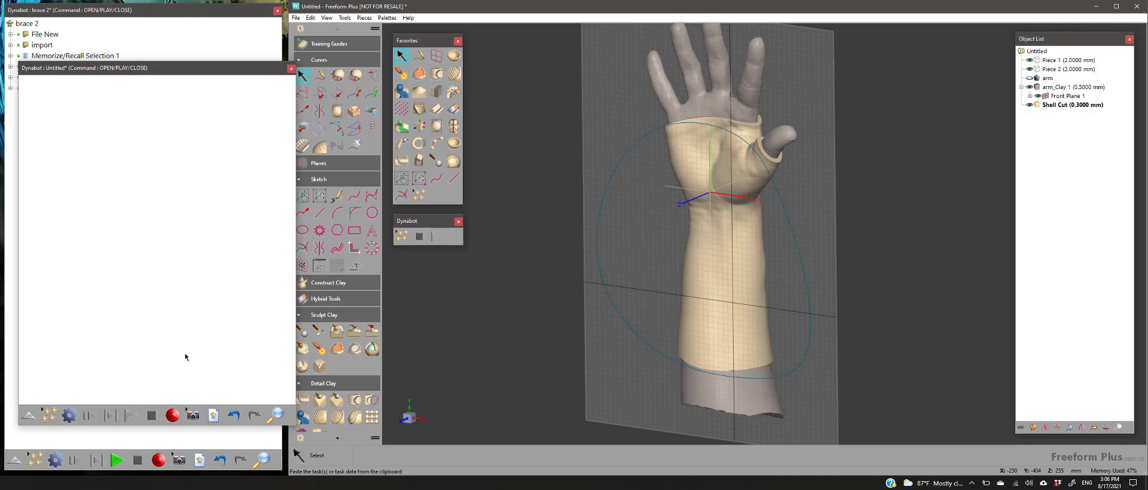
Start a new recording in the emptied untitled Dynabot and hide Front Plane 1
left_click(173, 415)
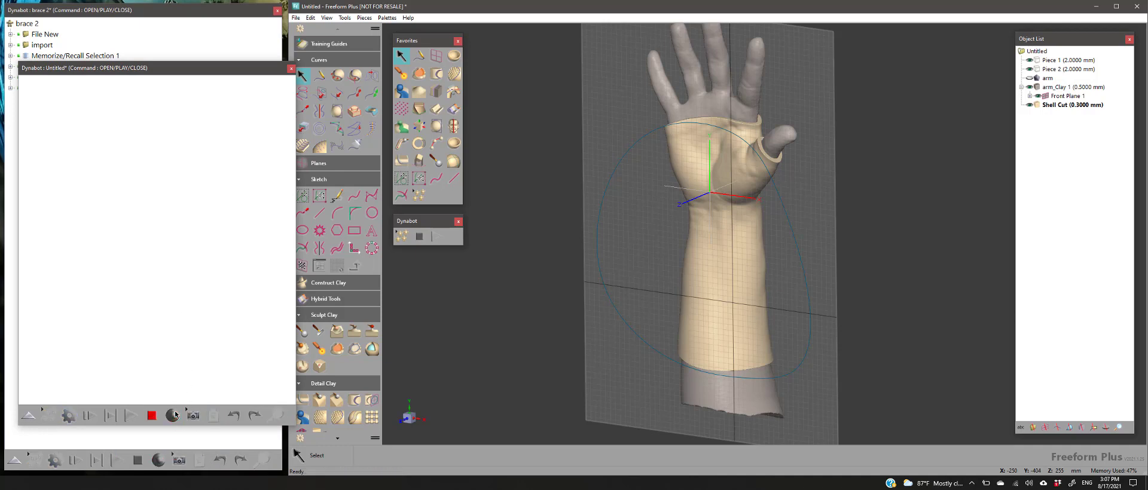
left_click(1038, 97)
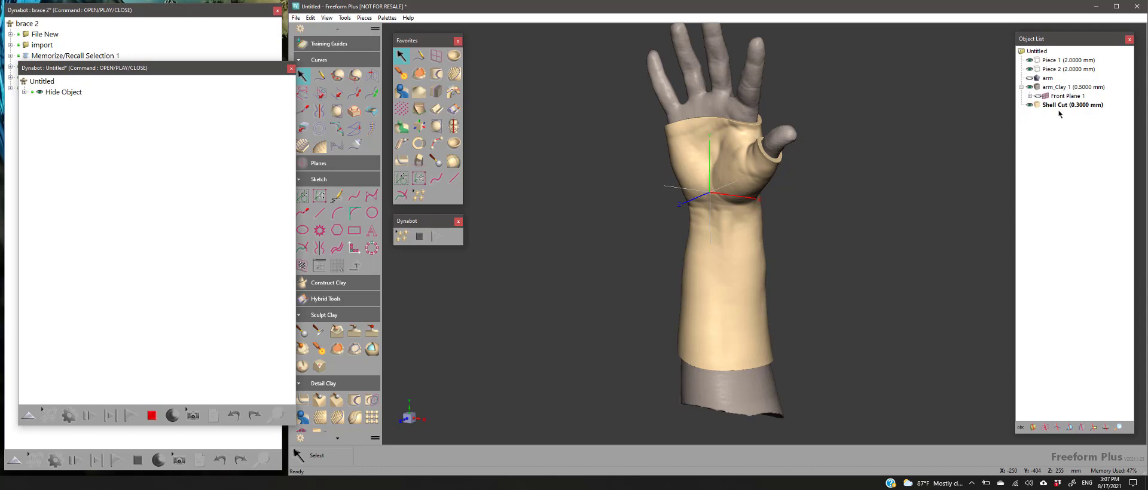
Activate the arm_Clay 1 piece and hide the Shell Cut piece
right_click(1038, 88)
left_click(1052, 89)
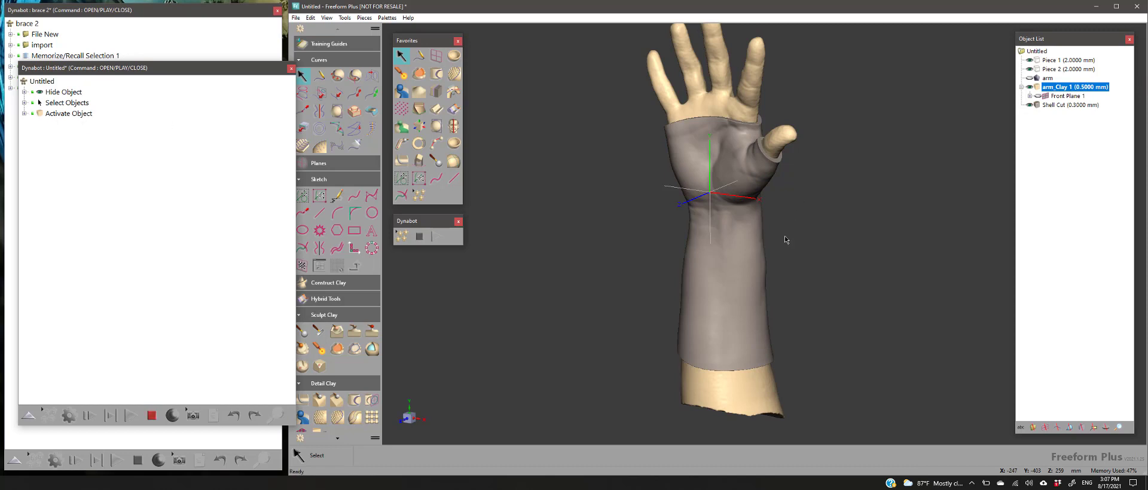
left_click(1030, 106)
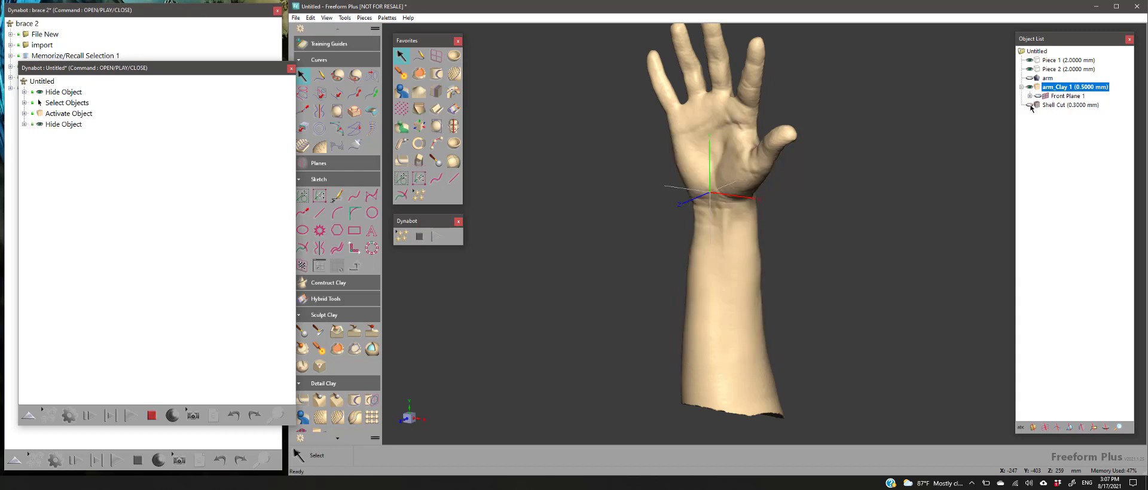
Draw a curve fitted to the clay, about 102 mm long, from the index finger across the web to the thumb
left_click(419, 57)
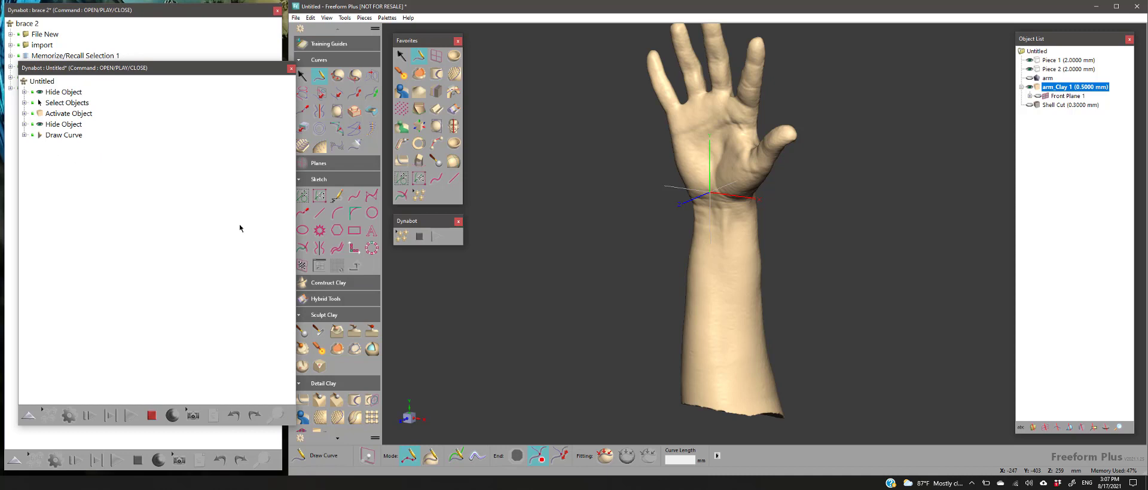
left_click(606, 457)
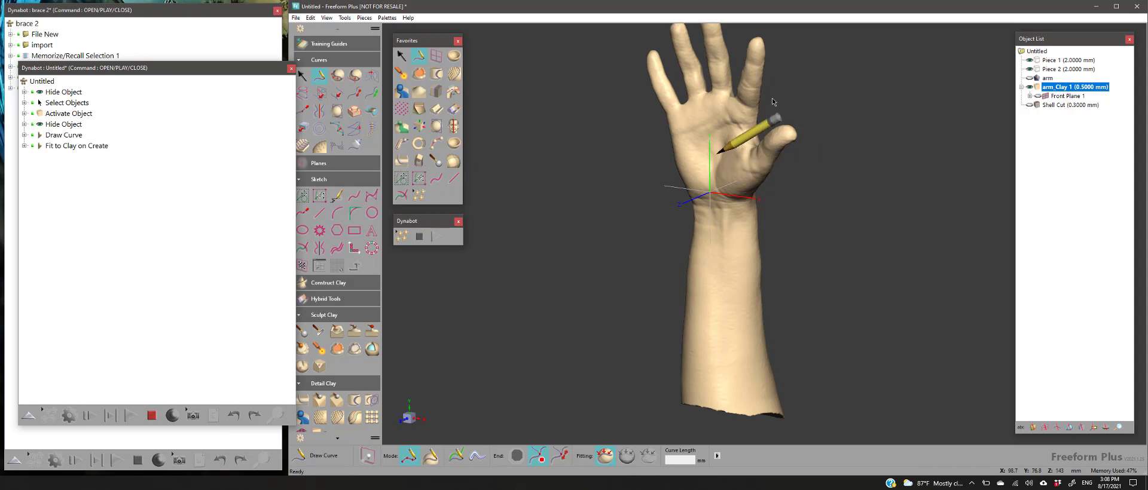
mouse_move(742, 134)
middle_mouse_down()
mouse_move(756, 99)
mouse_move(890, 63)
mouse_move(666, 198)
mouse_move(639, 145)
mouse_move(538, 129)
mouse_move(449, 135)
mouse_move(610, 197)
mouse_move(589, 201)
middle_mouse_up()
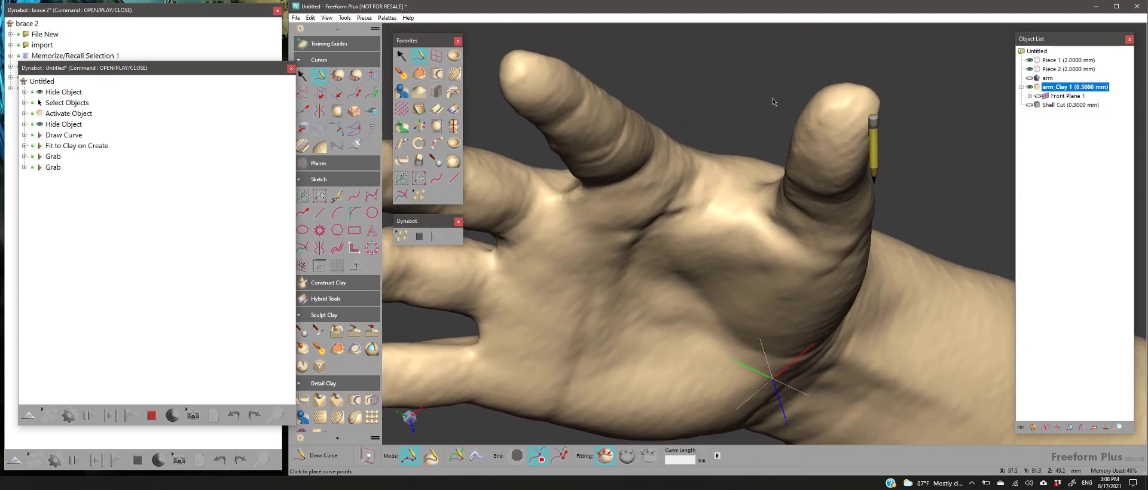
left_click(612, 106)
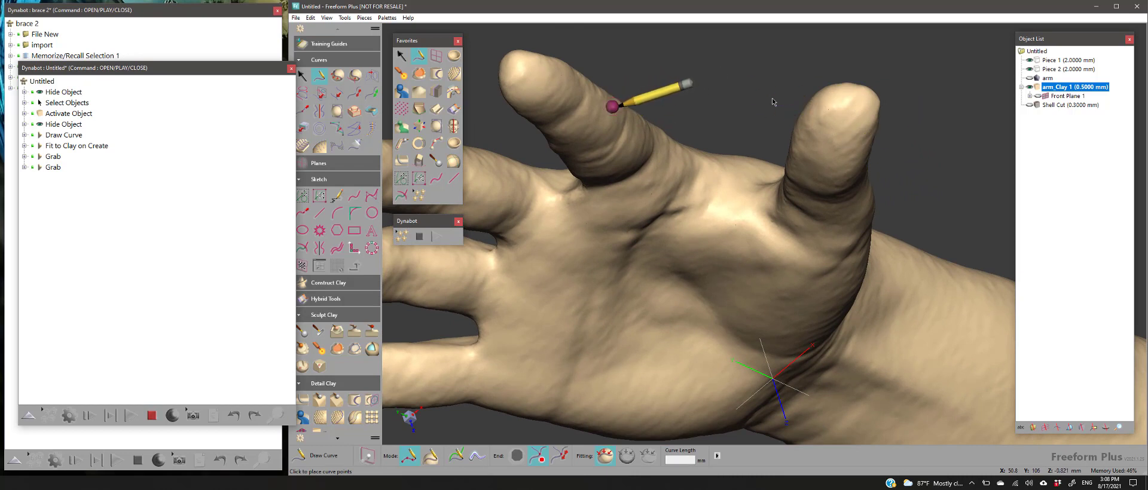
left_click(670, 149)
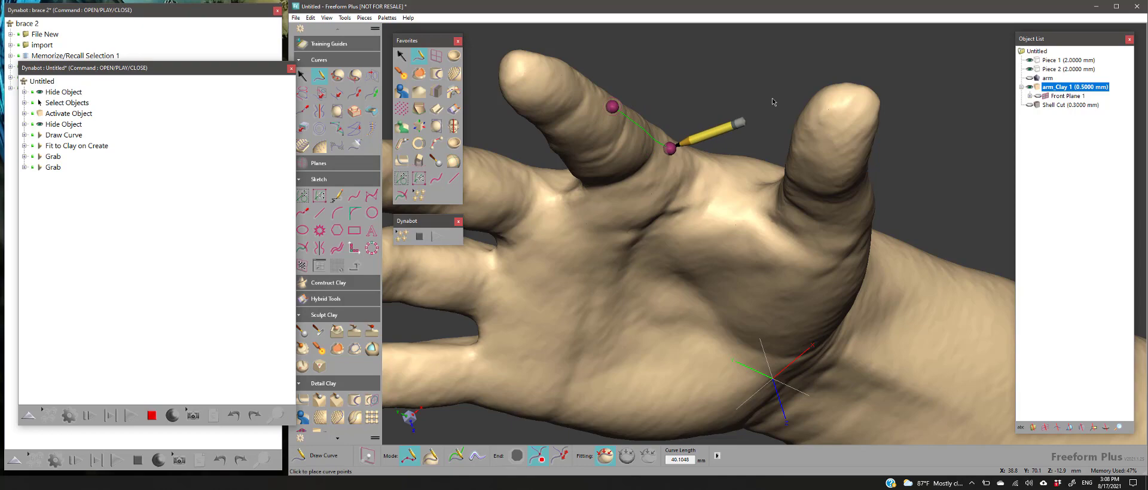
left_click(719, 177)
mouse_move(718, 174)
middle_mouse_down()
mouse_move(589, 172)
mouse_move(537, 143)
mouse_move(563, 156)
middle_mouse_up()
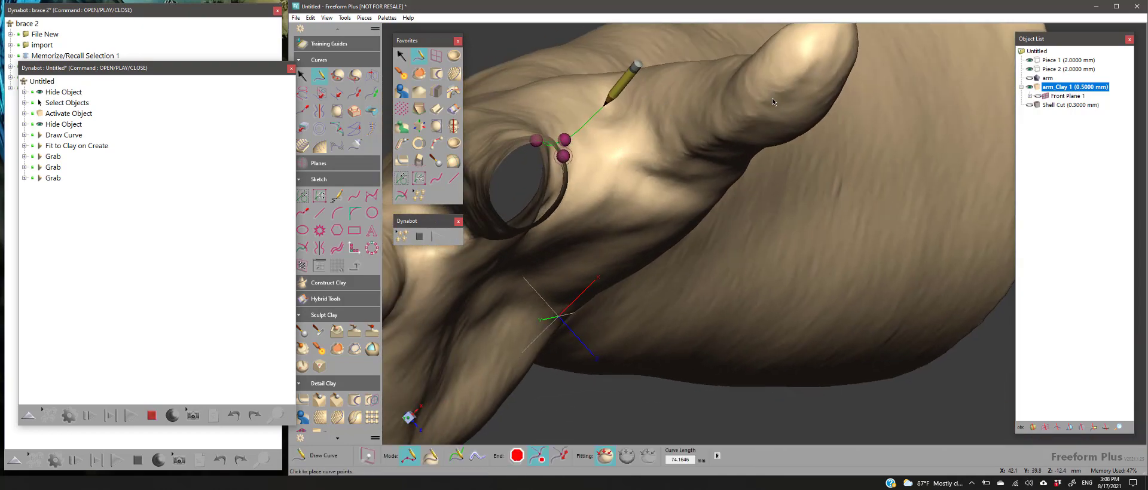
left_click(612, 136)
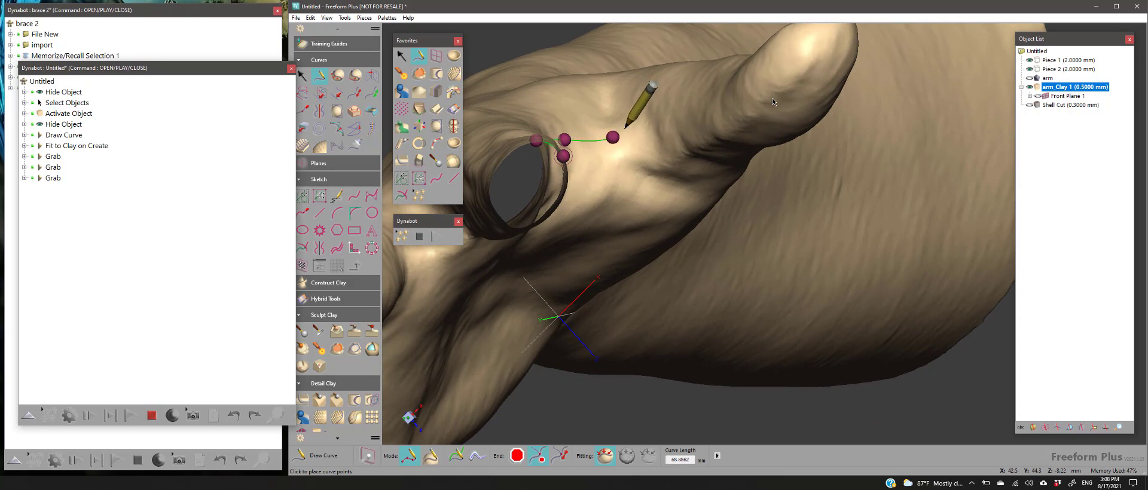
left_click(676, 115)
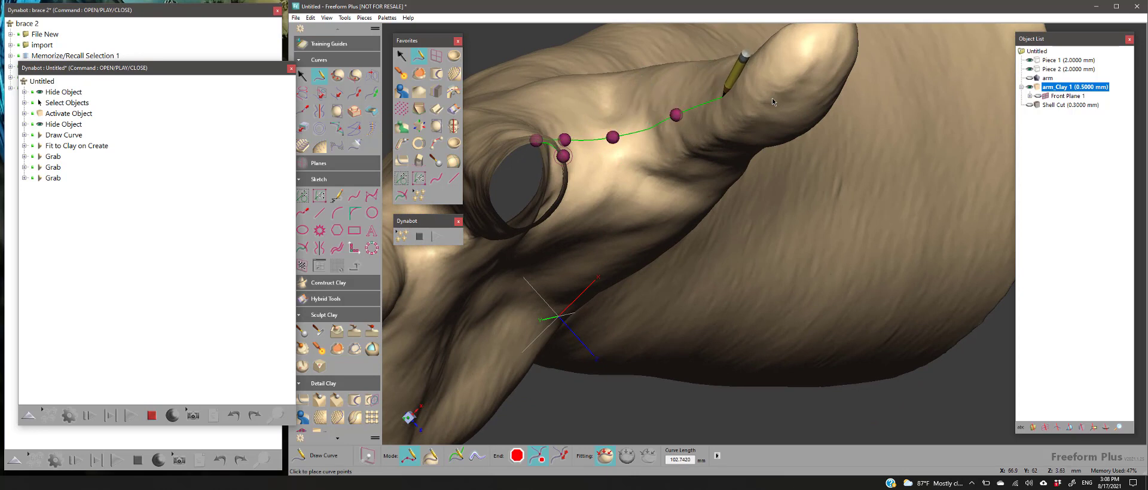
left_click(720, 115)
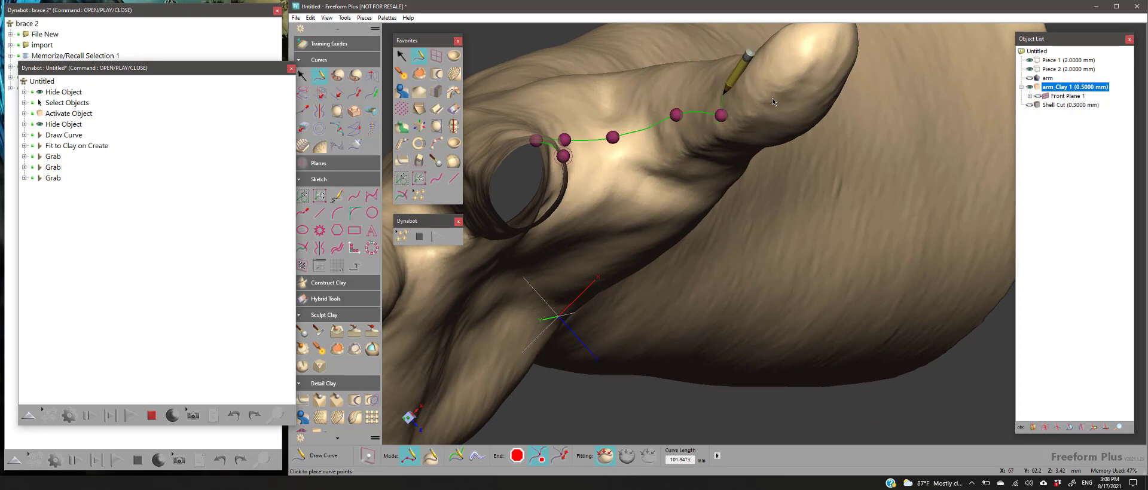
key("e")
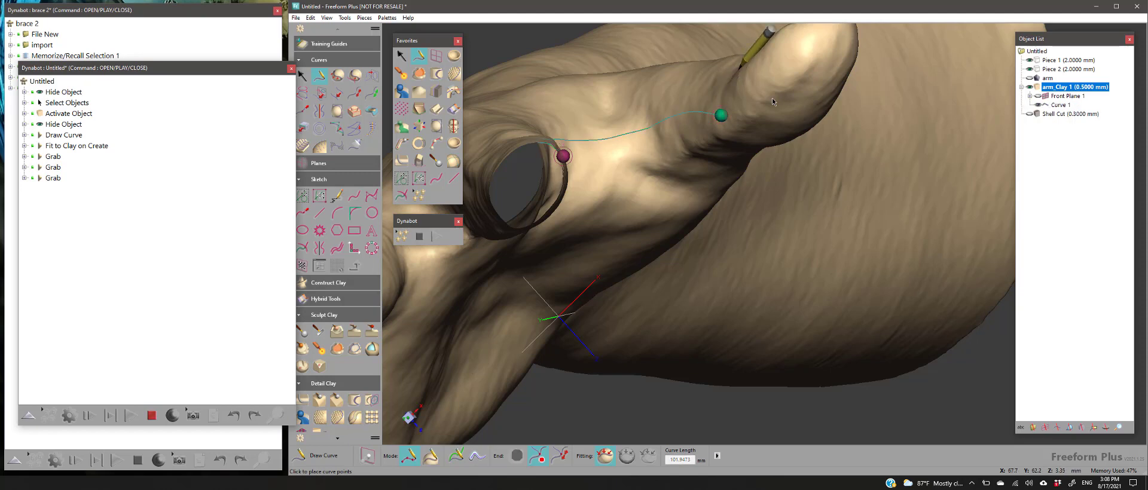
Draw a second clay-fitted curve about 259 mm long from the thumb along the wrist and forearm to near the cut end
key("space")
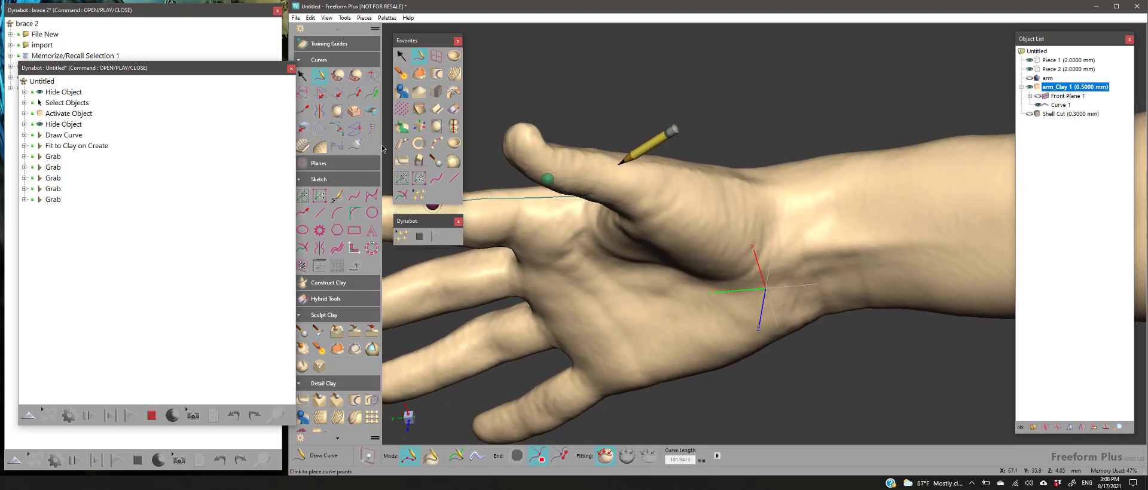
left_click(579, 157)
left_click(718, 183)
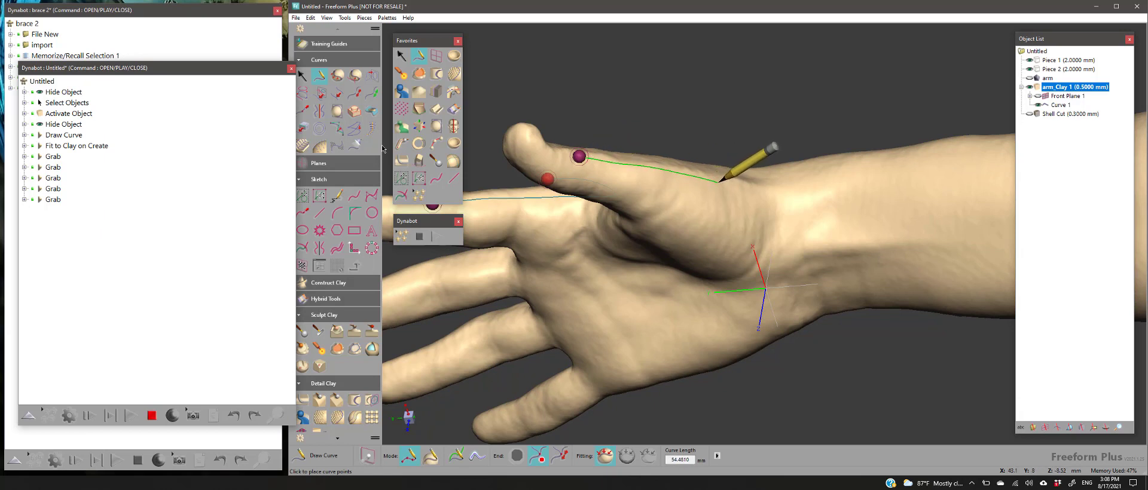
left_click(799, 176)
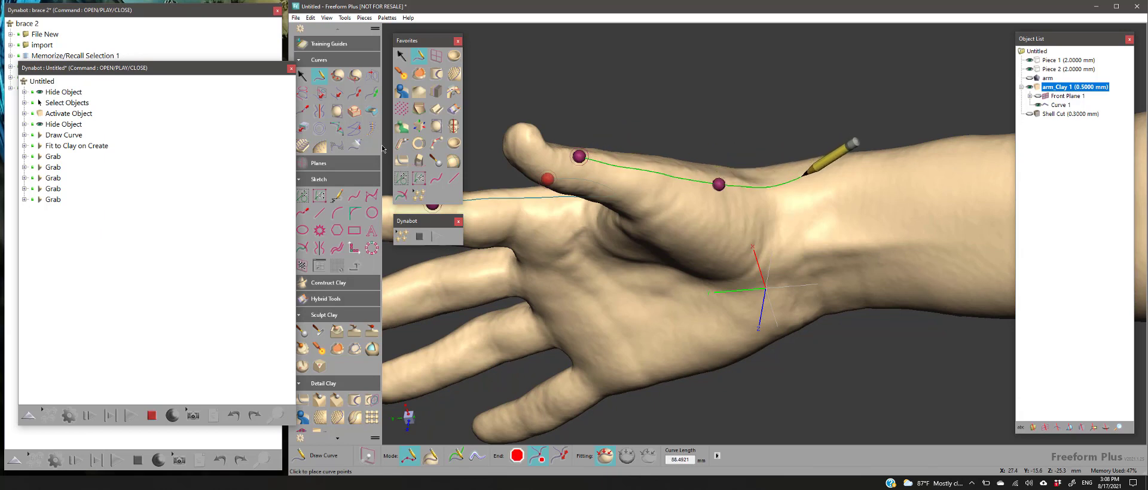
left_click(949, 166)
mouse_move(950, 159)
middle_mouse_down()
mouse_move(861, 169)
mouse_move(689, 157)
mouse_move(588, 183)
mouse_move(621, 185)
middle_mouse_up()
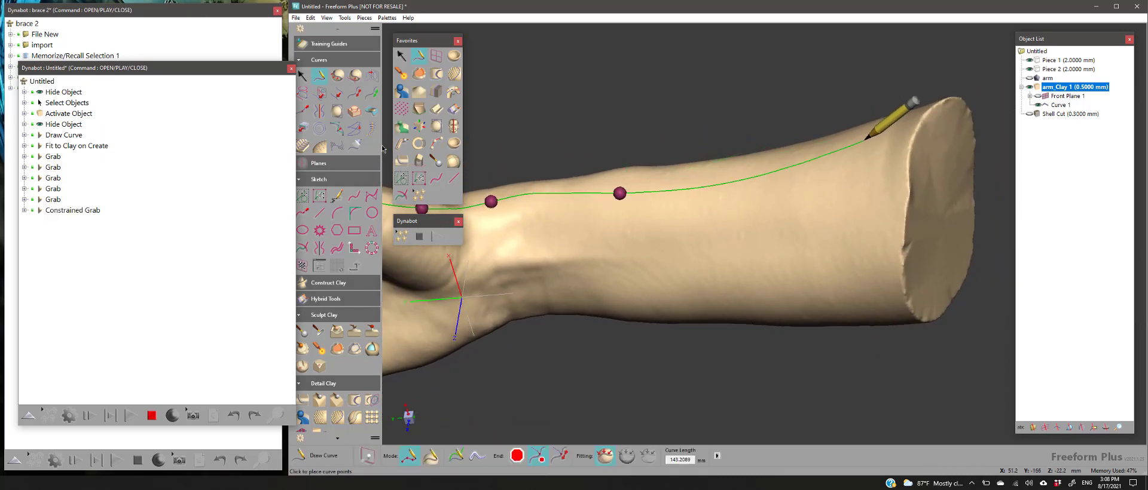
left_click(889, 141)
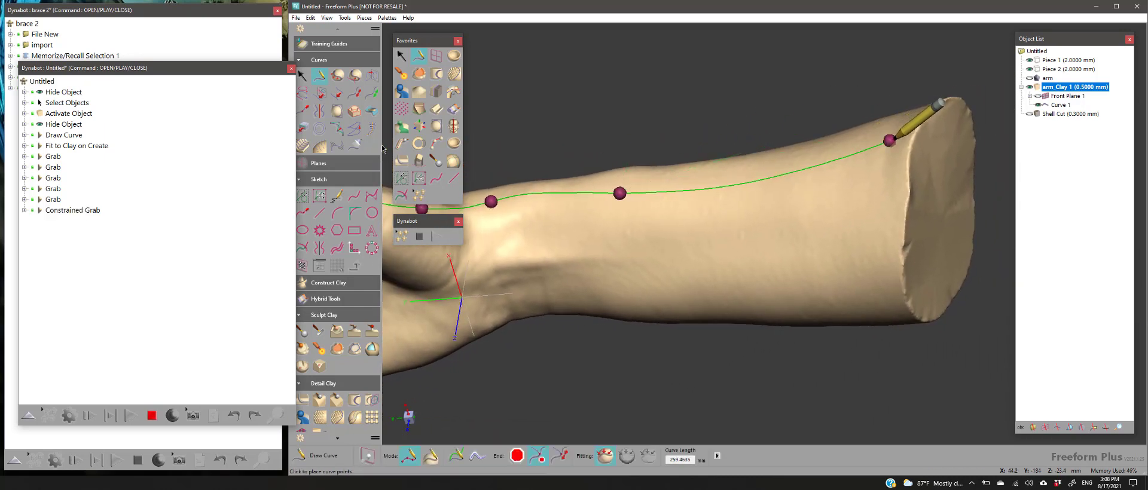
key("e")
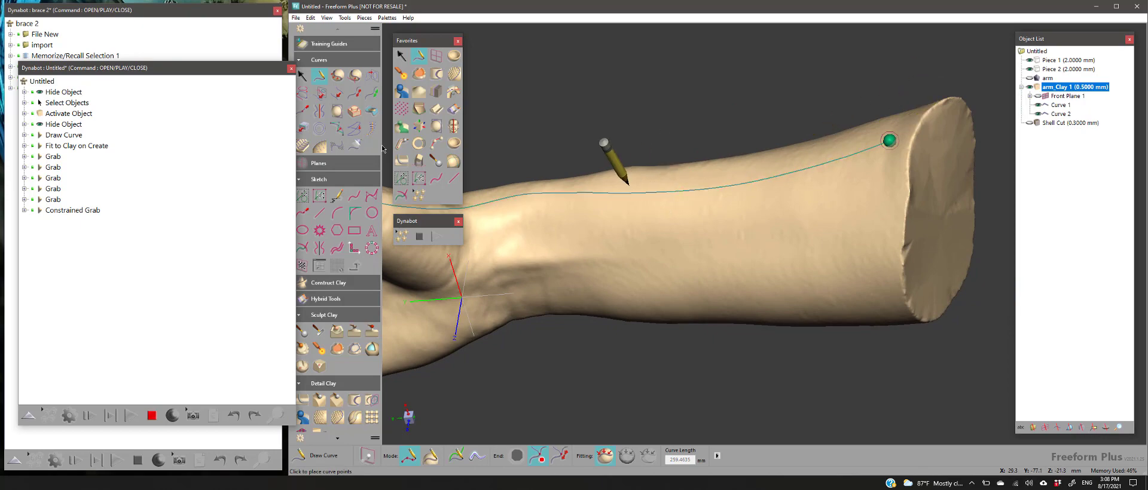
Draw a third clay-fitted curve about 276 mm long from the little finger along the opposite side of the forearm to its cut end
mouse_move(625, 182)
middle_mouse_down()
mouse_move(661, 287)
mouse_move(711, 376)
middle_mouse_up()
mouse_move(738, 194)
middle_mouse_down()
mouse_move(786, 231)
mouse_move(741, 233)
mouse_move(704, 143)
mouse_move(714, 242)
mouse_move(803, 197)
mouse_move(784, 282)
middle_mouse_up()
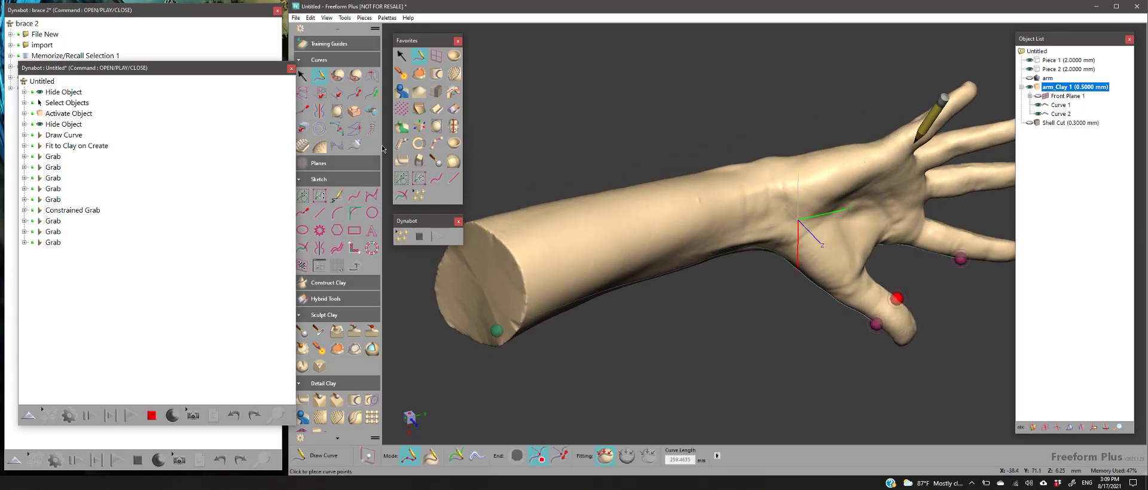
left_click(918, 120)
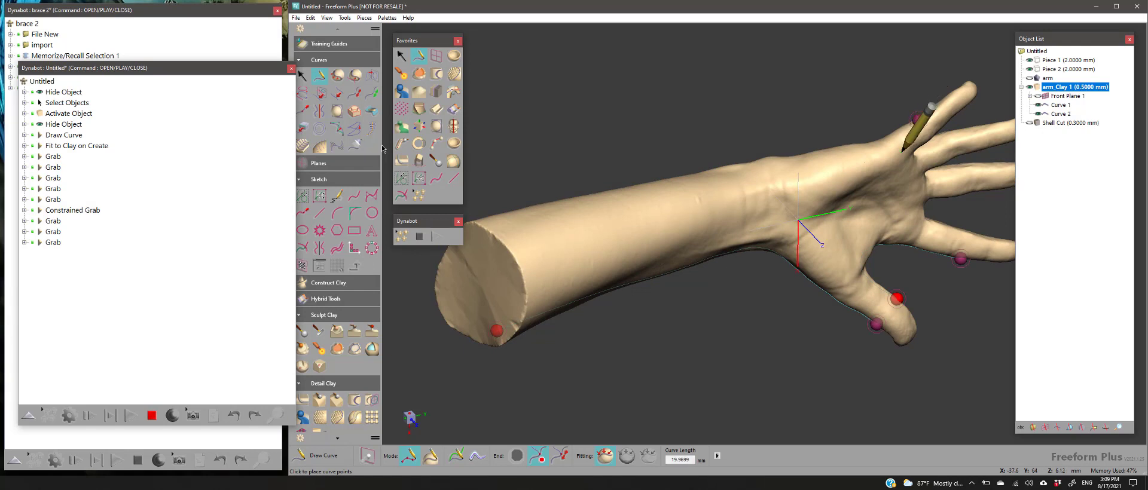
left_click(873, 145)
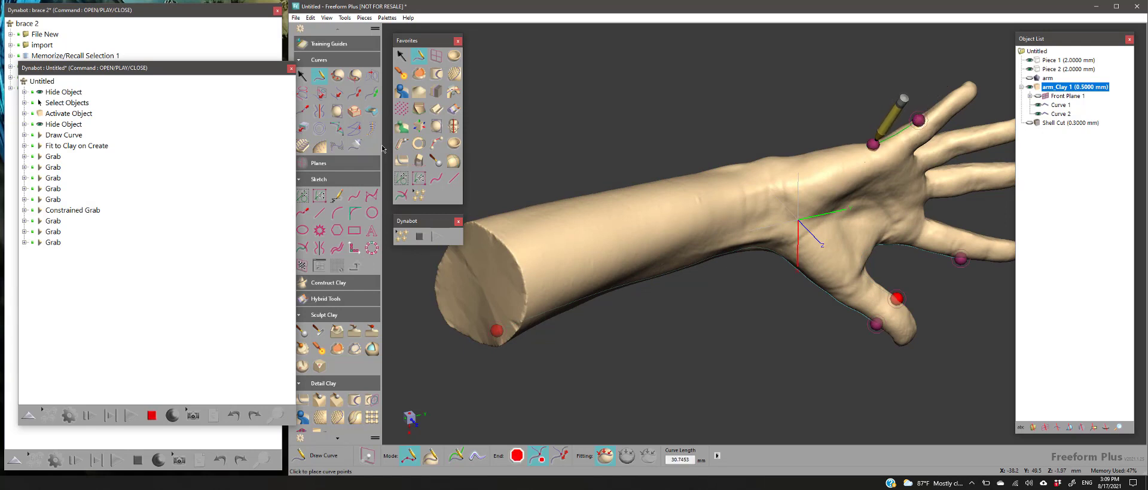
left_click(756, 169)
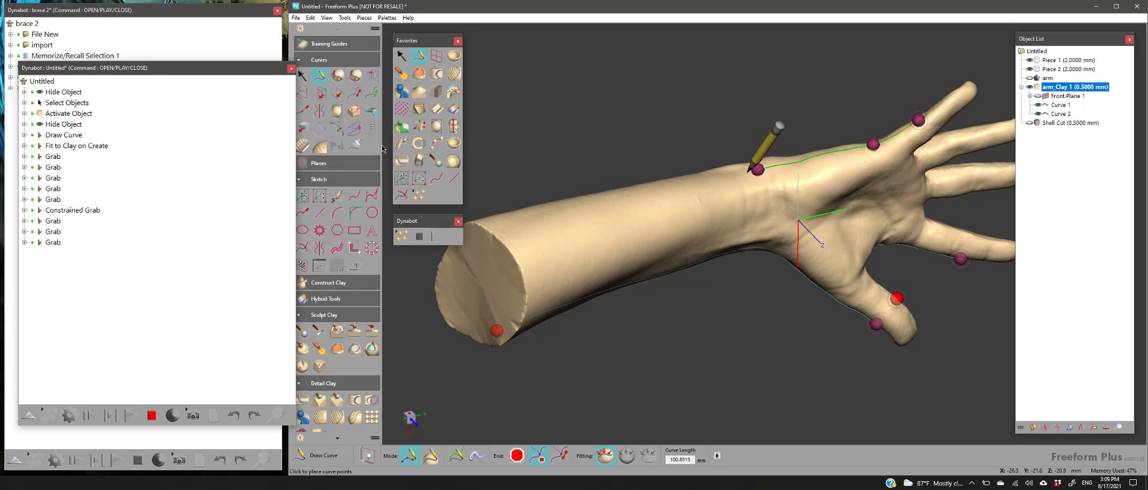
left_click(647, 195)
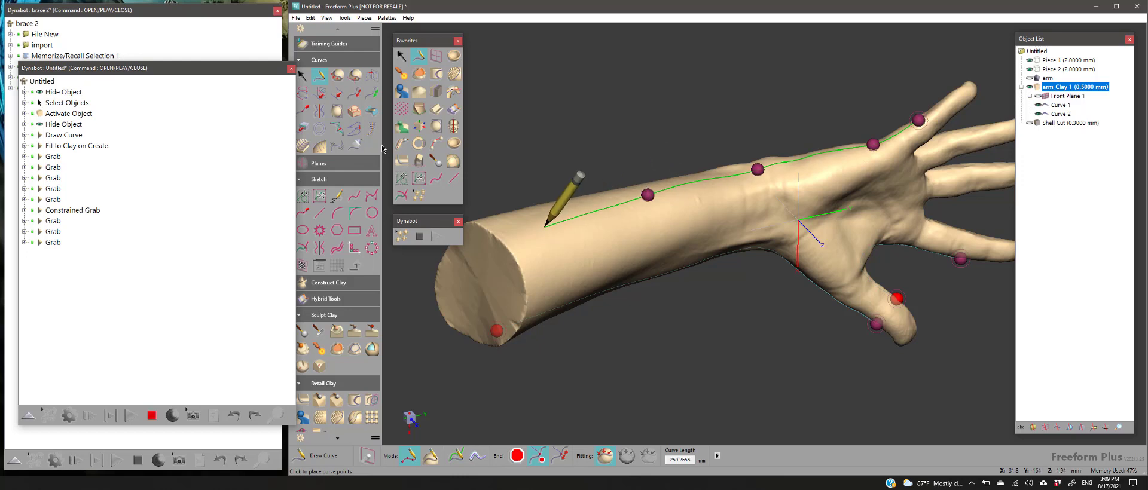
left_click(507, 241)
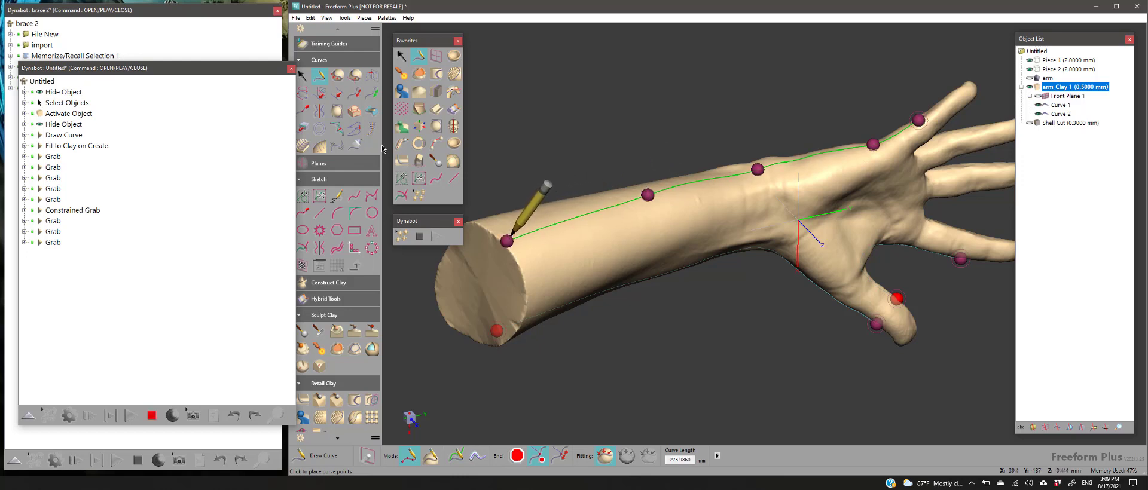
key("e")
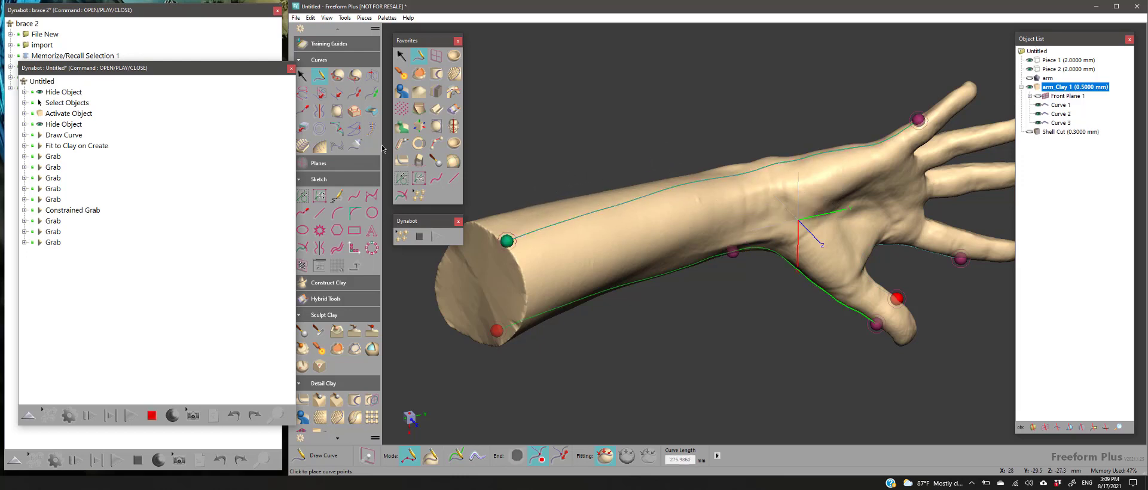
mouse_move(732, 251)
middle_mouse_down()
mouse_move(795, 117)
mouse_move(741, 239)
middle_mouse_up()
mouse_move(736, 209)
middle_mouse_down()
mouse_move(725, 222)
mouse_move(704, 213)
middle_mouse_up()
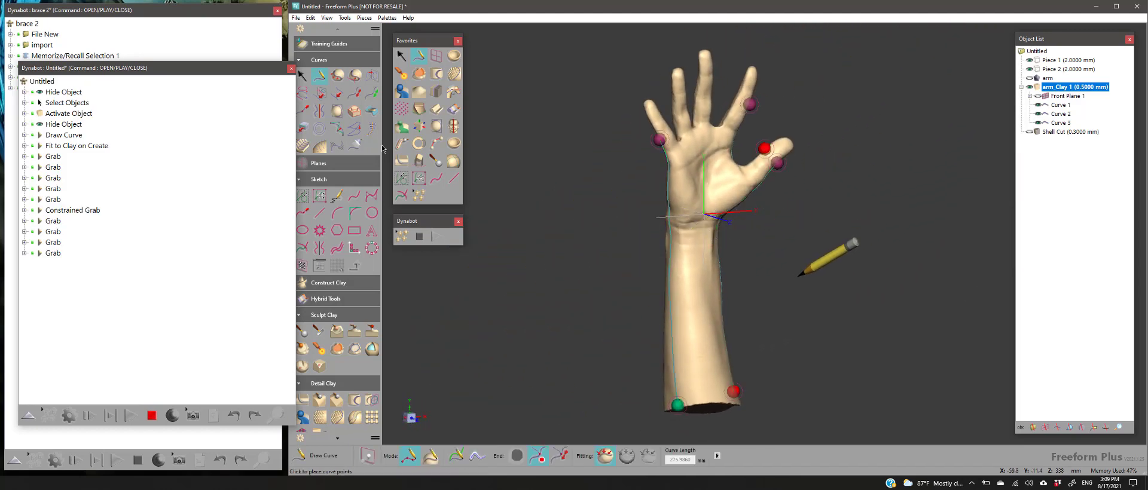
left_click(401, 56)
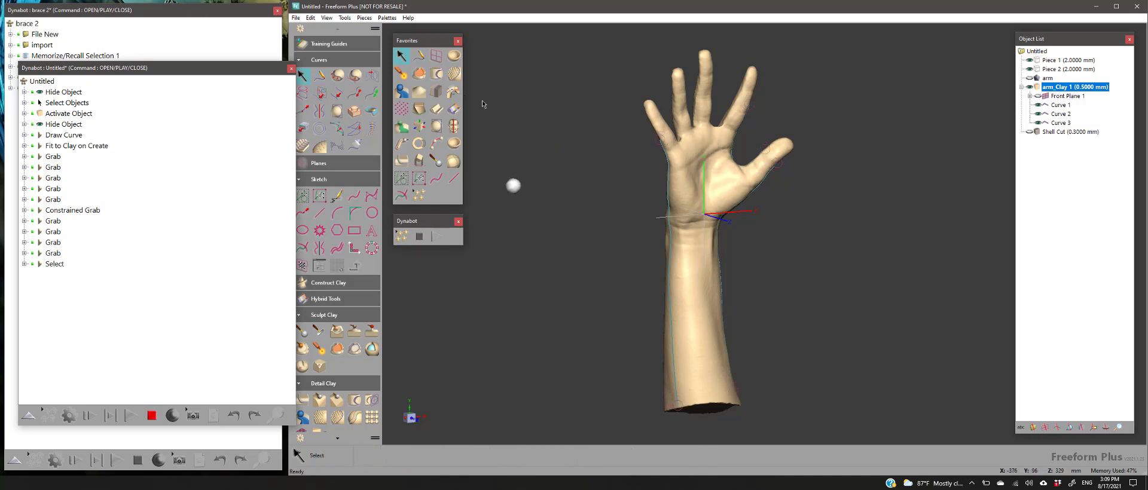
Set up a Ridge with the Square profile, created in a new piece with 0.1 mm edge sharpness
left_click(406, 163)
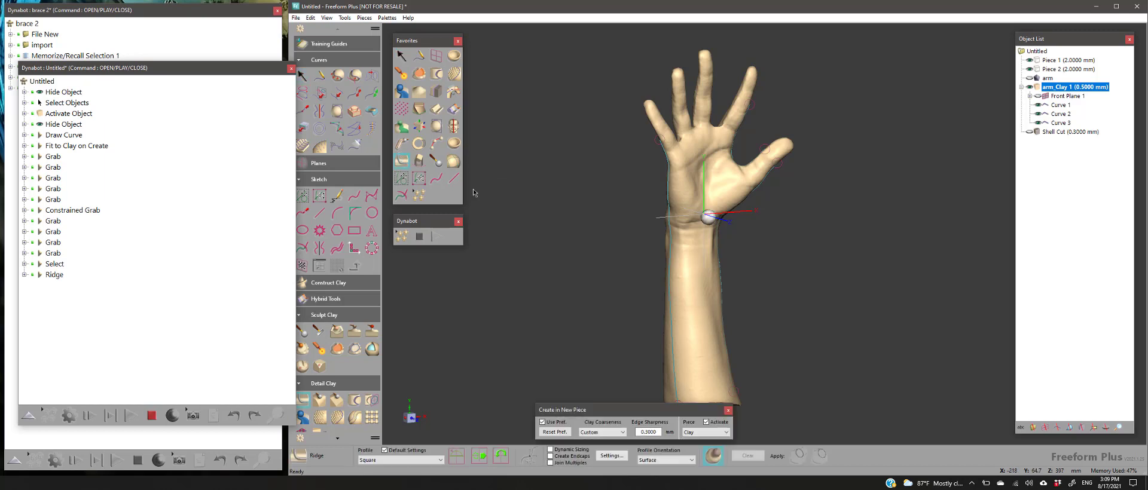
left_click(429, 461)
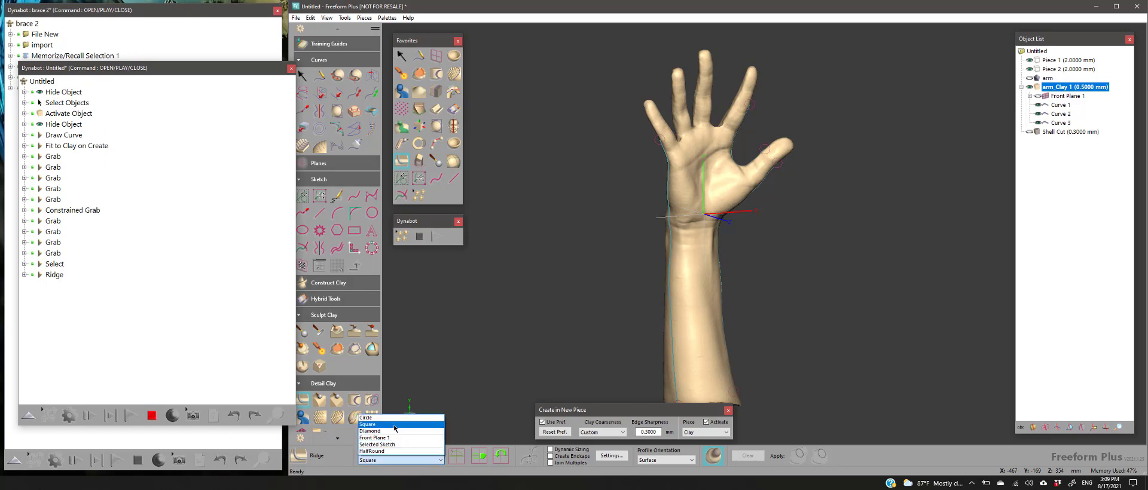
left_click(395, 424)
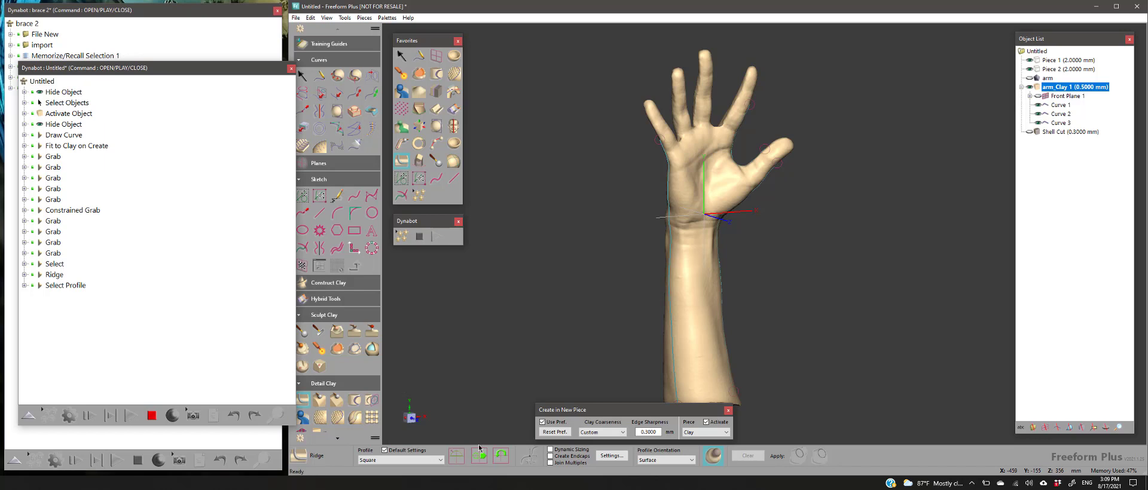
double_click(643, 432)
key("BackSpace")
type(".1")
key("Return")
left_click(714, 456)
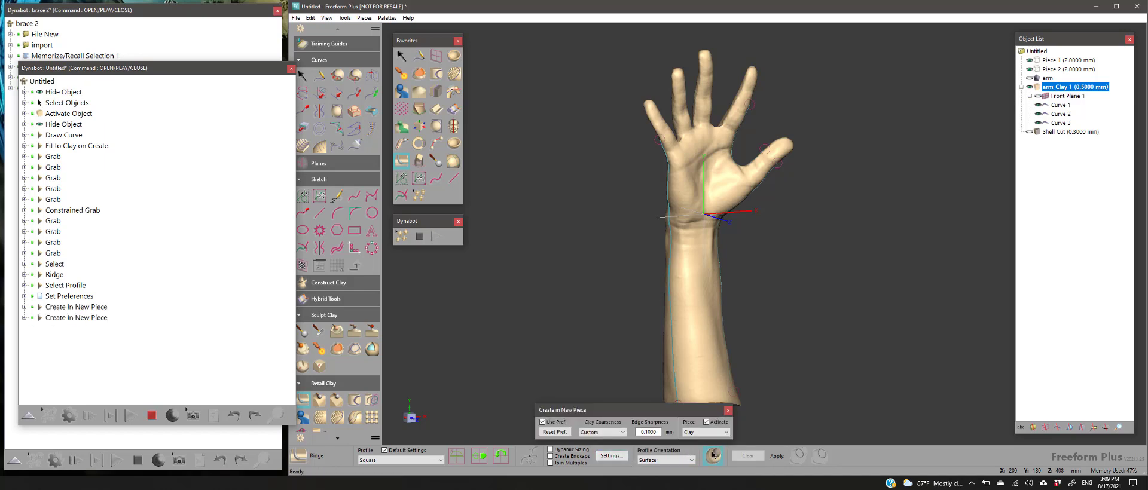
Set the square ridge's thickness to 8 mm and its width to 1 mm
left_click(610, 455)
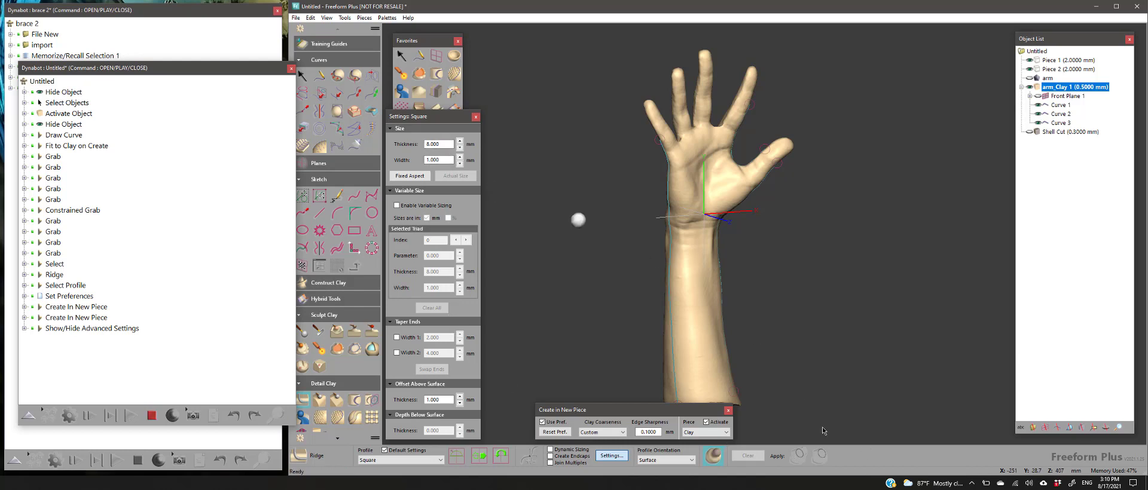
left_click_drag(445, 144, 386, 144)
type("8")
key("Return")
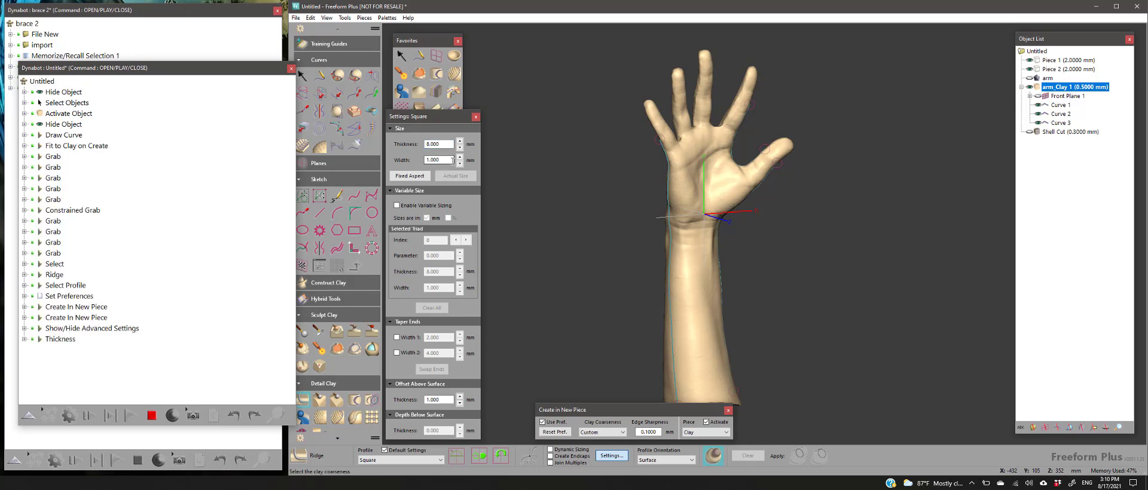
left_click_drag(445, 160, 398, 165)
type("1")
key("Return")
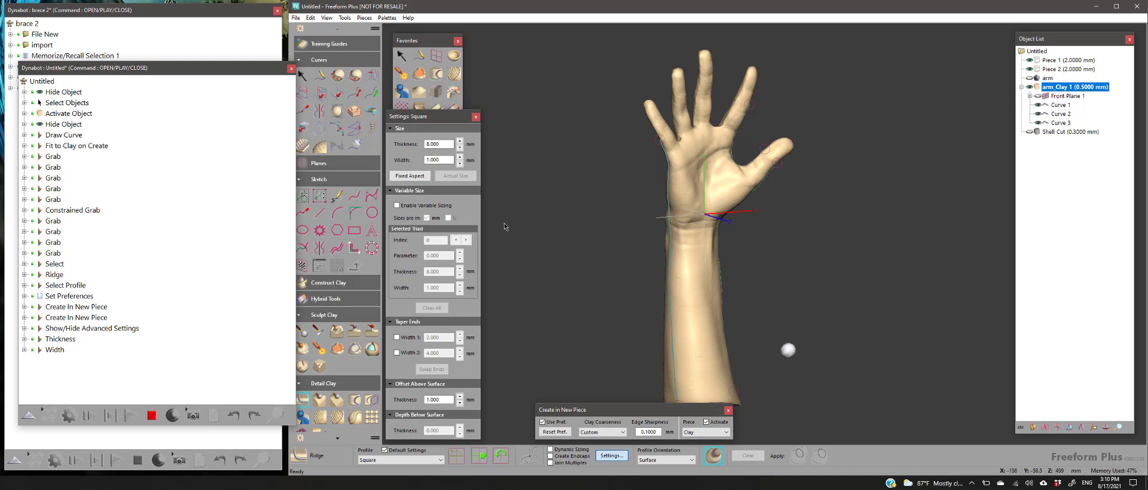
Create the square ridge along all three curves on the arm, and end the recording with the Select tool
left_click(668, 280)
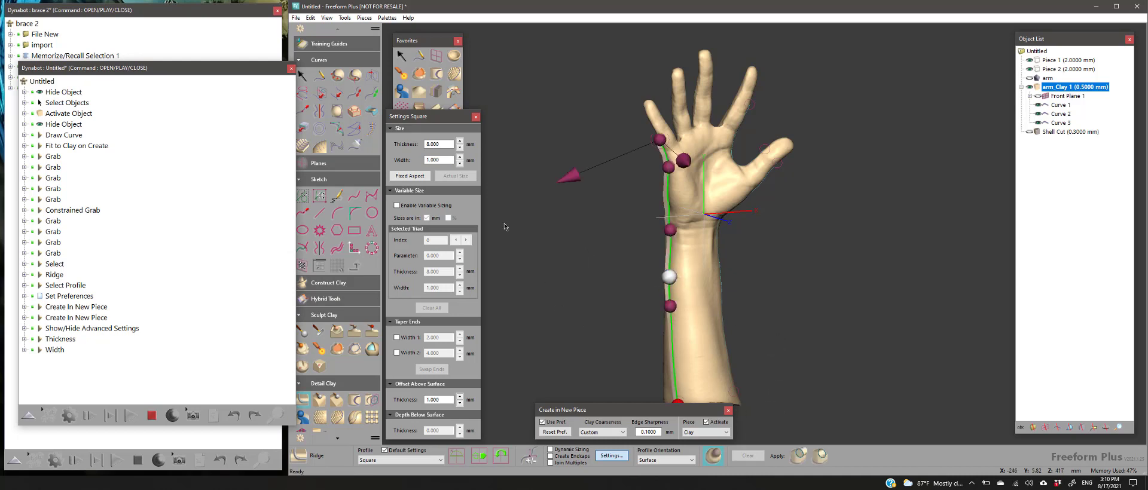
left_click(718, 265)
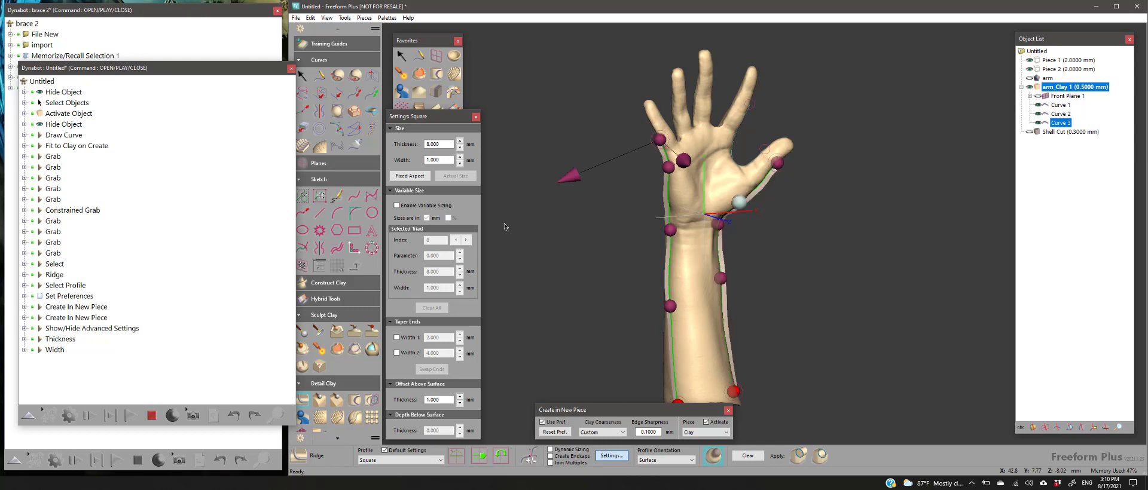
left_click(743, 166)
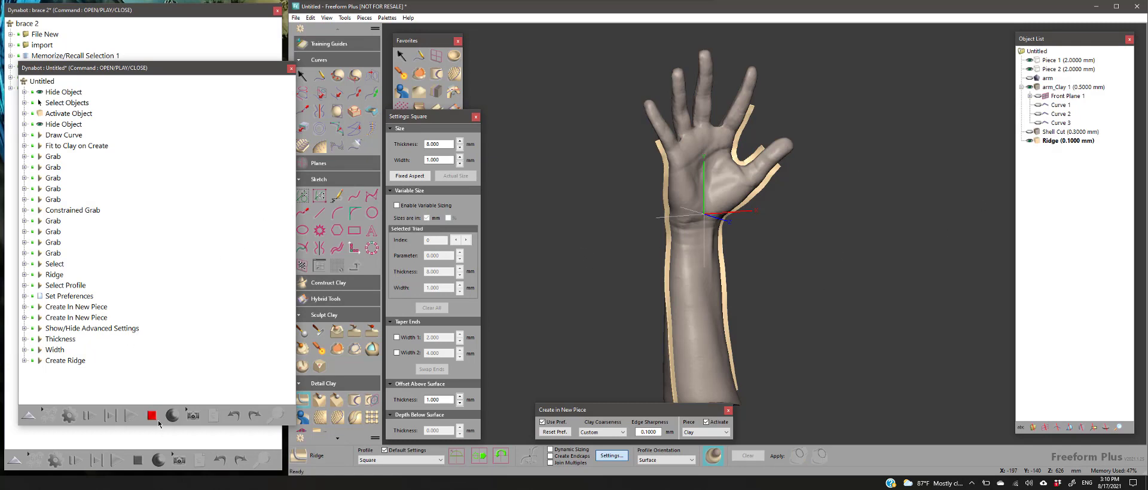
left_click(401, 55)
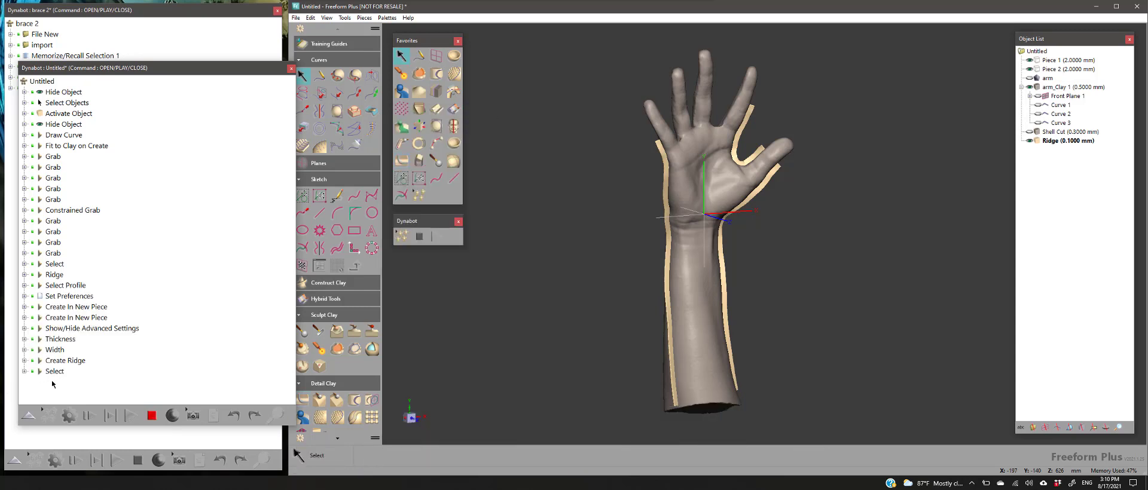
left_click(150, 418)
Add a Memorize/Recall Selection 3 task at the end of the recorded script and check its Memorize setting
right_click(69, 287)
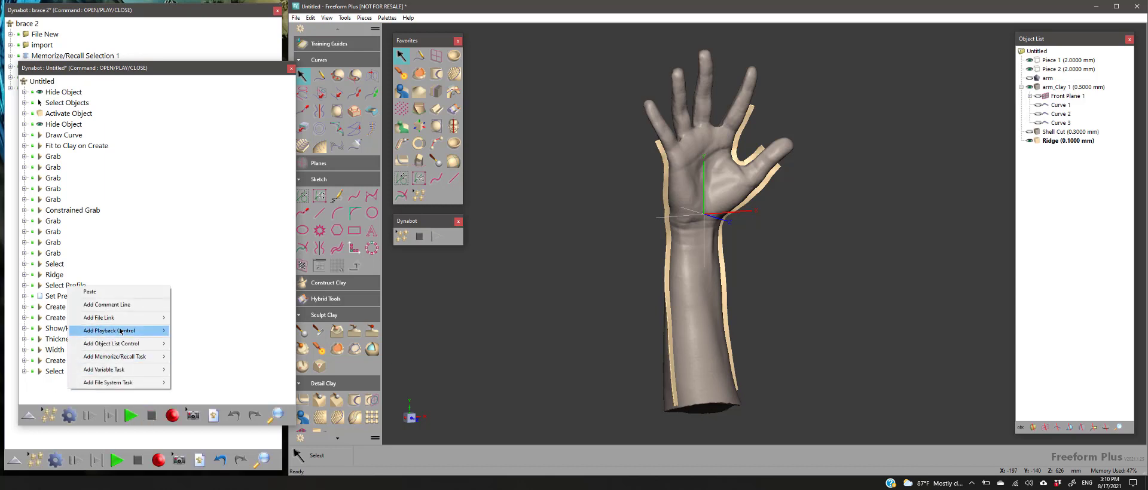
mouse_move(115, 357)
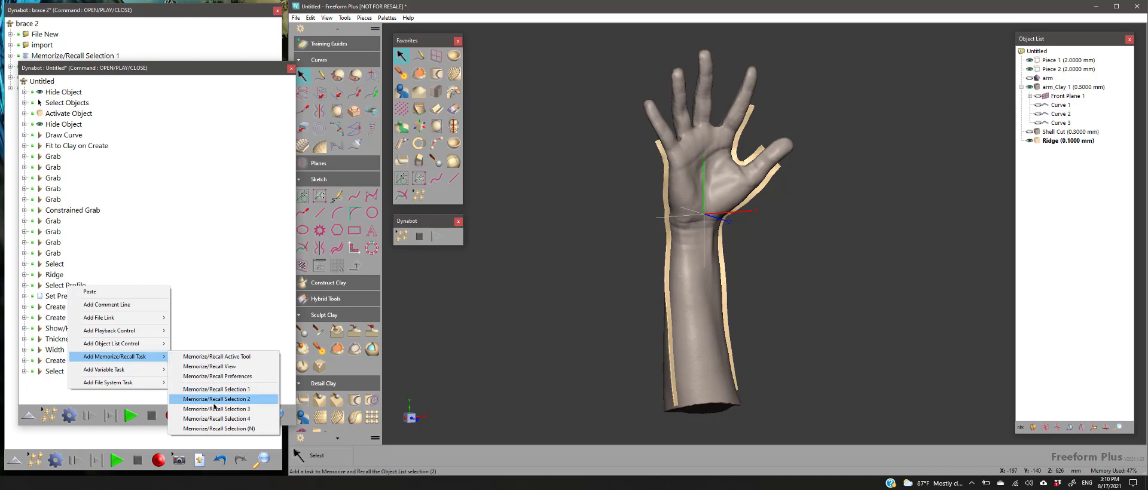
left_click(205, 387)
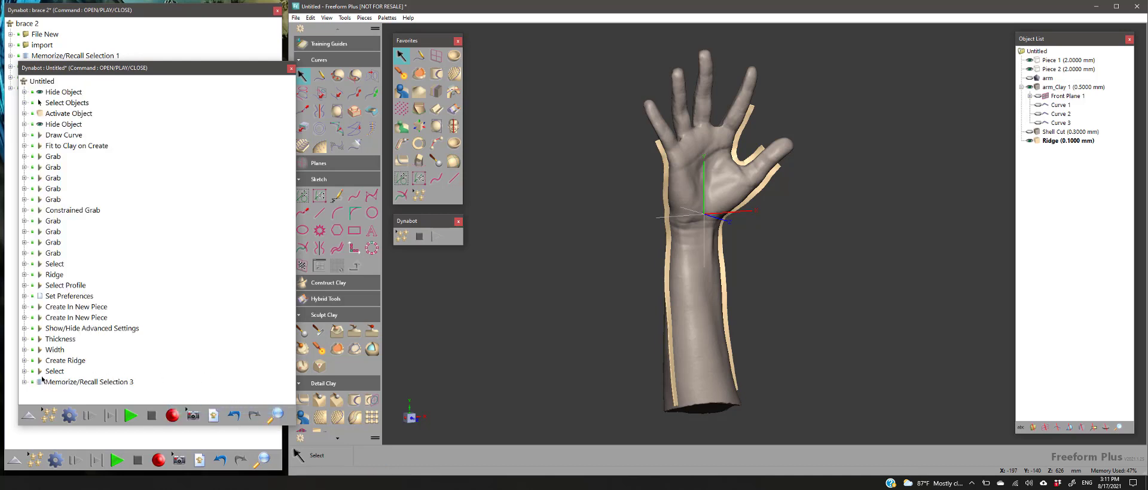
left_click(24, 382)
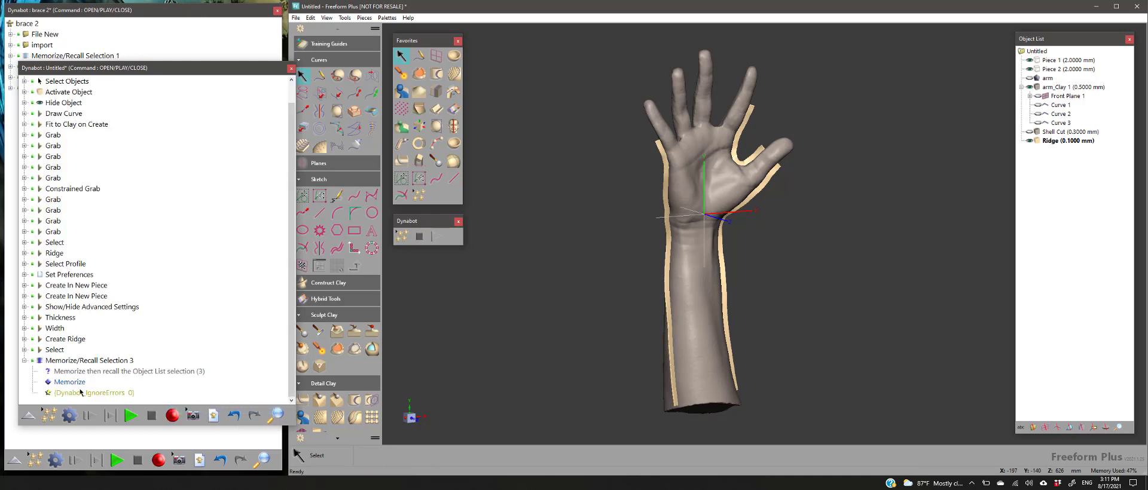
left_click(25, 361)
Delete all the Grab and Constrained Grab tasks between Fit to Clay on Create and Select
left_click(55, 157)
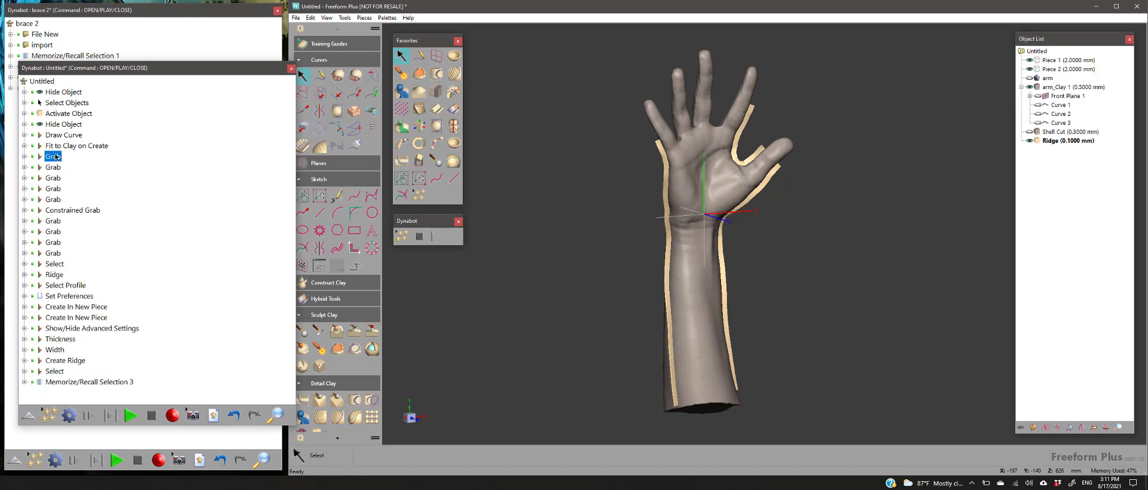
left_click(55, 200, "shift")
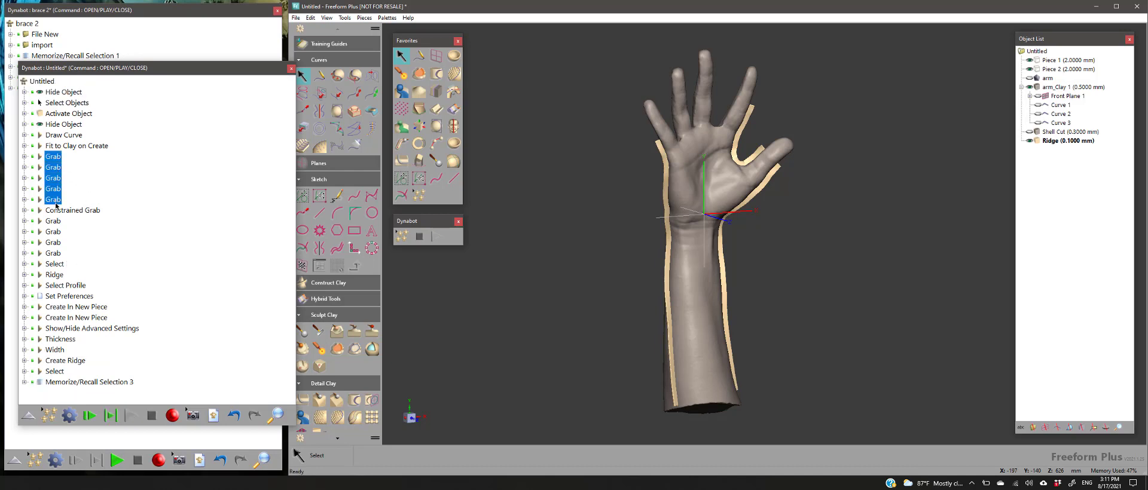
left_click(55, 210, "shift")
left_click(54, 253, "shift")
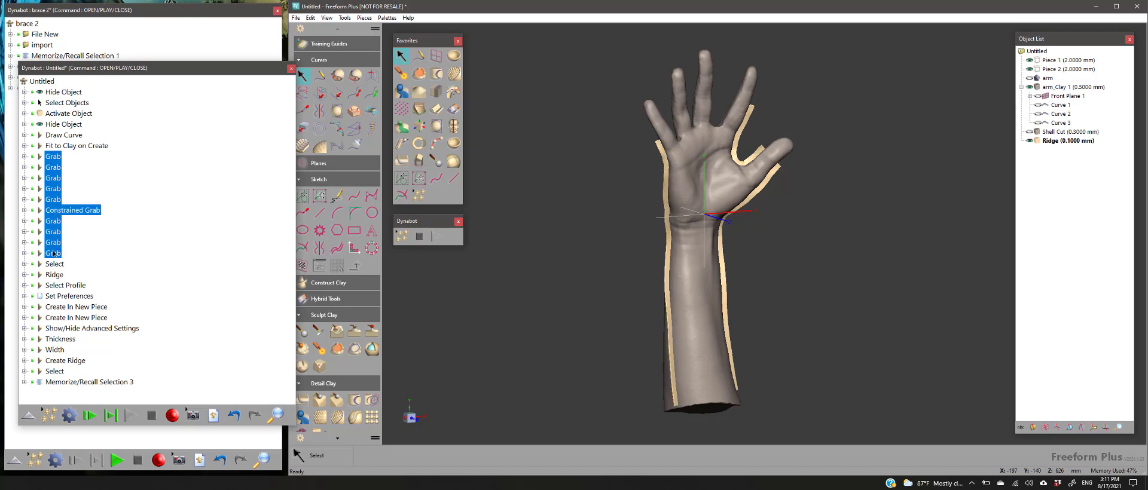
right_click(54, 253)
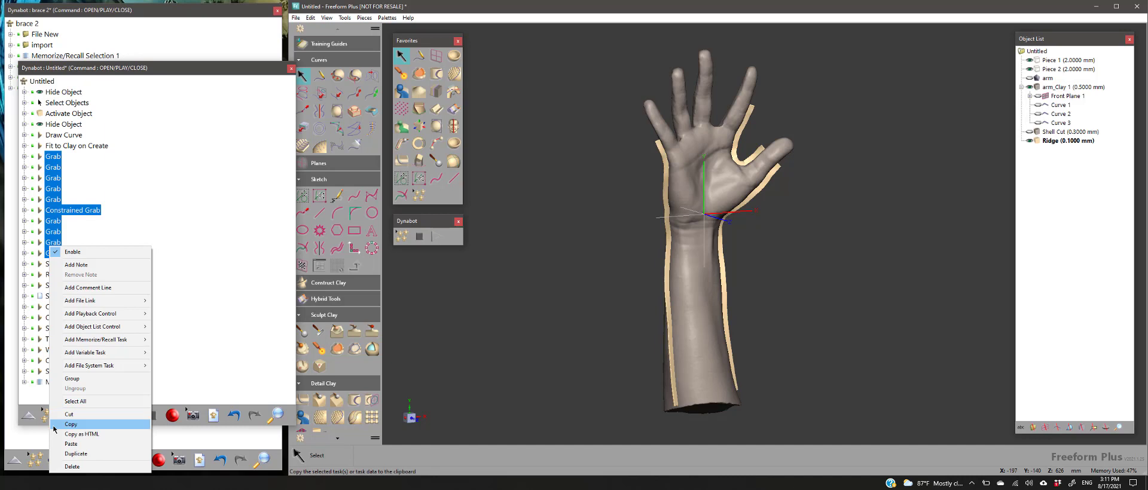
left_click(66, 466)
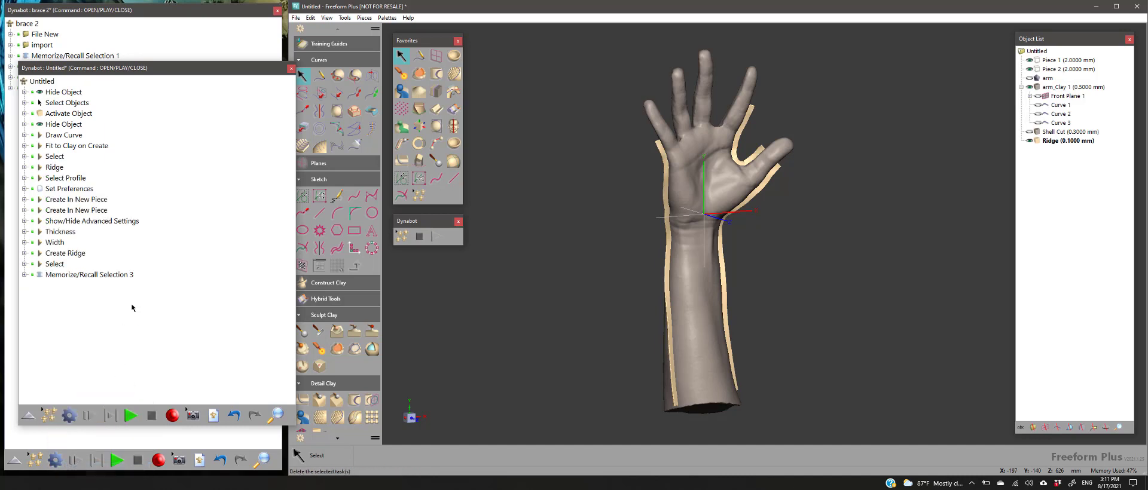
Check the Fit to Clay on Create task's setting and insert a Pause playback task between Draw Curve and Fit to Clay on Create
left_click(60, 156)
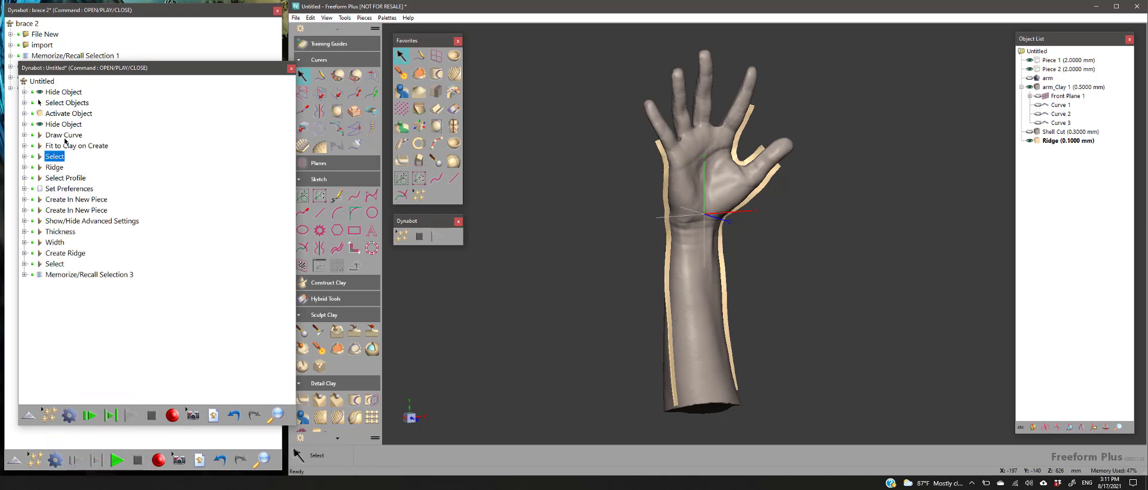
left_click(63, 136)
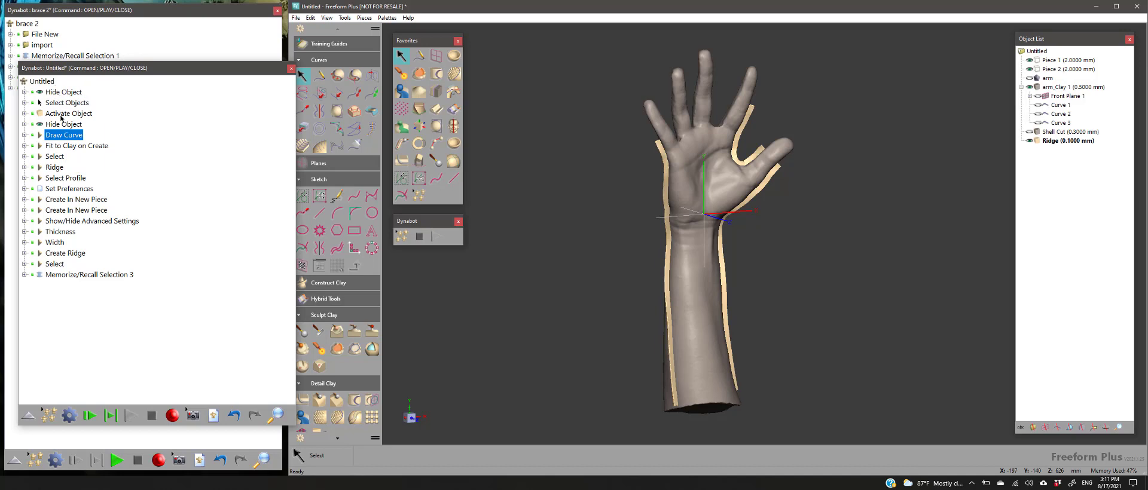
left_click(25, 135)
left_click(25, 135)
left_click(25, 146)
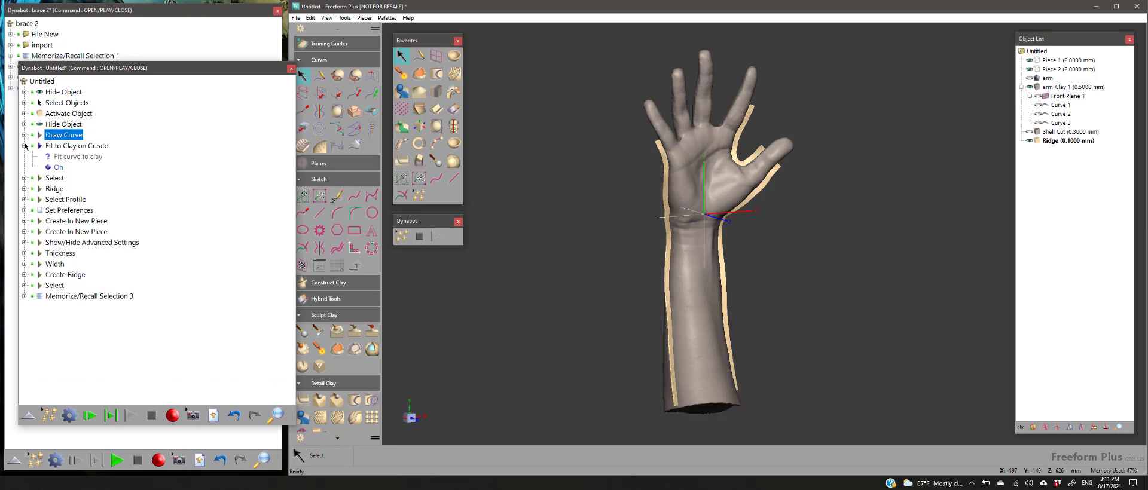
left_click(25, 146)
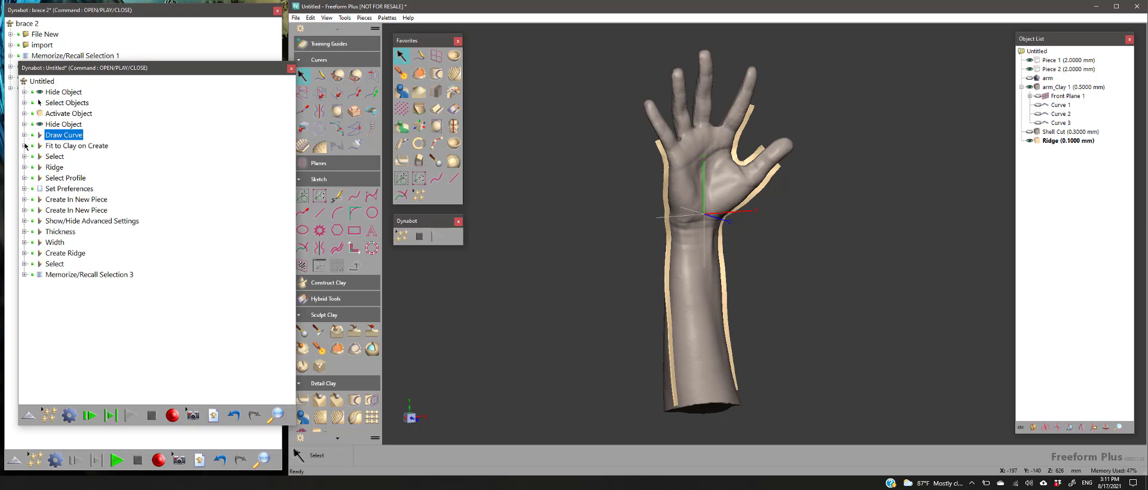
left_click(64, 149)
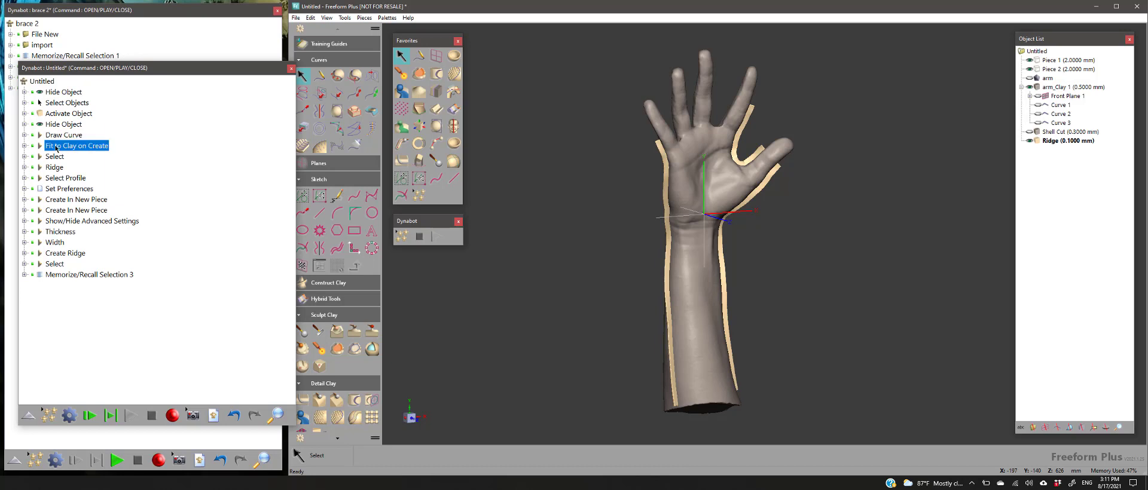
right_click(56, 148)
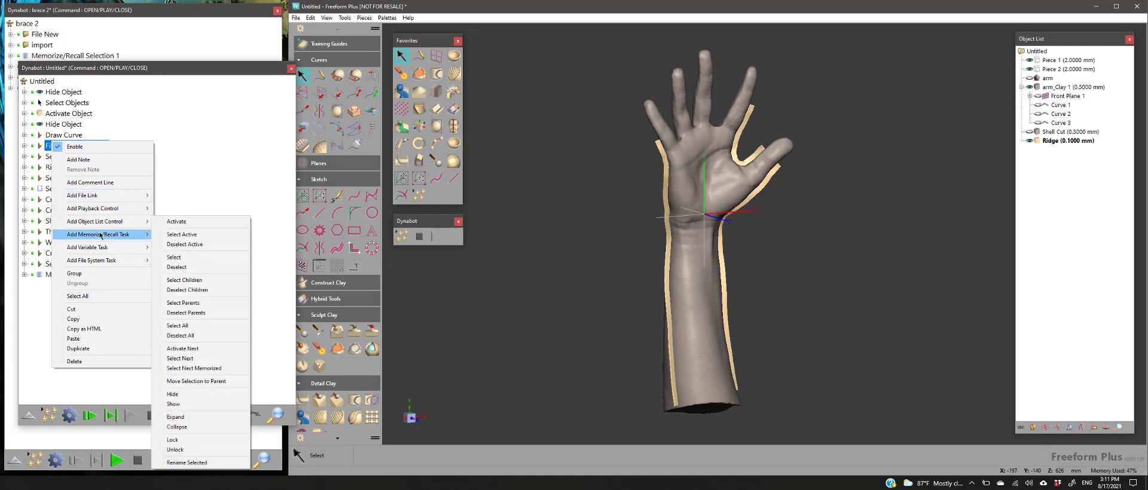
mouse_move(101, 236)
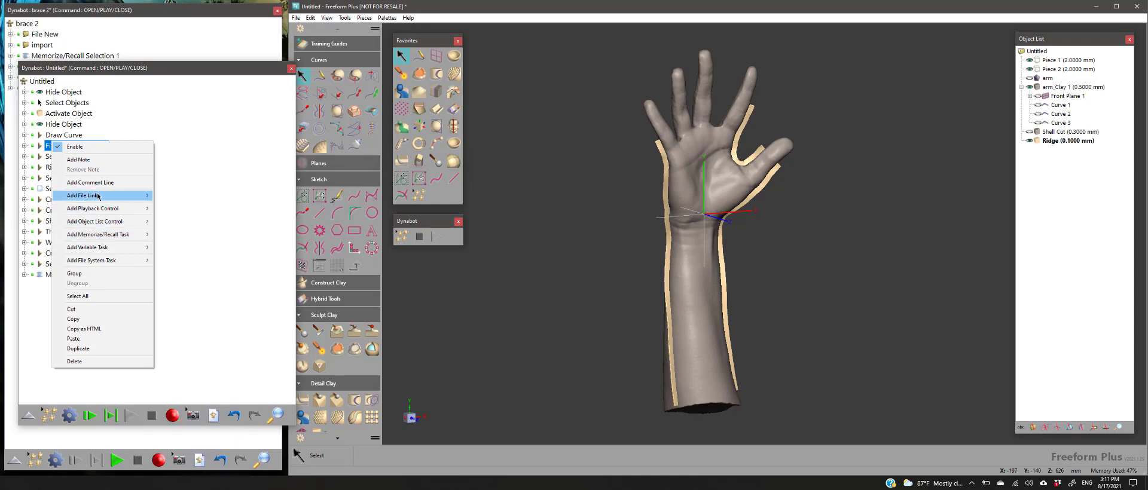
mouse_move(99, 196)
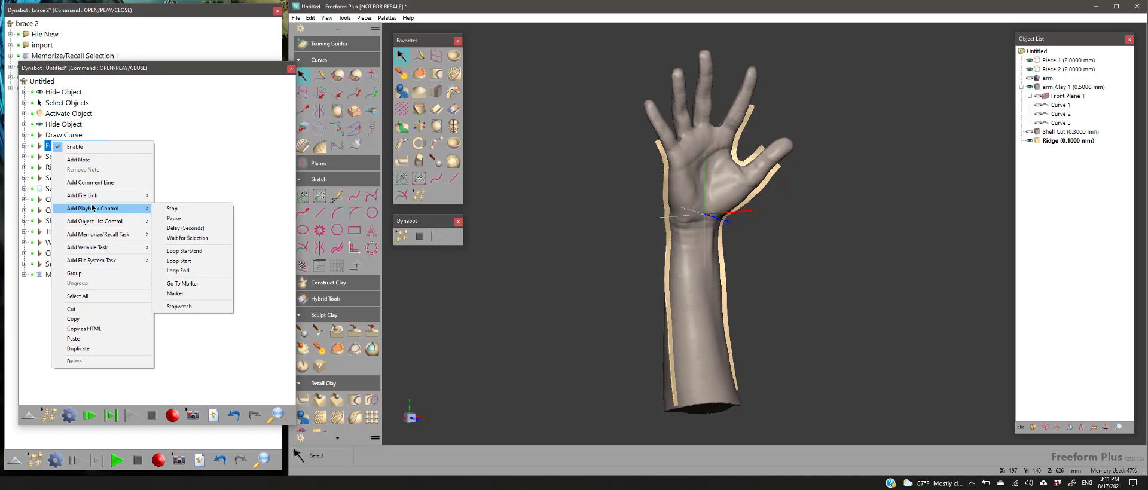
left_click(174, 219)
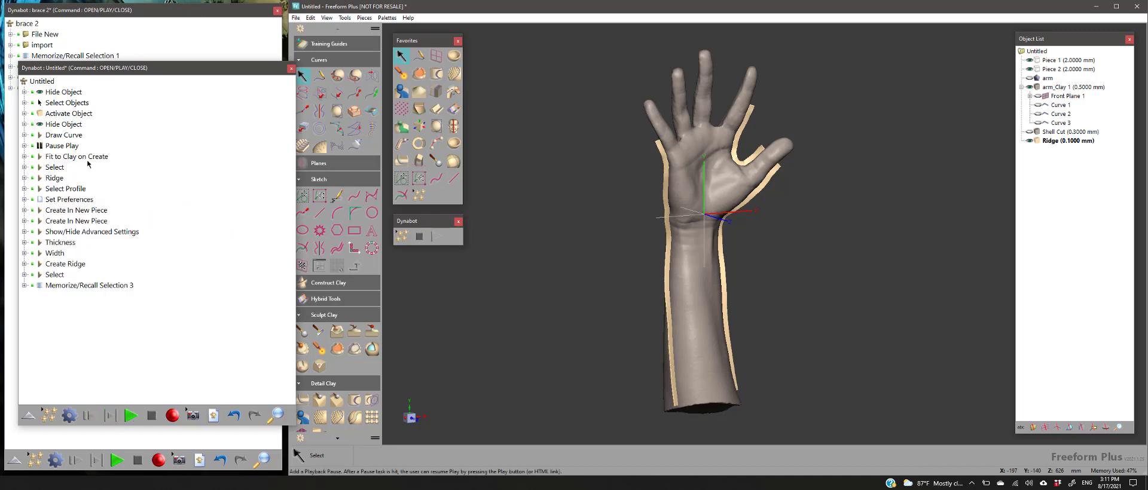
left_click(53, 148)
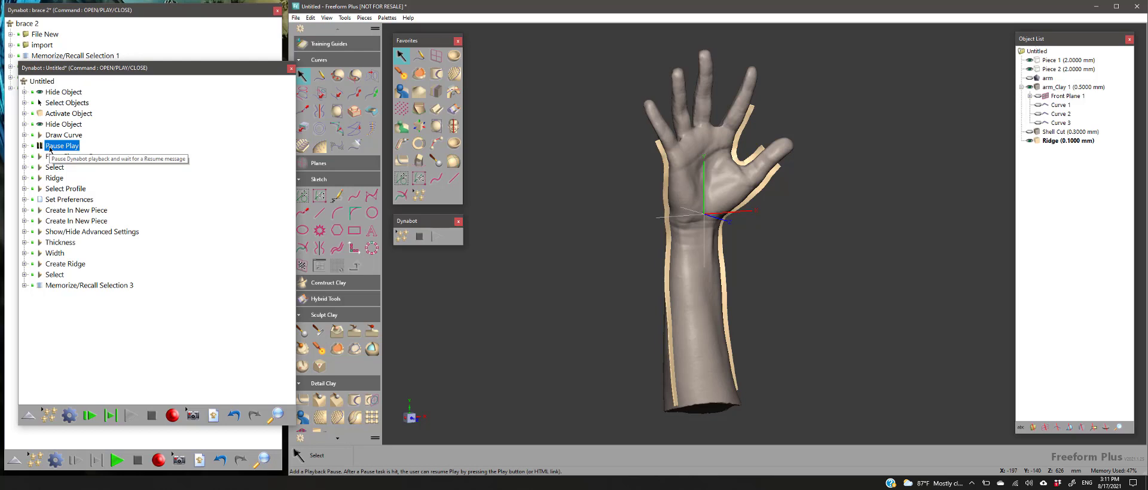
Insert an Instructions file link before the Draw Curve task and expand it to show its empty value
right_click(58, 140)
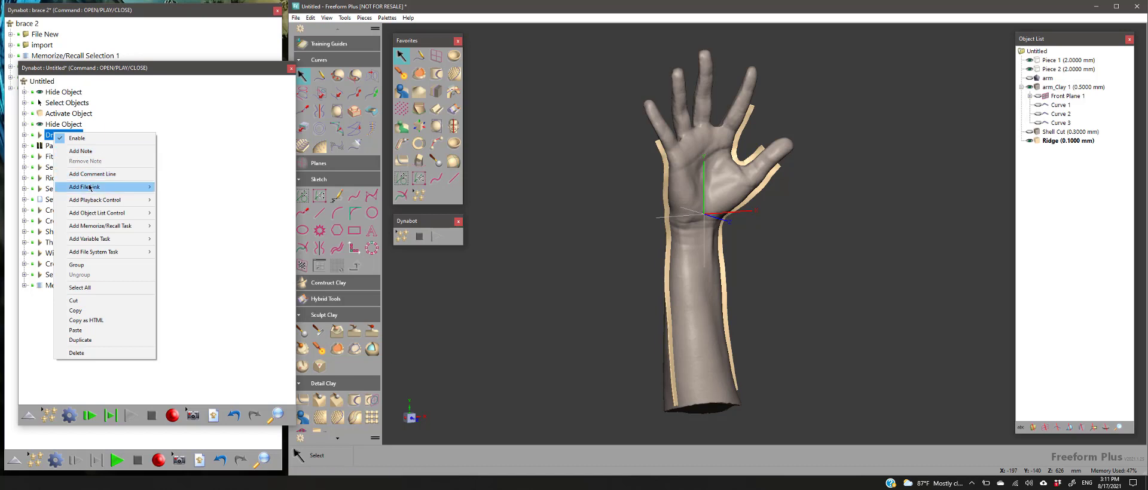
left_click(182, 187)
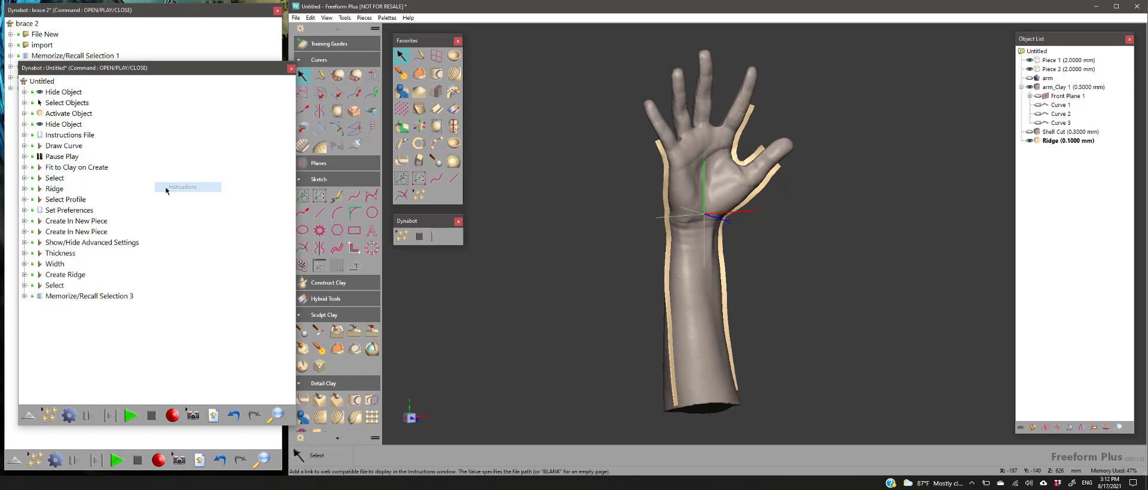
left_click(29, 138)
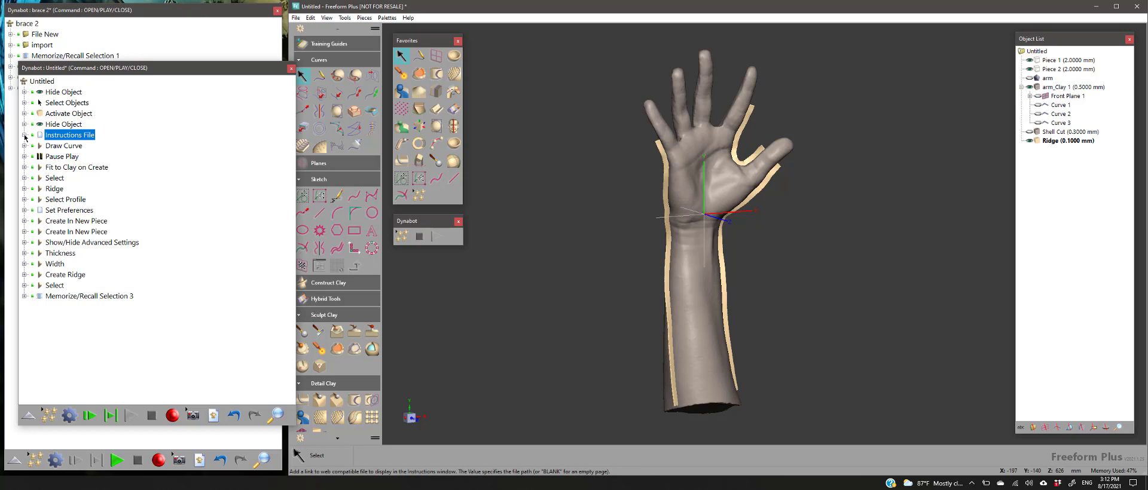
left_click(24, 136)
left_click(55, 158)
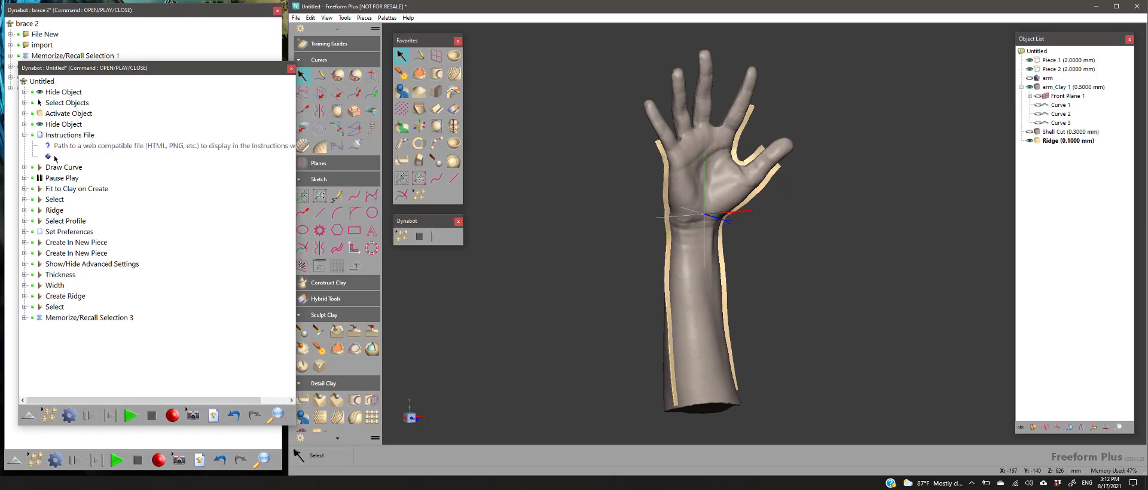
Set the Instructions File value to "Draw The curves to cut Brace" and collapse the task
right_click(52, 157)
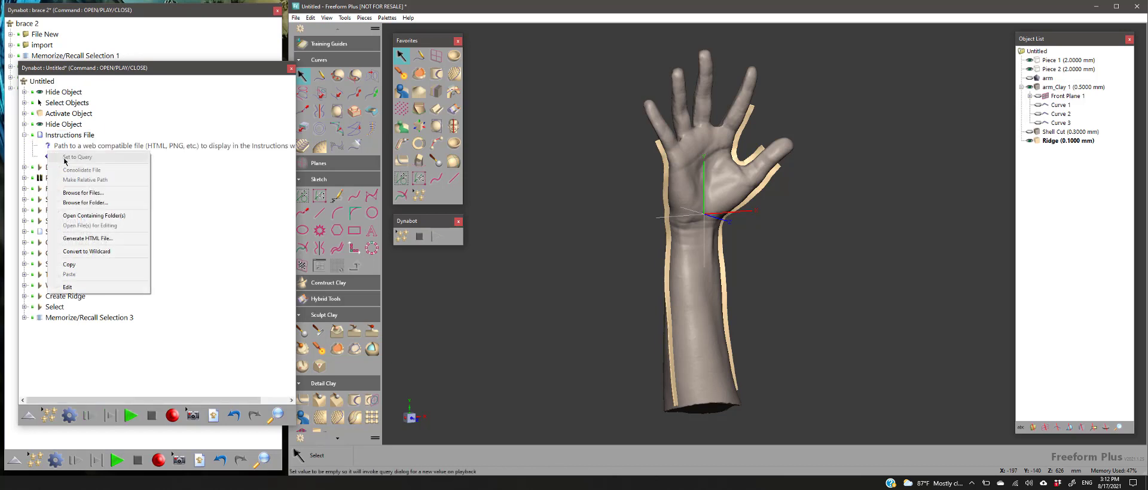
left_click(72, 285)
type("D")
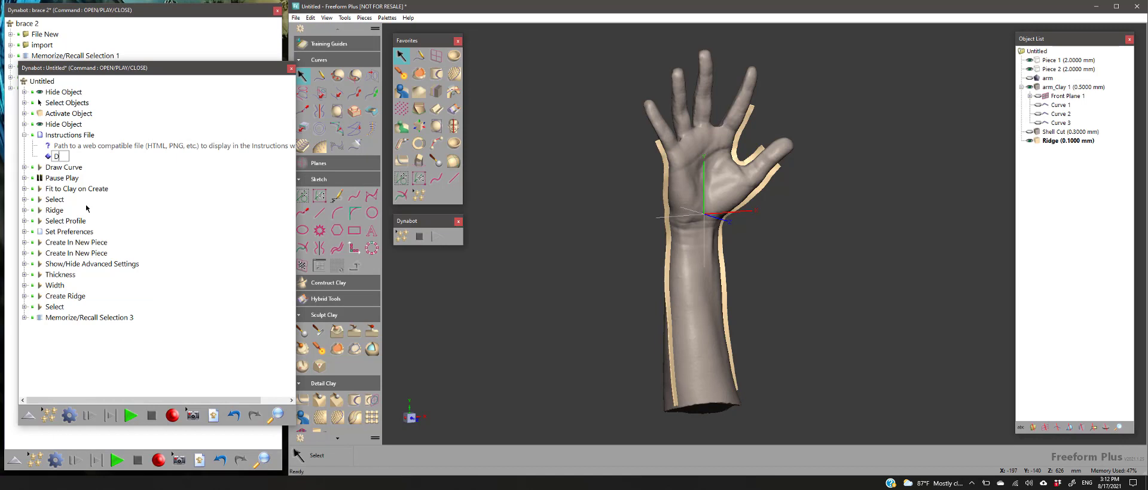
type("ra")
type("w ")
type("Separation")
key("Return")
type("cu")
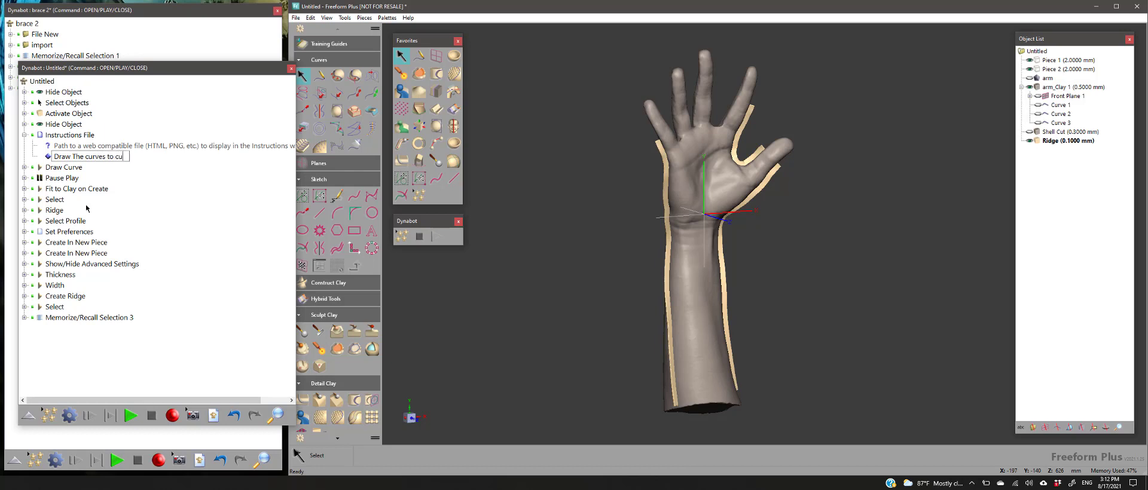
type("t Brace")
key("Return")
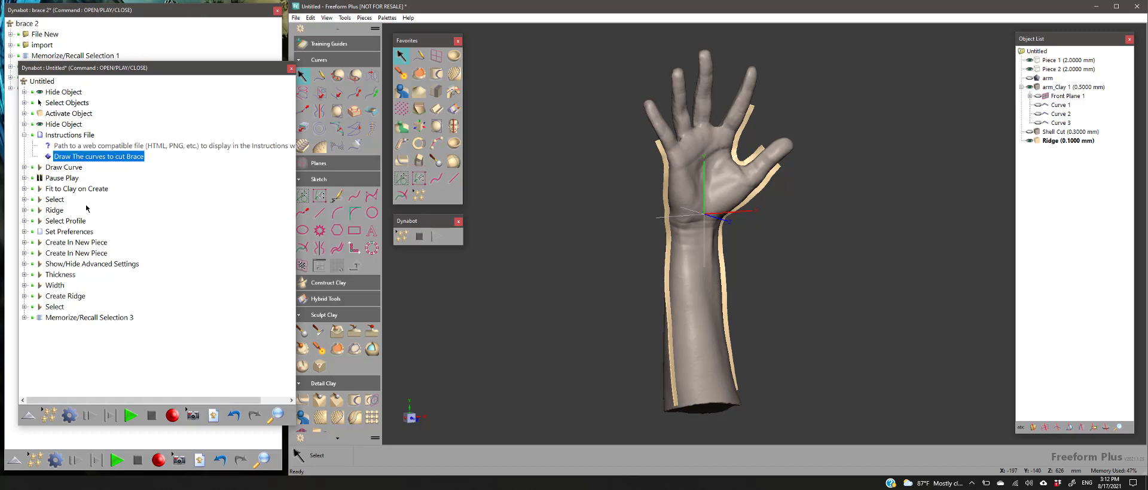
left_click(25, 135)
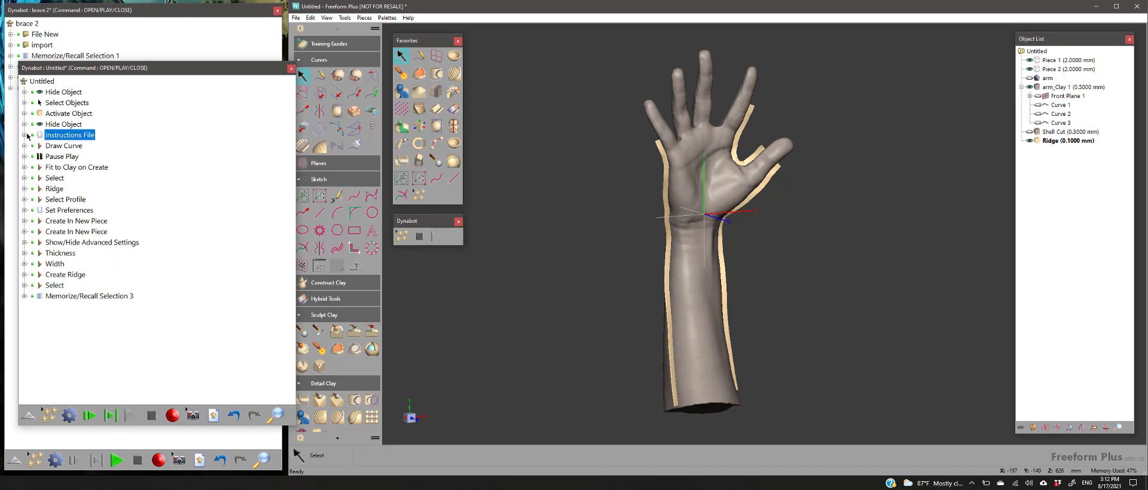
left_click(26, 134)
left_click(25, 136)
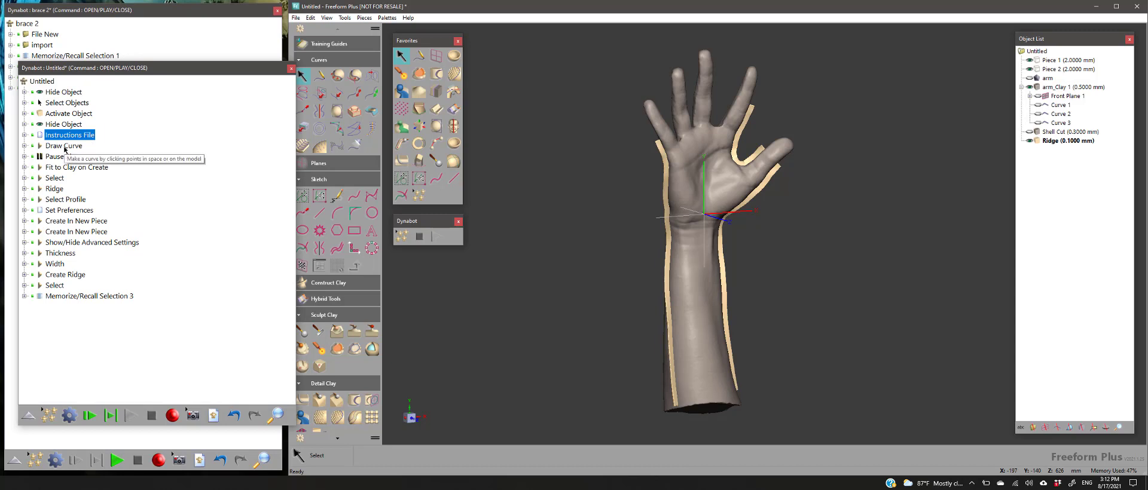
Delete the second of the two duplicate Create In New Piece tasks from the untitled script
left_click(64, 147)
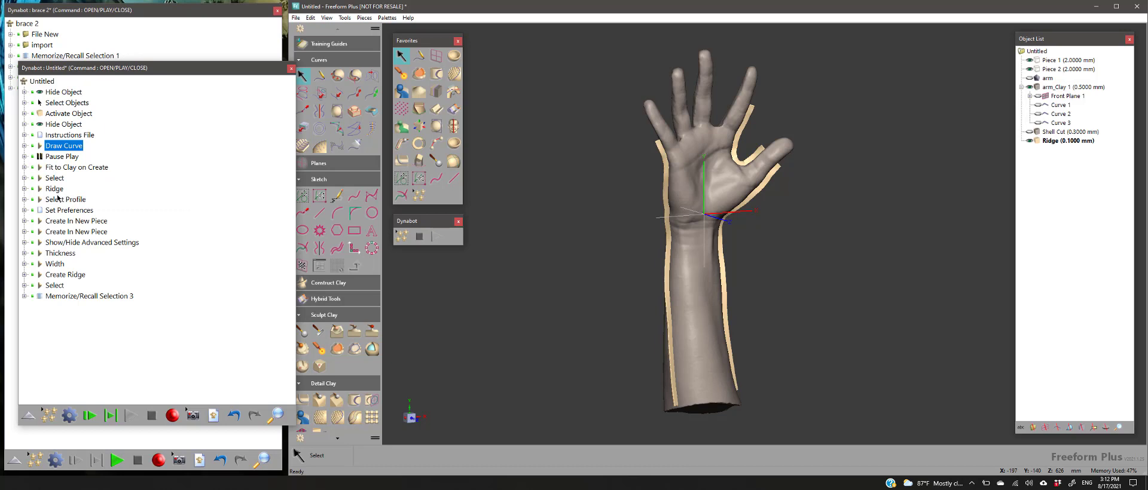
left_click(68, 233)
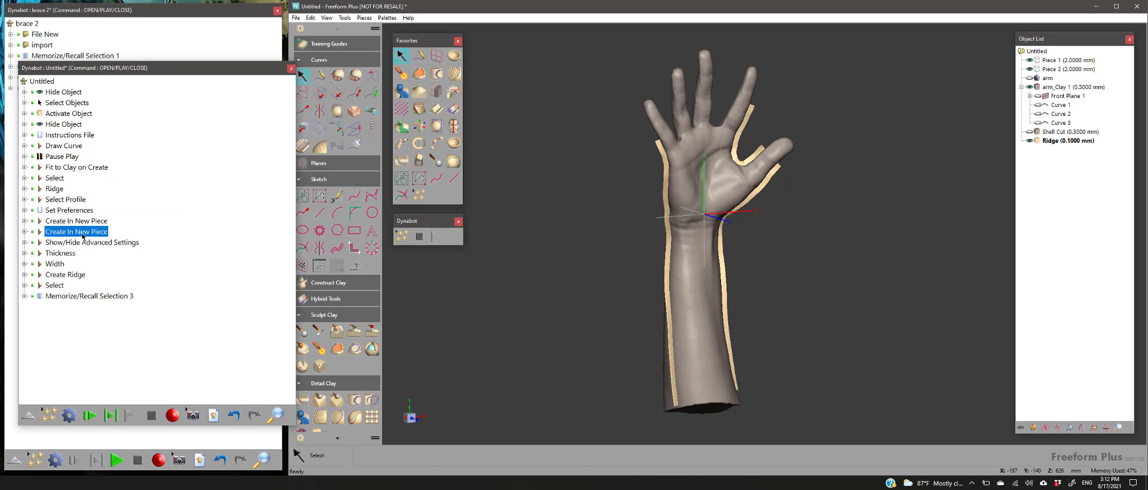
right_click(60, 227)
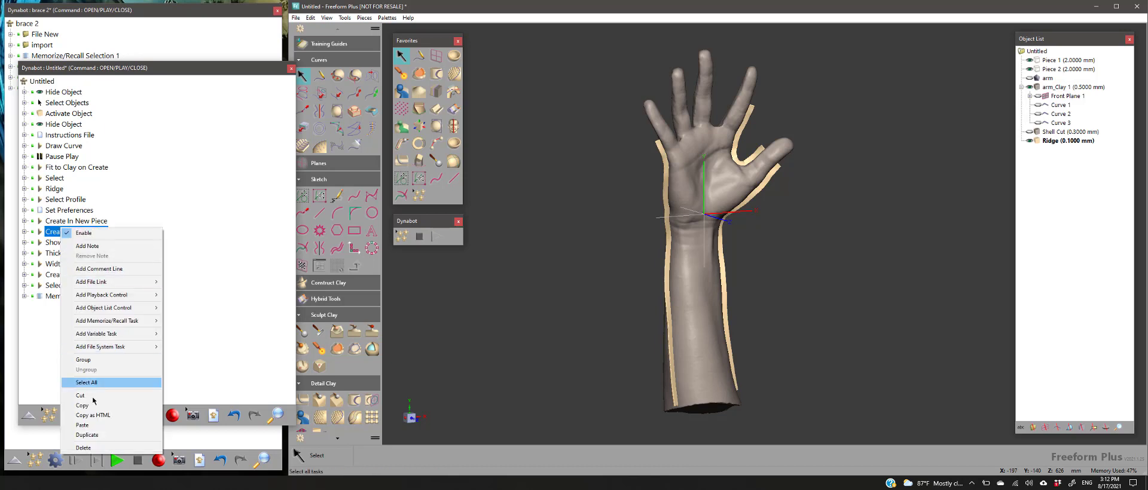
left_click(84, 448)
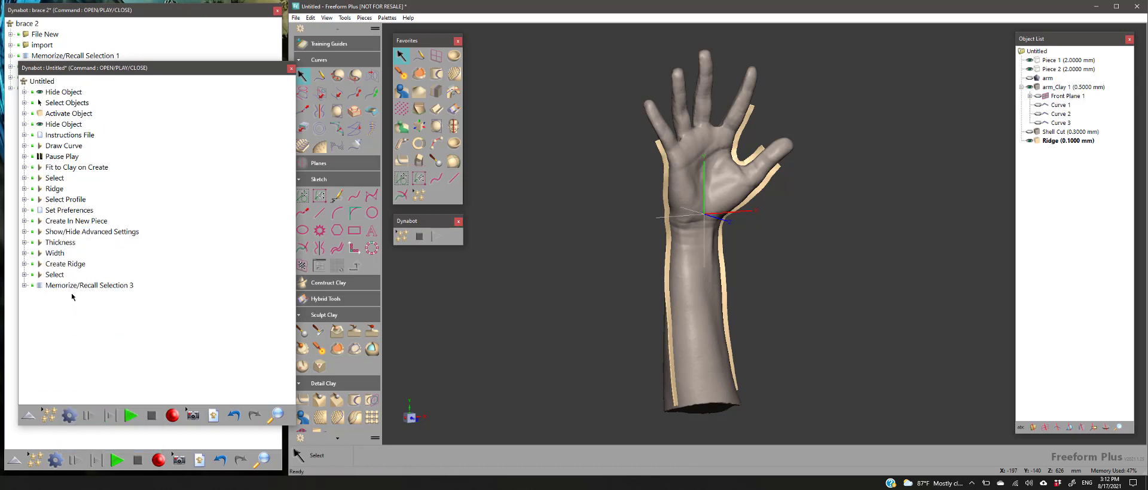
Group all tasks from Hide Object to Memorize/Recall Selection 3 and name the group "Ridge"
left_click(71, 286)
left_click(62, 93, "shift")
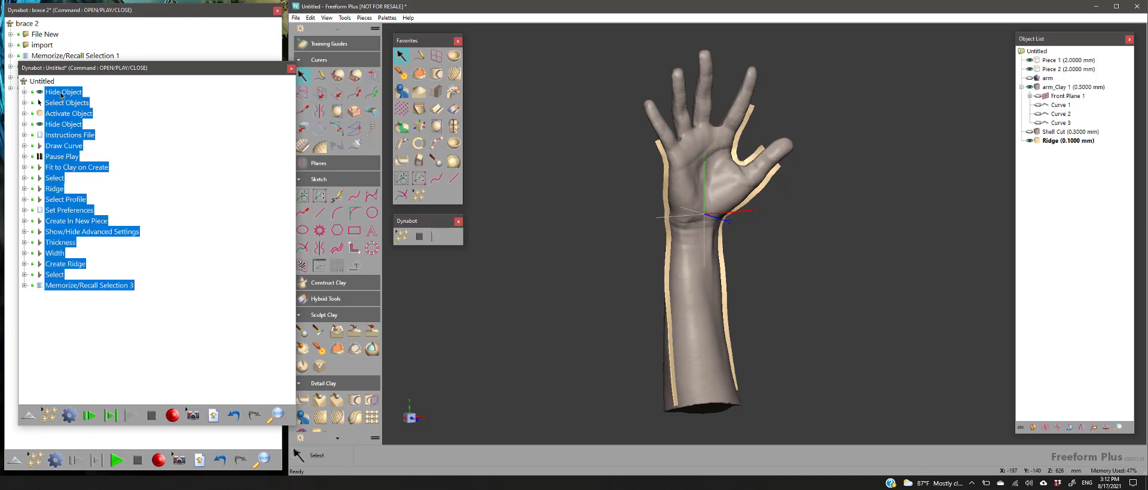
right_click(60, 90)
left_click(88, 220)
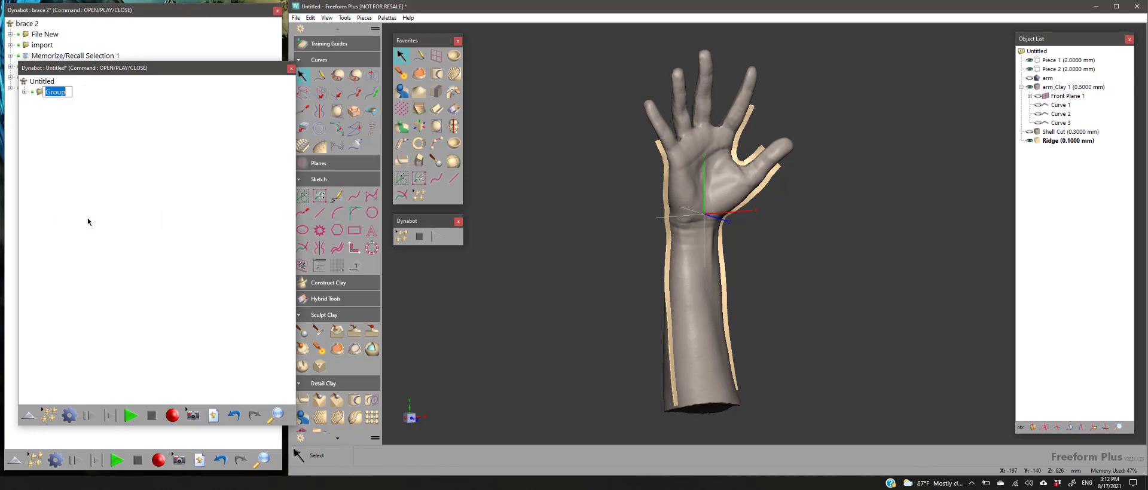
type("Ridge")
key("Return")
Copy the Ridge group into the brace 2 script after the Activate Object task and check its contents
right_click(48, 93)
left_click(85, 256)
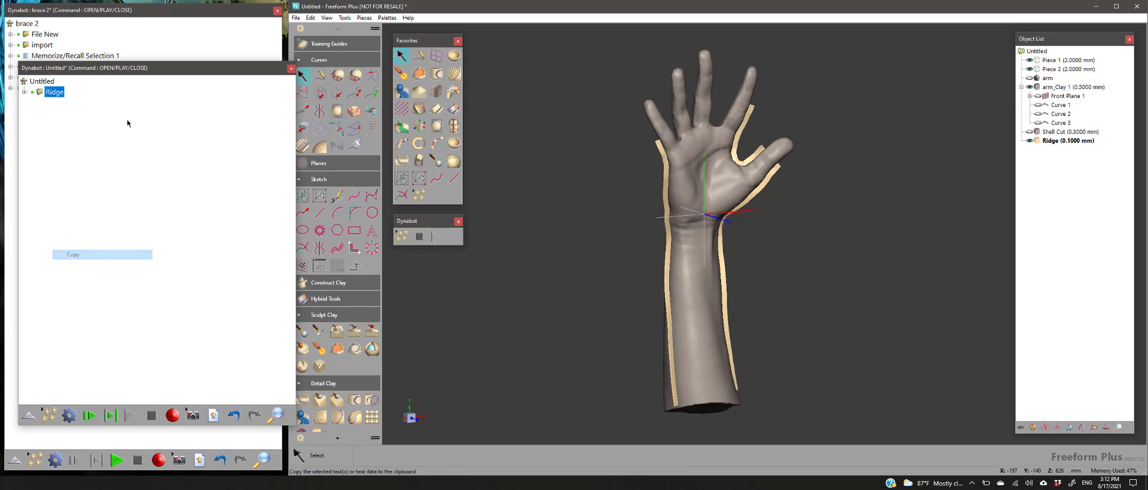
left_click(202, 19)
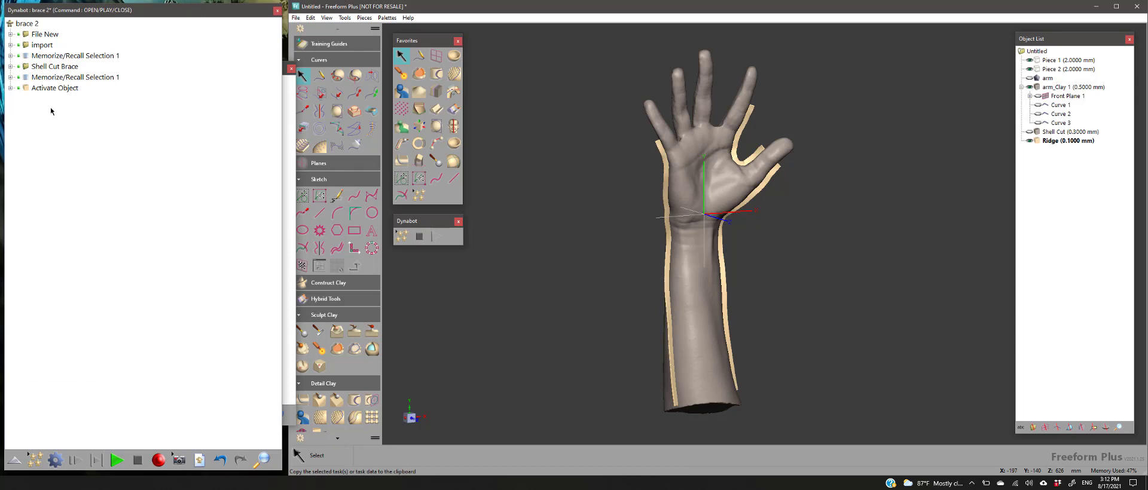
right_click(36, 88)
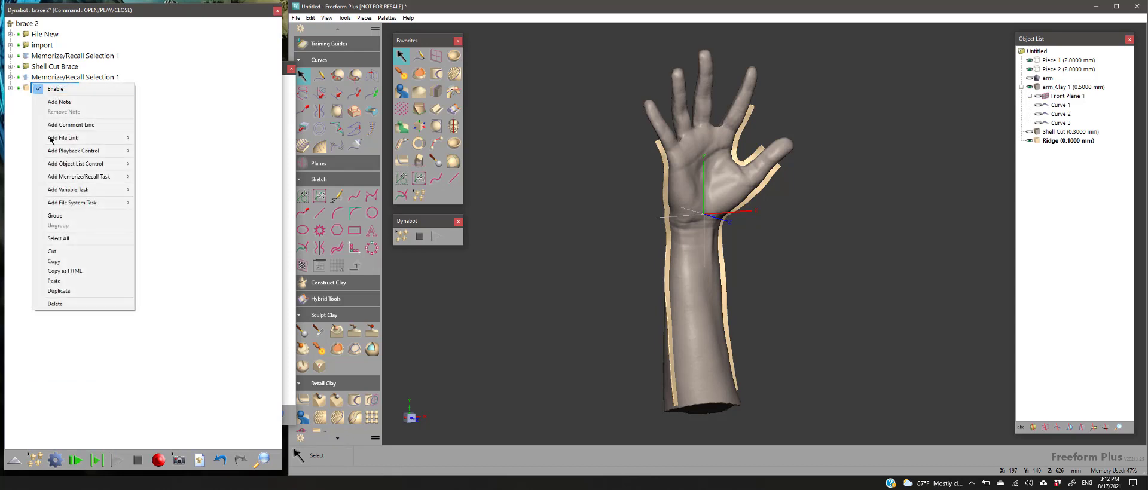
left_click(66, 281)
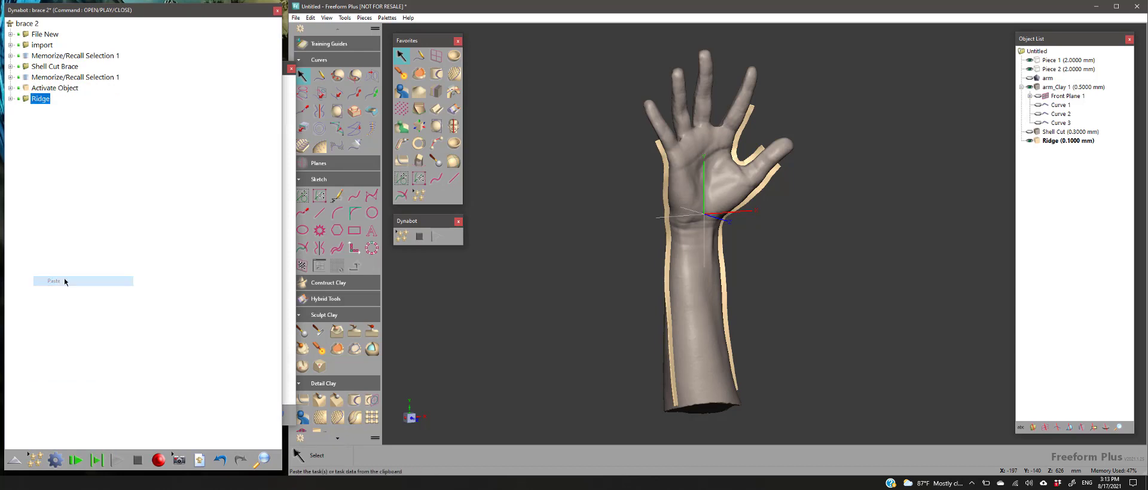
left_click(12, 99)
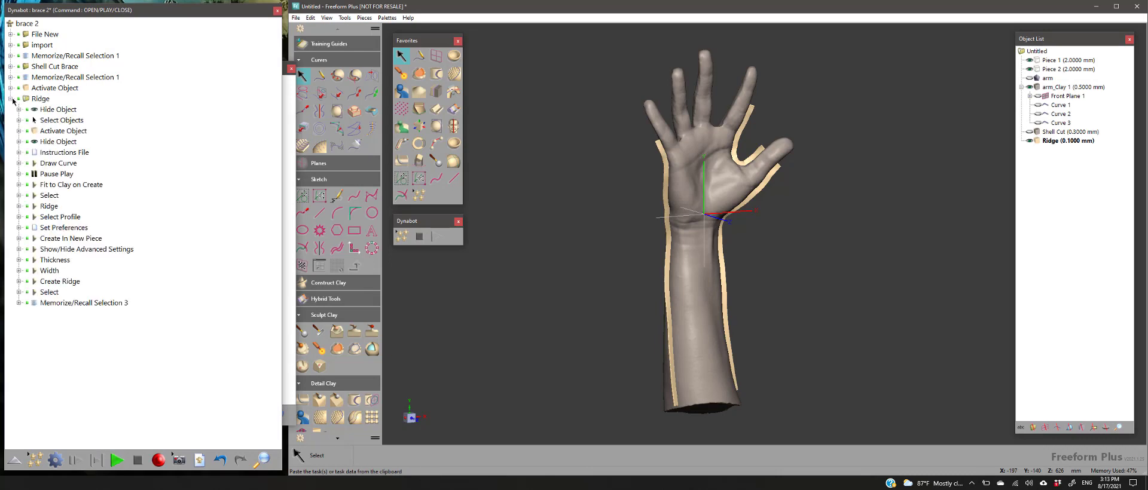
left_click(12, 100)
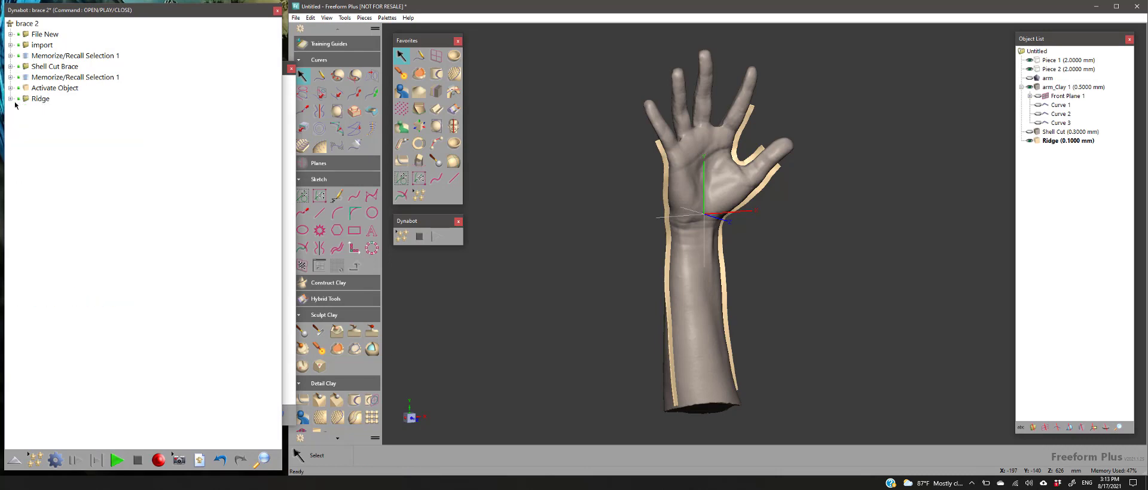
Save the brace 2 script and play it from its root, discarding the changes to the current model
left_click(201, 462)
left_click(34, 25)
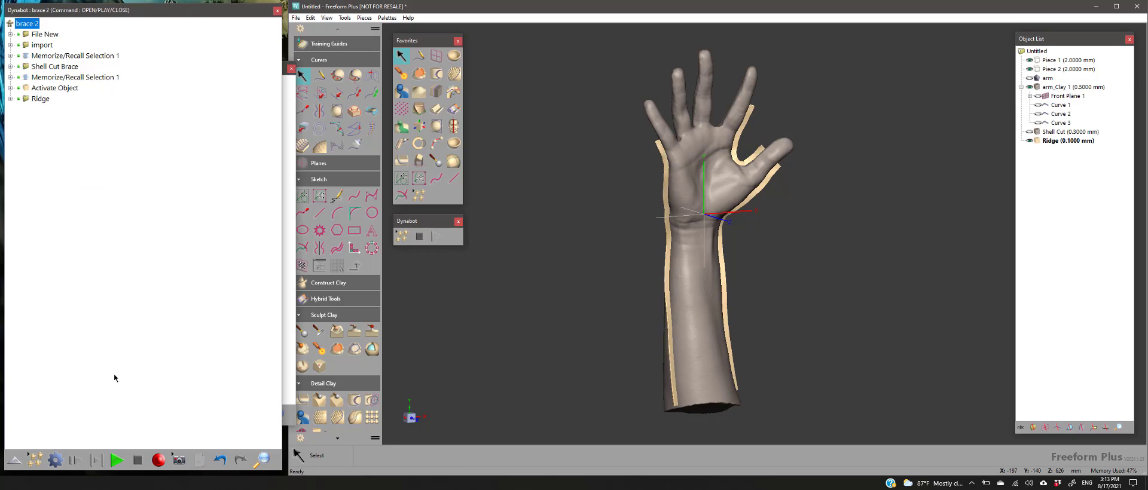
left_click(117, 459)
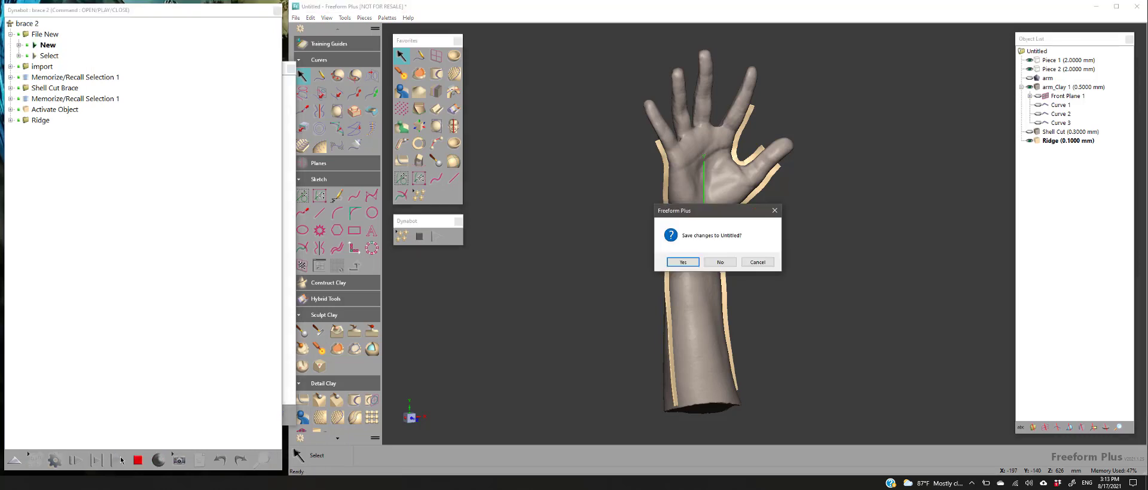
left_click(725, 260)
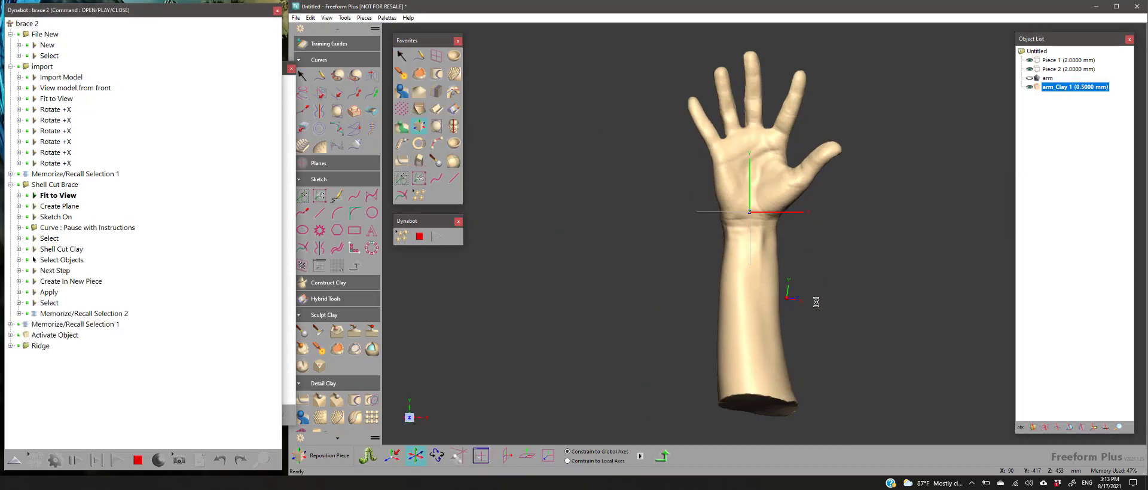
Draw a closed sketch curve around the palm and forearm on the front plane, and resume the playback
left_click(702, 154)
left_click(747, 126)
left_click(786, 131)
left_click(806, 138)
left_click(809, 227)
left_click(834, 359)
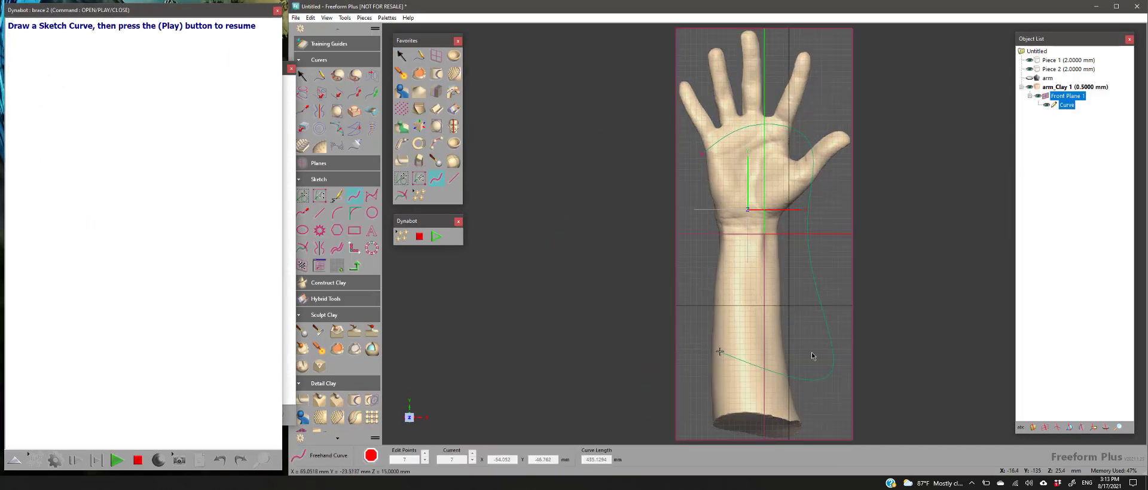
left_click(712, 370)
left_click(673, 278)
left_click(702, 154)
left_click(436, 236)
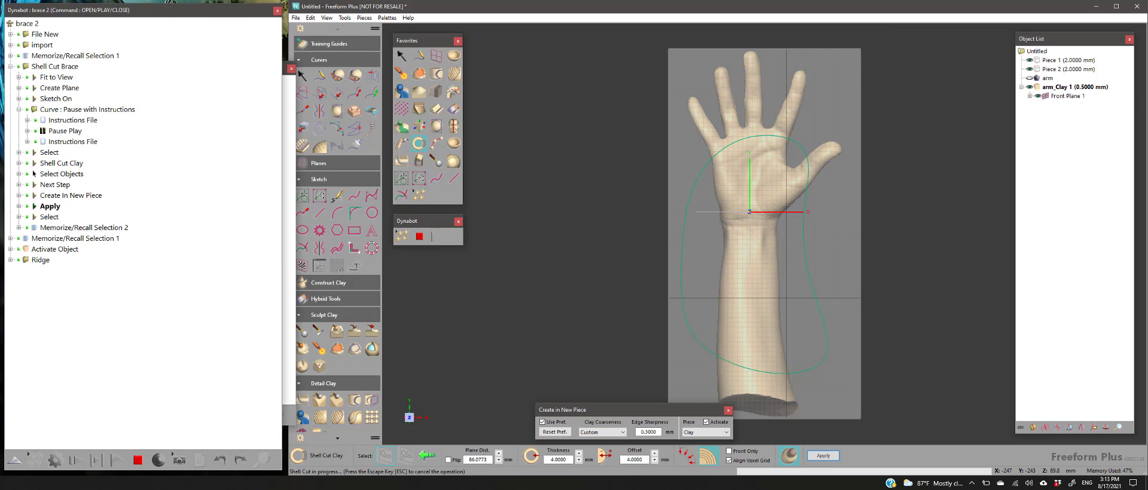
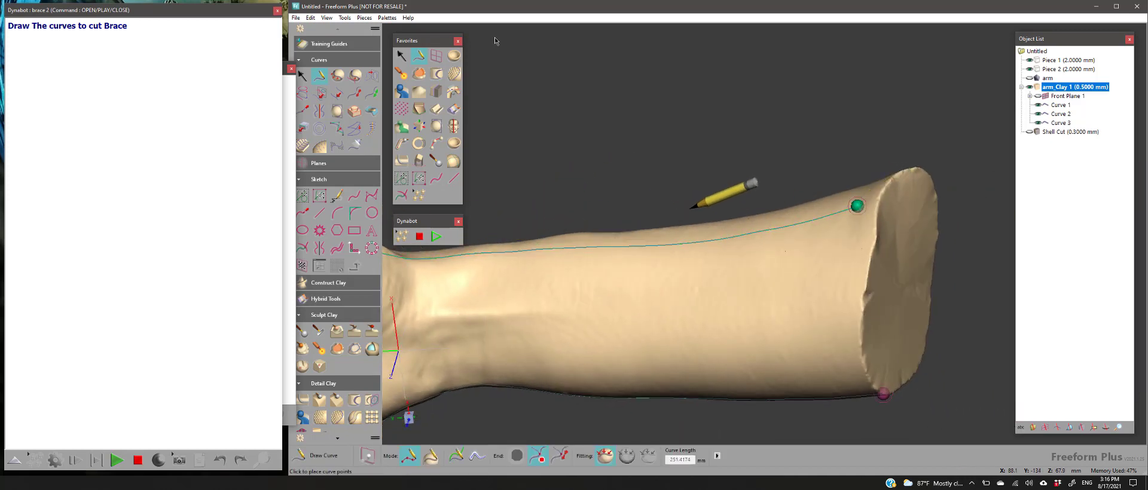
Resume playback from the curve-drawing pause, decline stopping at the Create Ridge task, and pick the curve along the forearm for the ridge
left_click(111, 469)
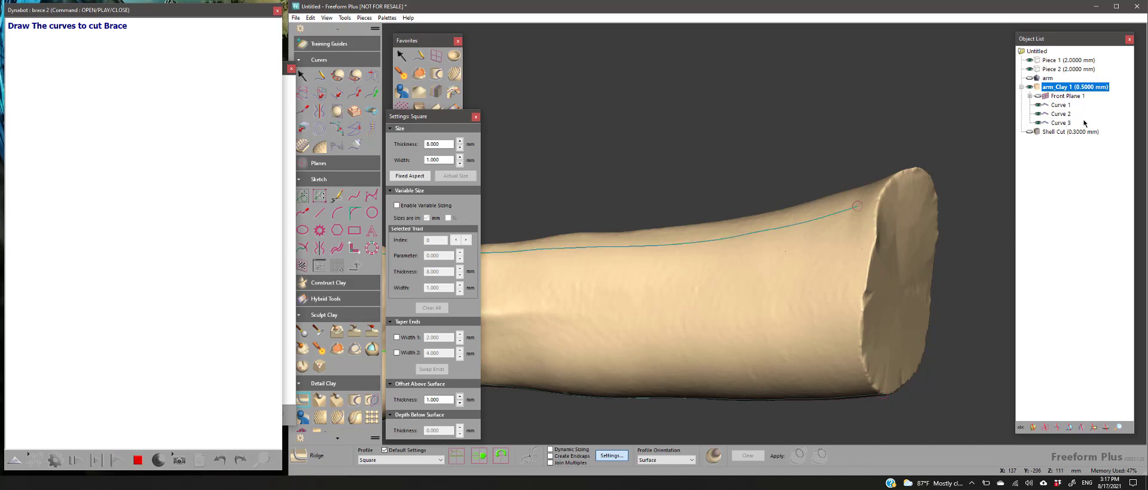
key("Escape")
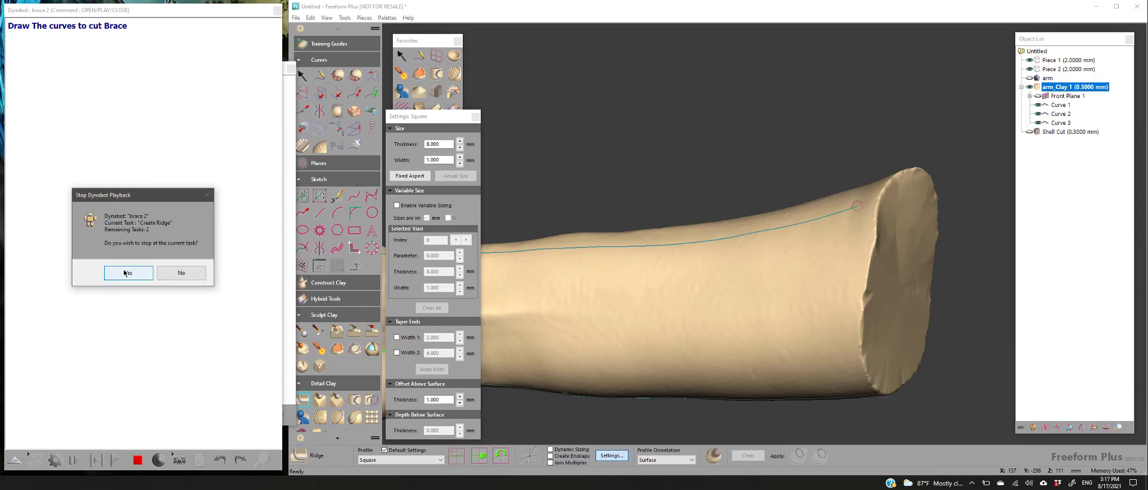
left_click(181, 276)
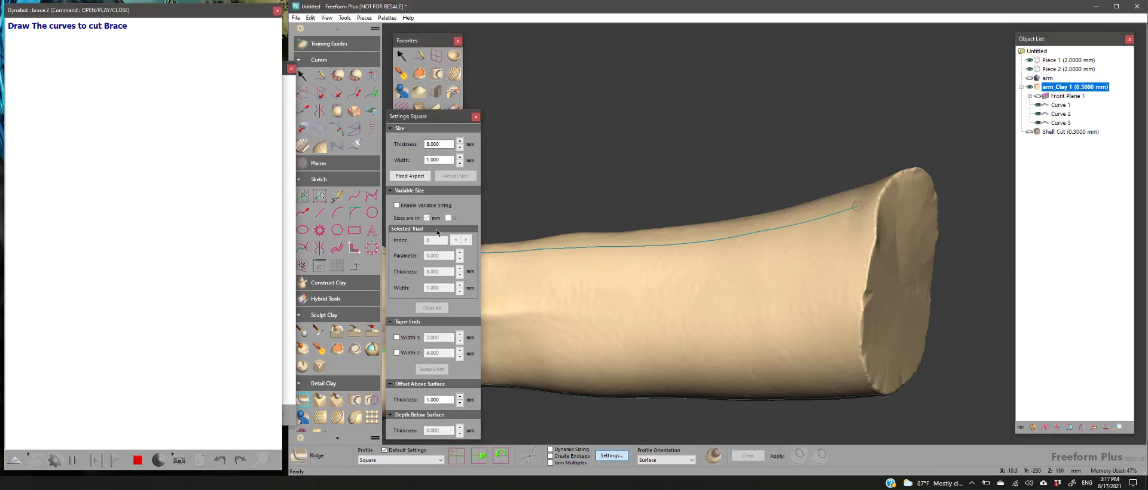
left_click(1062, 107)
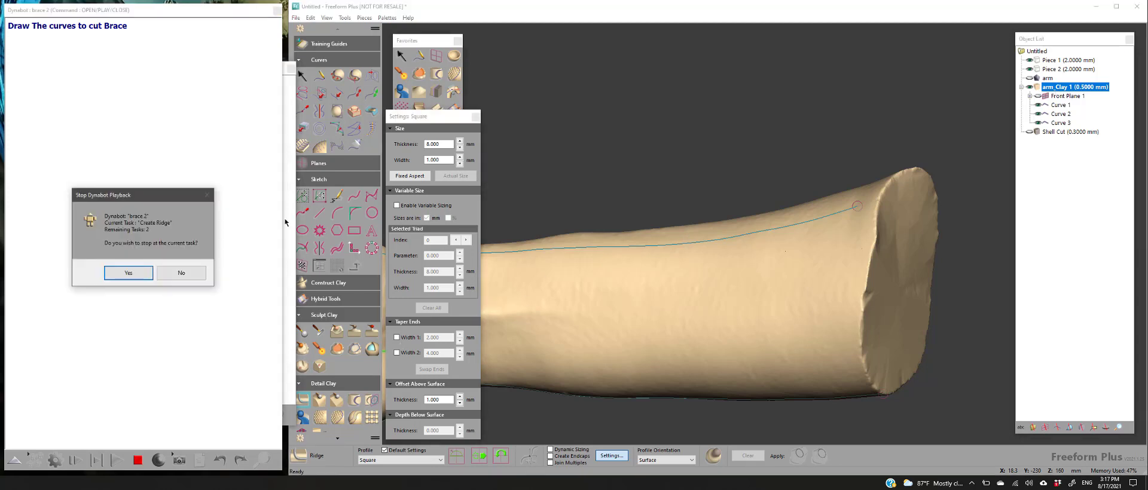
left_click(177, 273)
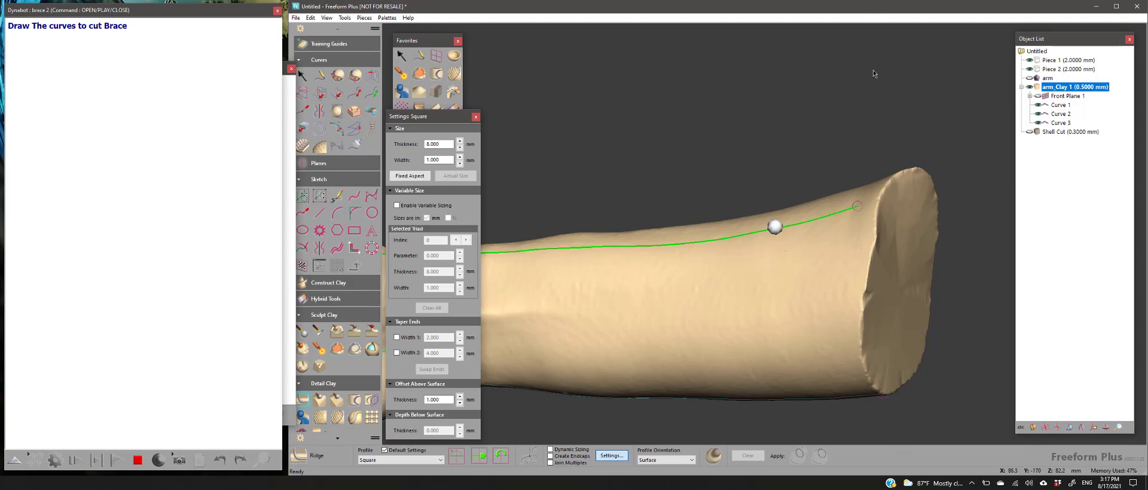
left_click(776, 222)
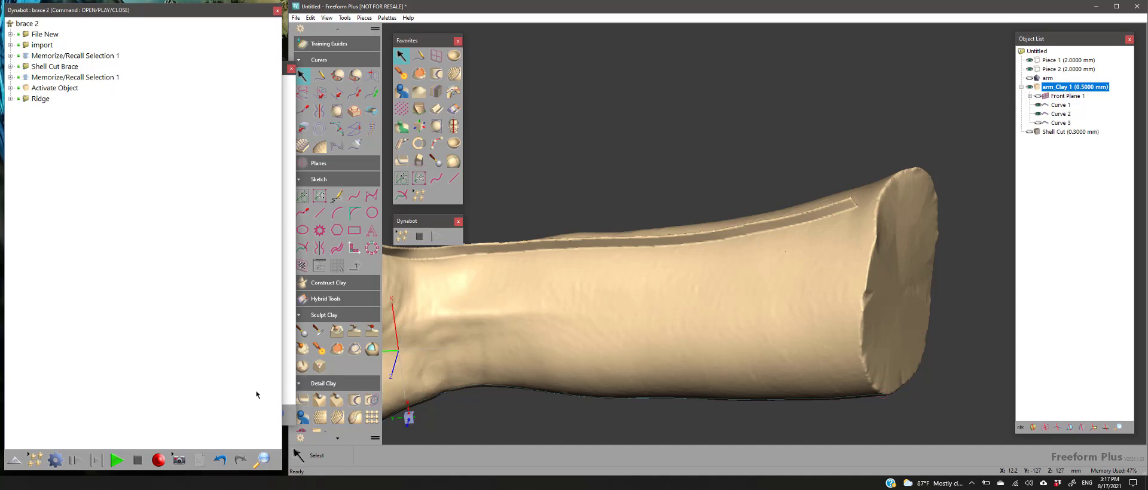
Expand the Ridge group and examine its Fit to Clay on Create, Select, Ridge and Select Profile tasks
left_click(11, 88)
left_click(10, 88)
left_click(10, 98)
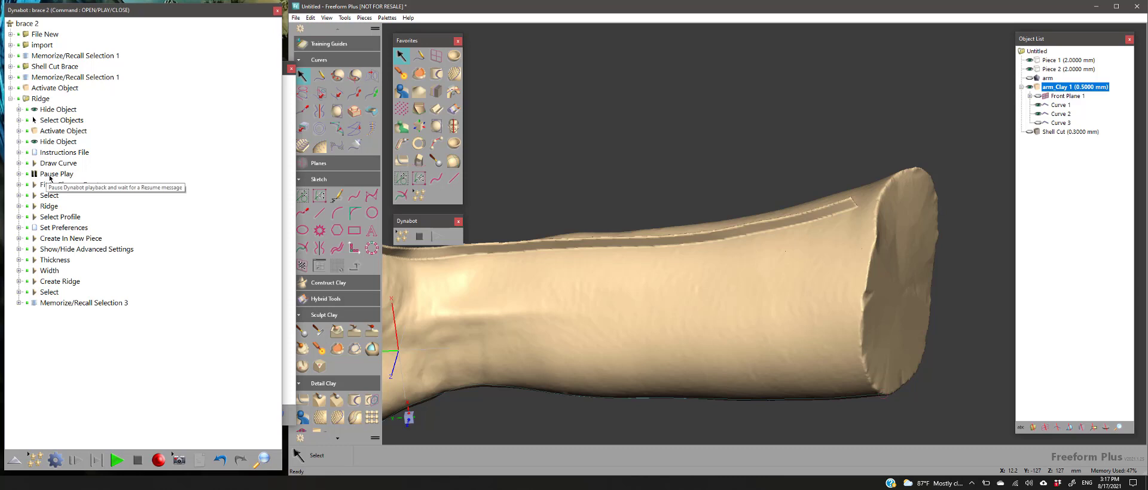
left_click(20, 185)
left_click(19, 184)
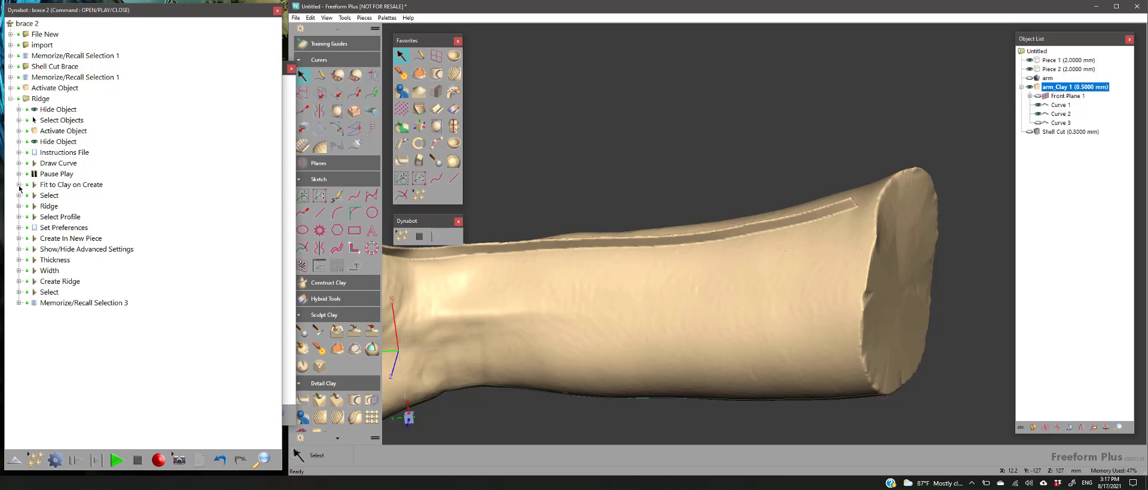
left_click(18, 196)
left_click(18, 196)
left_click(18, 207)
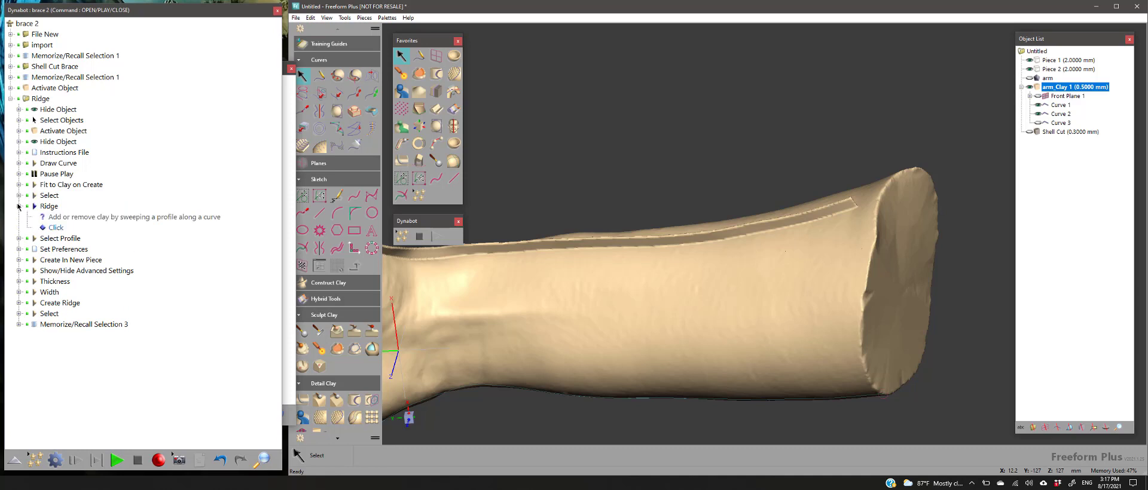
left_click(19, 207)
left_click(19, 206)
left_click(18, 207)
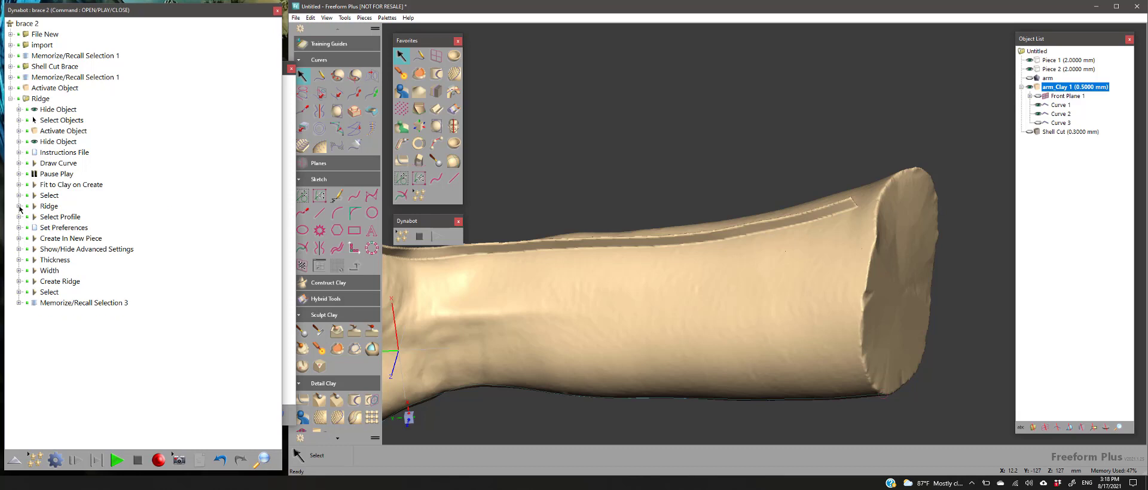
left_click(48, 217)
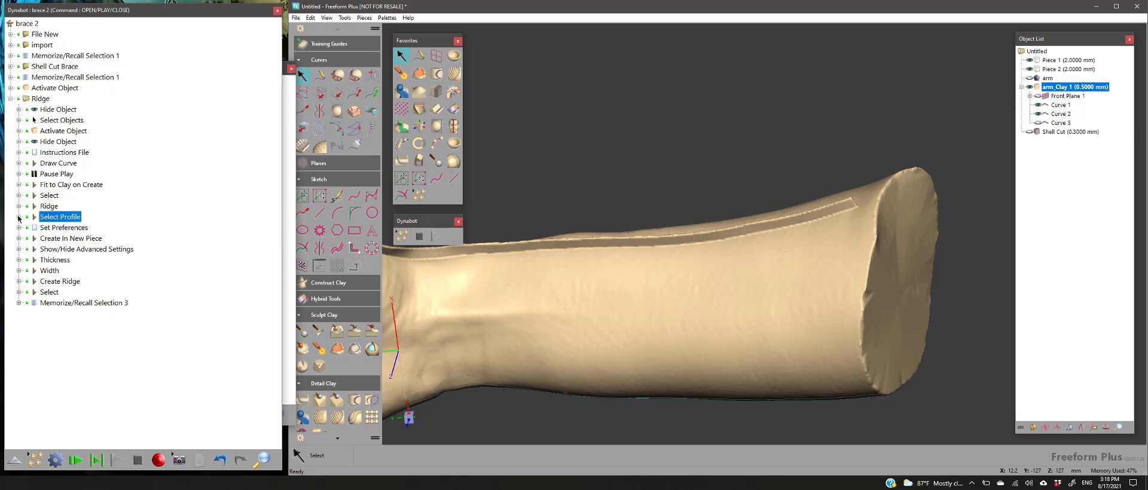
left_click(18, 218)
left_click(19, 218)
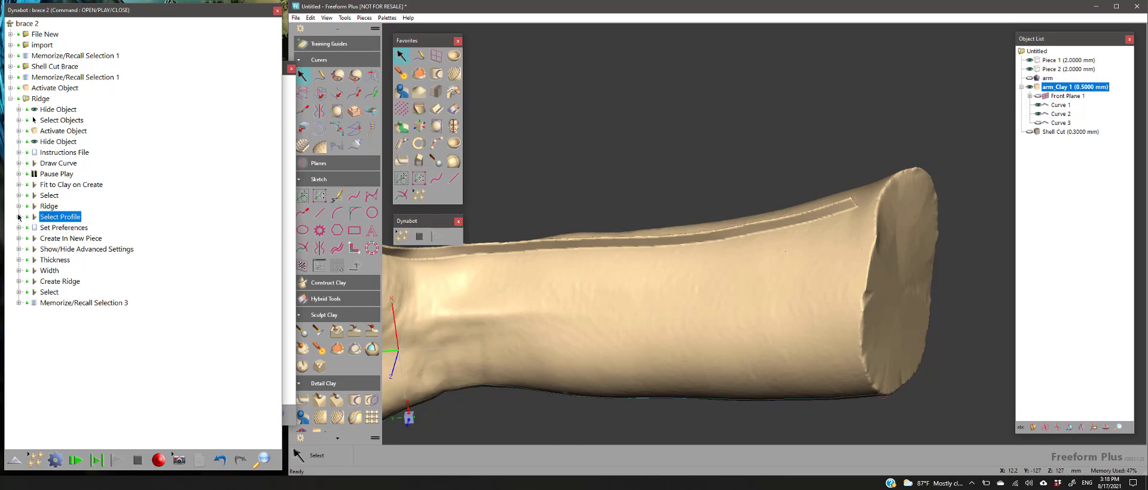
Review the Ridge group's last tasks and add a Pause playback control just before the Create Ridge task
left_click(73, 251)
left_click(64, 239)
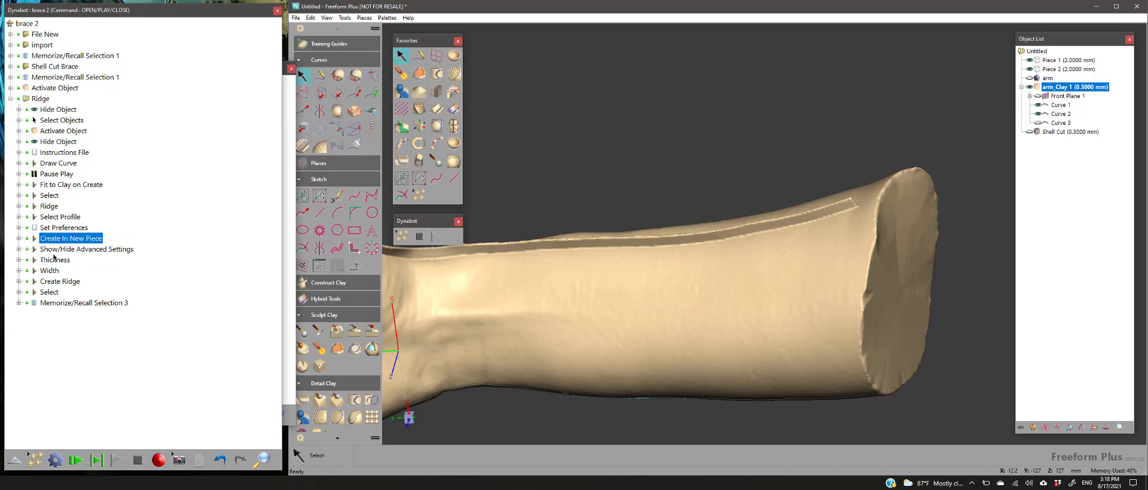
left_click(53, 282)
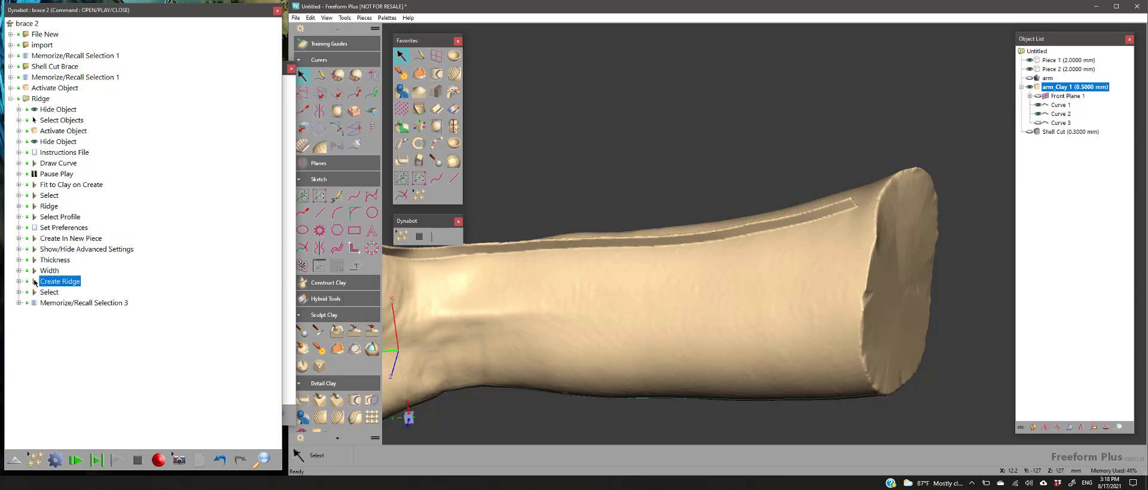
left_click(18, 281)
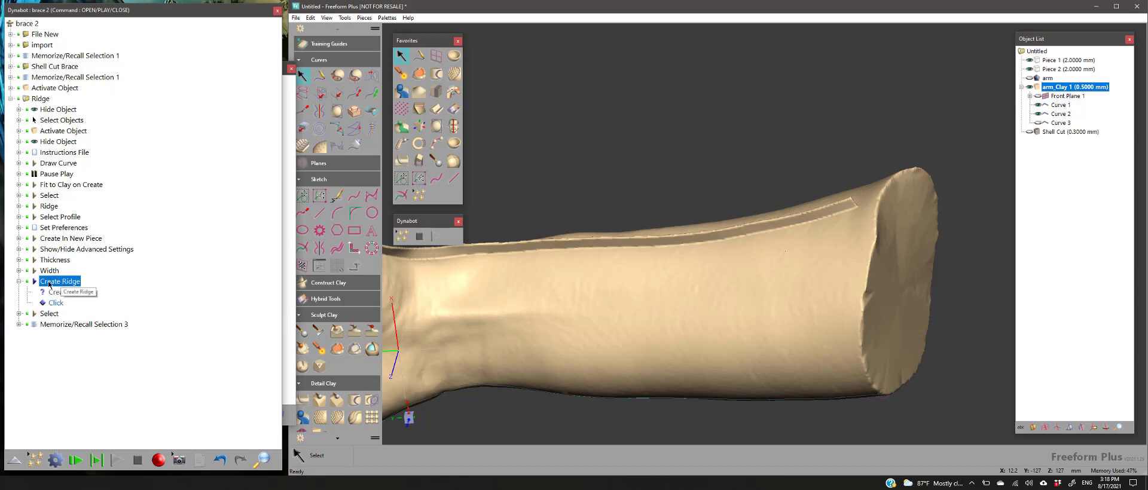
left_click(19, 281)
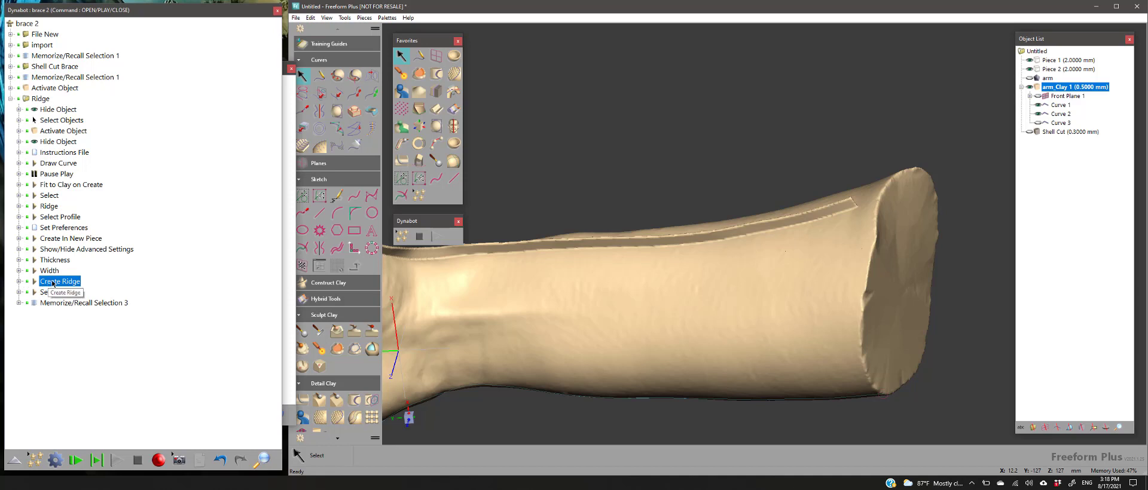
right_click(51, 281)
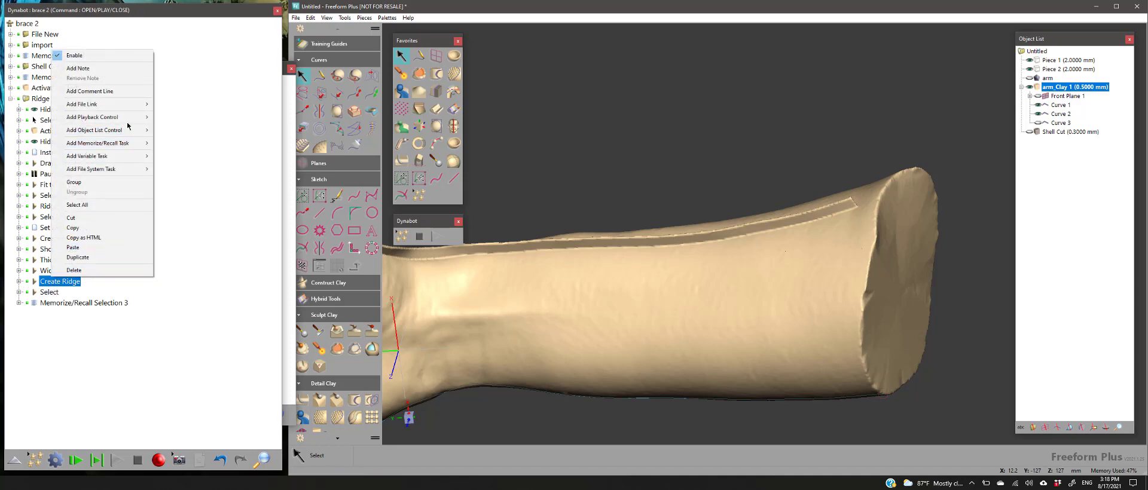
mouse_move(130, 119)
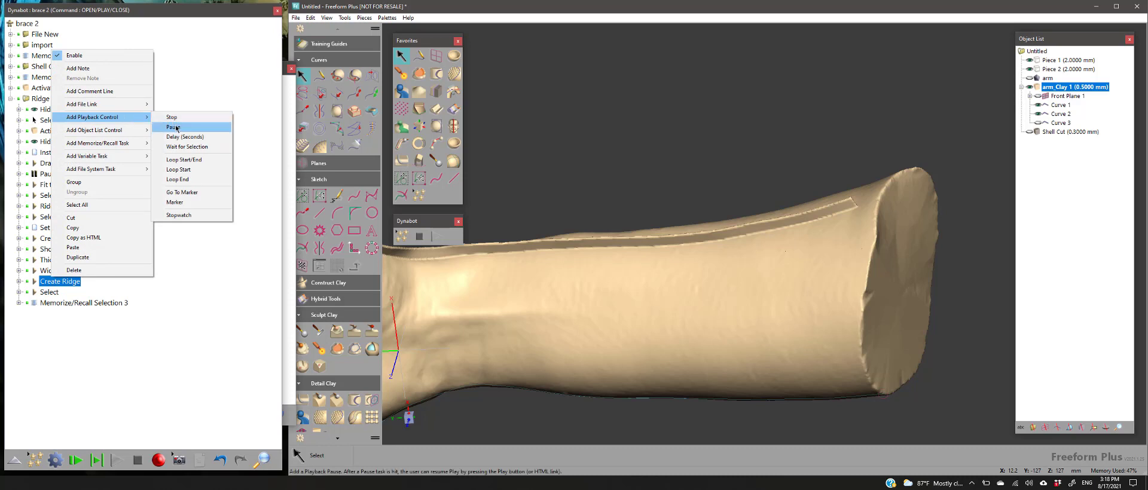
left_click(174, 126)
left_click(56, 283)
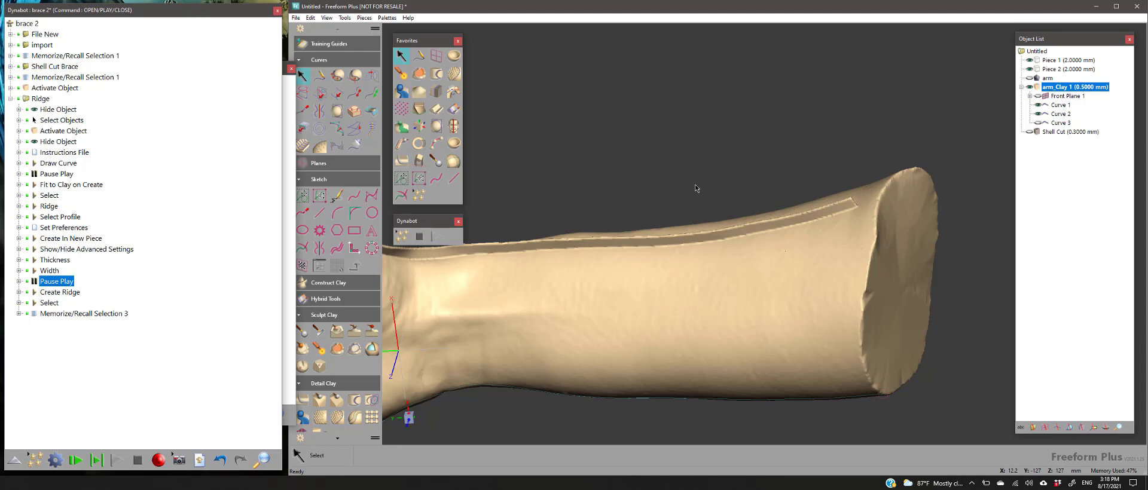
Undo the ridge created along the forearm so the clay arm is ready for another test
key("ctrl+z")
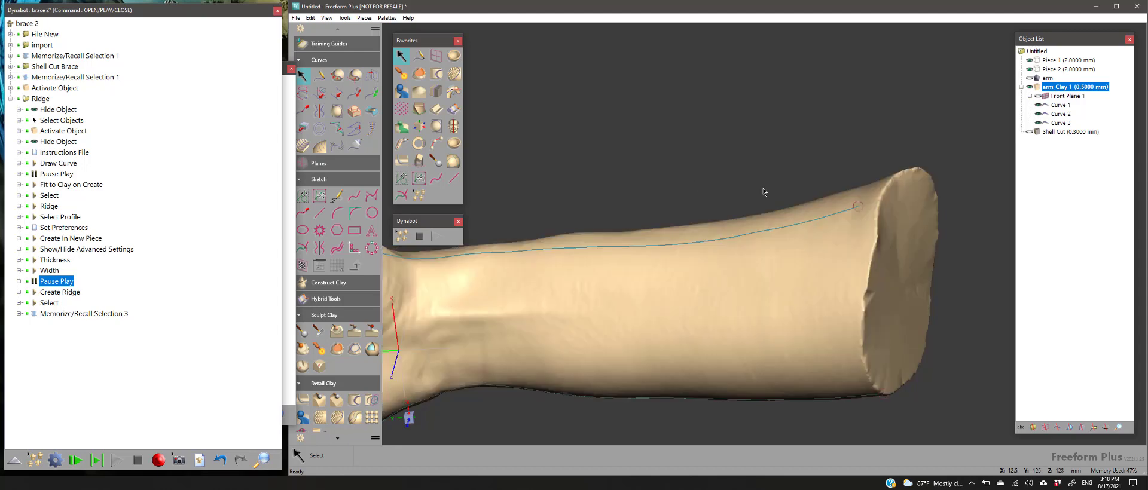
scroll(732, 186, "down", 5)
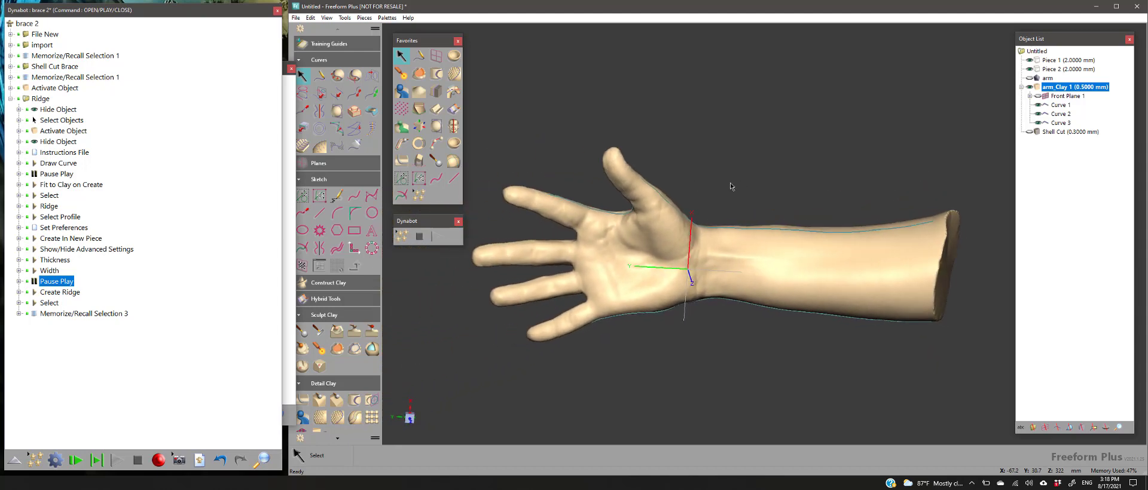
scroll(729, 187, "up", 1)
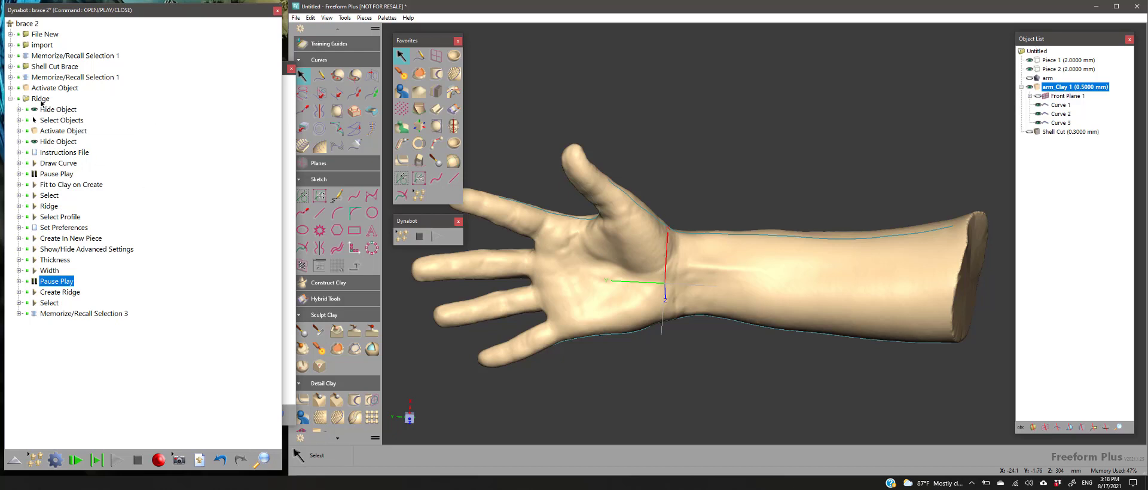
Play the brace 2 script from the Ridge group and resume it past the curve-drawing pause
left_click(41, 99)
right_click(40, 100)
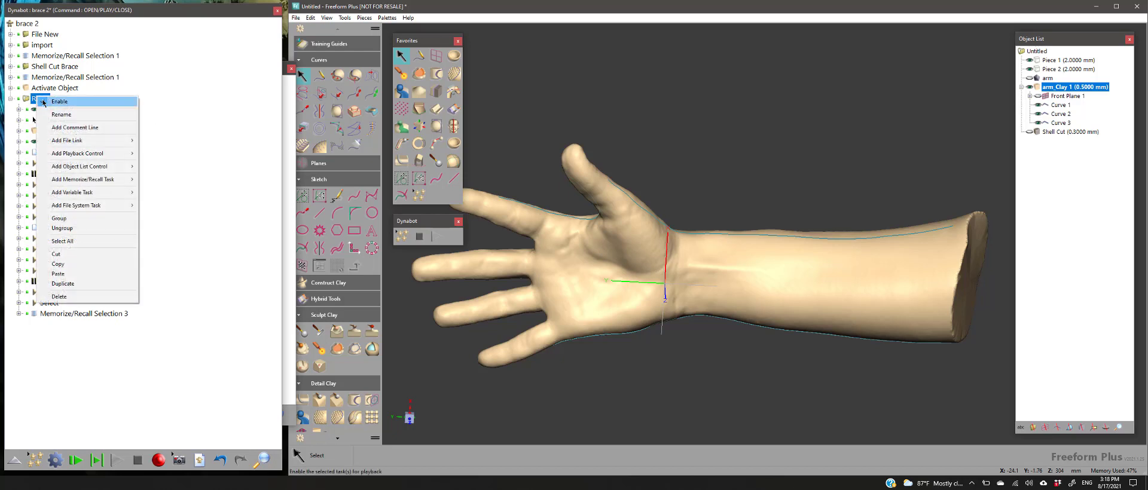
left_click(115, 21)
left_click(40, 99)
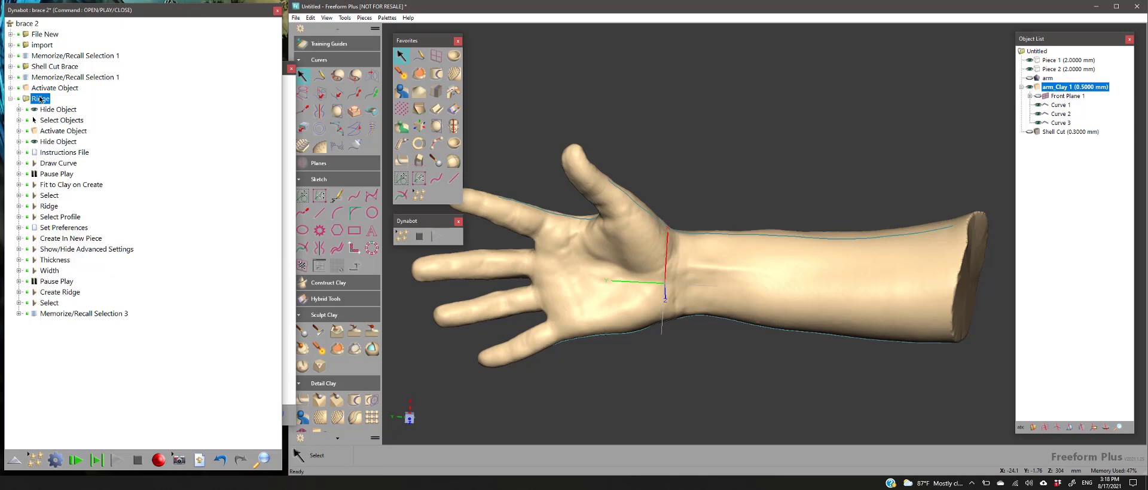
left_click(99, 461)
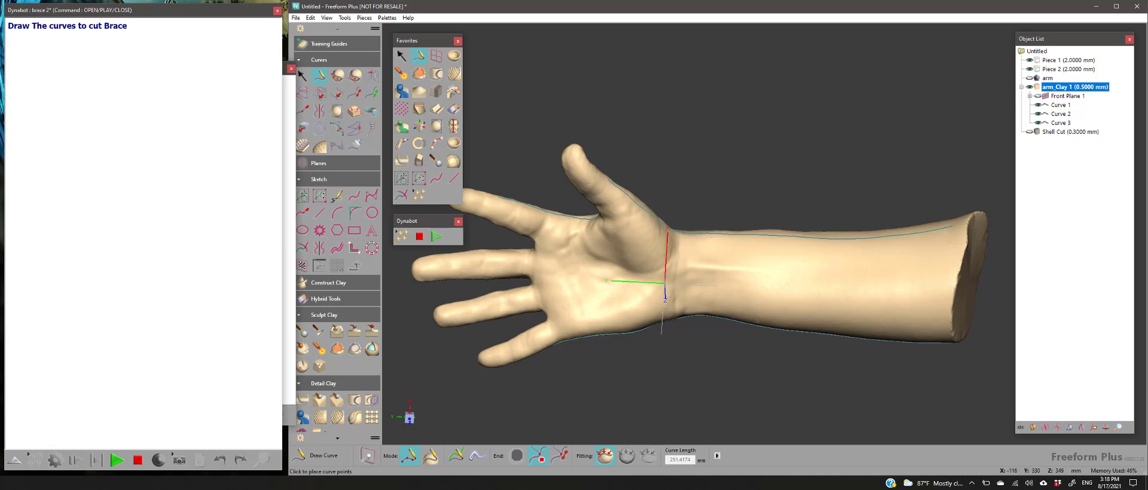
left_click(117, 460)
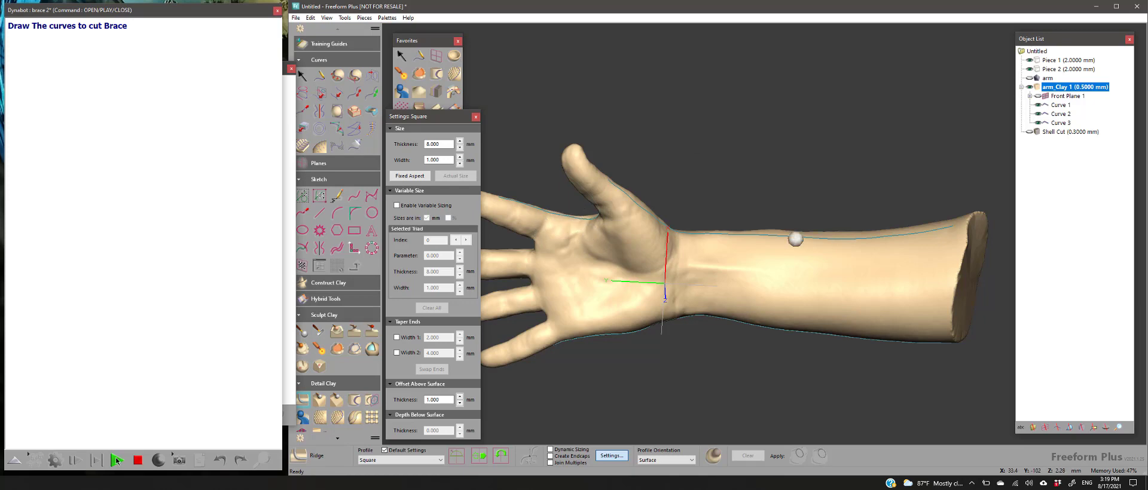
Pick the three curves along both sides of the arm and around the thumb for a ridge in a new piece, and resume playback
key("space")
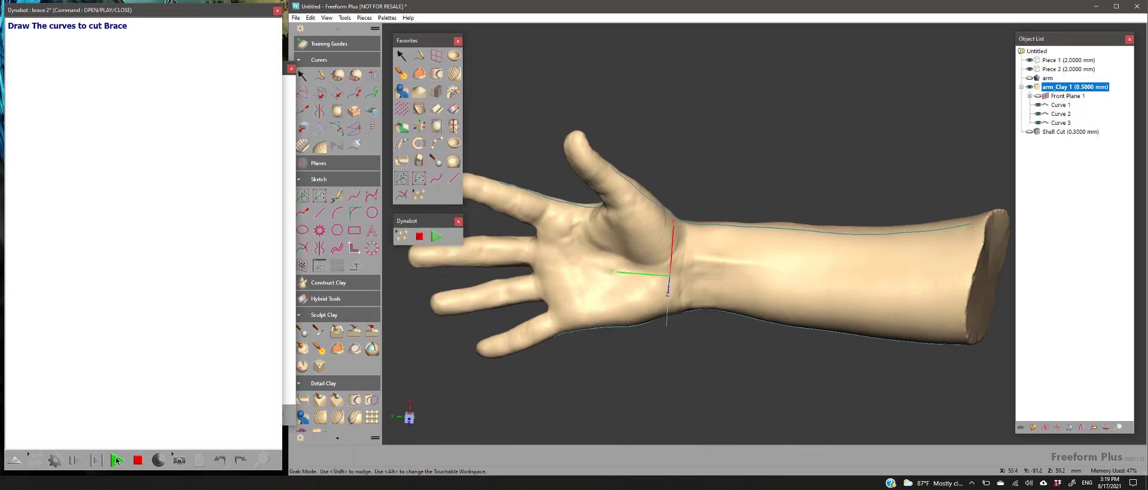
key("space")
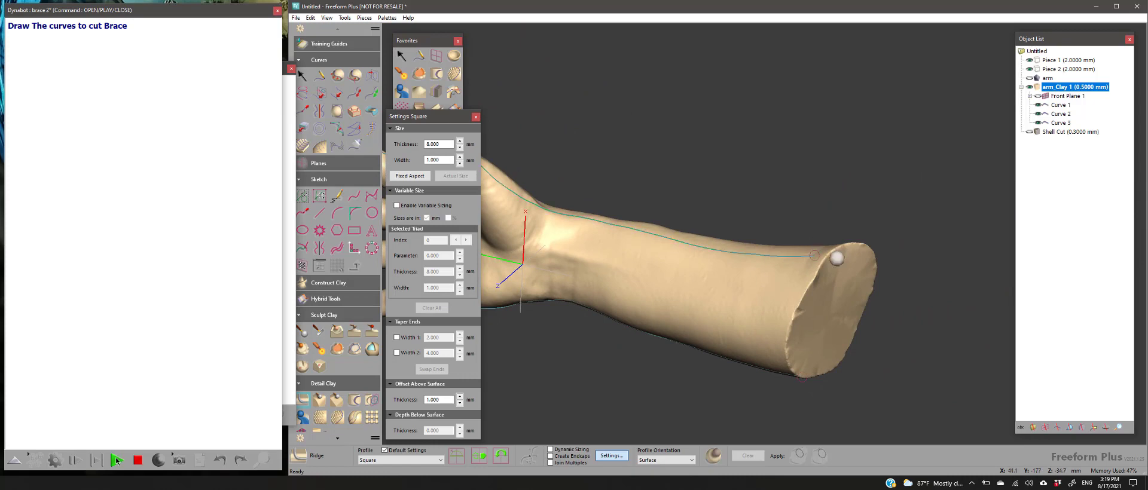
left_click(772, 255)
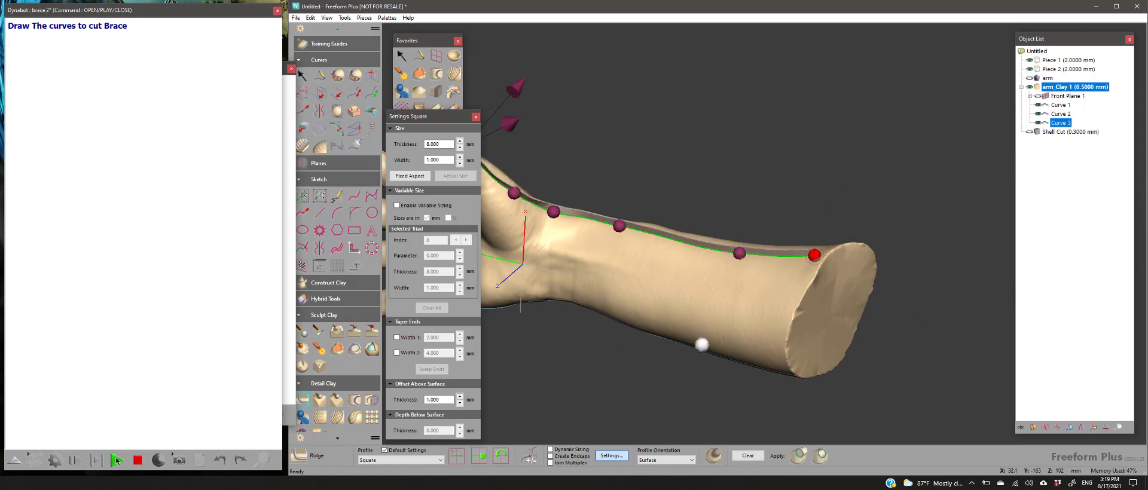
key("space")
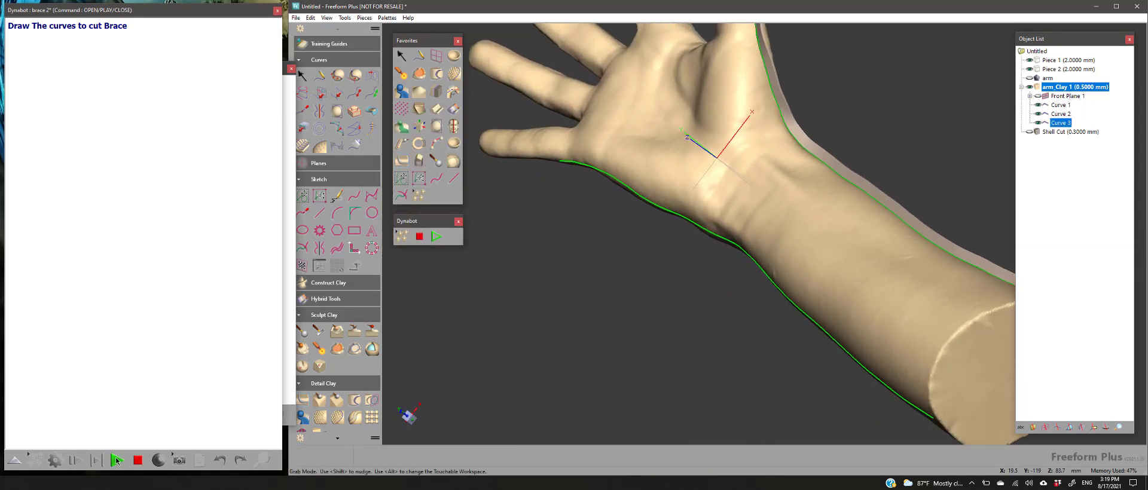
key("space")
left_click(839, 352)
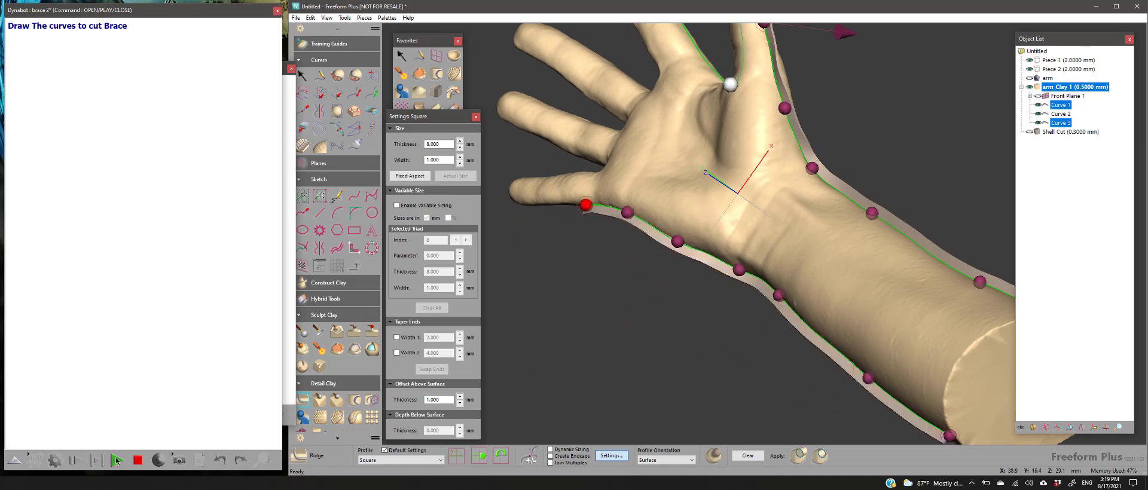
left_click(729, 84)
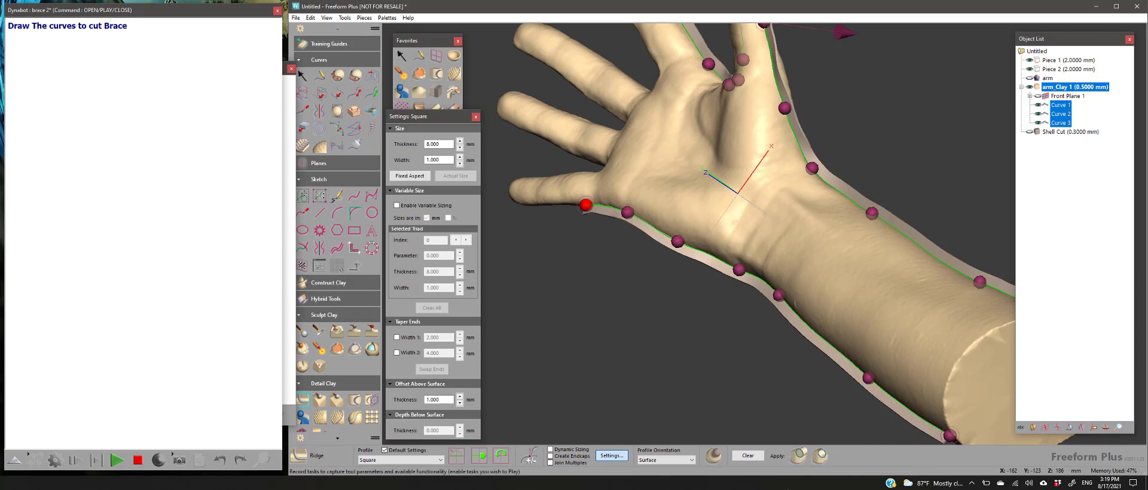
left_click(717, 456)
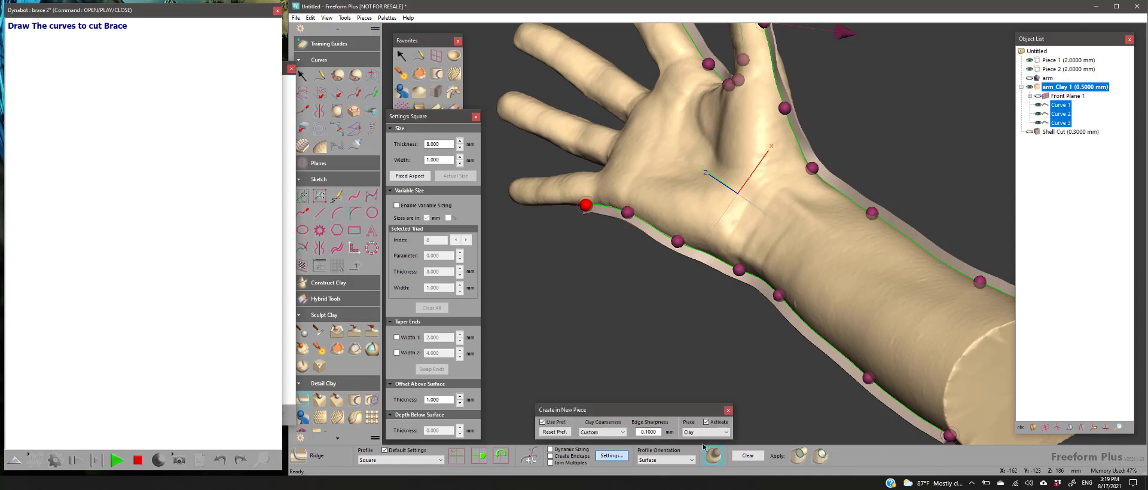
left_click(118, 460)
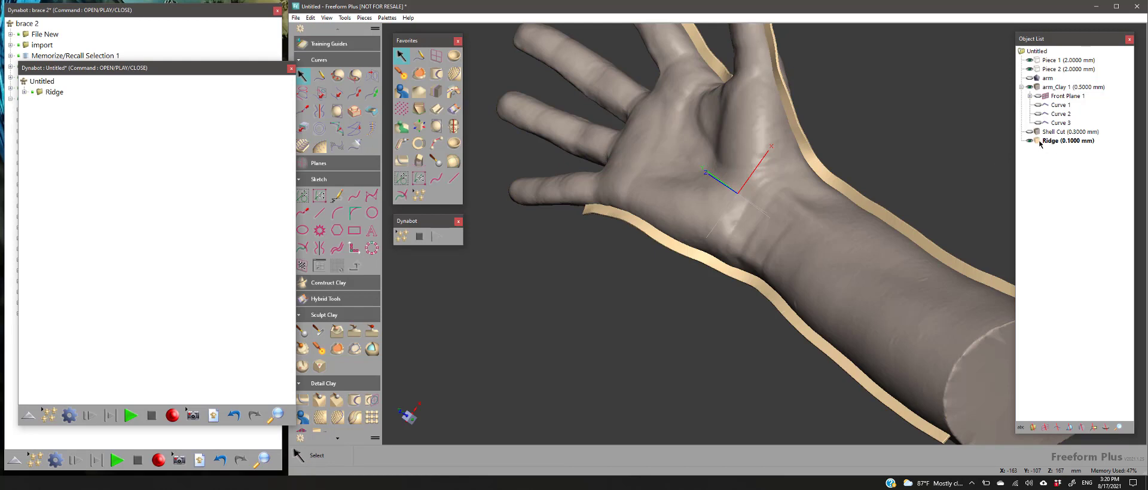
Delete the Ridge group from the Untitled Dynabot script and start recording new tasks in it
right_click(41, 95)
left_click(77, 292)
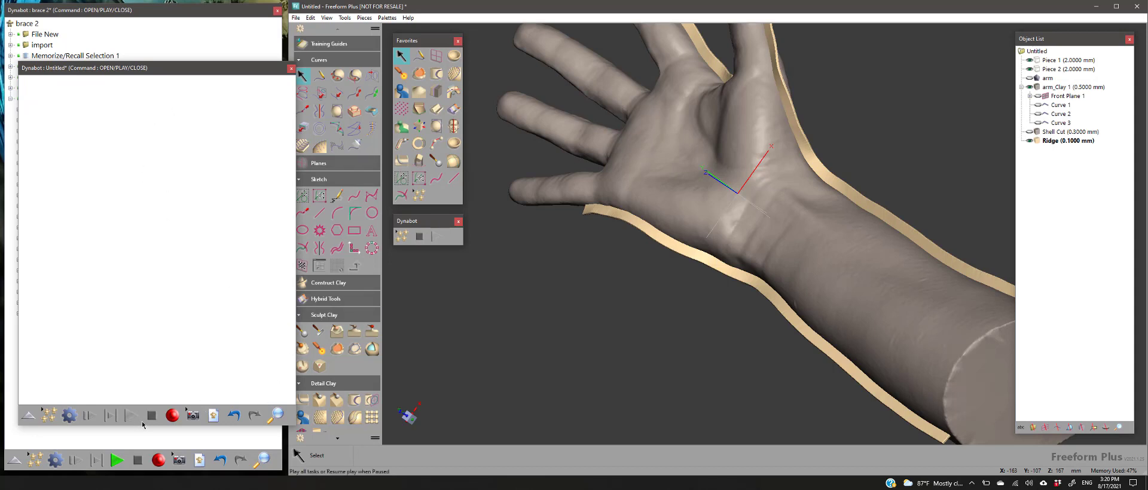
left_click(172, 416)
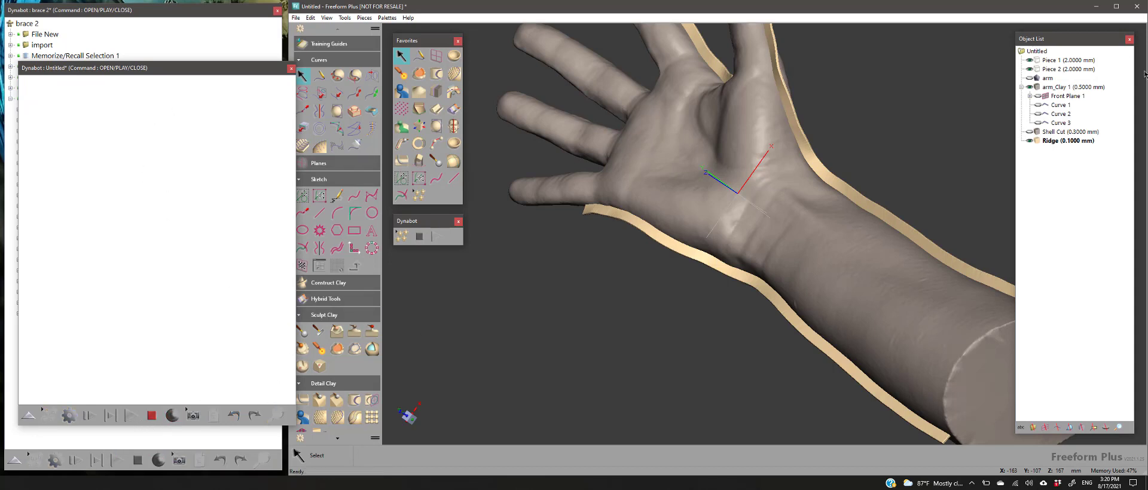
Record a Boolean Remove From that subtracts the Ridge piece from Shell Cut
right_click(1039, 144)
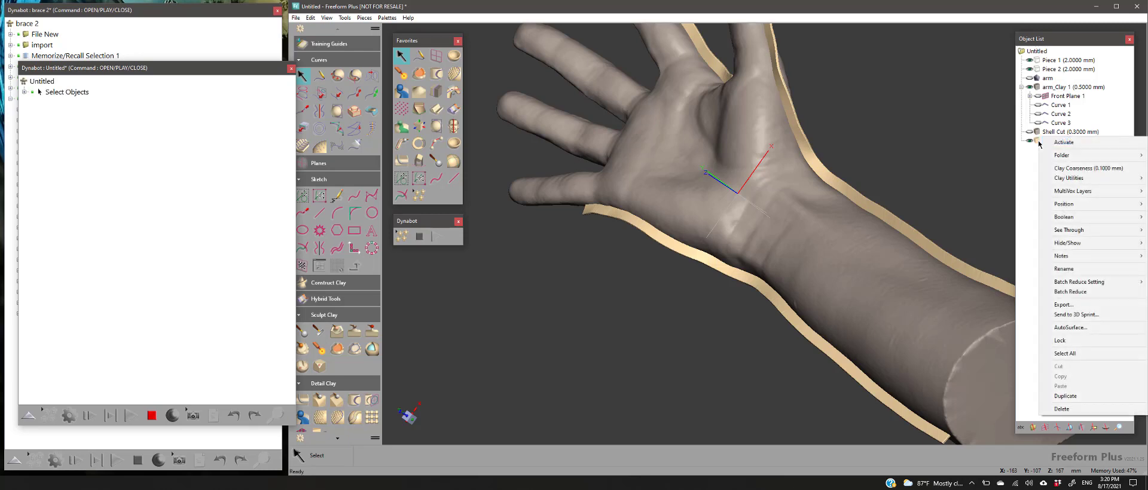
mouse_move(1094, 218)
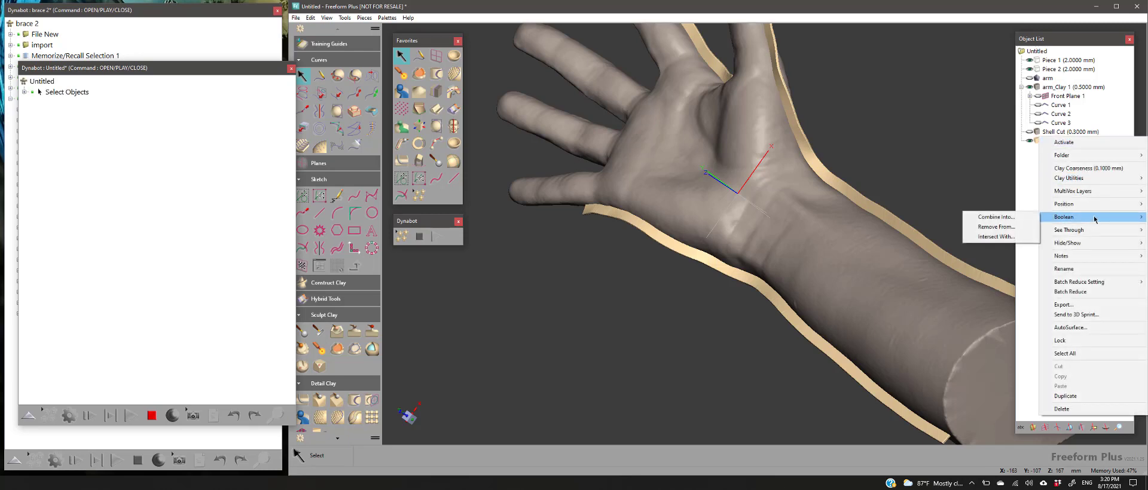
left_click(996, 227)
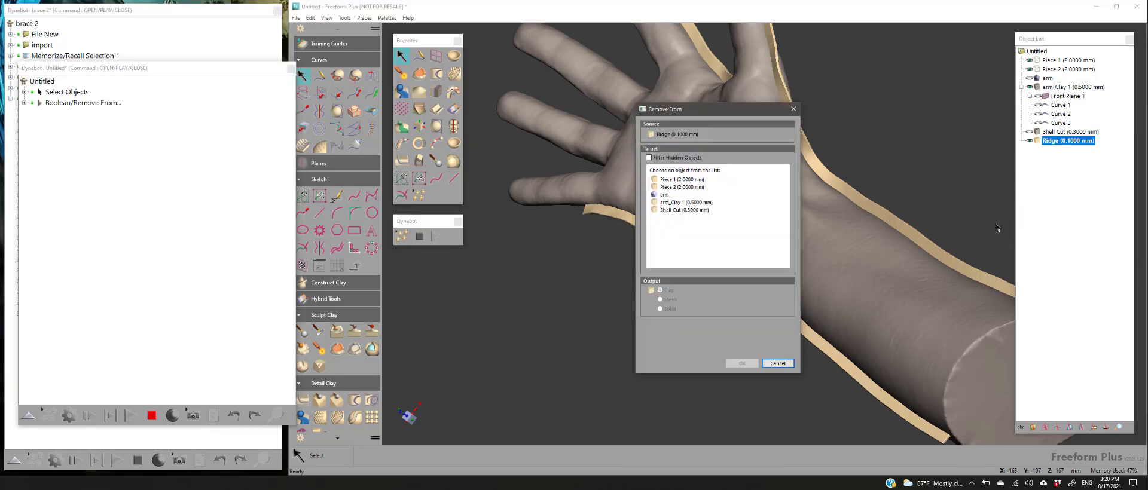
left_click(676, 202)
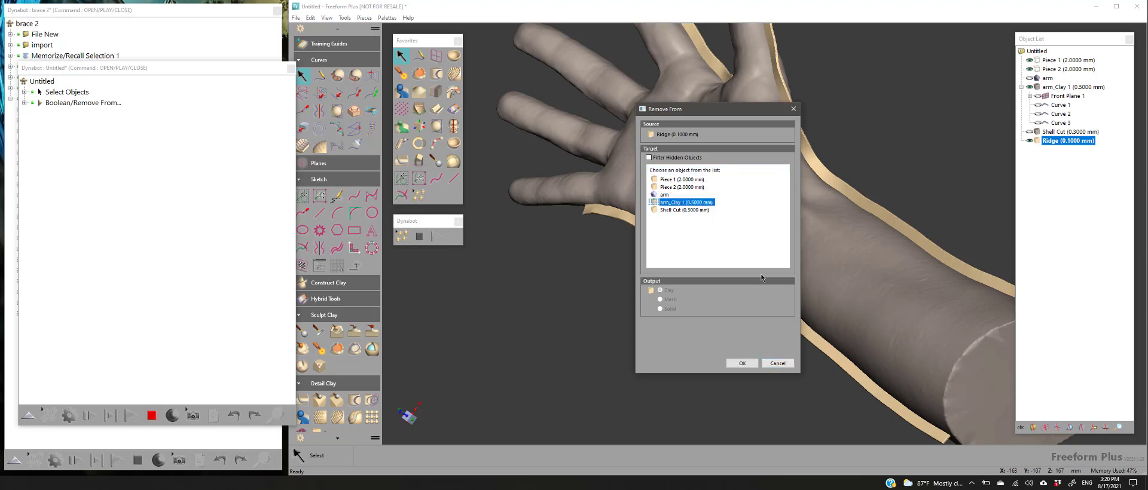
left_click(667, 210)
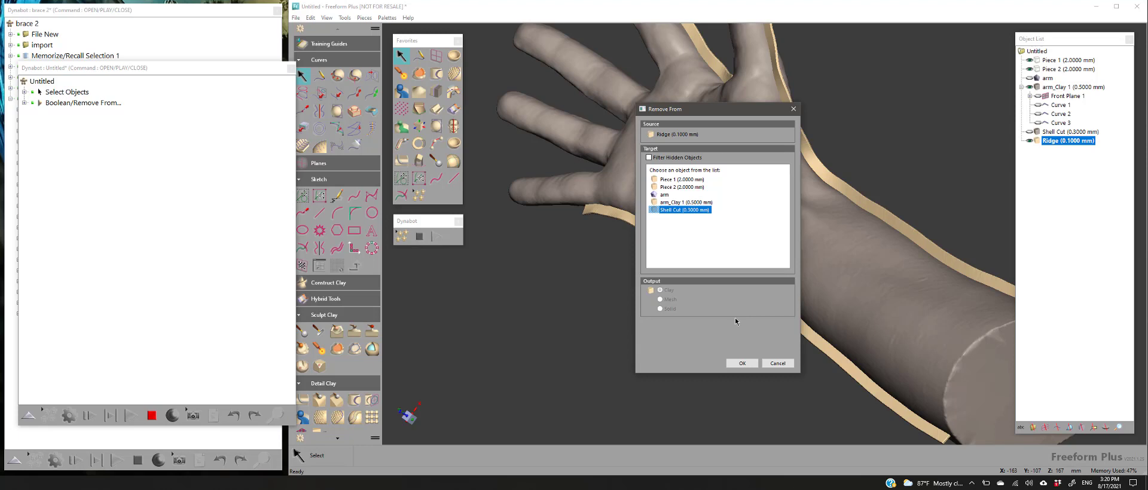
left_click(742, 363)
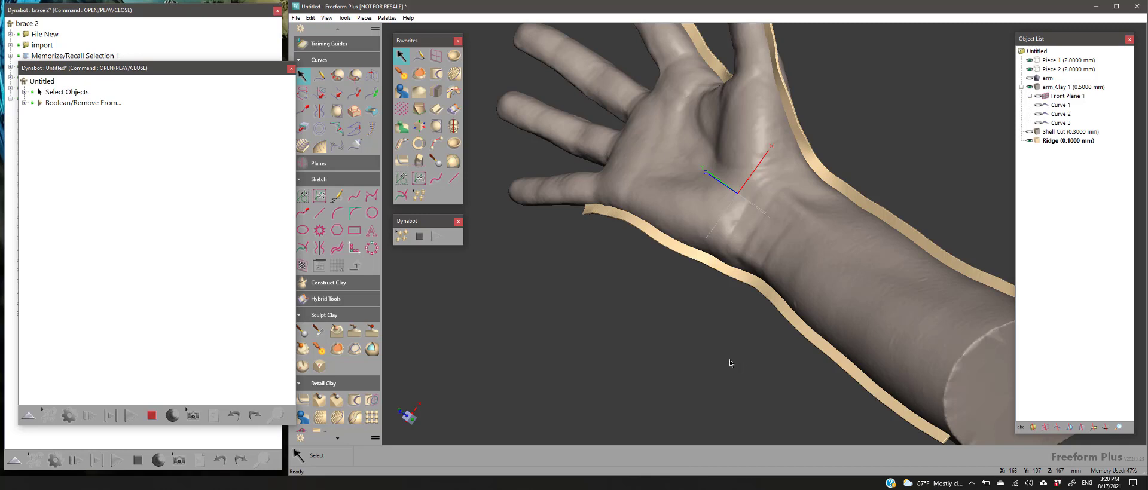
Show the Shell Cut piece, hide the Ridge piece, and activate Shell Cut while recording
left_click(1029, 133)
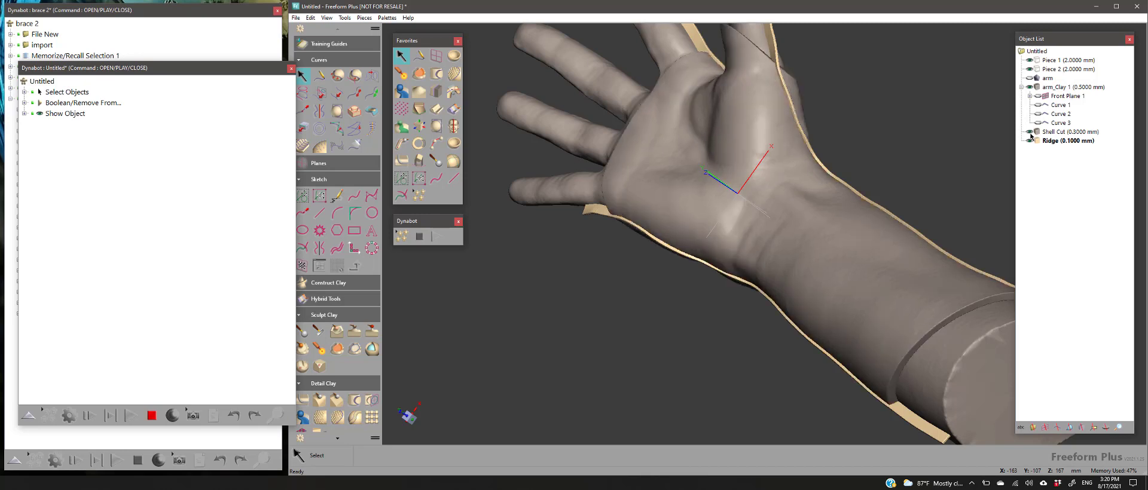
left_click(1031, 141)
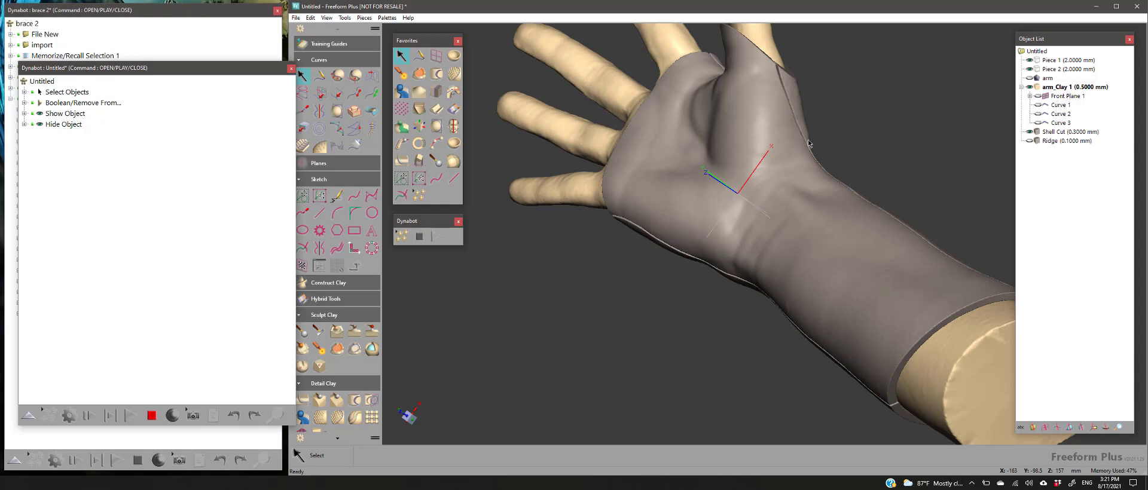
right_click(1049, 132)
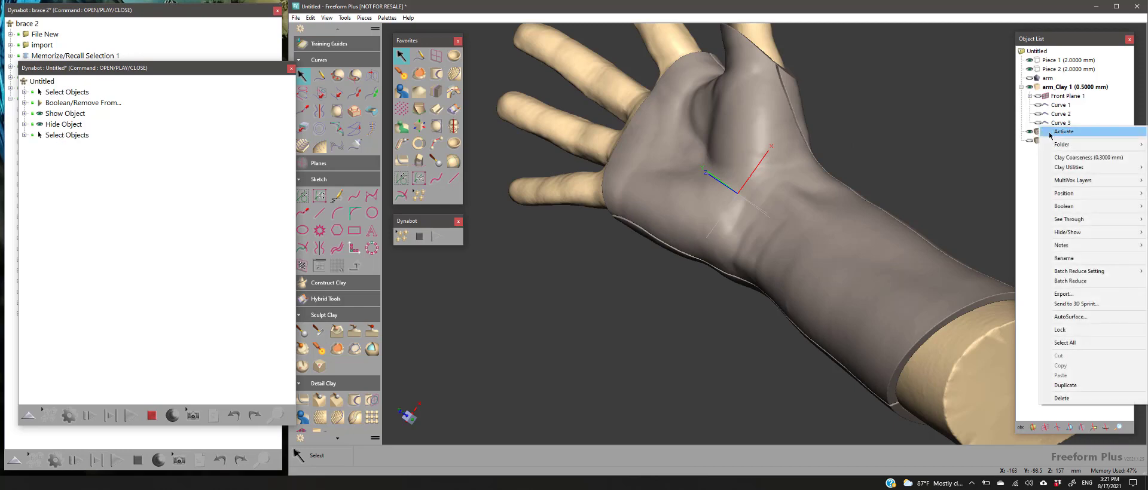
left_click(1050, 132)
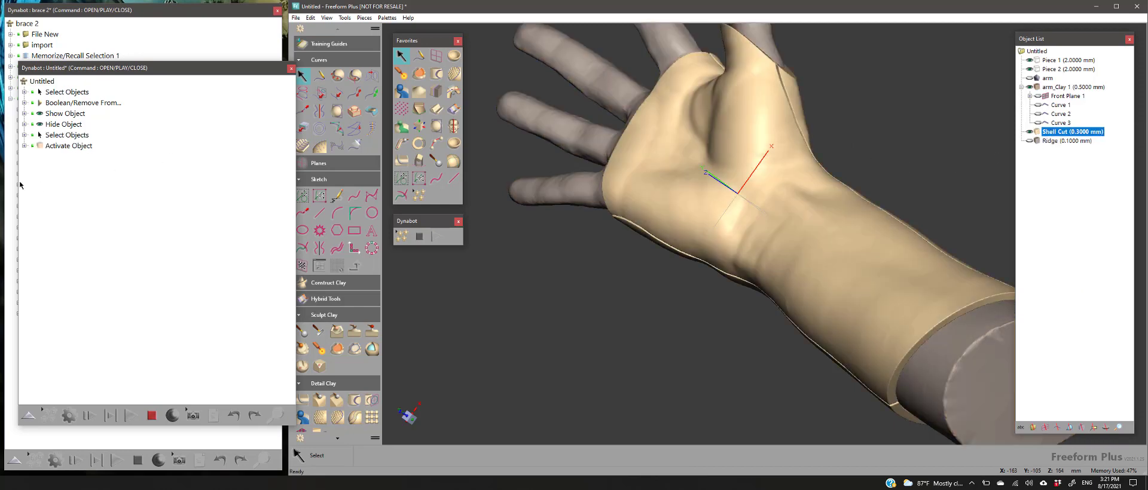
Record an export of the Shell Cut piece to the Desktop as the binary STL file Untitled.stl
right_click(1041, 134)
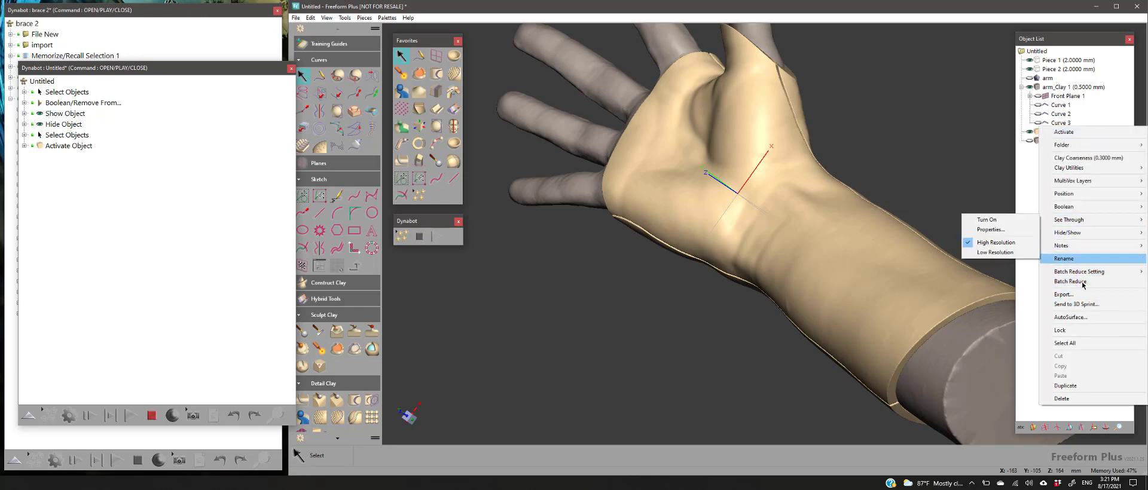
left_click(1062, 295)
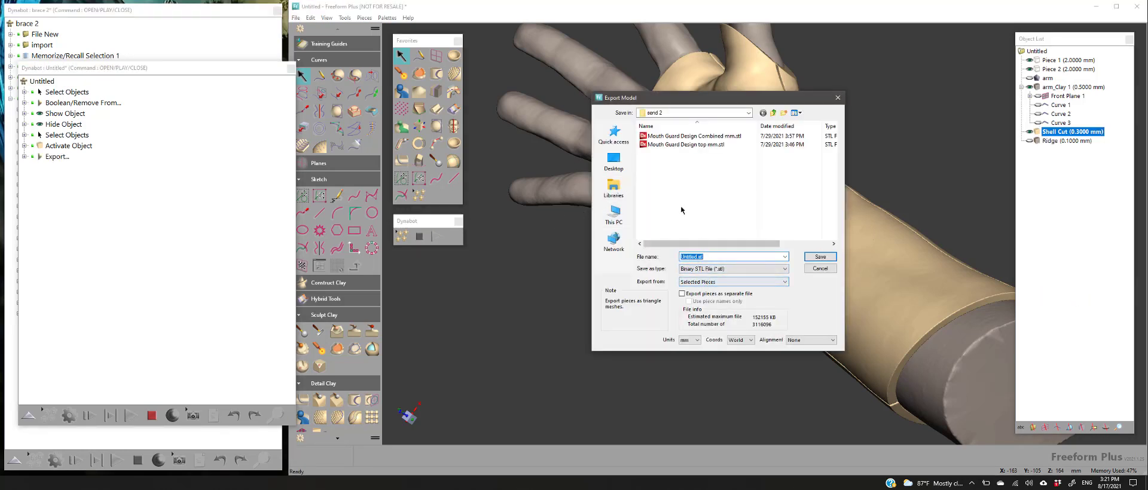
left_click(617, 170)
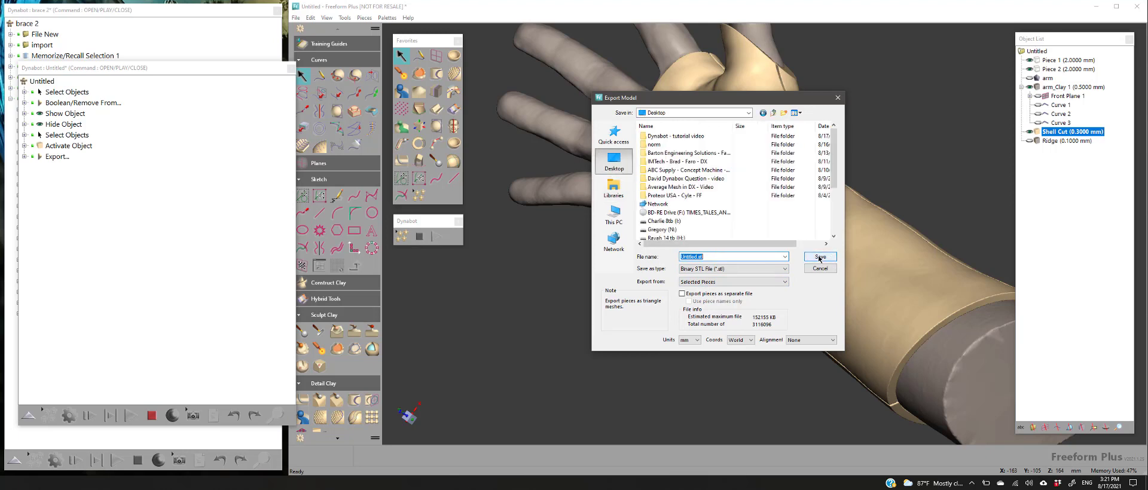
left_click(819, 258)
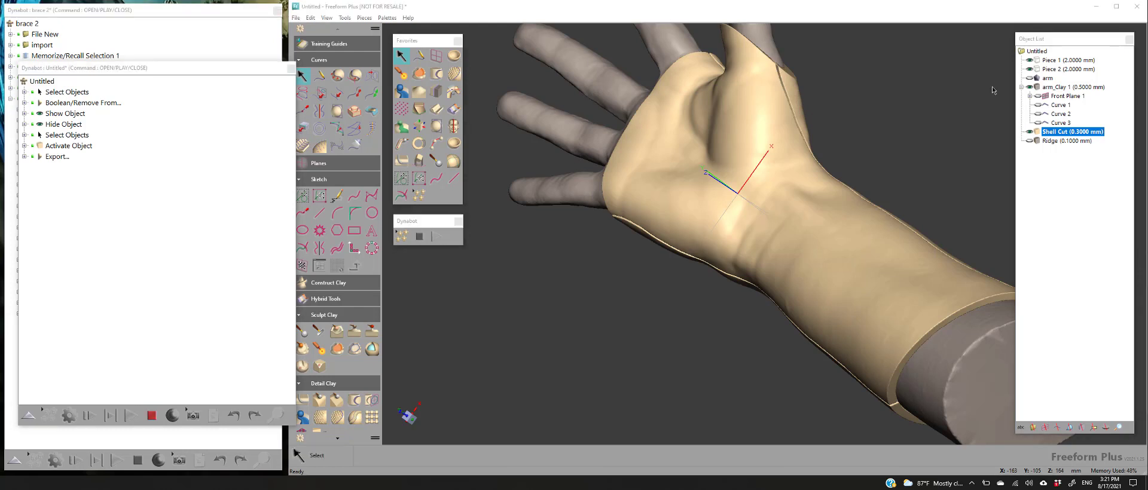
Record saving the model as Untitled.cly in the Dynabot - tutorial video folder
right_click_drag(915, 115, 871, 160)
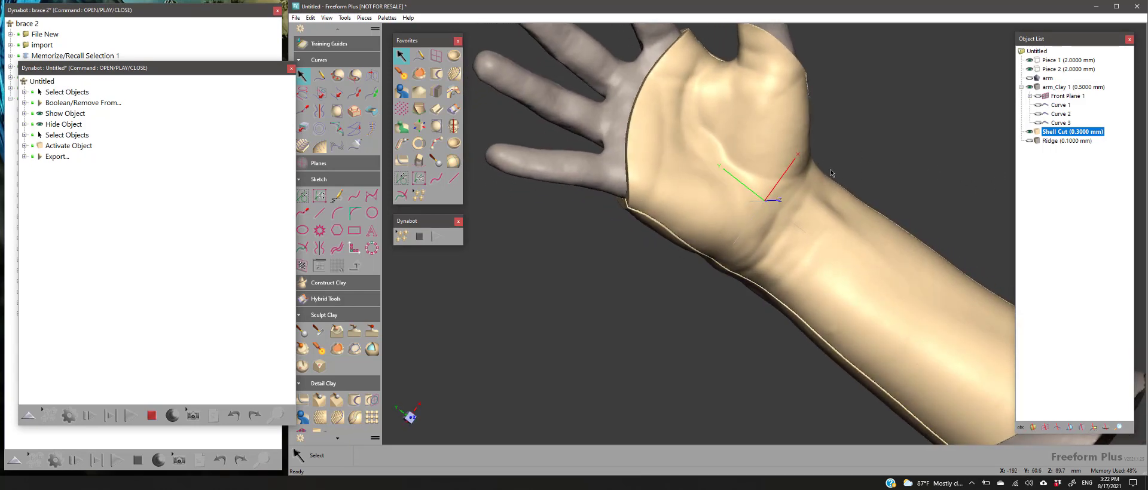
right_click_drag(578, 118, 737, 331)
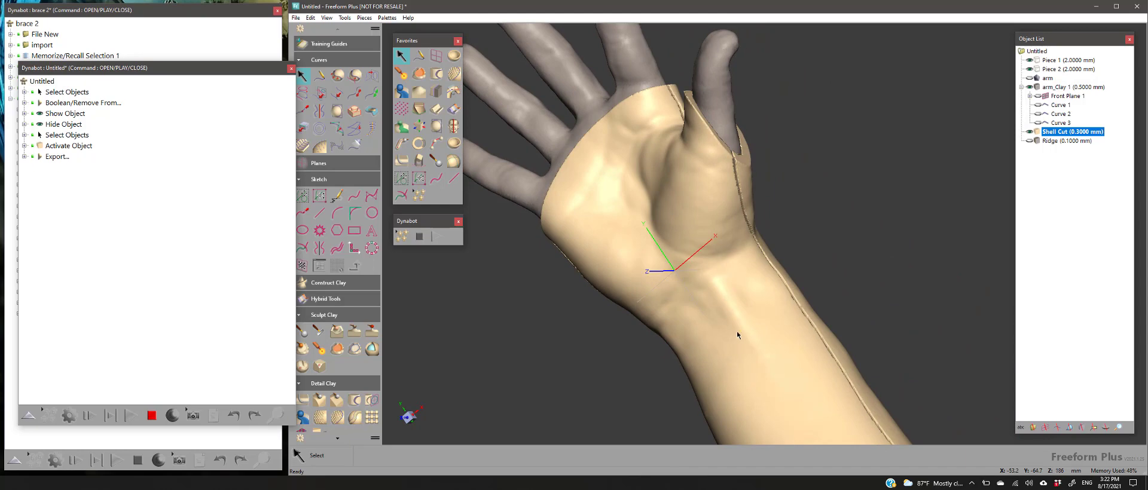
left_click(296, 18)
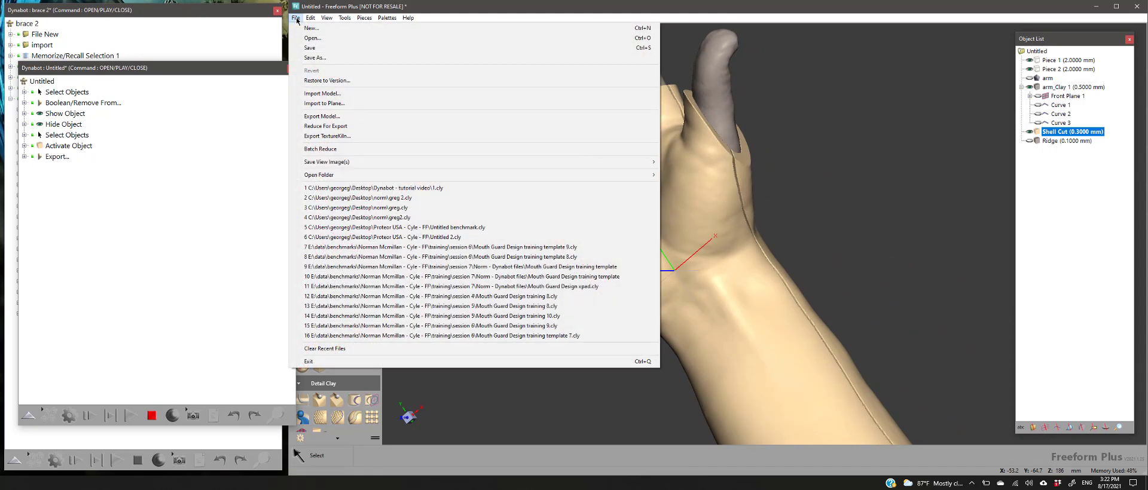
left_click(309, 58)
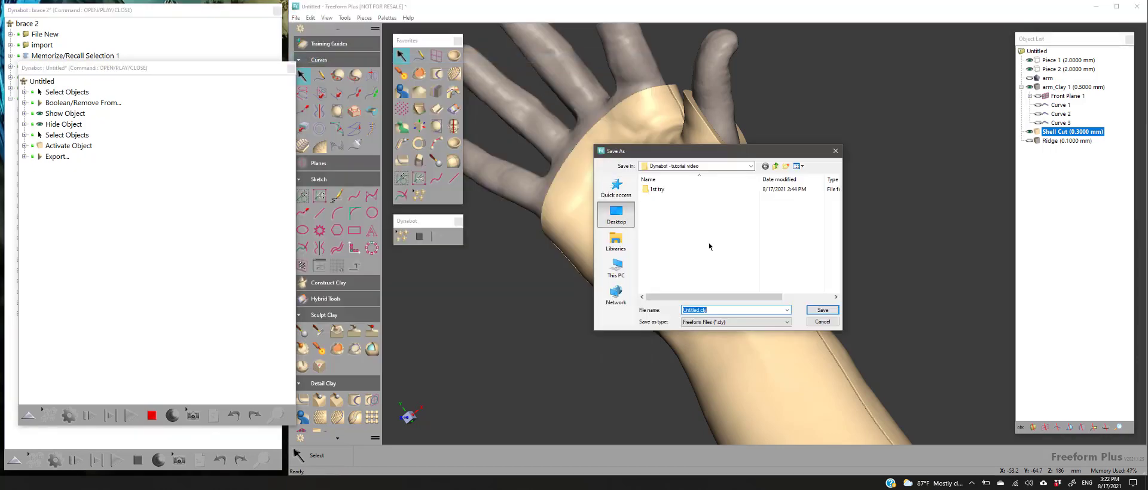
left_click(823, 310)
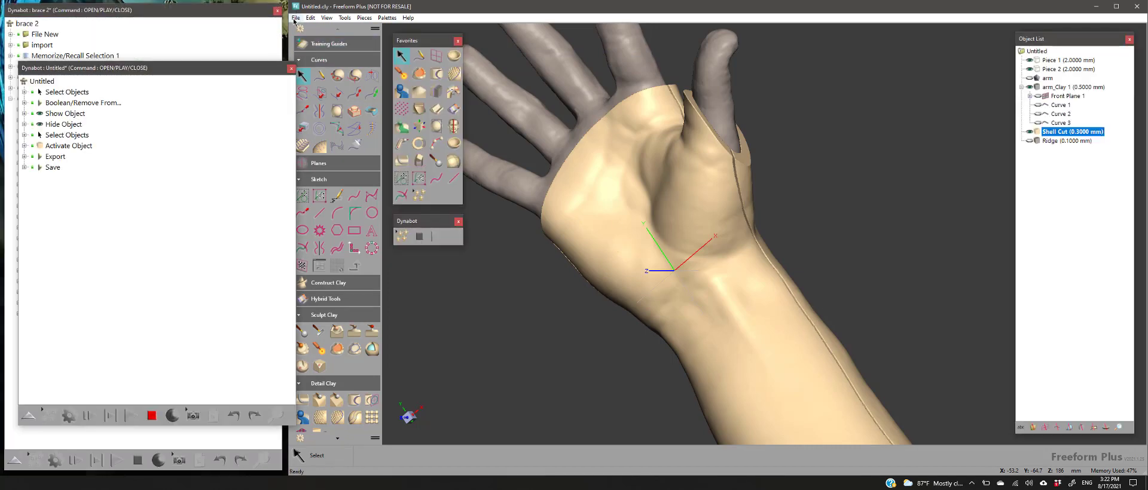
Record starting a new empty model with the default settings, and stop the recording
left_click(295, 17)
left_click(306, 28)
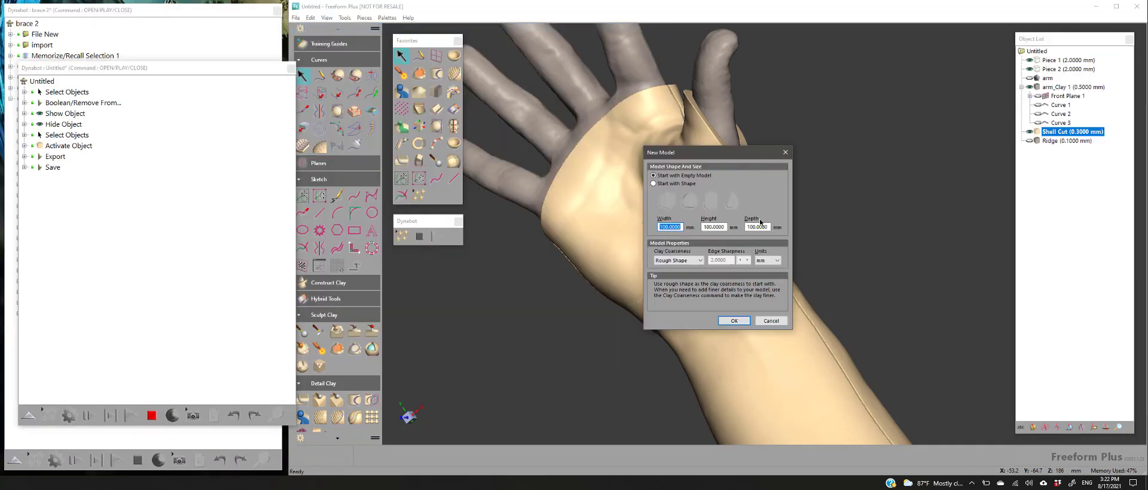
left_click(734, 321)
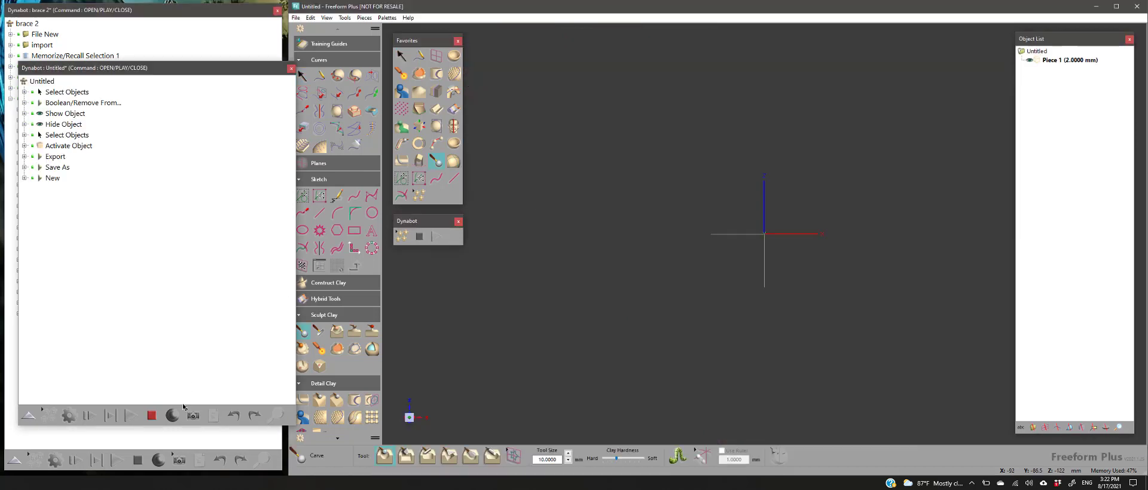
left_click(153, 415)
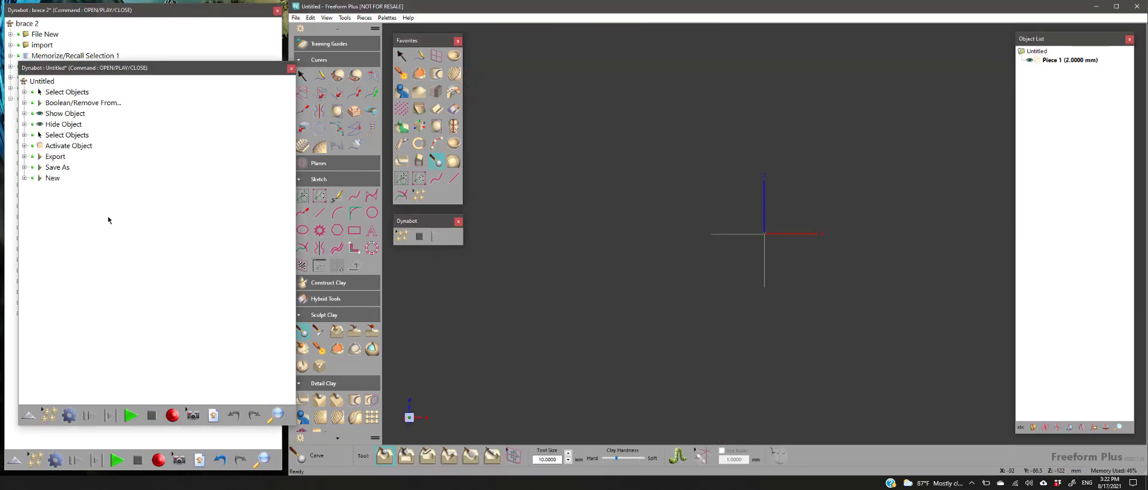
Group the Activate Object, Export, Save As and New tasks in the Untitled script and name the group Export
left_click(64, 147)
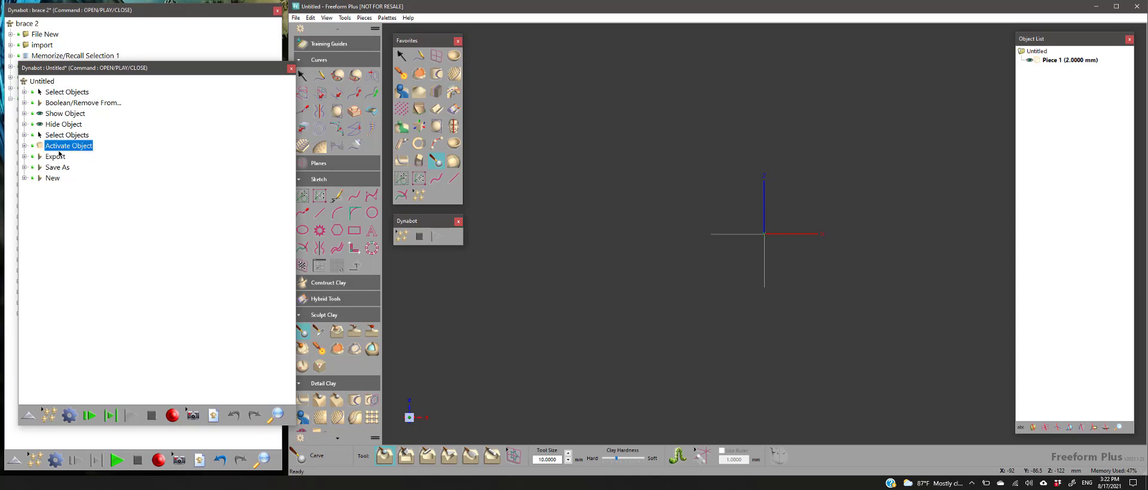
left_click(52, 177, "shift")
right_click(52, 178)
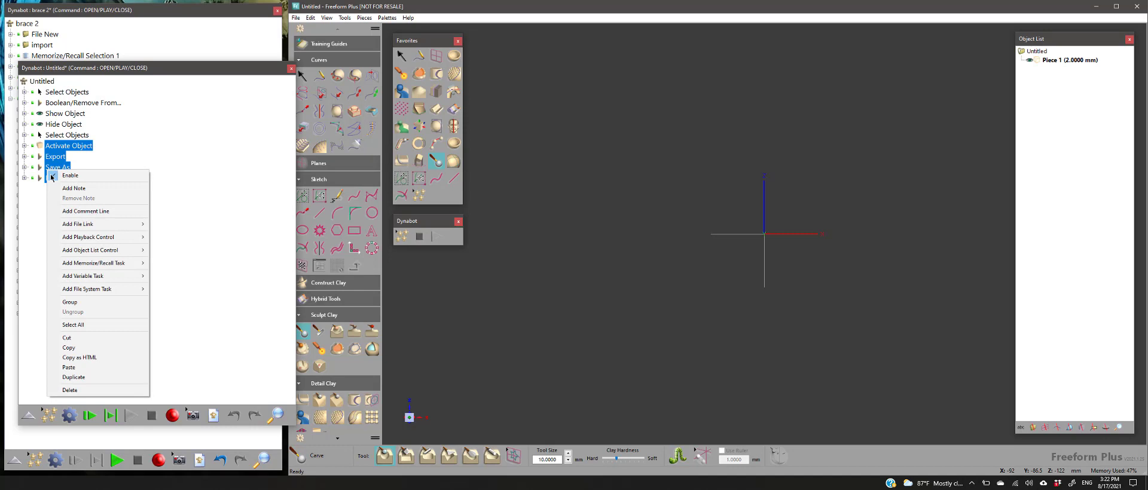
left_click(75, 302)
type("Export")
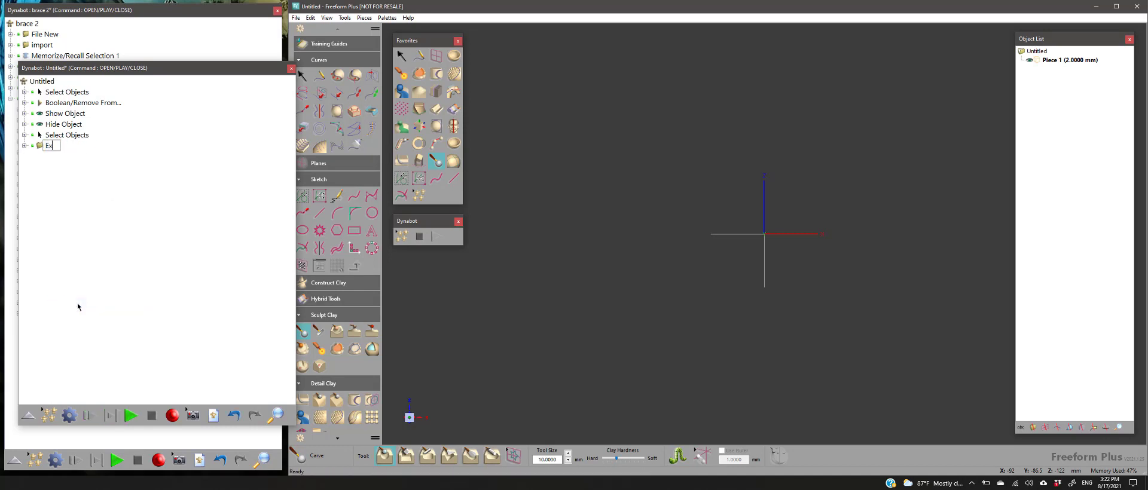
key("Return")
Group the tasks from the first Select Objects through the second one and name the group Boolean
left_click(78, 93)
left_click(56, 135, "shift")
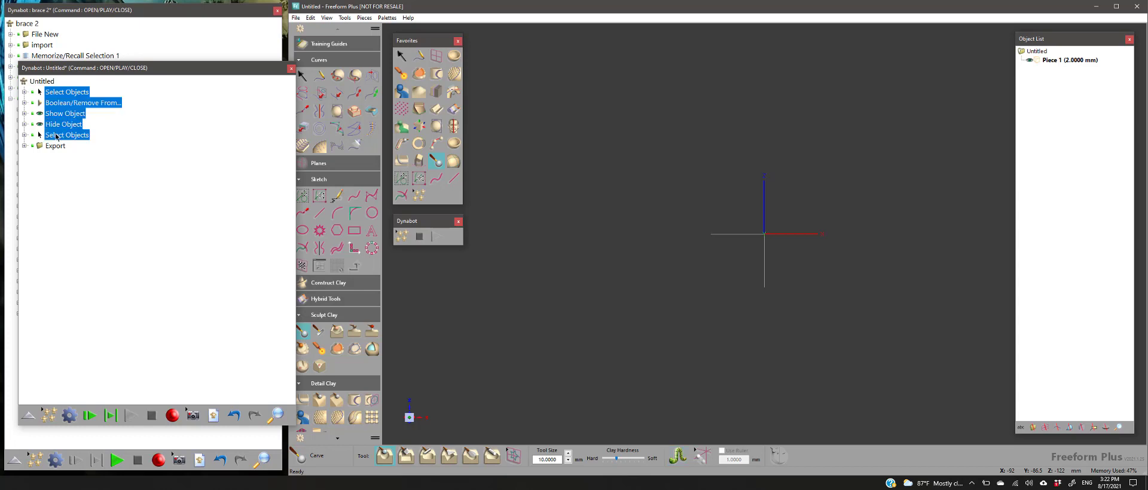
right_click(55, 134)
left_click(85, 265)
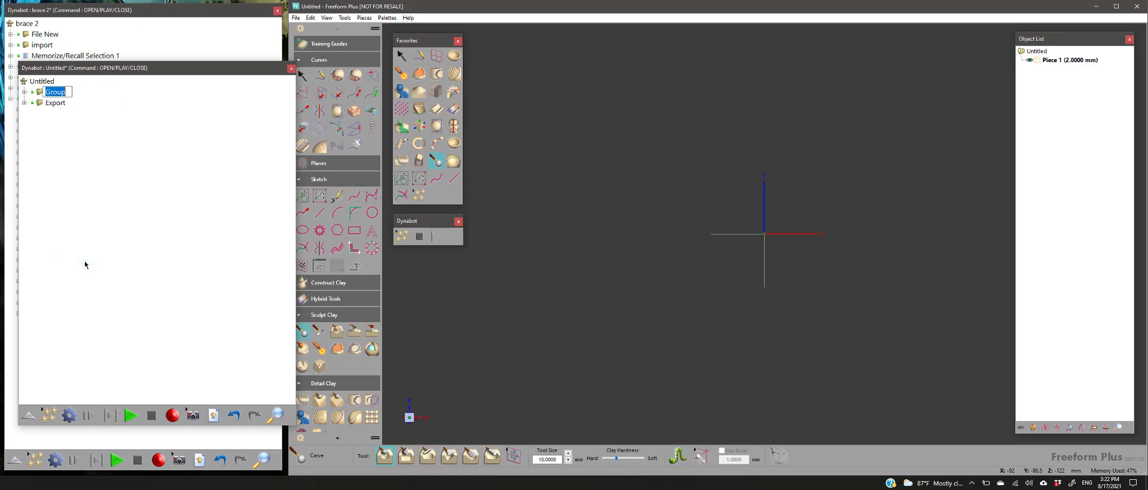
type("Boolean")
key("Return")
Copy the Boolean and Export groups into the brace 2 script after Memorize/Recall Selection 3, and save that script
left_click_drag(65, 131, 46, 90)
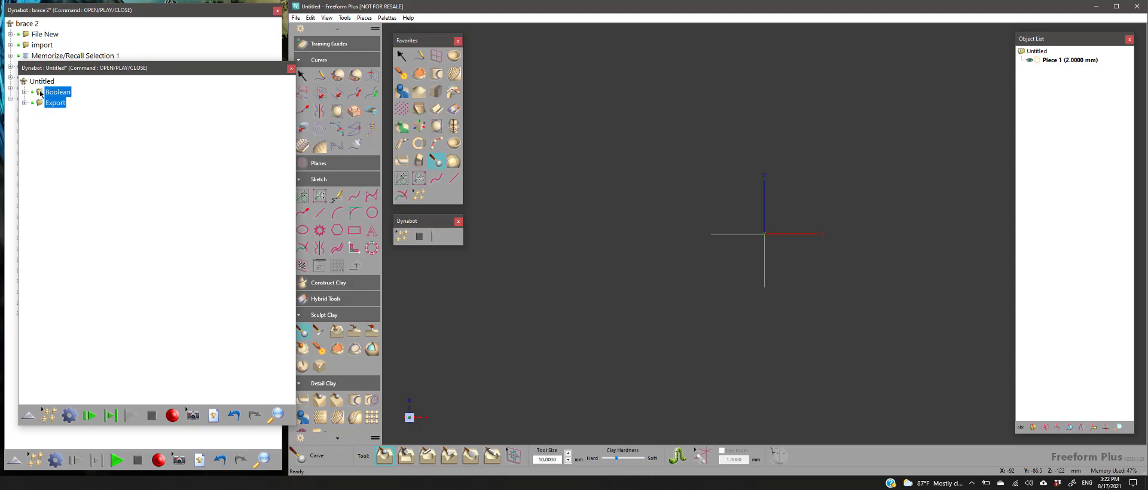
right_click(52, 87)
left_click(78, 255)
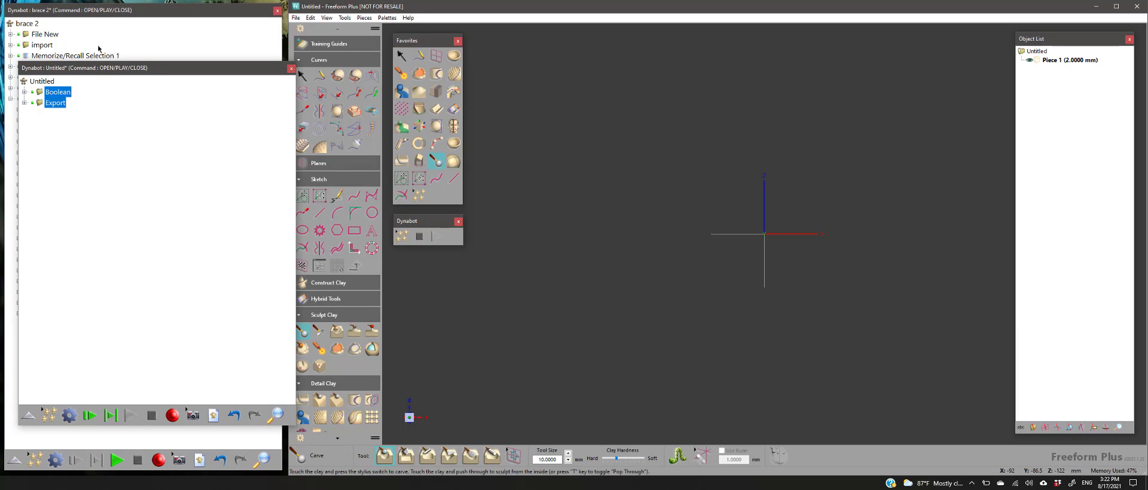
left_click(102, 12)
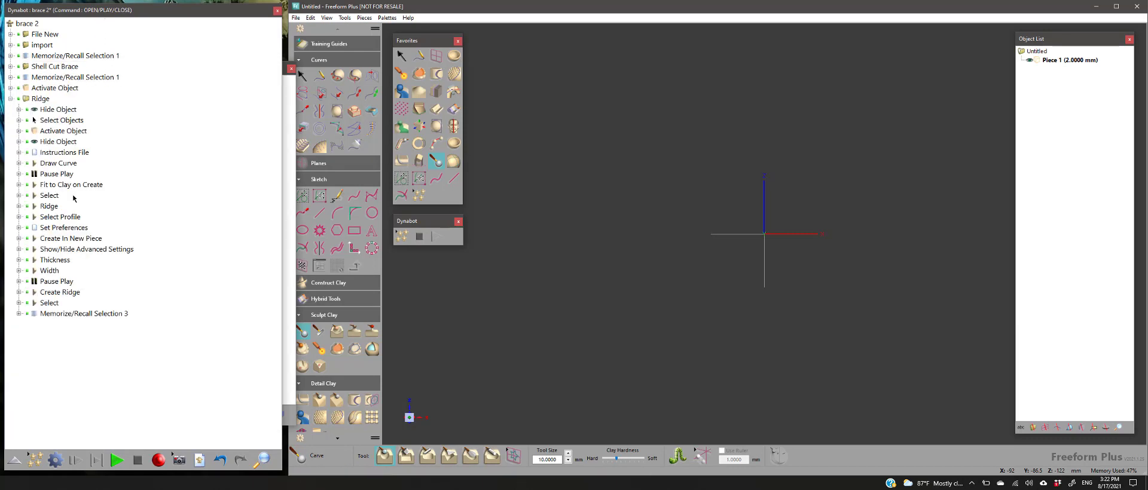
right_click(39, 315)
left_click(68, 279)
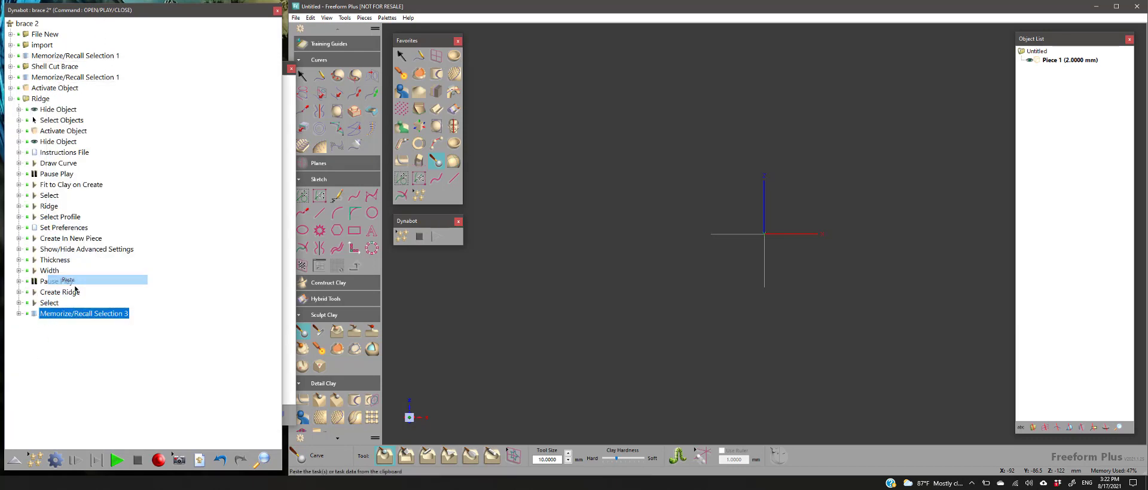
left_click(85, 366)
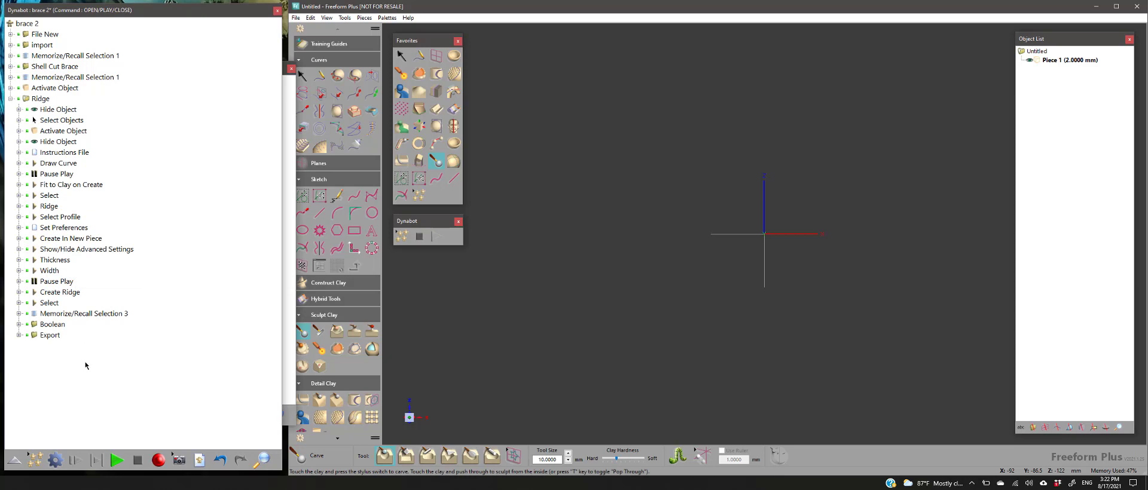
left_click(204, 461)
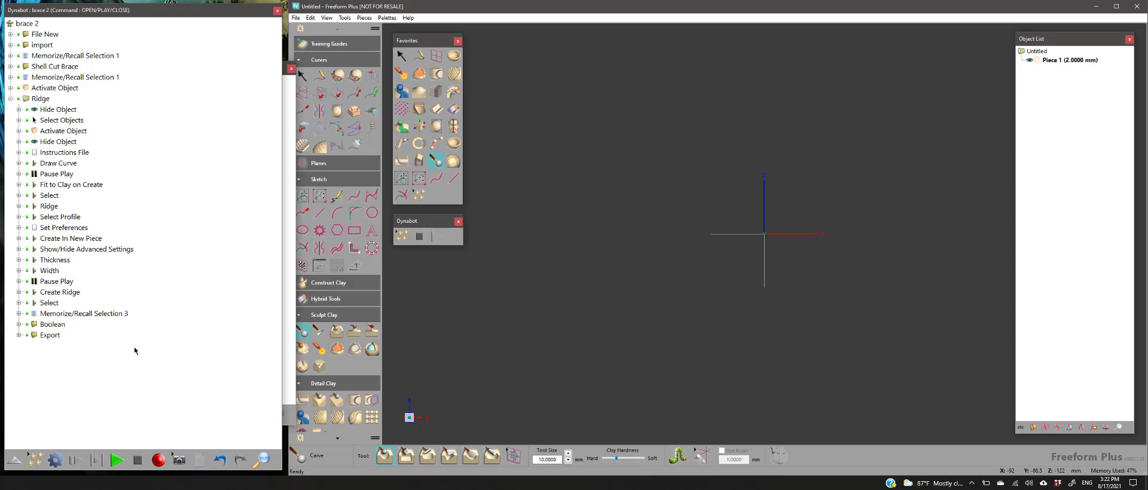
Delete the Boolean and Export groups from the Untitled Dynabot script
left_click(291, 328)
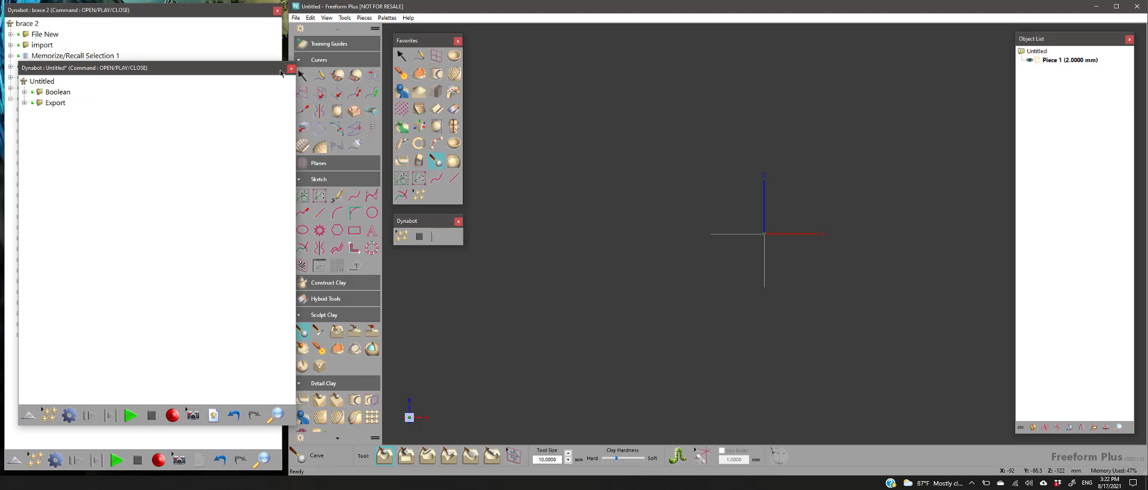
left_click_drag(58, 129, 34, 88)
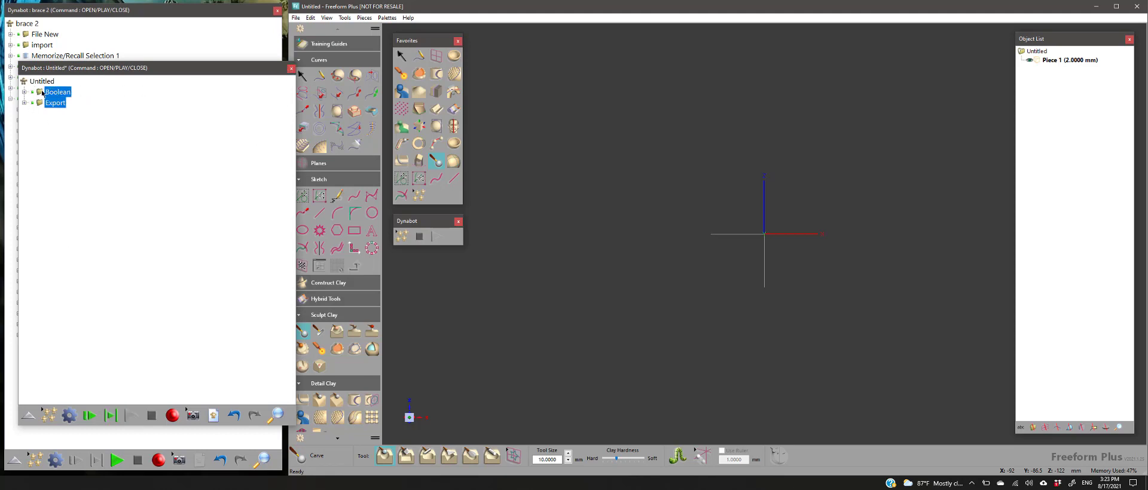
right_click(52, 90)
left_click(99, 288)
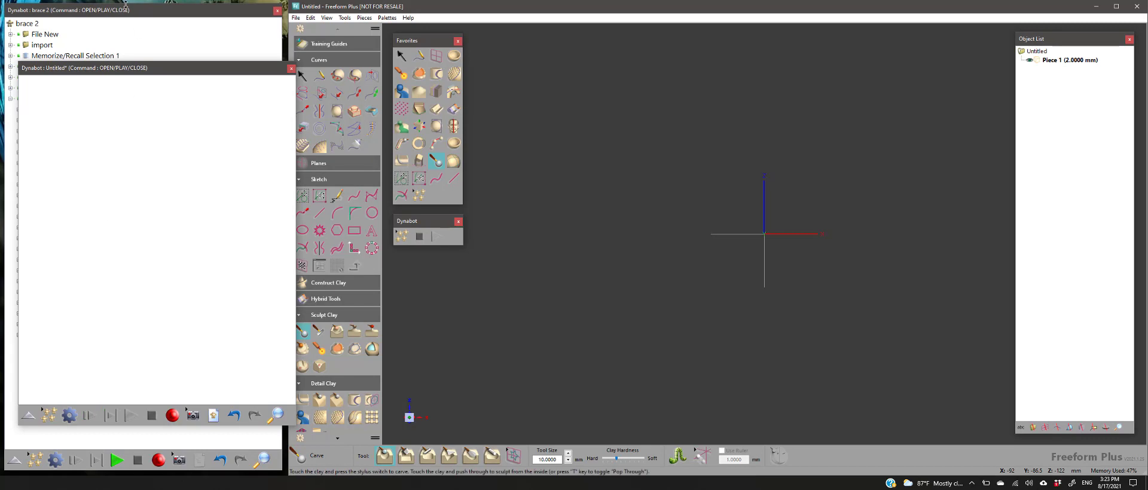
Cut the Boolean and Export groups out of the Ridge group in the brace 2 script
left_click(121, 18)
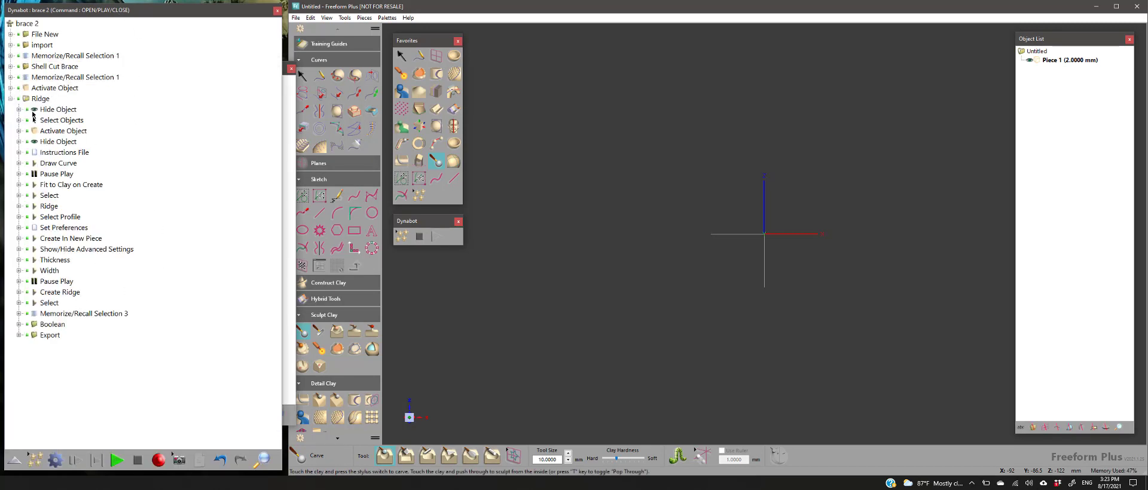
left_click(11, 99)
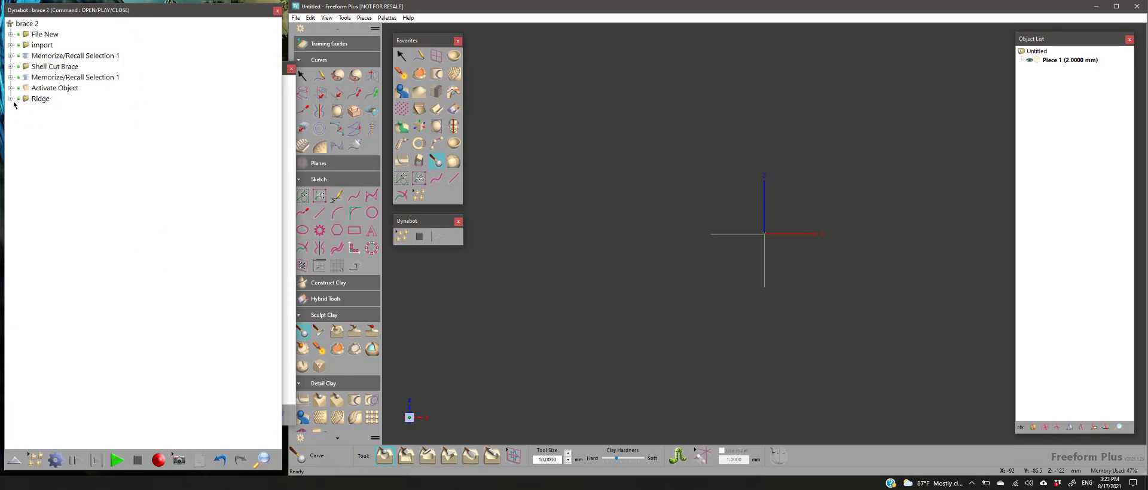
left_click(11, 99)
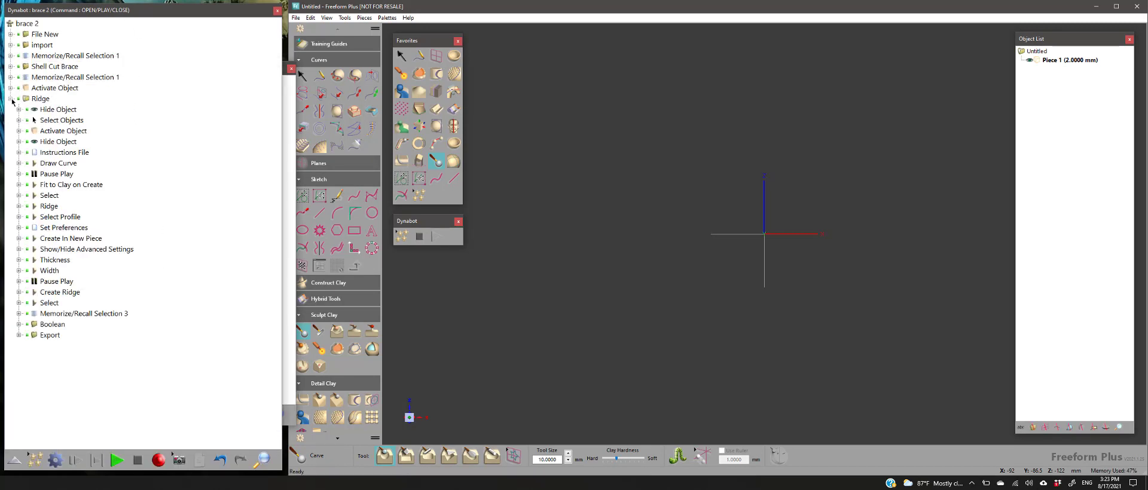
right_click(36, 328)
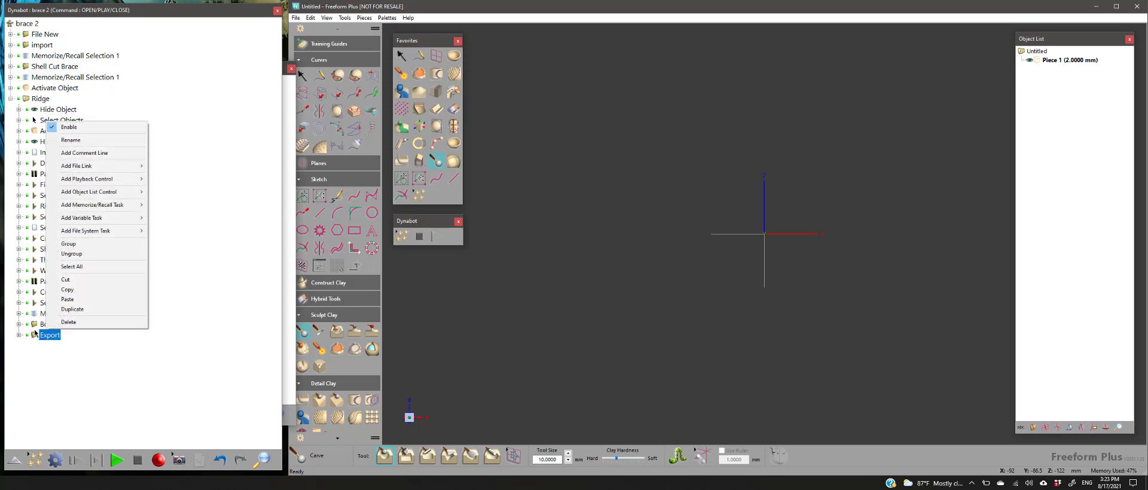
left_click(84, 382)
left_click_drag(82, 378, 38, 325)
right_click(44, 323)
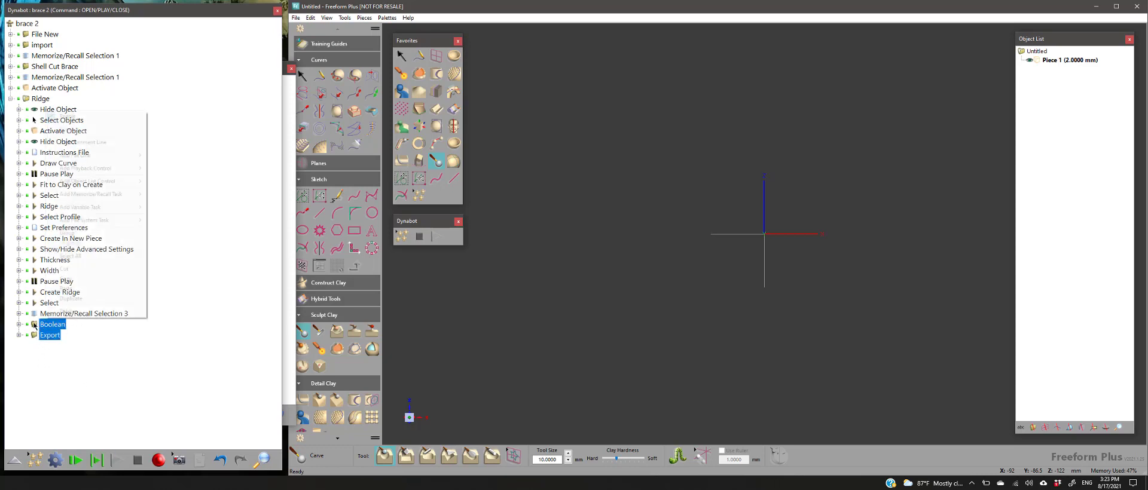
left_click(65, 269)
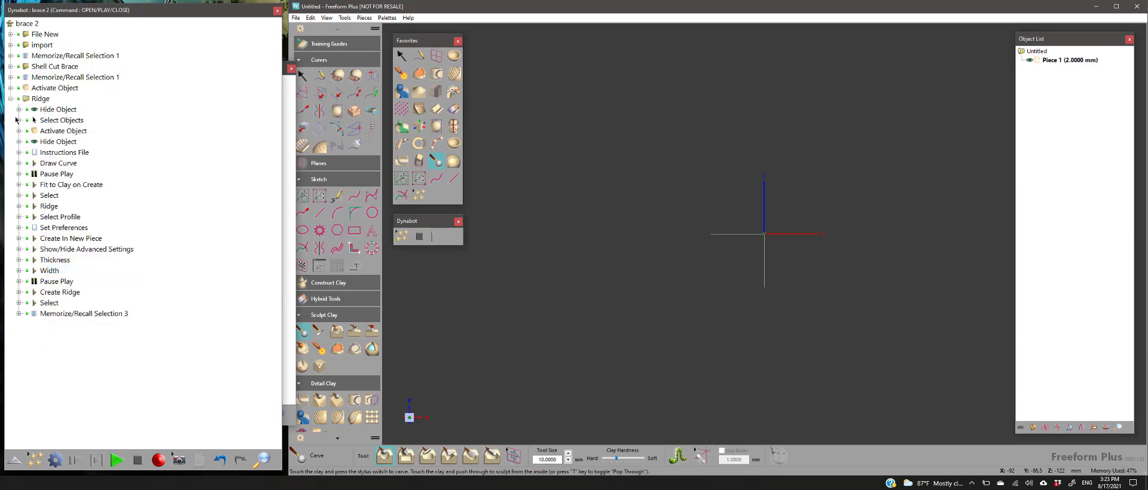
Collapse the Ridge group and paste the Boolean and Export groups after it at the script's top level
left_click(36, 101)
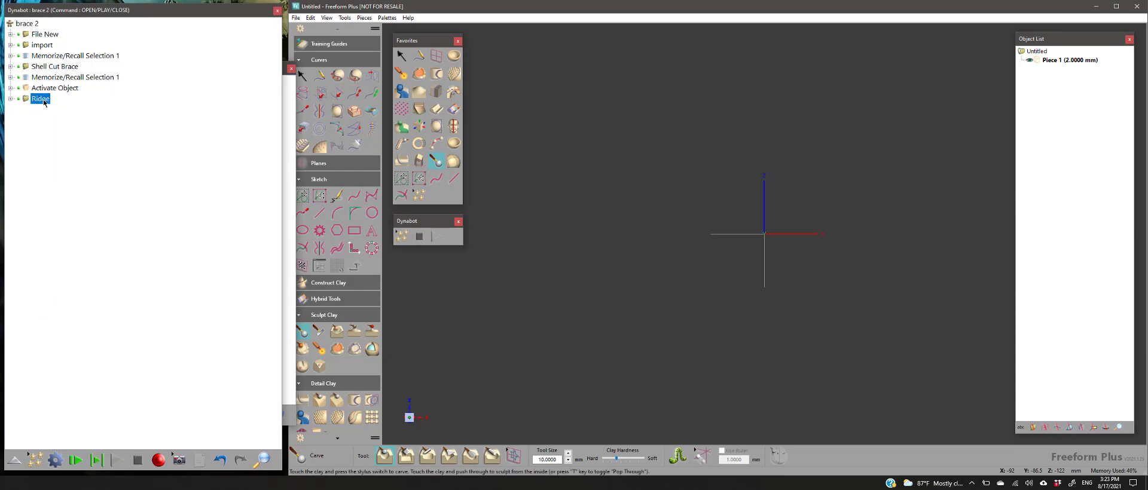
right_click(43, 100)
left_click(72, 266)
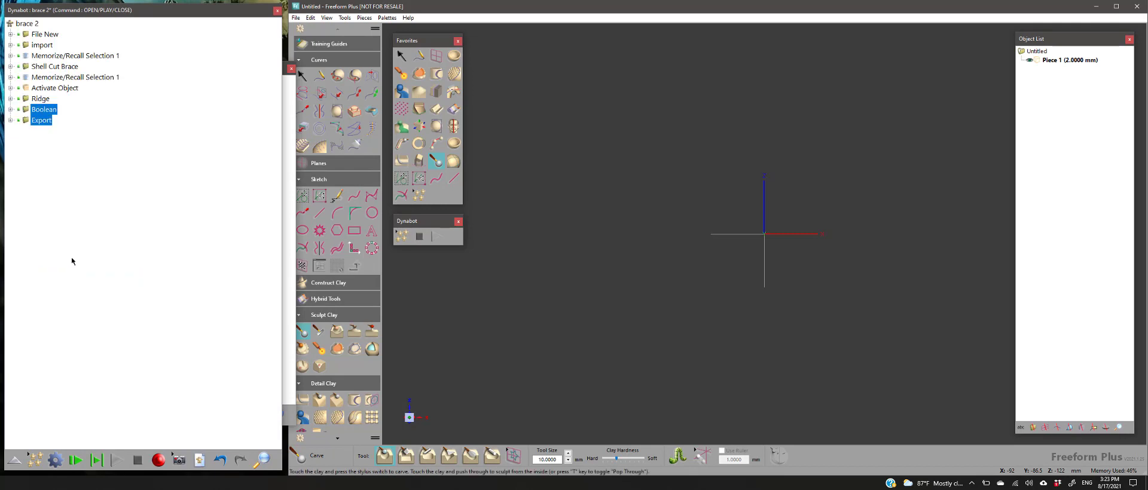
left_click(71, 262)
left_click(41, 102)
left_click(41, 110)
left_click(41, 121)
left_click(54, 150)
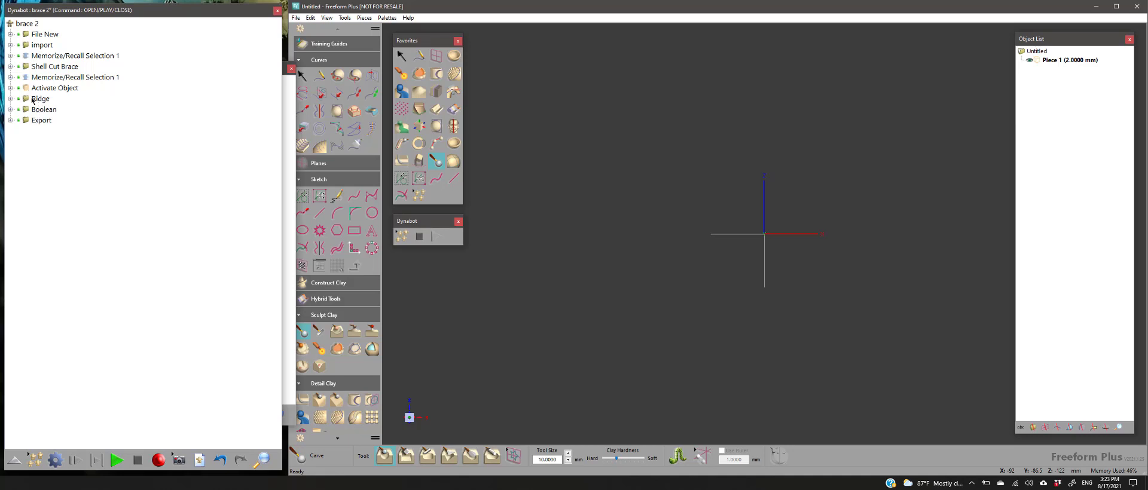
Check the Create In New Piece command inside the Ridge group of the brace 2 script
left_click(11, 98)
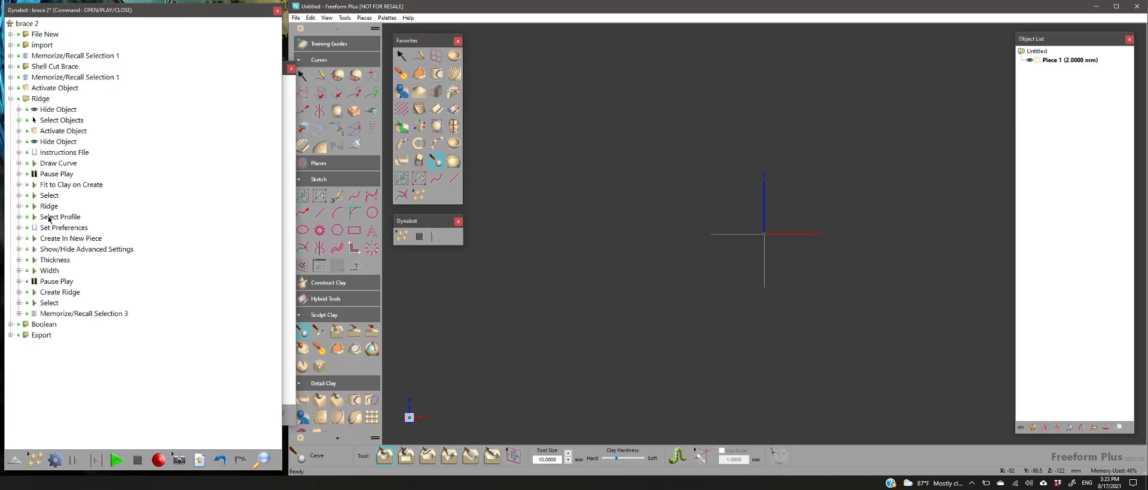
left_click(58, 240)
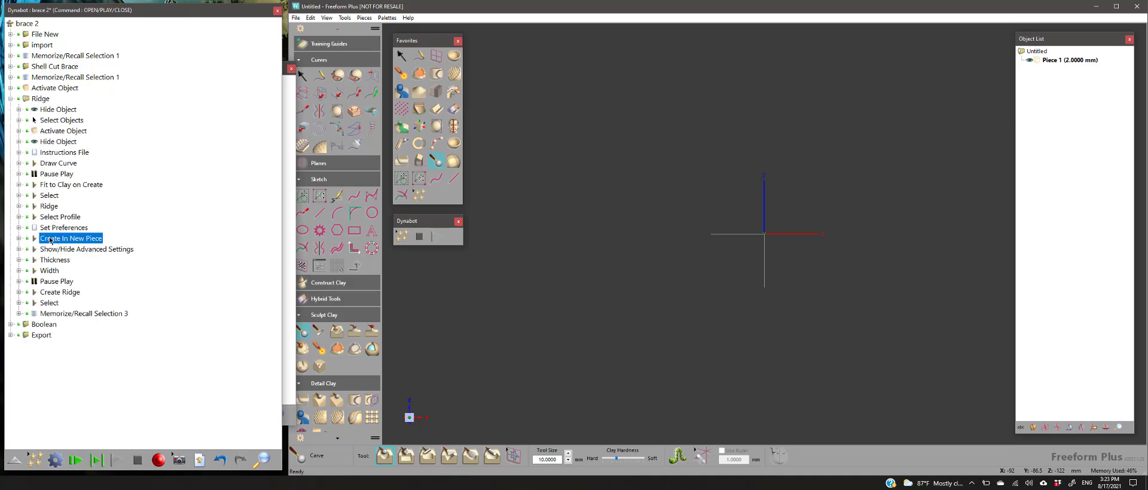
left_click(19, 239)
left_click(19, 238)
left_click(10, 98)
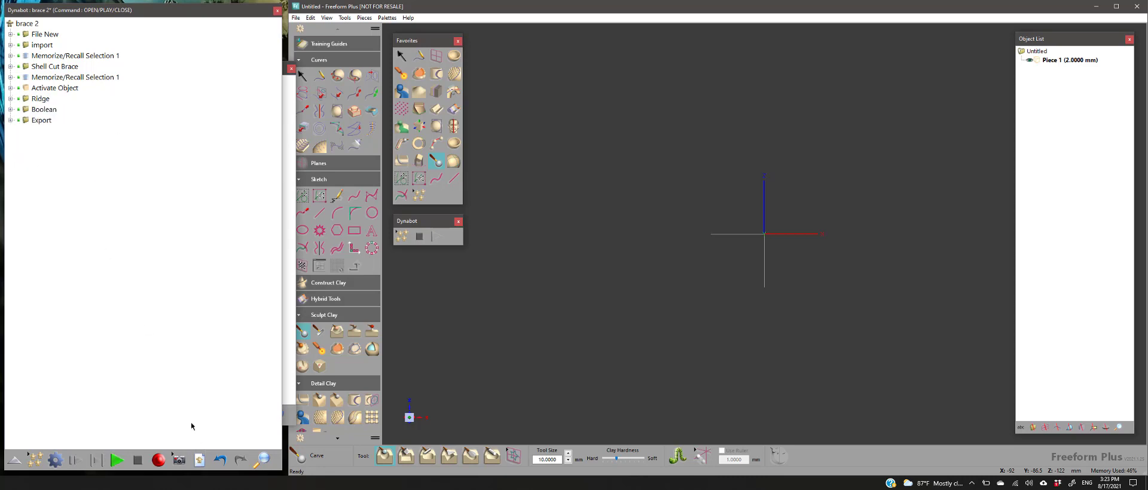
Play the brace 2 script from its top entry, continuing playback at the Ridge group
left_click(30, 23)
left_click(117, 459)
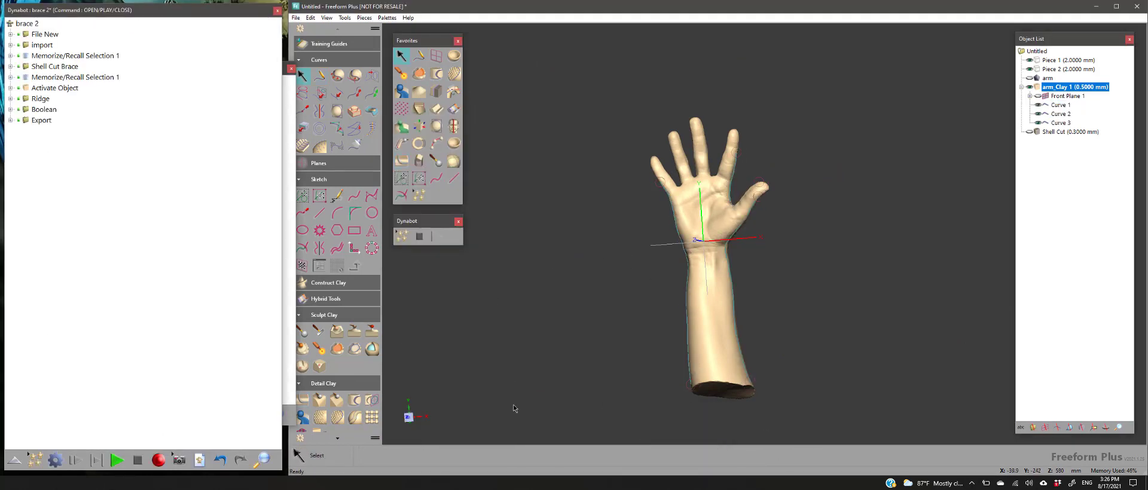
right_click(37, 95)
left_click(198, 190)
left_click(75, 460)
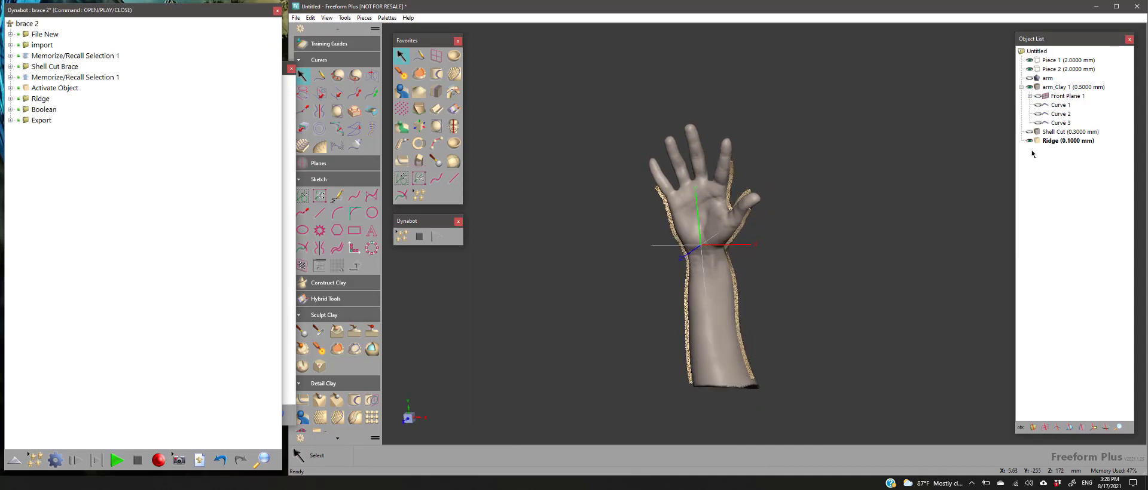
Show the Shell Cut piece and hide the Ridge piece to inspect the brace on the arm
left_click(1029, 132)
left_click(1031, 132)
left_click(1027, 141)
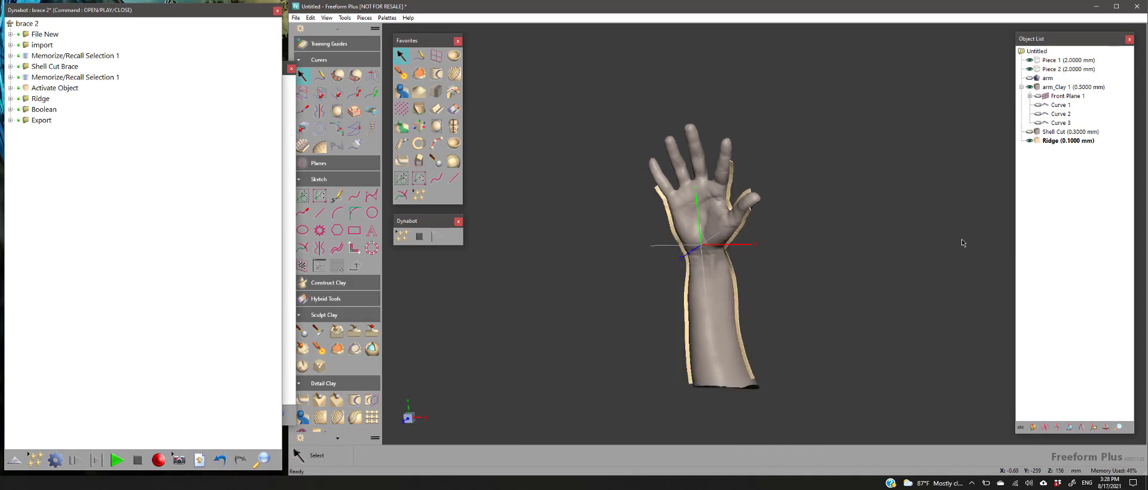
middle_click_drag(963, 241, 829, 161)
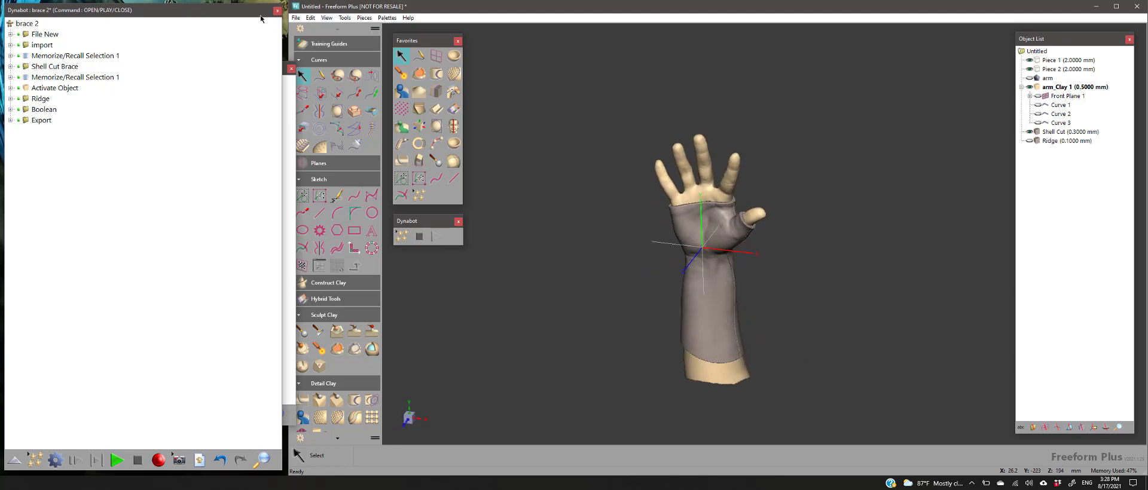
Import Untitled.stl from the Desktop into the current model as a mesh
left_click(295, 17)
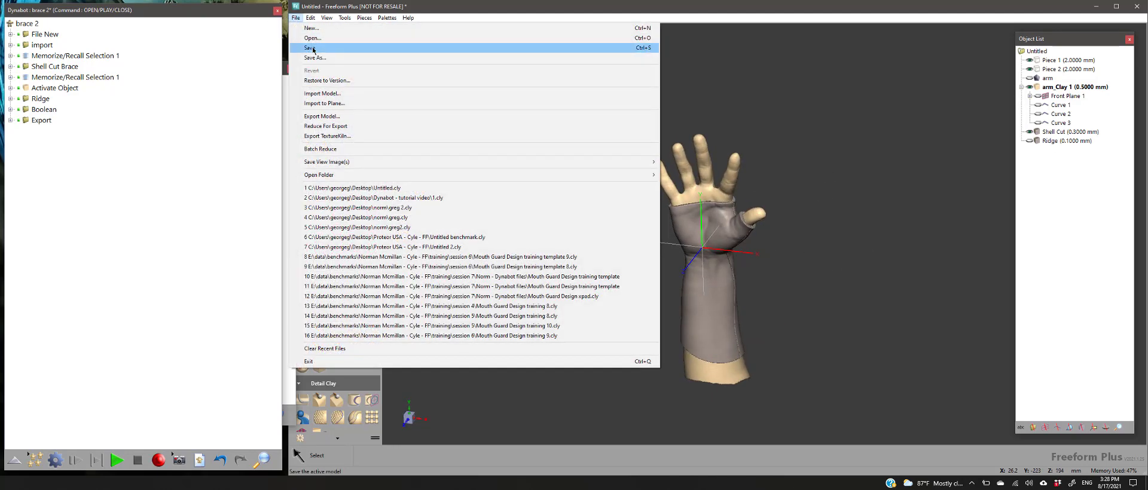
left_click(323, 94)
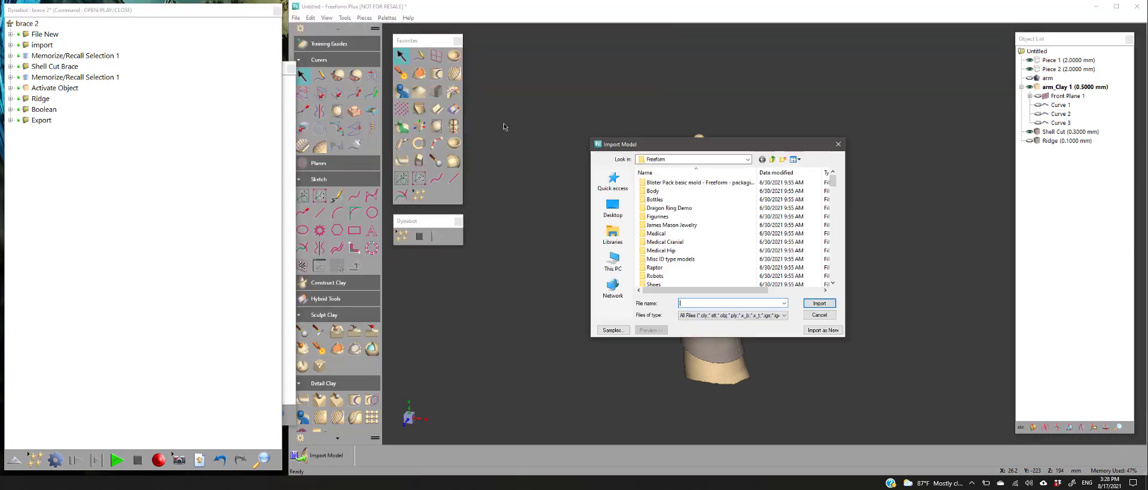
left_click(612, 207)
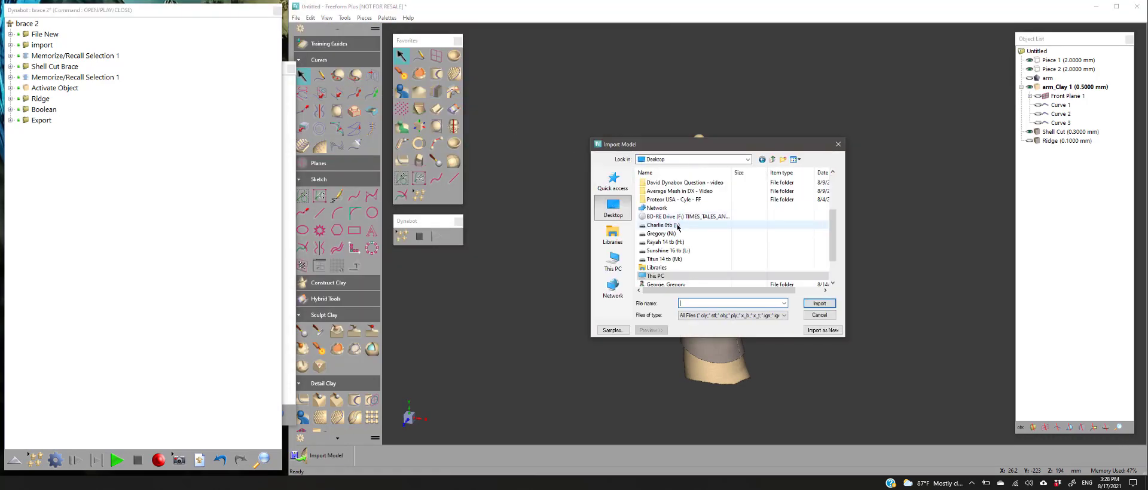
scroll(678, 227, "down", 2)
scroll(677, 224, "up", 4)
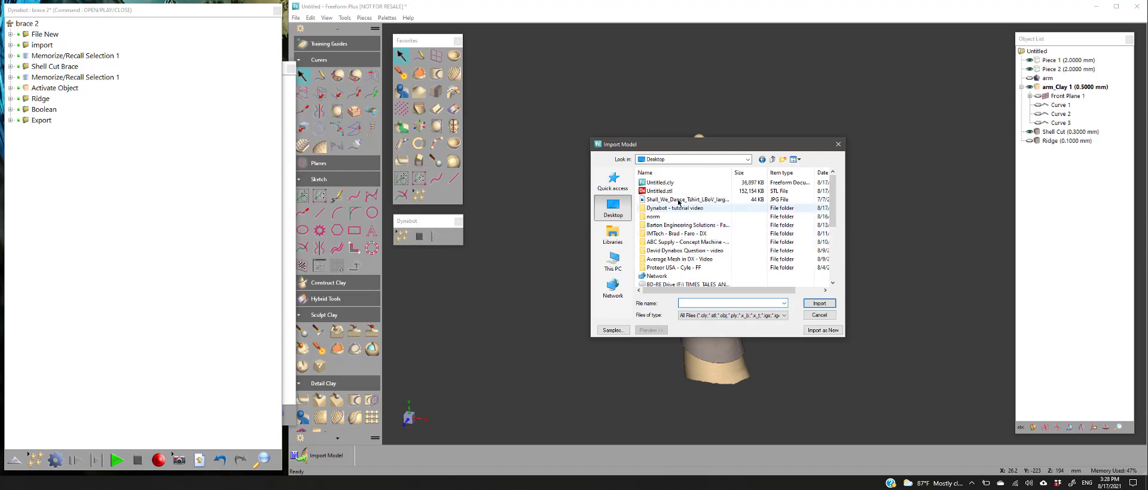
left_click(657, 191)
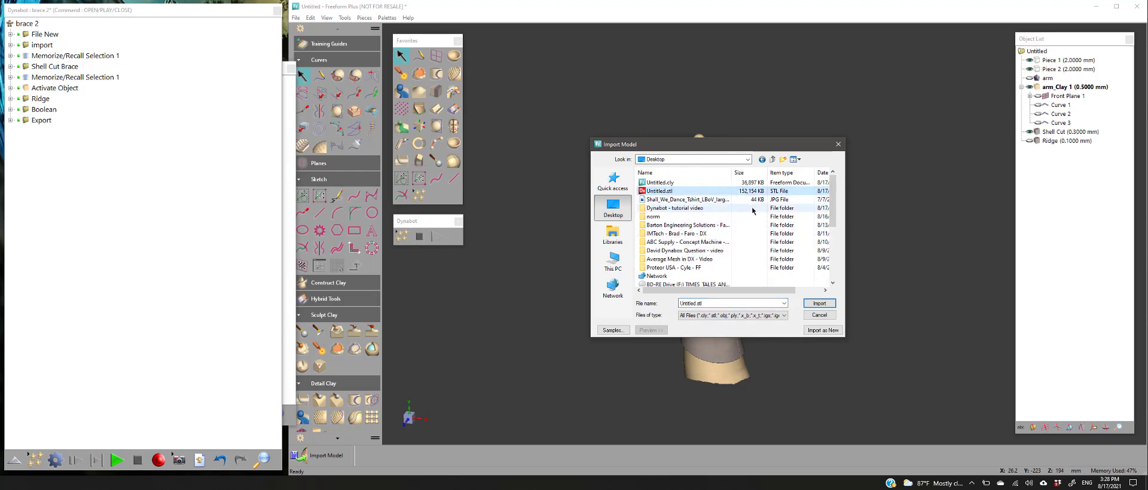
left_click(813, 304)
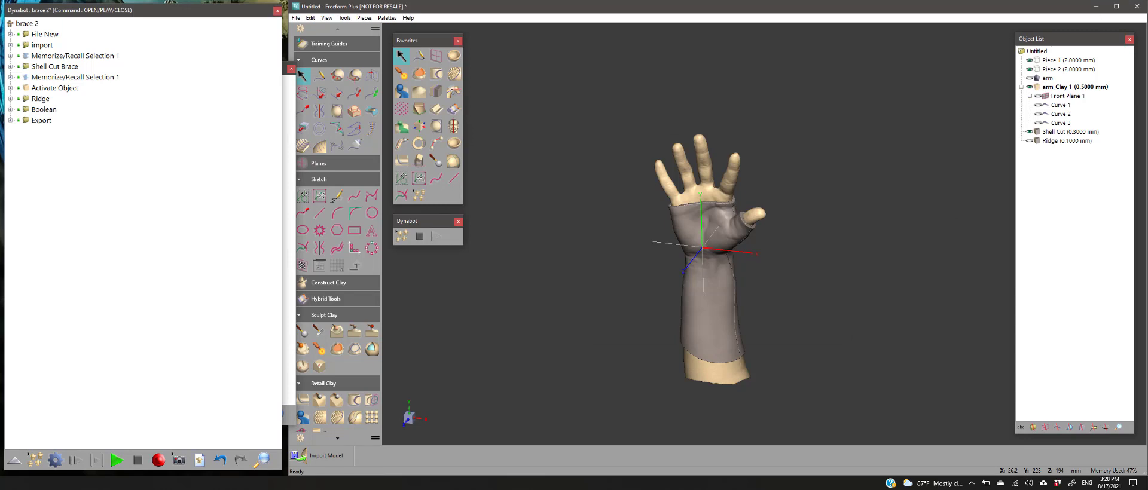
left_click(472, 461)
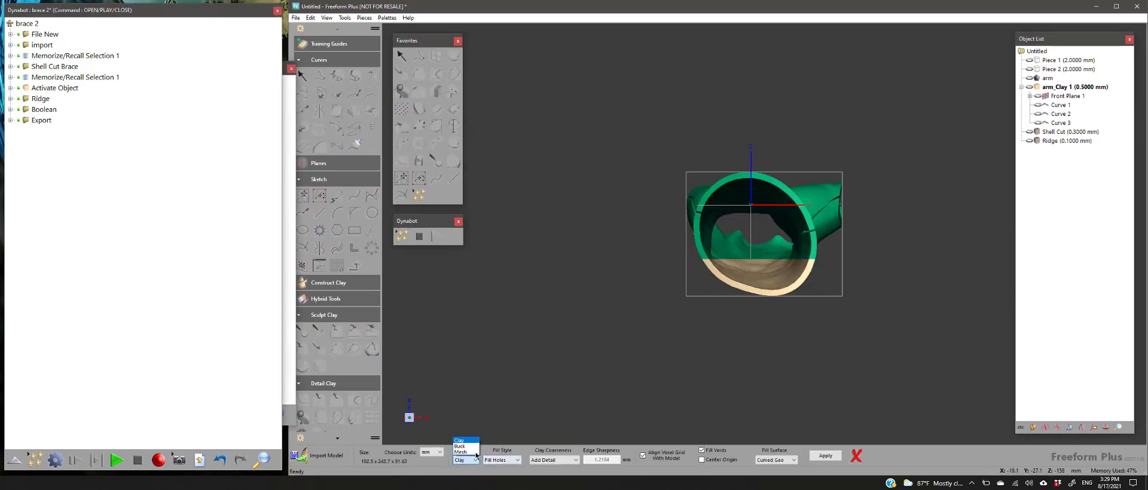
left_click(464, 439)
left_click(825, 456)
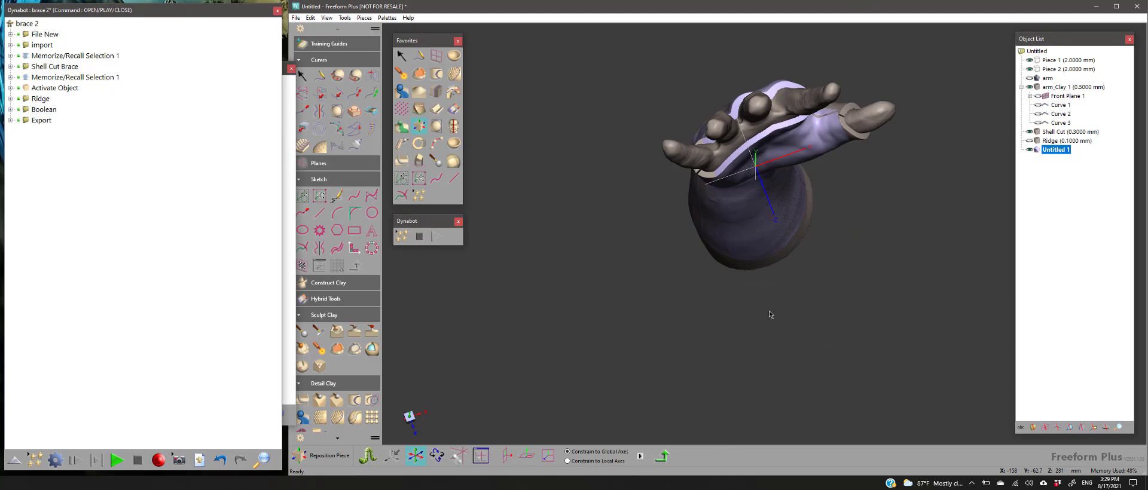
Hide the Shell Cut piece and inspect the imported brace mesh on the arm
middle_click_drag(794, 241, 783, 125)
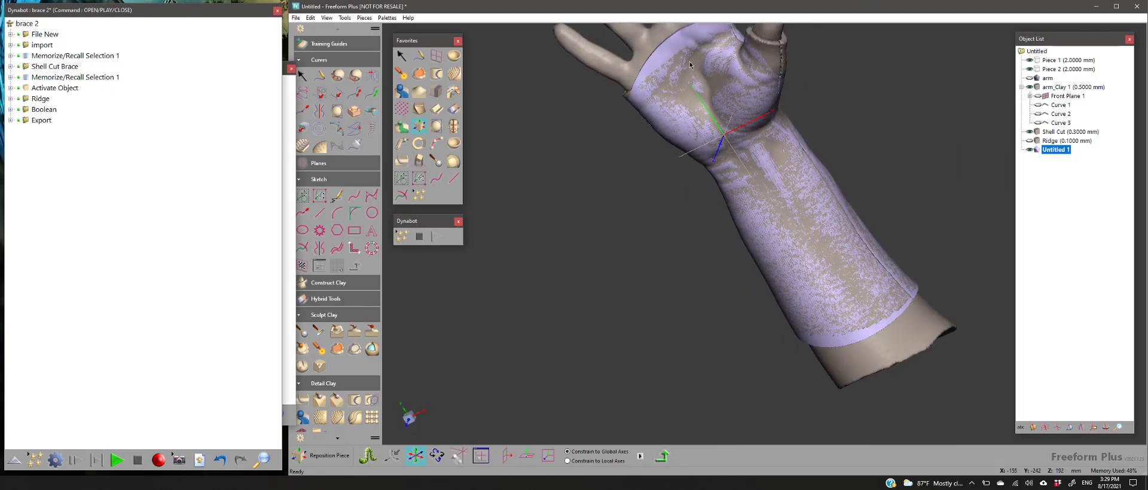
left_click(1029, 132)
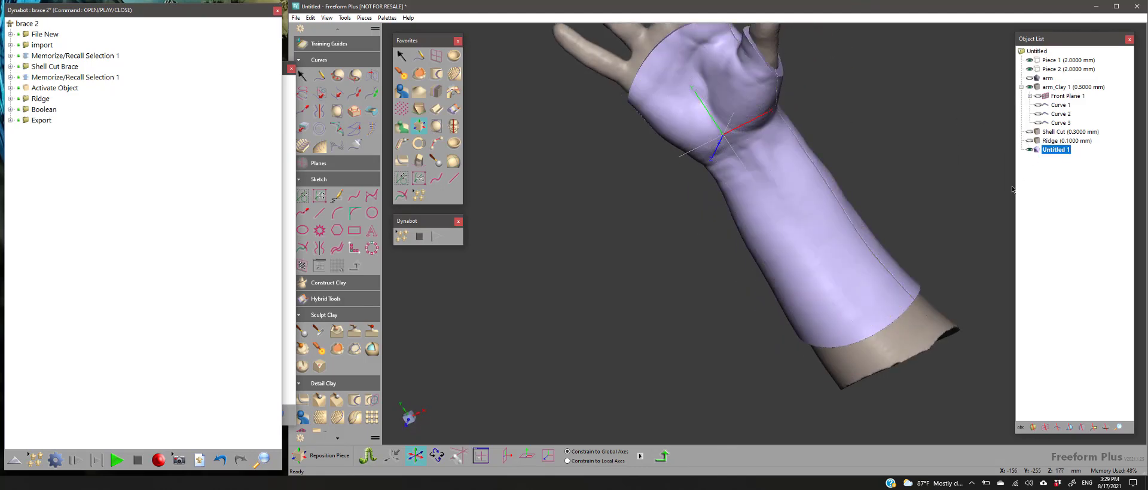
middle_click_drag(891, 157, 854, 194)
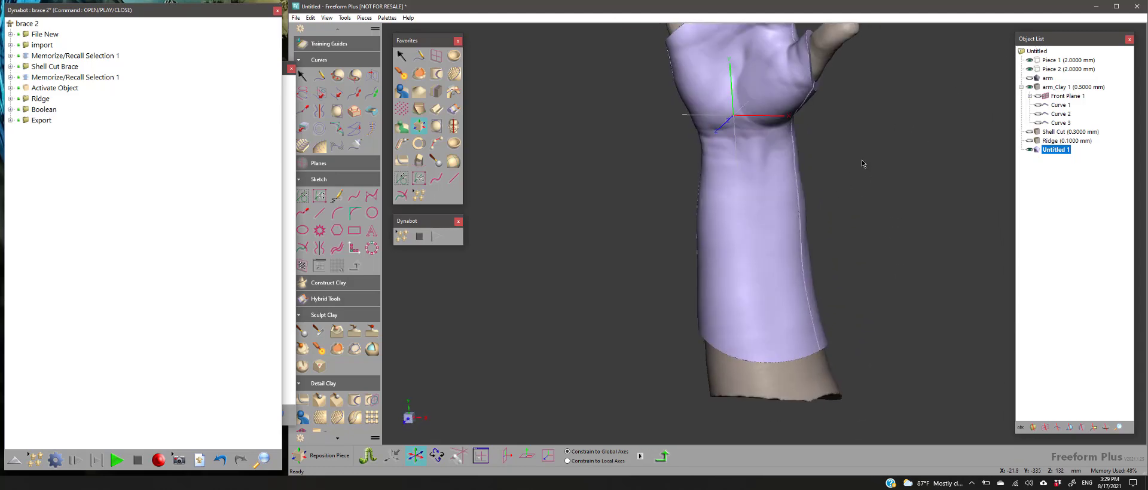
Expand the Ridge group in the script and check the details of its Create Ridge command
left_click(10, 99)
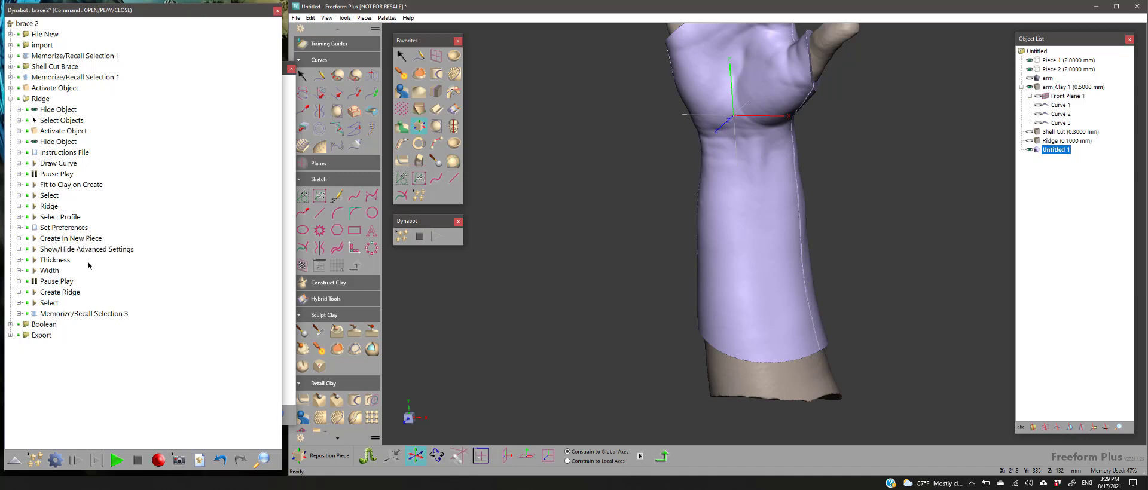
left_click(55, 240)
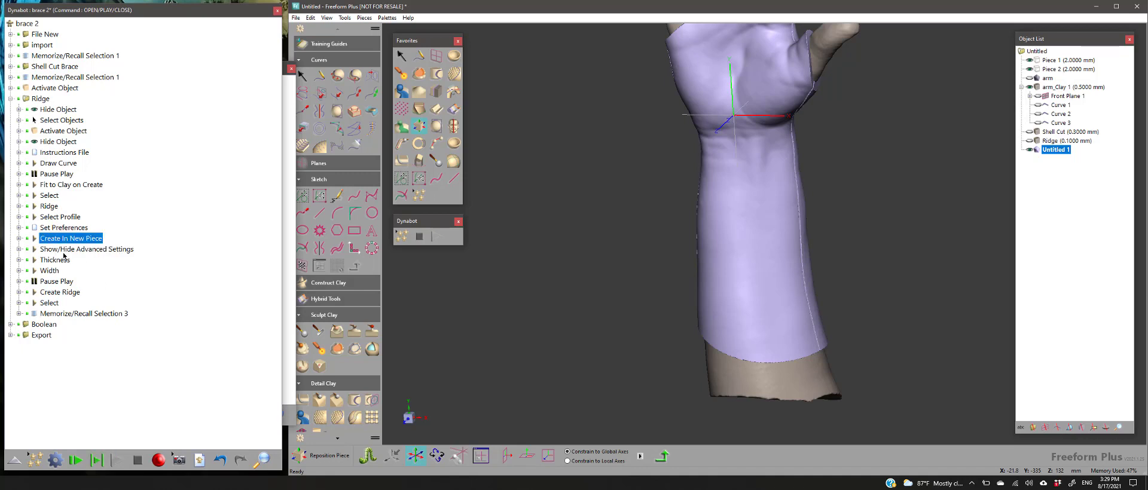
left_click(67, 295)
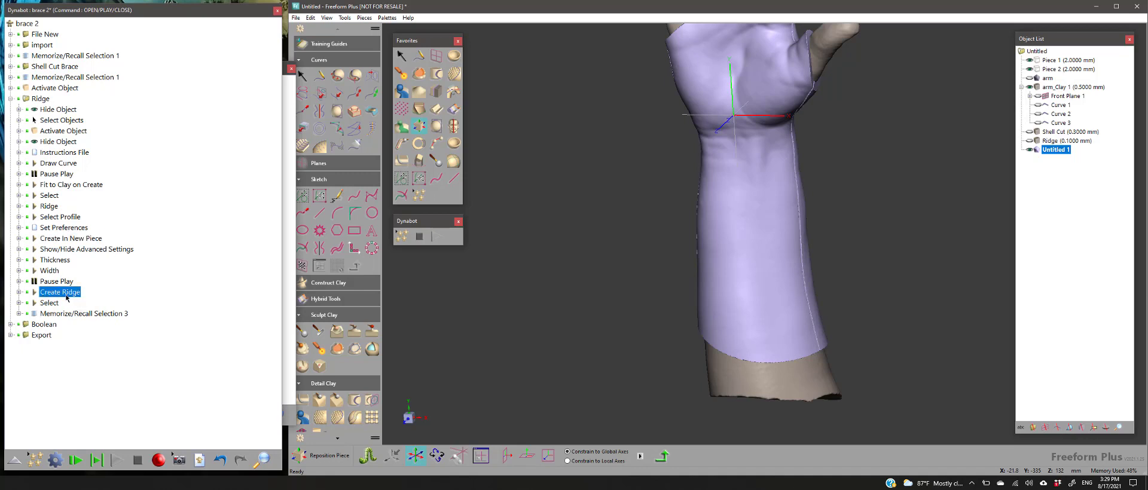
left_click(18, 292)
left_click(18, 292)
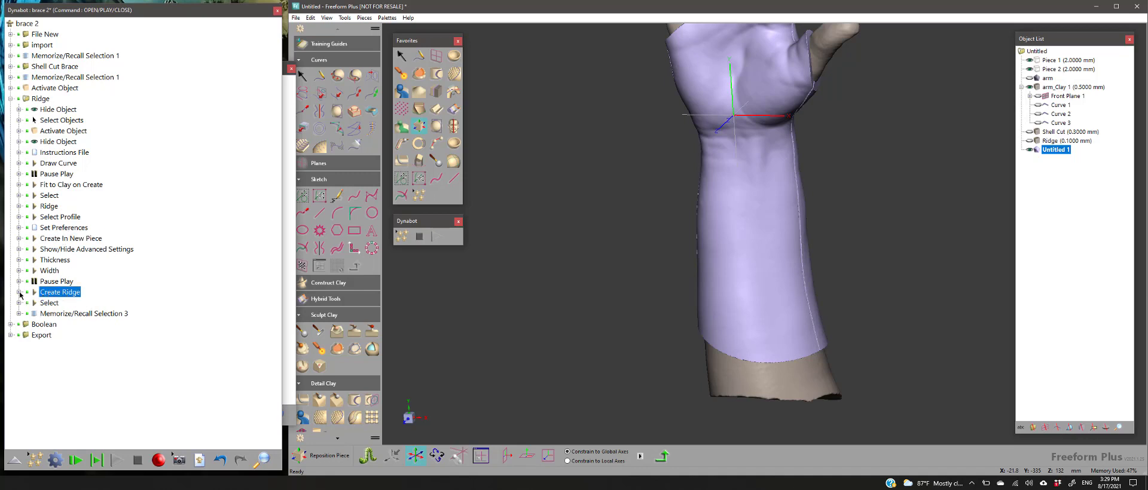
Set whether the Ridge group's Create In New Piece command creates new shapes in a new piece, and collapse the group
left_click(68, 238)
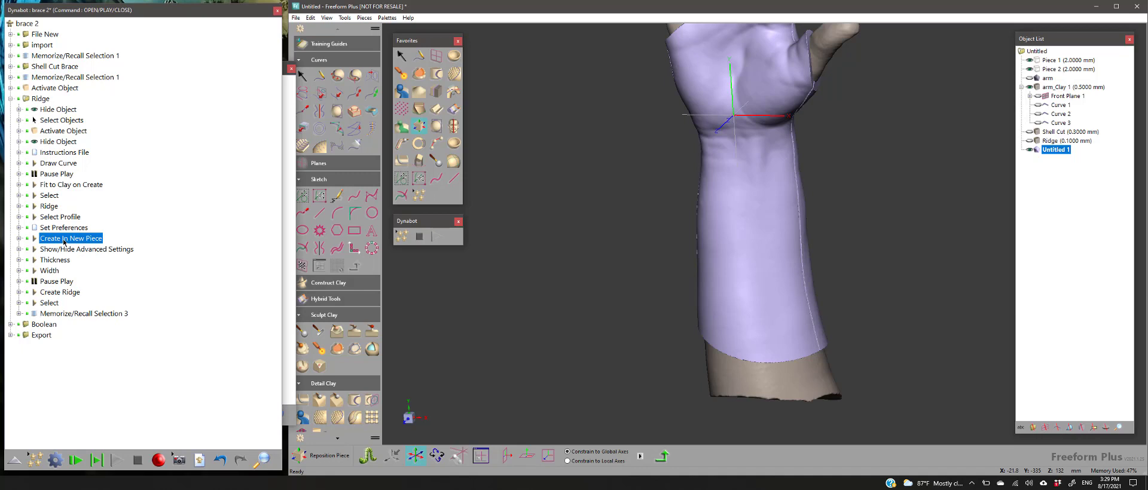
mouse_move(64, 241)
left_mouse_down()
mouse_move(65, 290)
mouse_move(64, 238)
left_mouse_up()
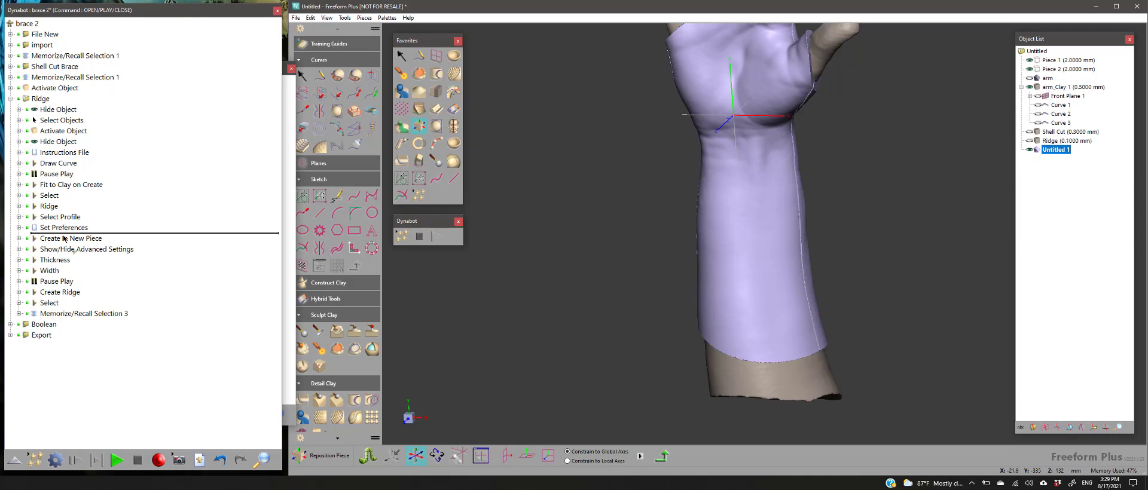
left_click_drag(64, 238, 64, 238)
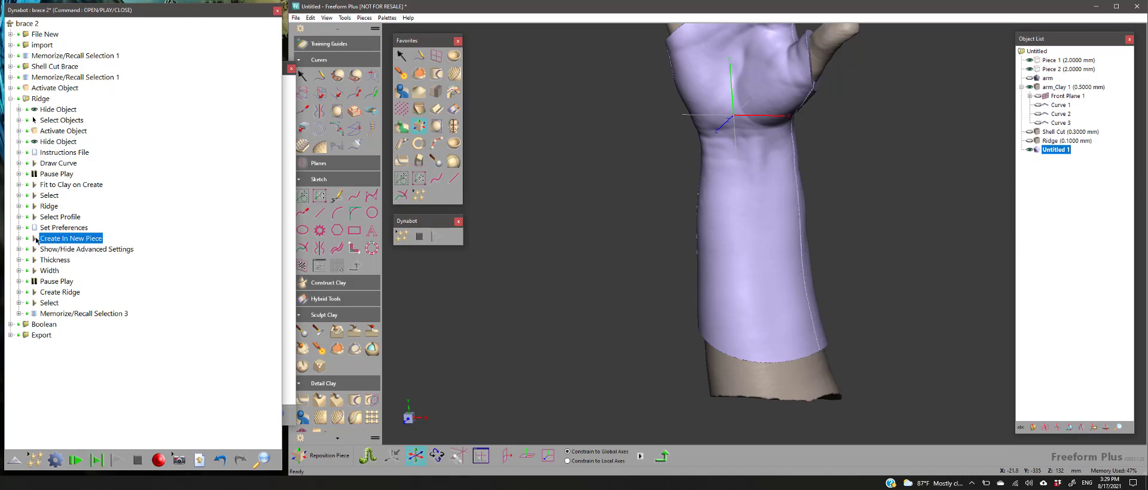
left_click(19, 239)
left_click(54, 260)
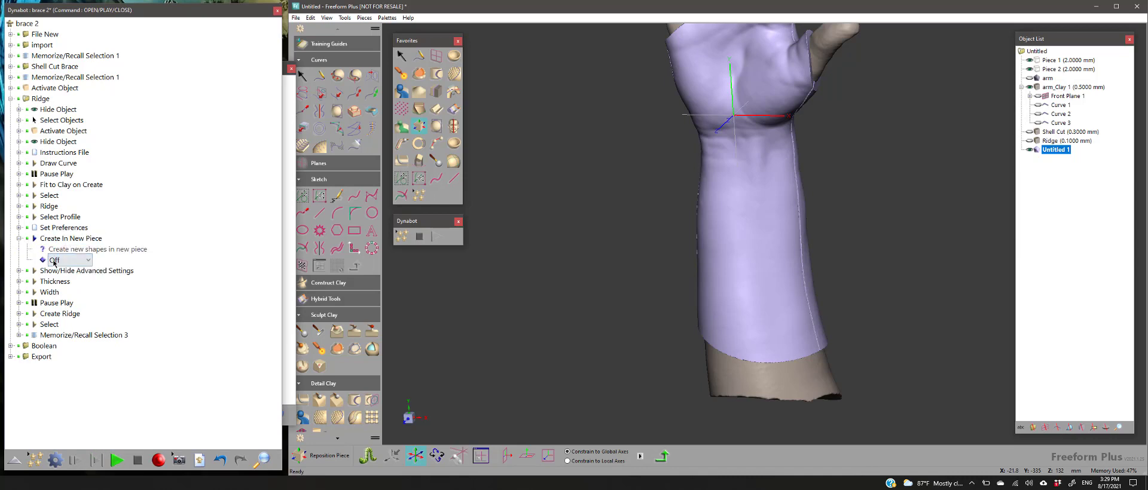
left_click(79, 261)
left_click(60, 280)
left_click(19, 238)
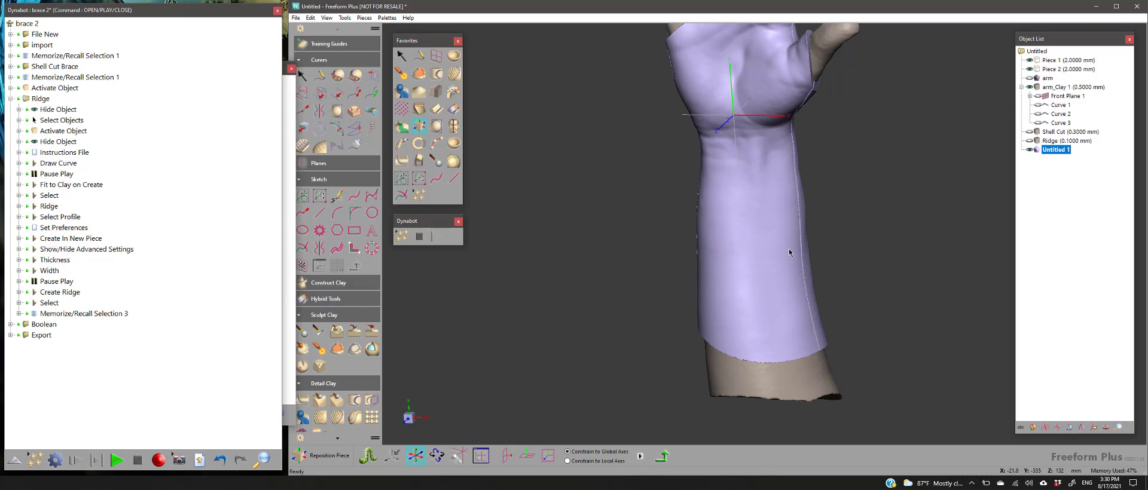
left_click(10, 99)
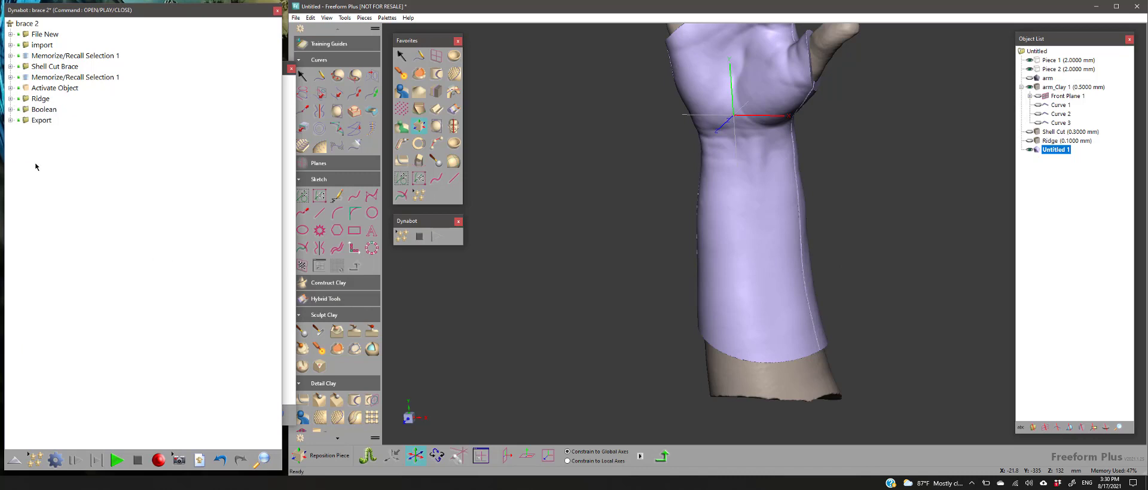
Review the commands in the Export and Boolean groups and save the brace 2 script
left_click(11, 121)
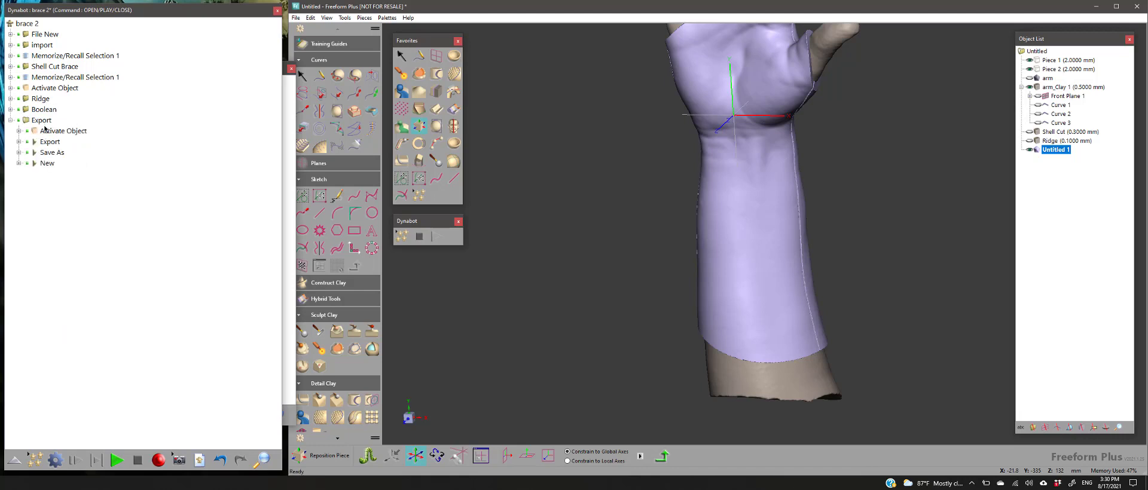
left_click(10, 109)
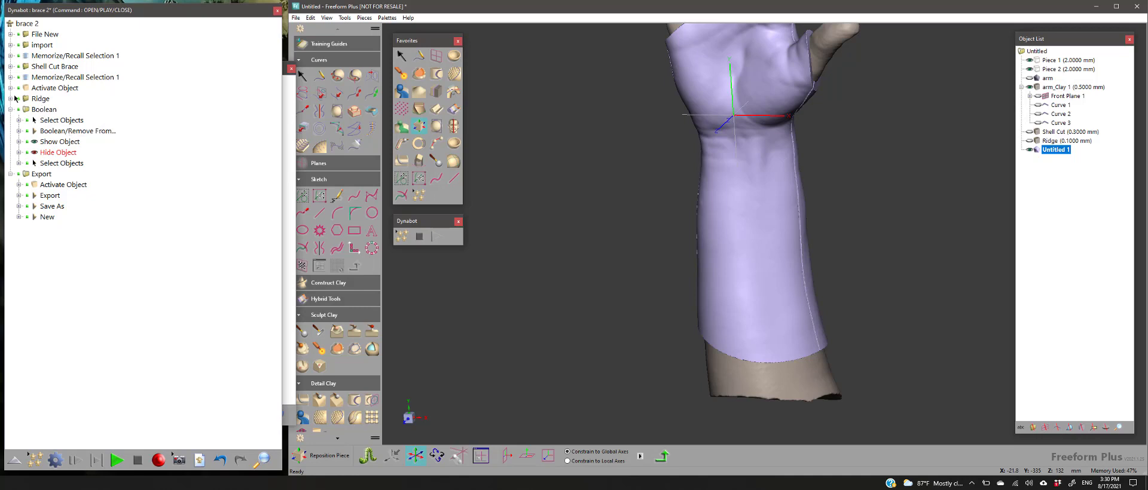
left_click(11, 109)
left_click(11, 120)
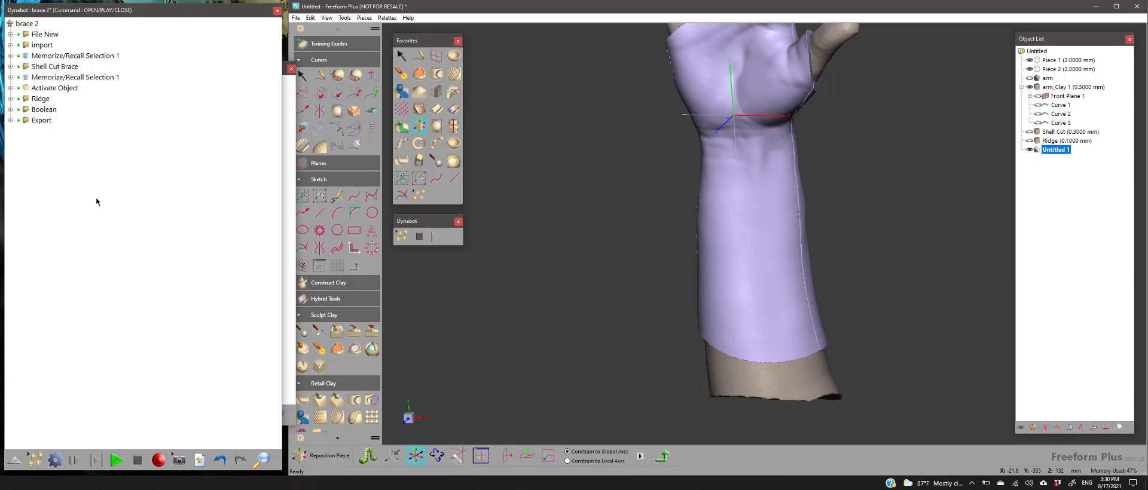
left_click(199, 459)
Check the New command at the end of the Export group
left_click(11, 121)
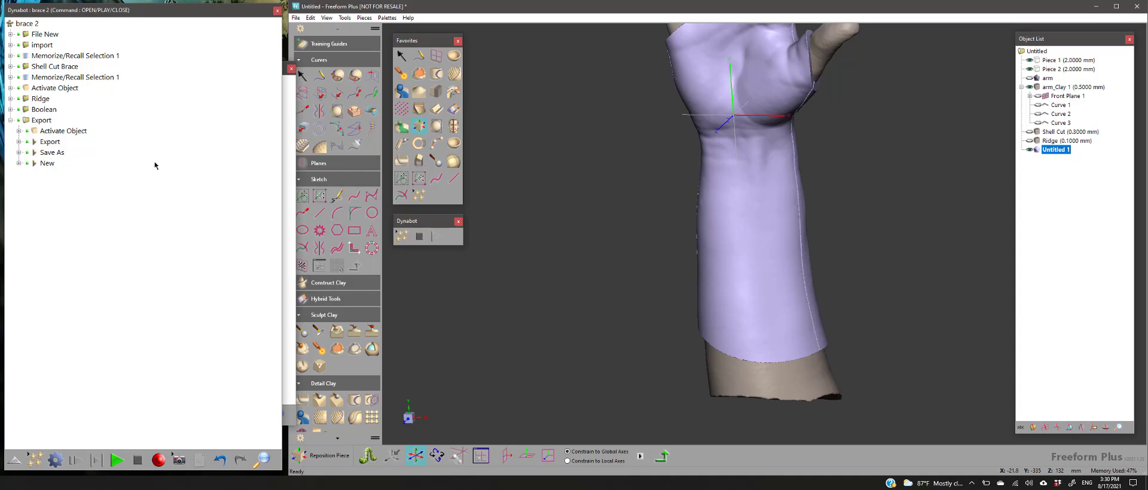
left_click(46, 164)
left_click(10, 121)
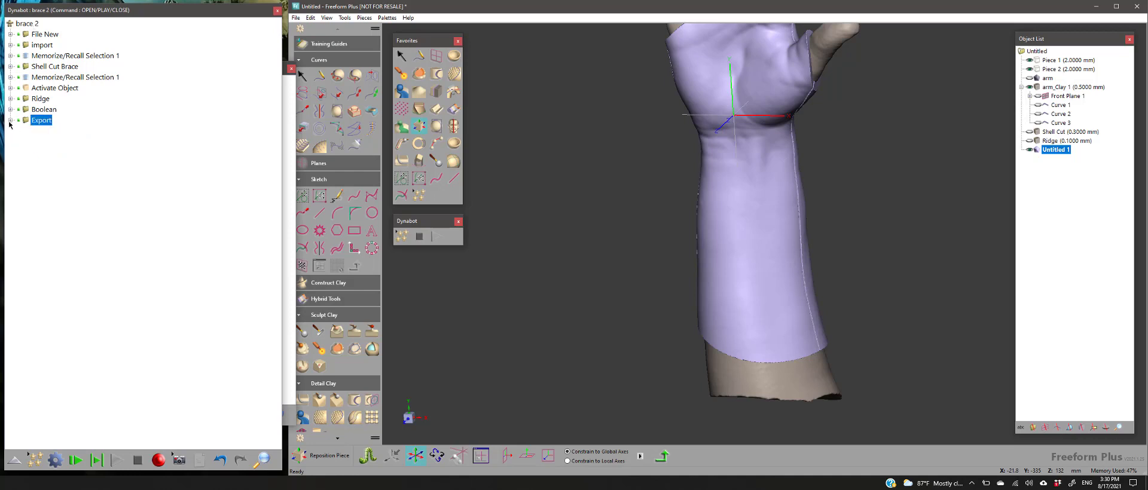